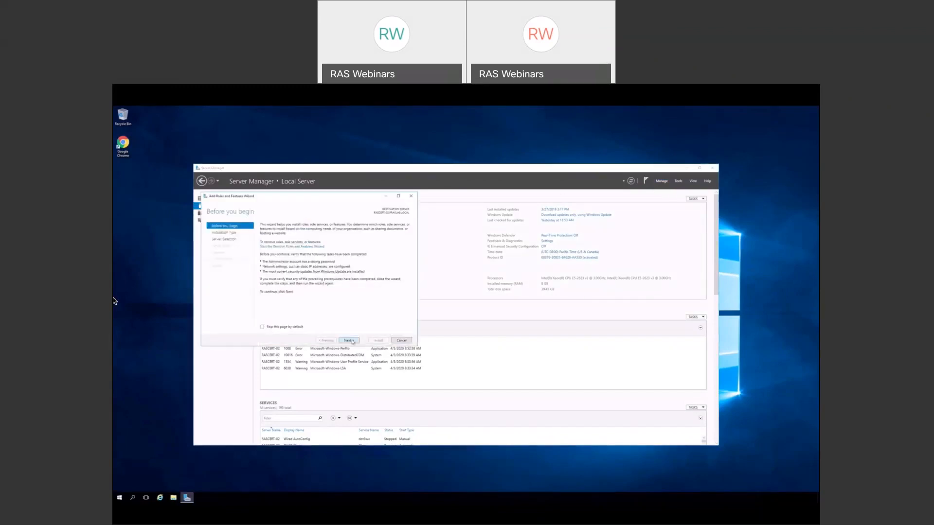
- Add Remote Desktop Services as a role-based install on this server, with no extra features
left_click(351, 340)
left_click_drag(312, 197, 470, 204)
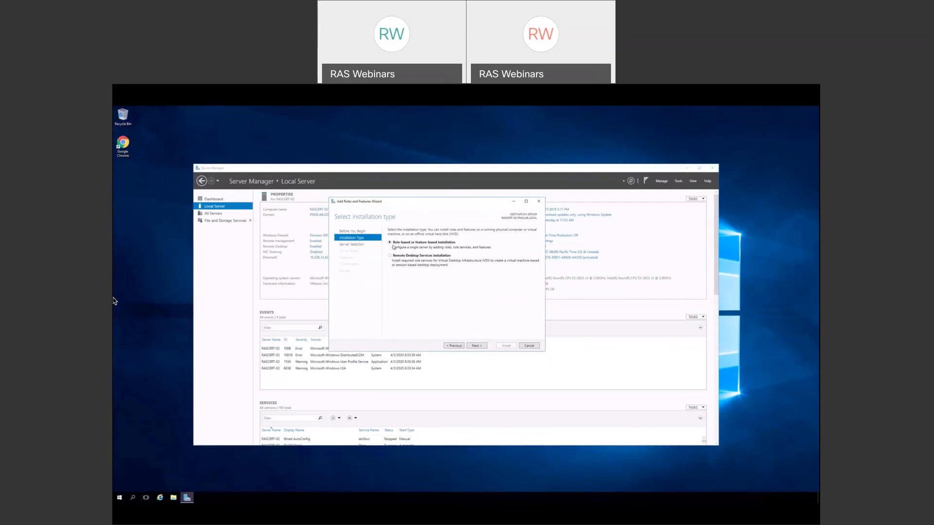
left_click(472, 346)
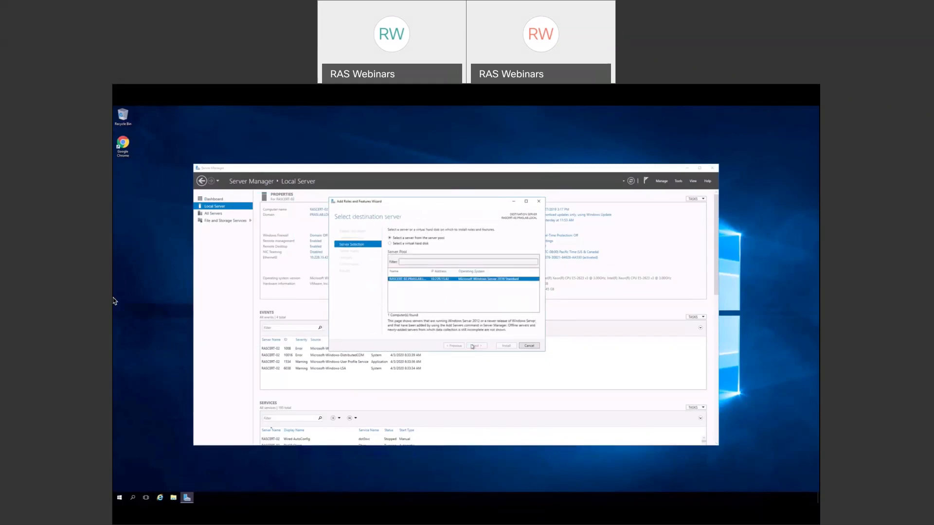
left_click(472, 346)
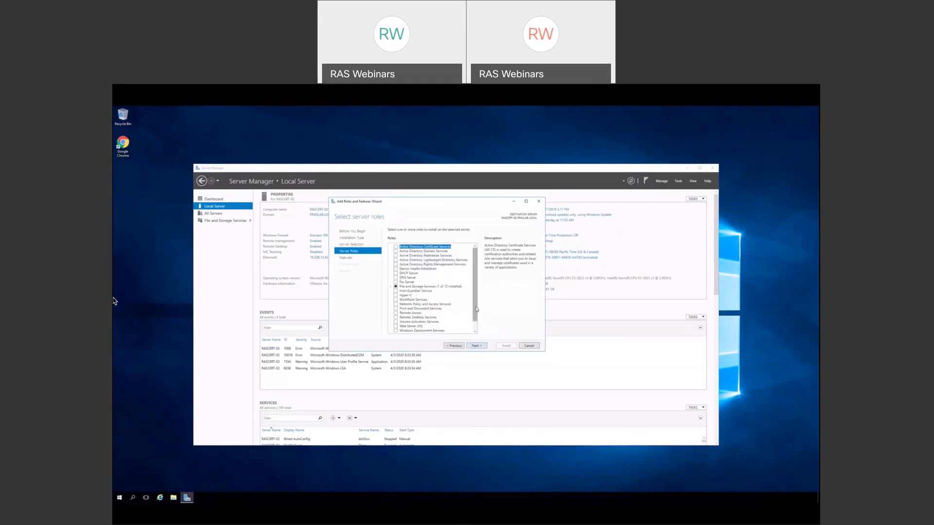
left_click(395, 318)
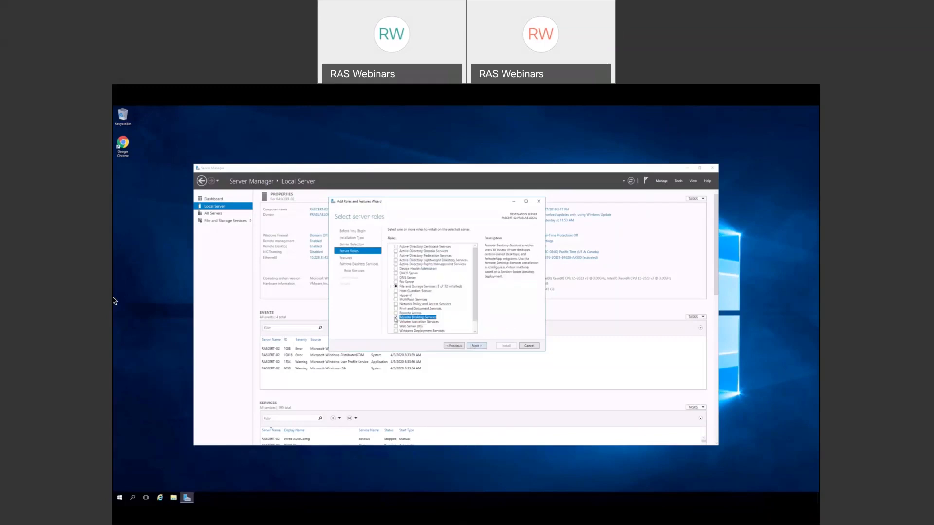
left_click(477, 346)
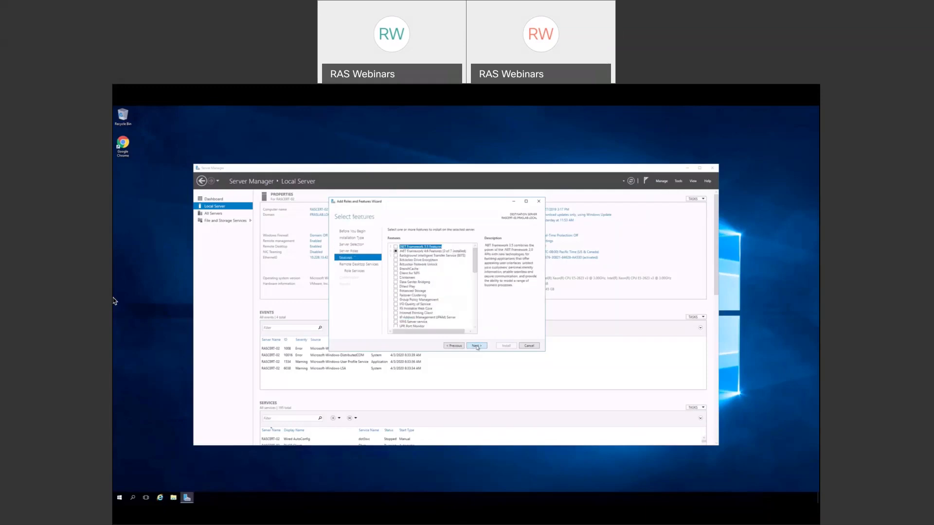
left_click(476, 347)
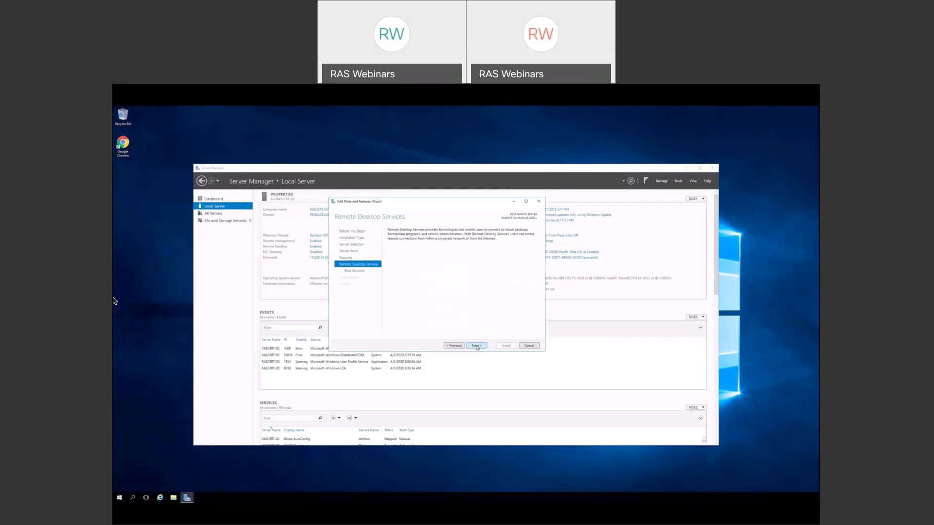
left_click(477, 346)
- Check Remote Desktop Session Host with its management tools, and view the Remote Desktop Licensing description
left_click(394, 261)
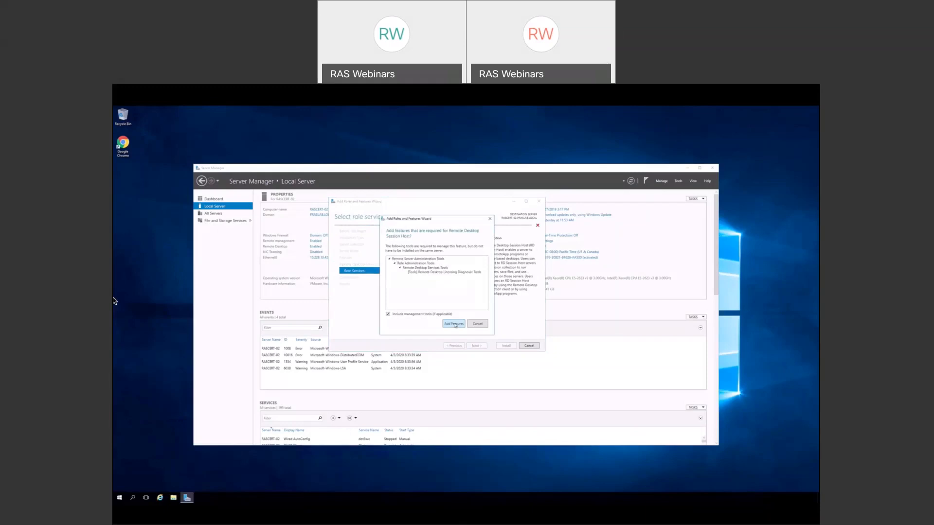
left_click(455, 324)
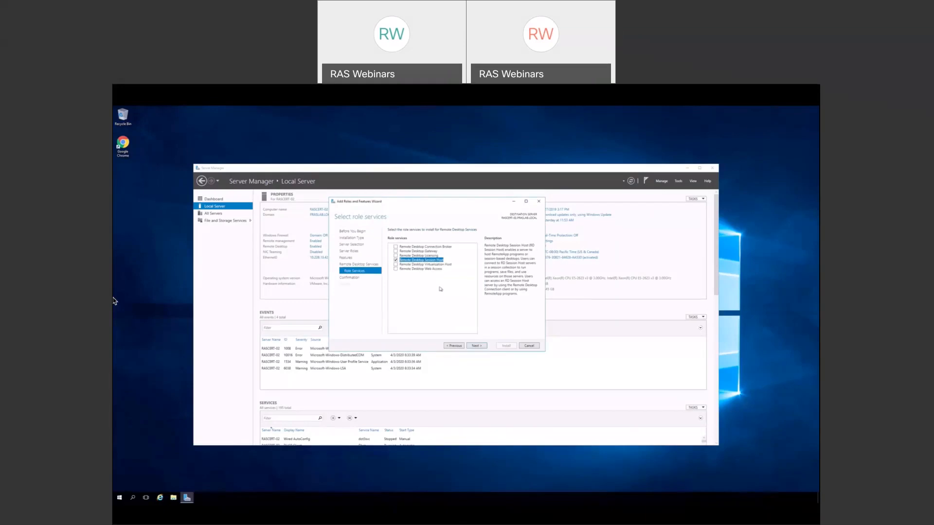
left_click(439, 256)
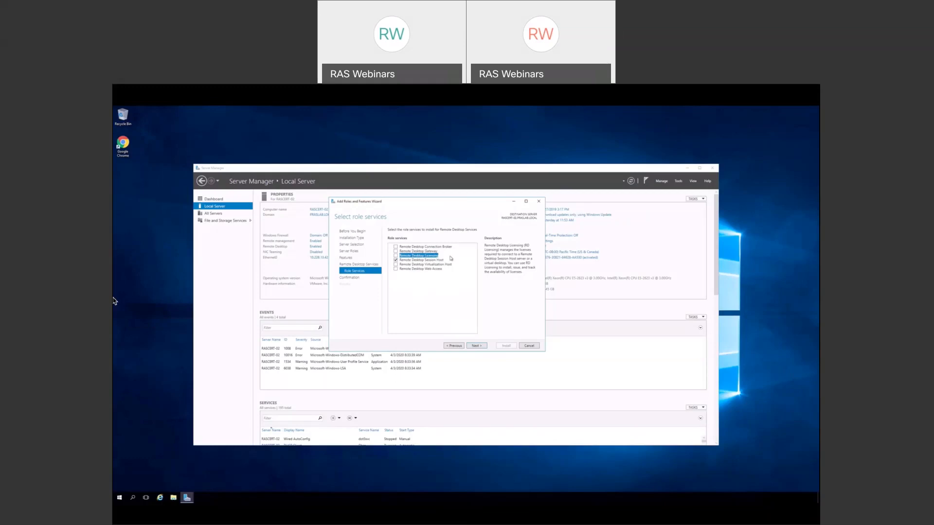
- Install Remote Desktop Session Host, then hide the progress window and Server Manager
left_click(411, 261)
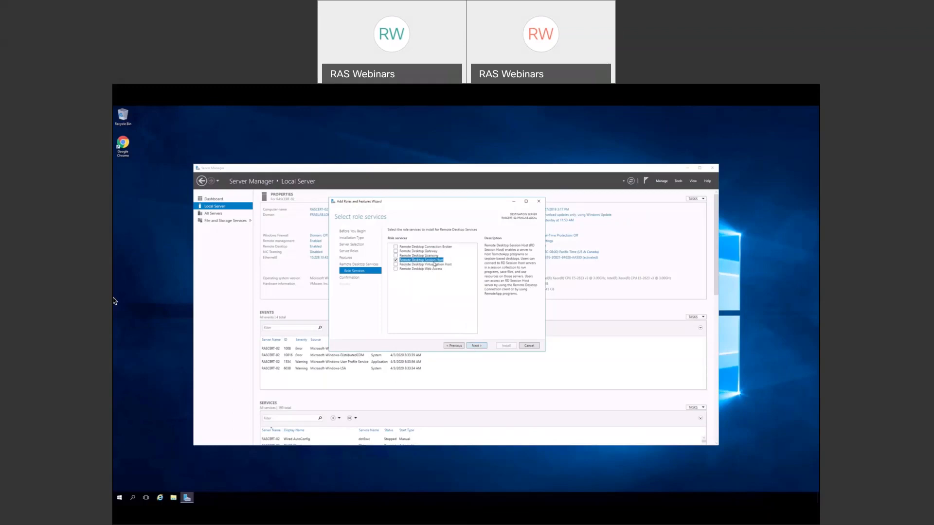
left_click(477, 346)
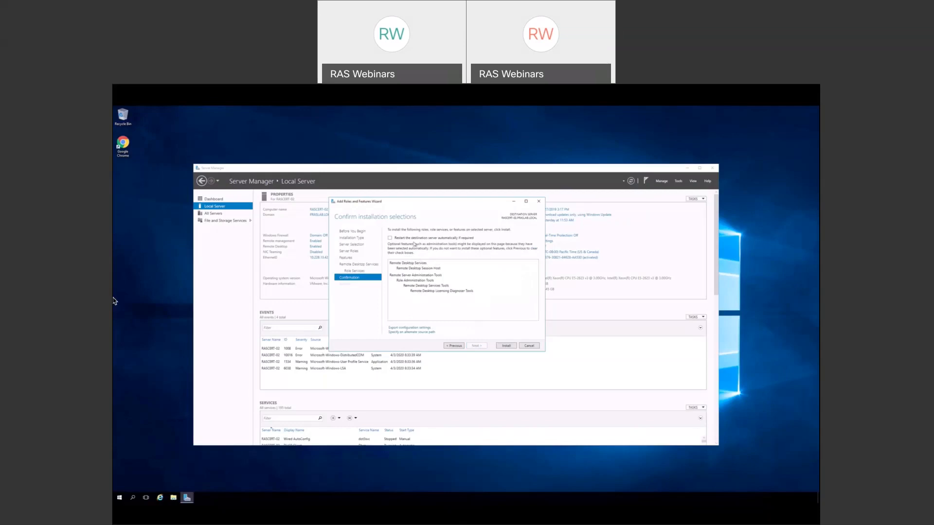
left_click(507, 345)
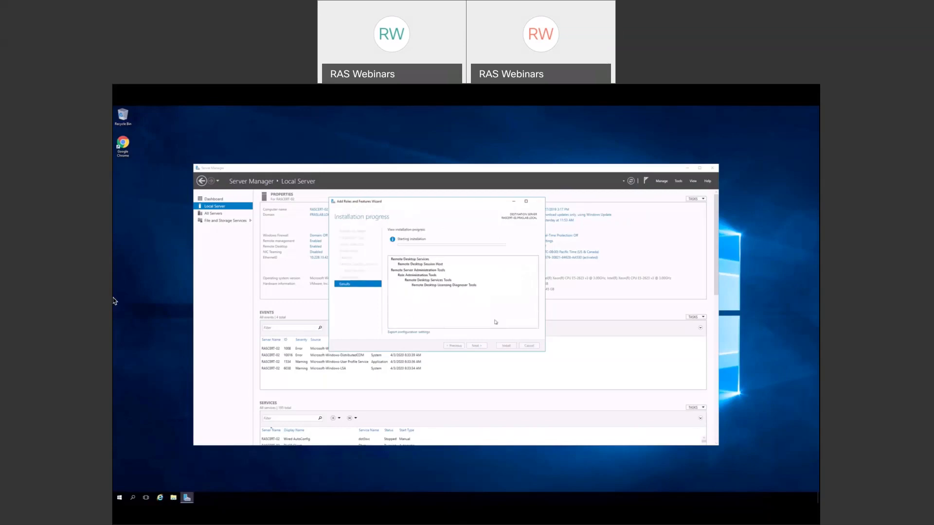
left_click(514, 204)
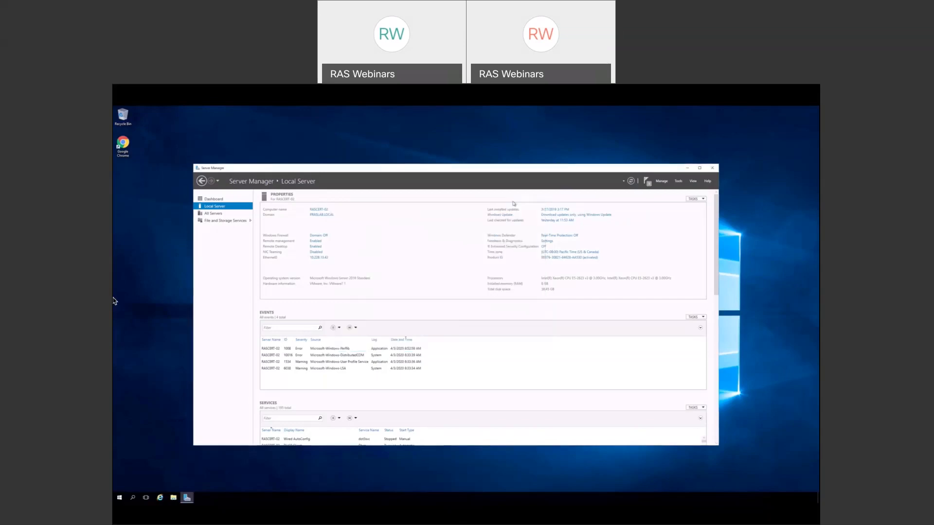
left_click(687, 168)
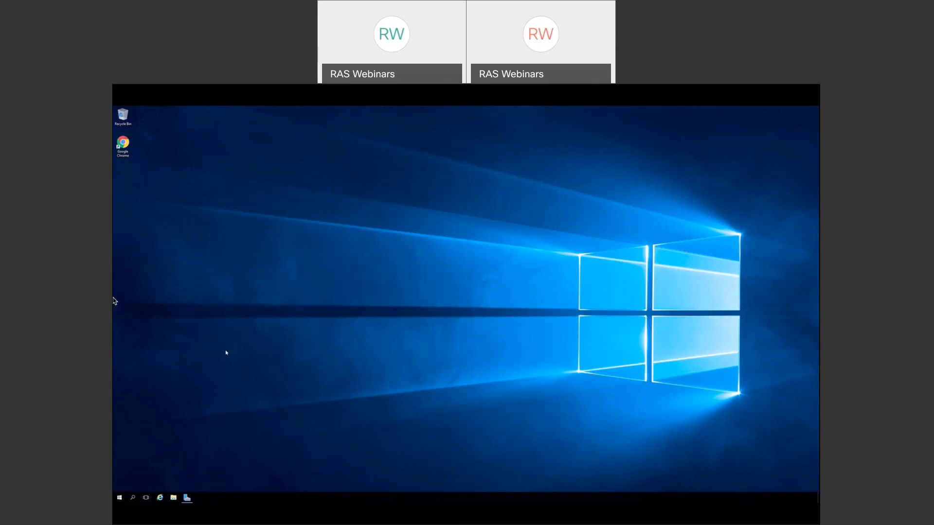
- Run gpedit.msc from the Start menu's Run dialog to open the Local Group Policy Editor
right_click(120, 497)
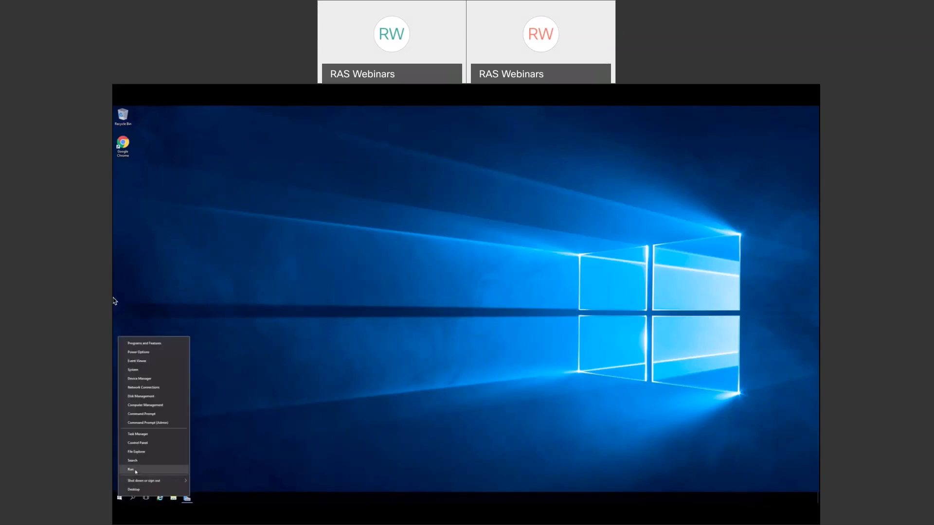
left_click(136, 470)
type("GP")
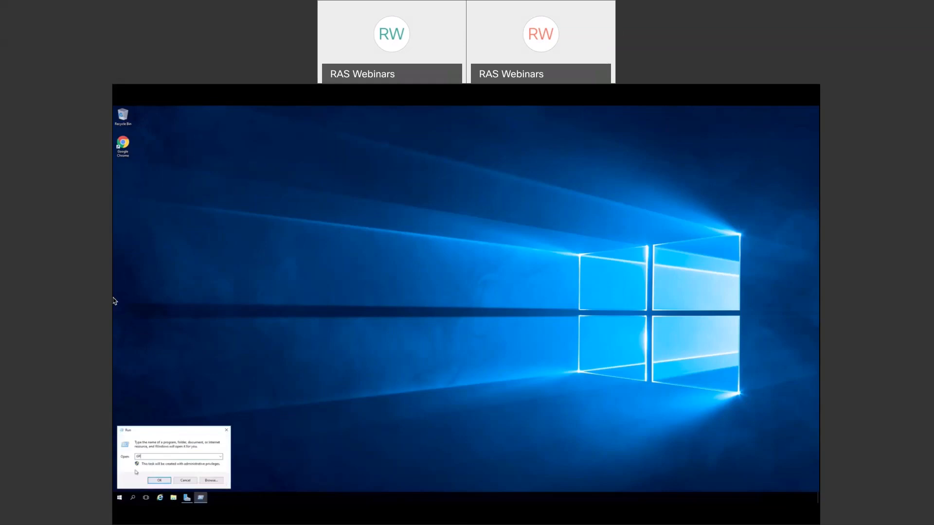
type("EDIT.MSC")
left_click(156, 481)
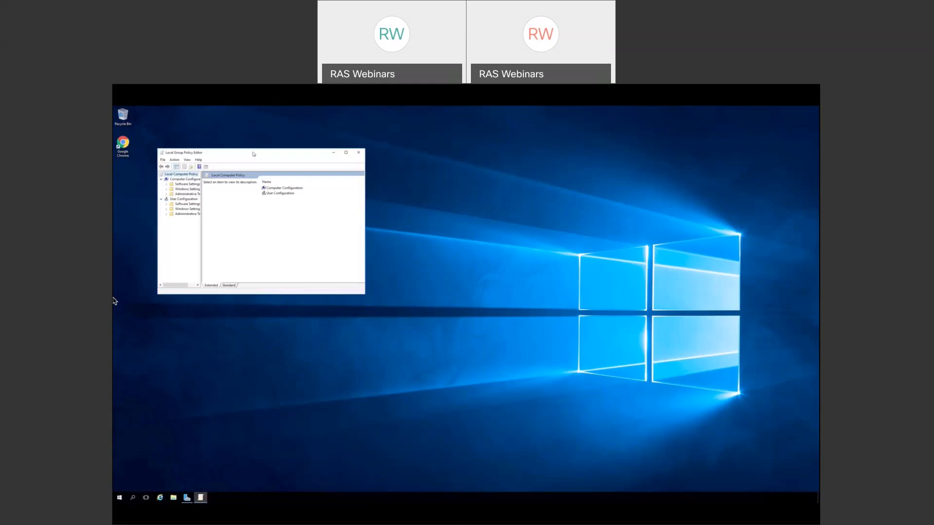
- Centre and enlarge the Group Policy Editor window and widen its policy tree pane
left_click_drag(254, 155, 358, 174)
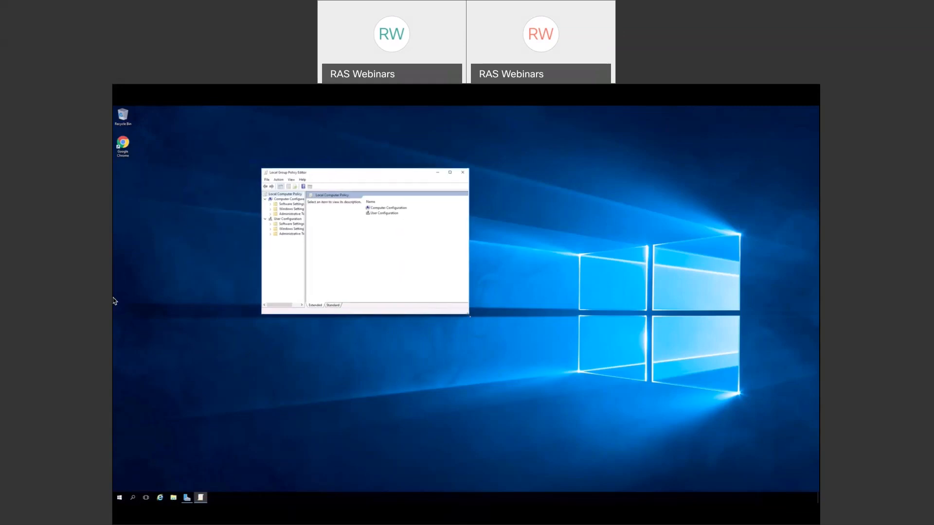
left_click_drag(470, 316, 658, 429)
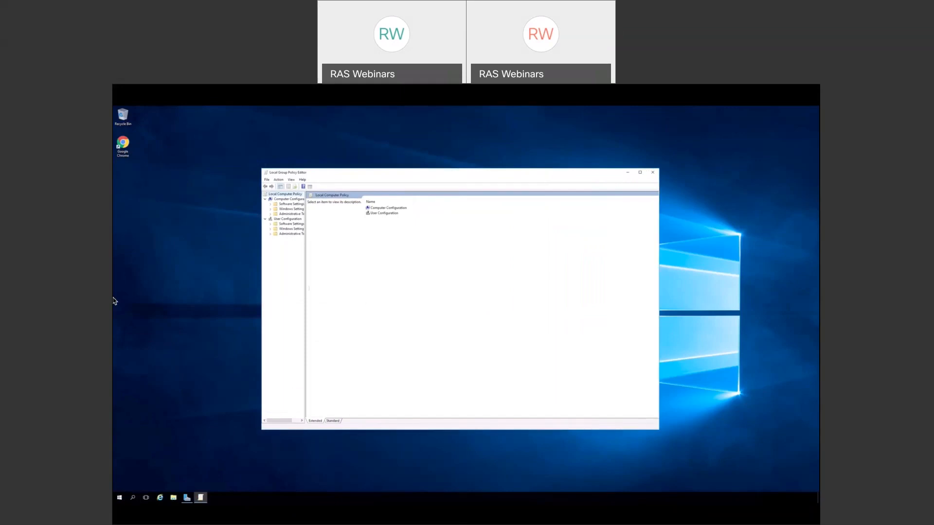
left_click_drag(306, 288, 365, 291)
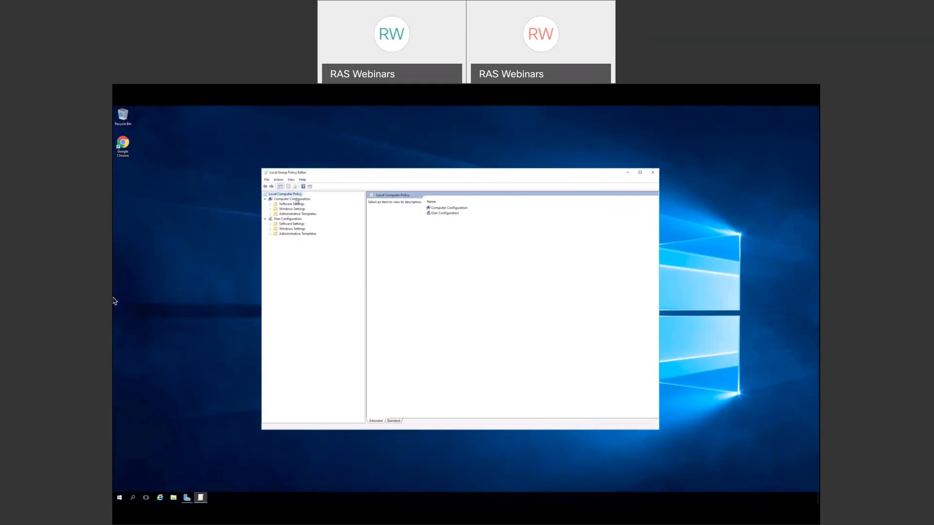
- Navigate Administrative Templates > Windows Components > Remote Desktop Services > Session Host > Remote Session Environment
left_click(271, 214)
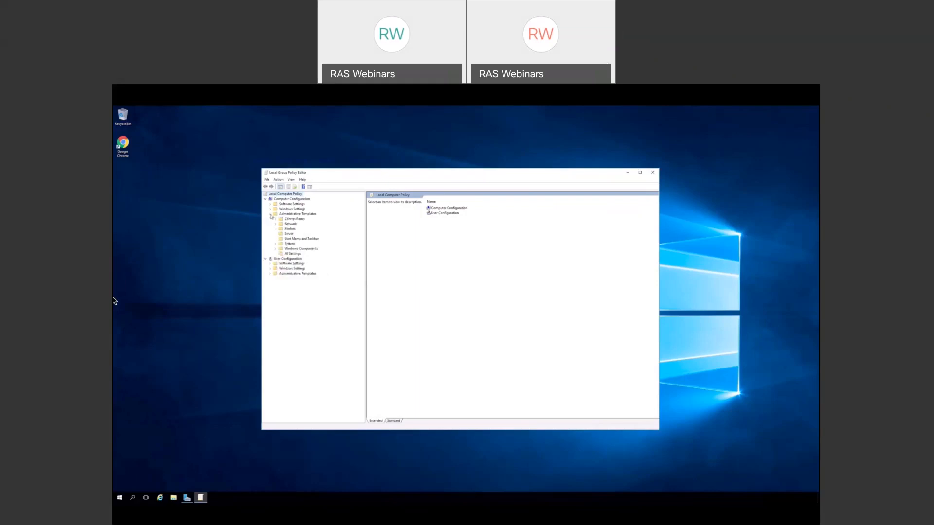
left_click(275, 249)
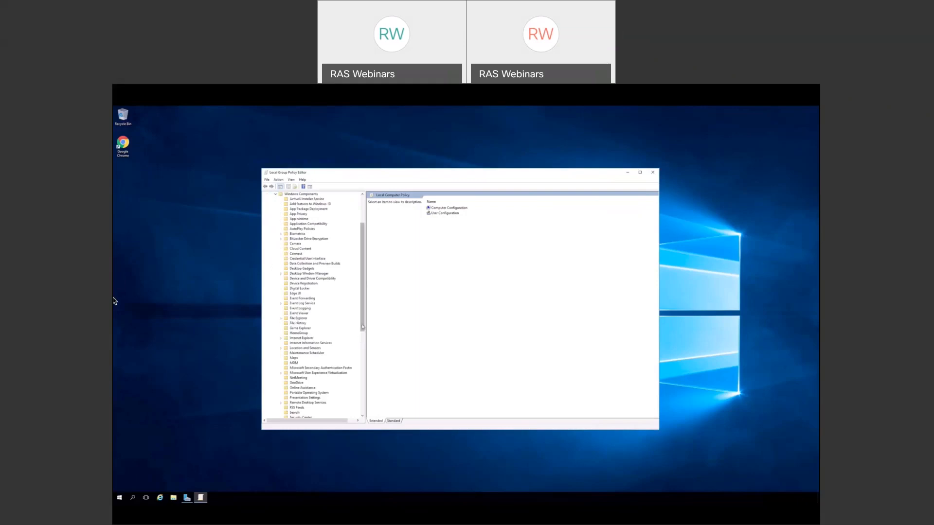
scroll(331, 360, "down", 6)
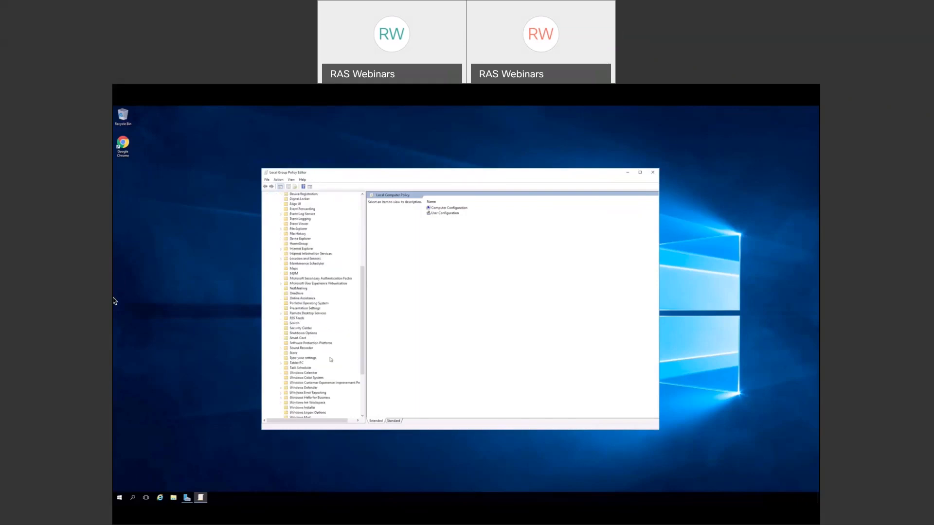
left_click(281, 314)
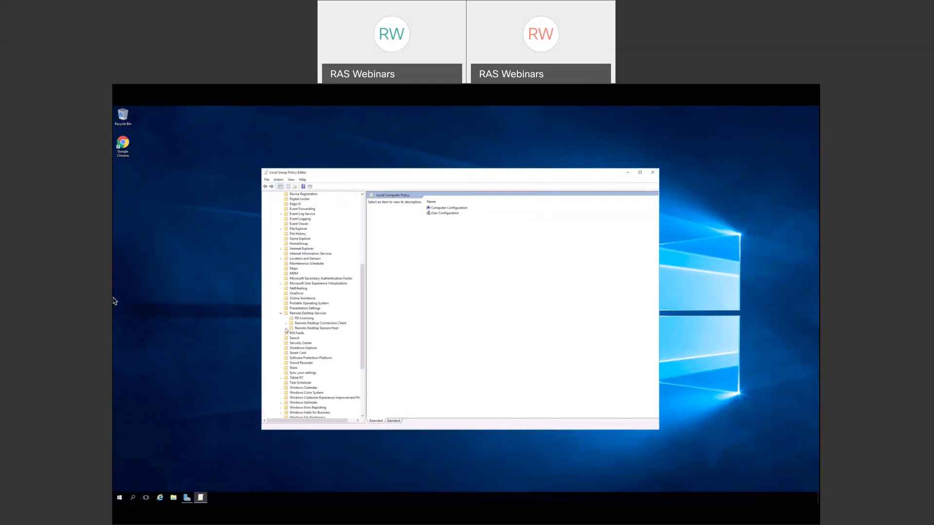
left_click(286, 329)
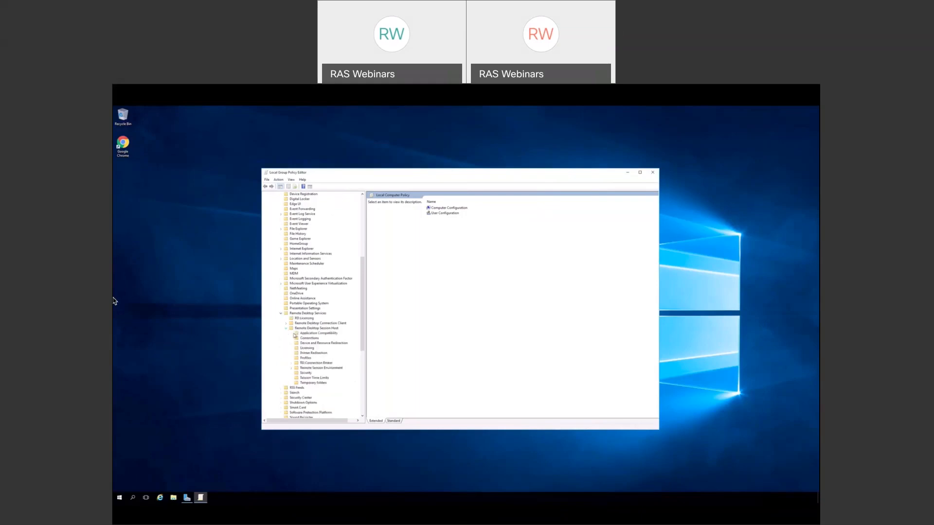
left_click(321, 368)
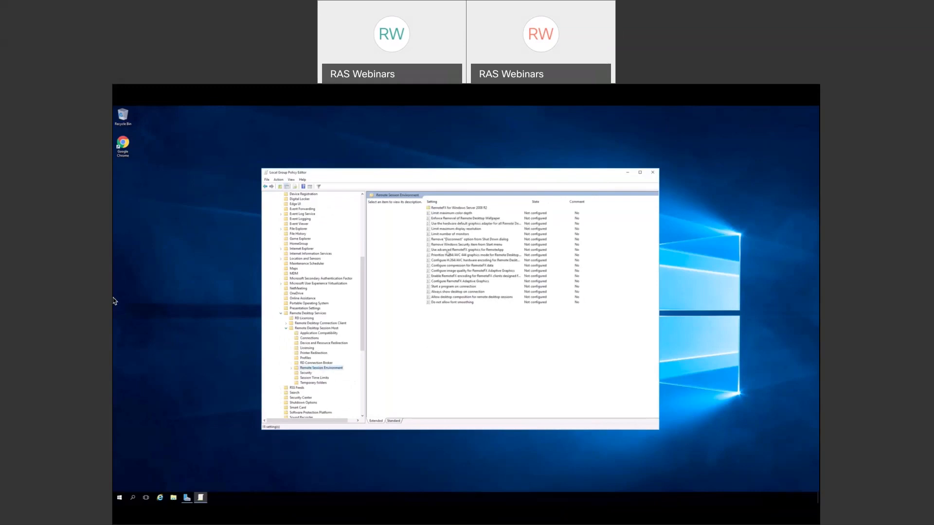
- Enable 'Use advanced RemoteFX graphics for RemoteApp' and 'Prioritize H.264/AVC 444 graphics mode'
left_click(448, 250)
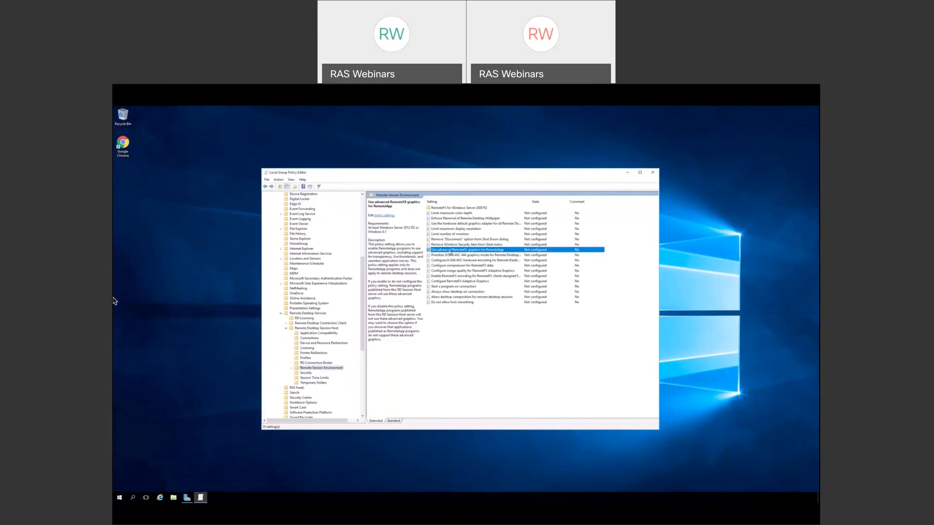
double_click(450, 250)
left_click_drag(245, 151, 422, 205)
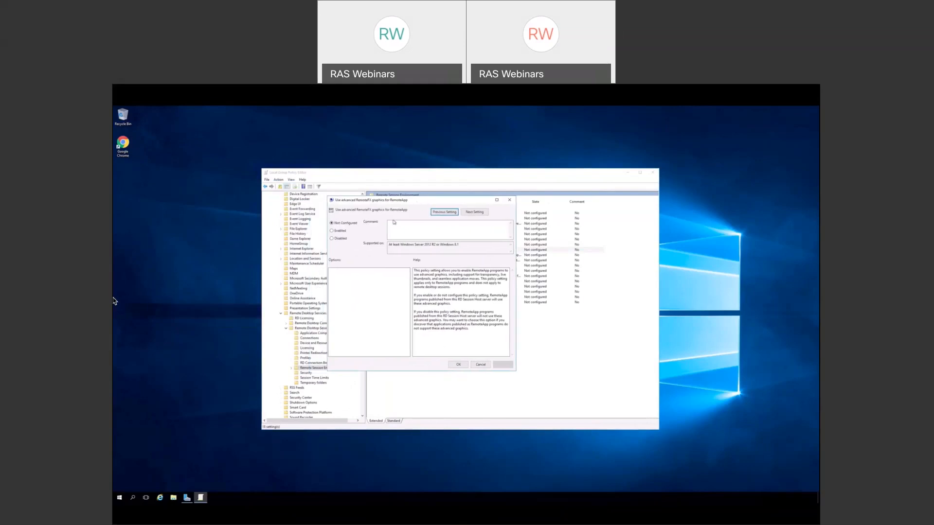
left_click(341, 231)
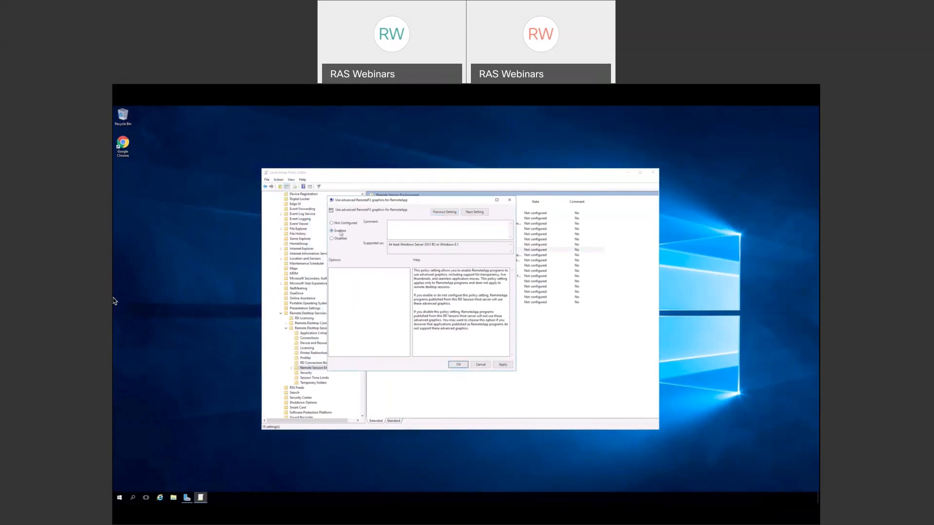
left_click(474, 213)
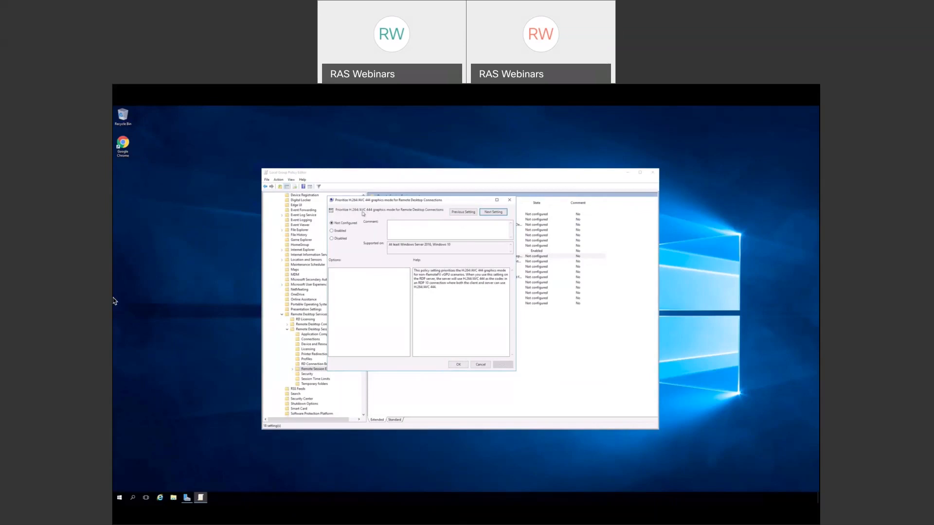
left_click(338, 232)
- Save the H.264/AVC 444 policy and enable 'Configure H.264/AVC hardware encoding'
left_click(493, 212)
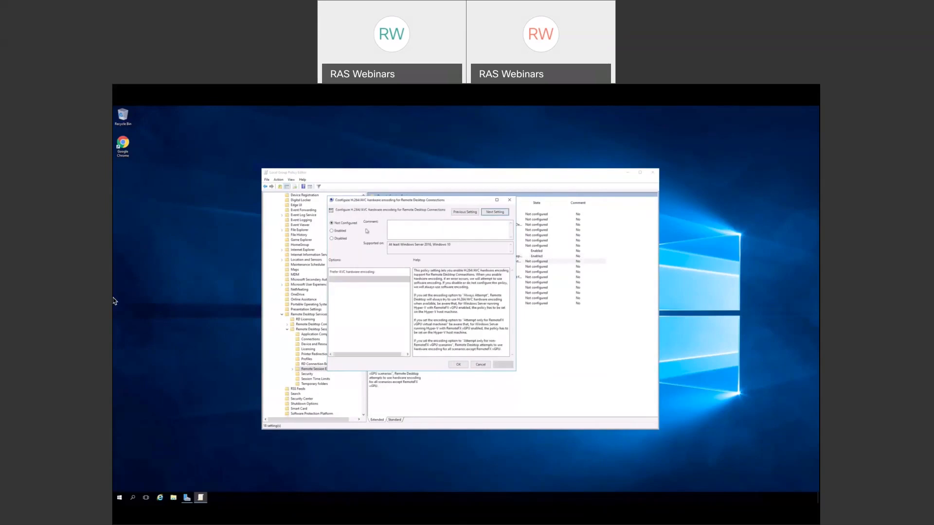
left_click(349, 234)
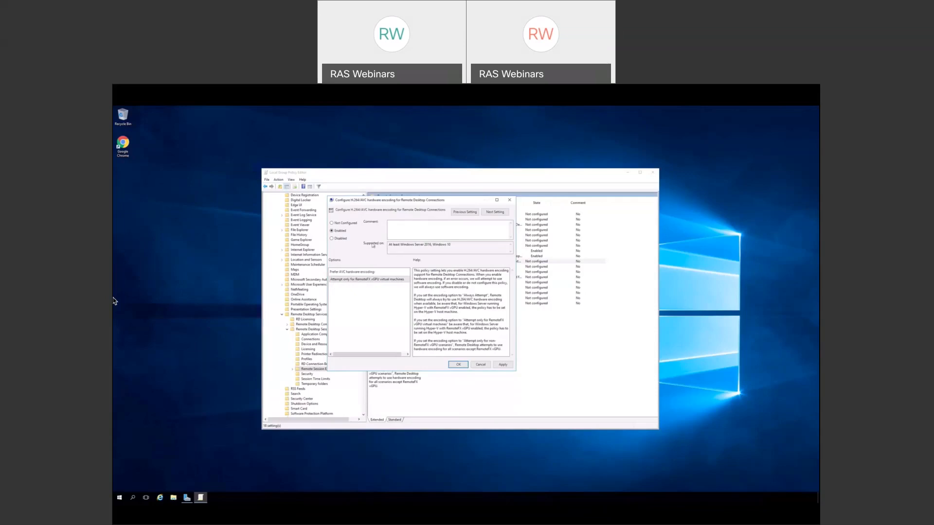
left_click(495, 212)
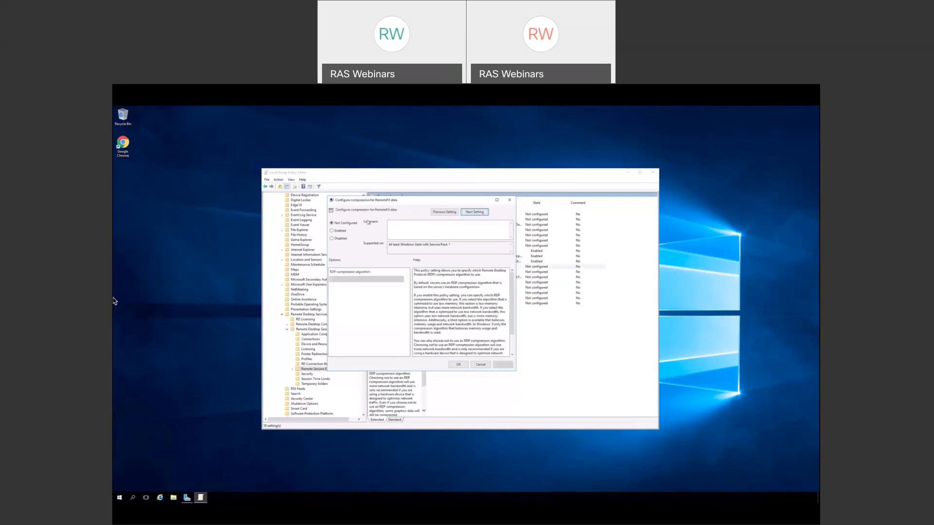
- Enable RemoteFX data compression with 'Optimized to use less network bandwidth' and save it
left_click(337, 233)
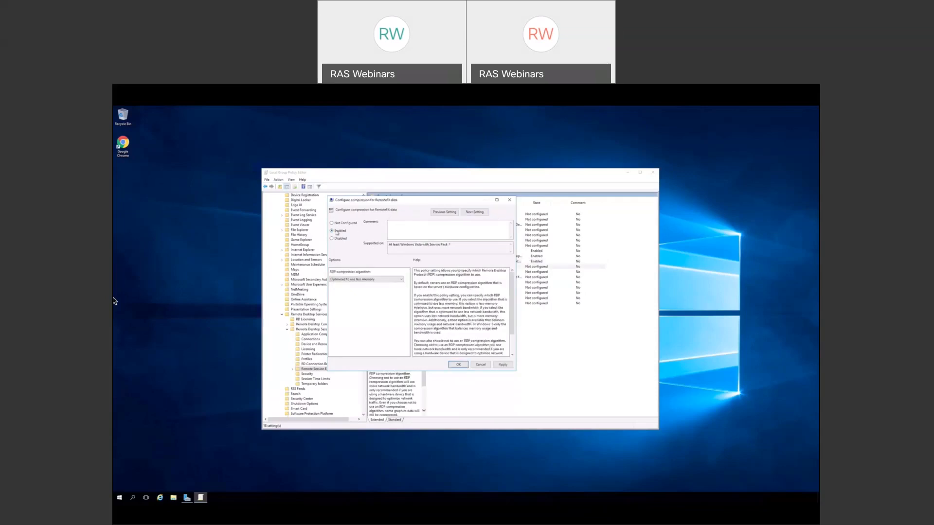
left_click(402, 280)
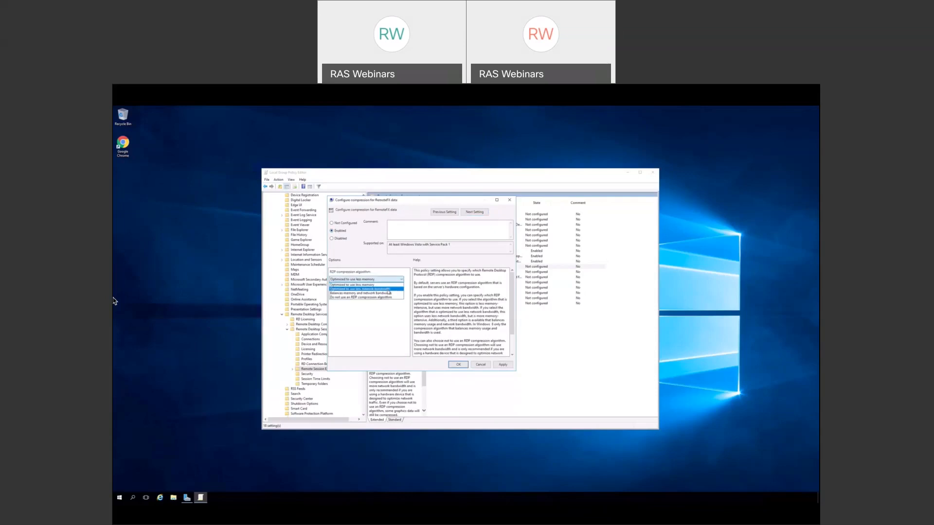
left_click(389, 289)
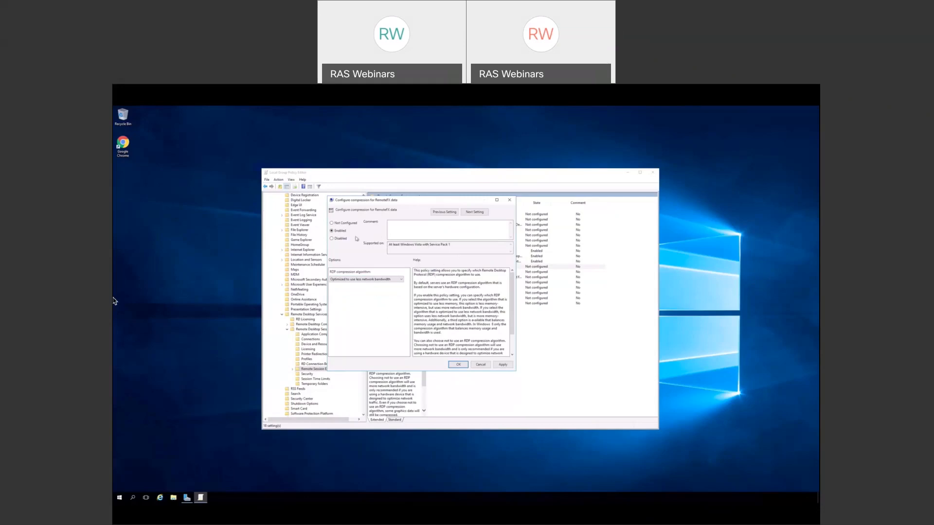
left_click(475, 213)
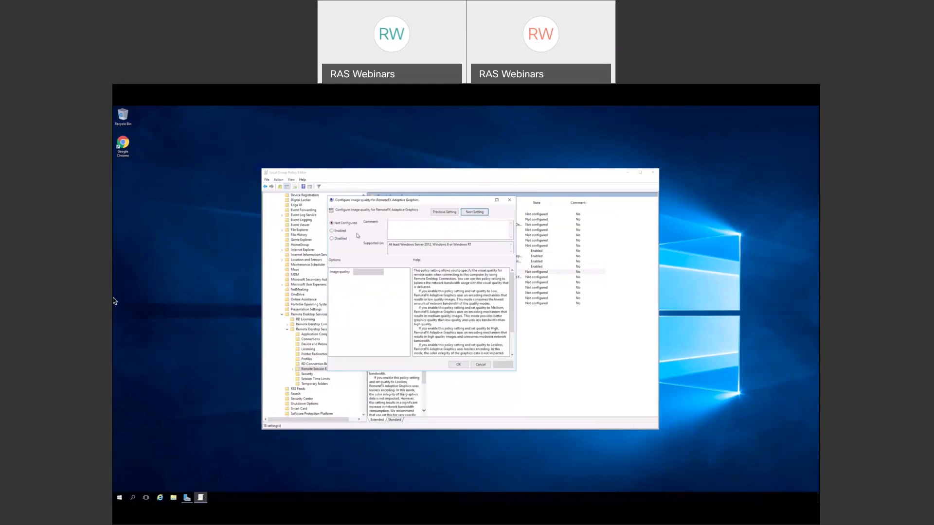
- Enable RemoteFX Adaptive Graphics image quality and set the quality level to Medium
left_click(341, 231)
left_click(383, 274)
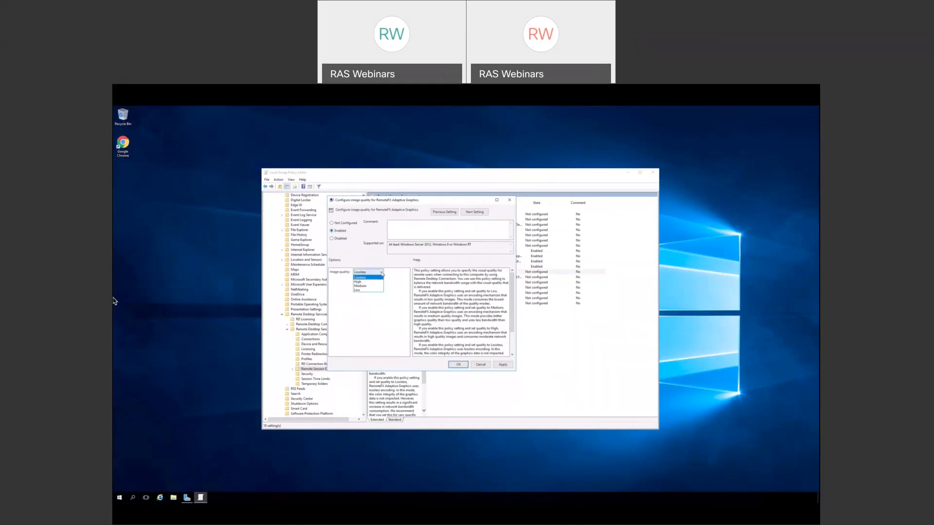
left_click(392, 275)
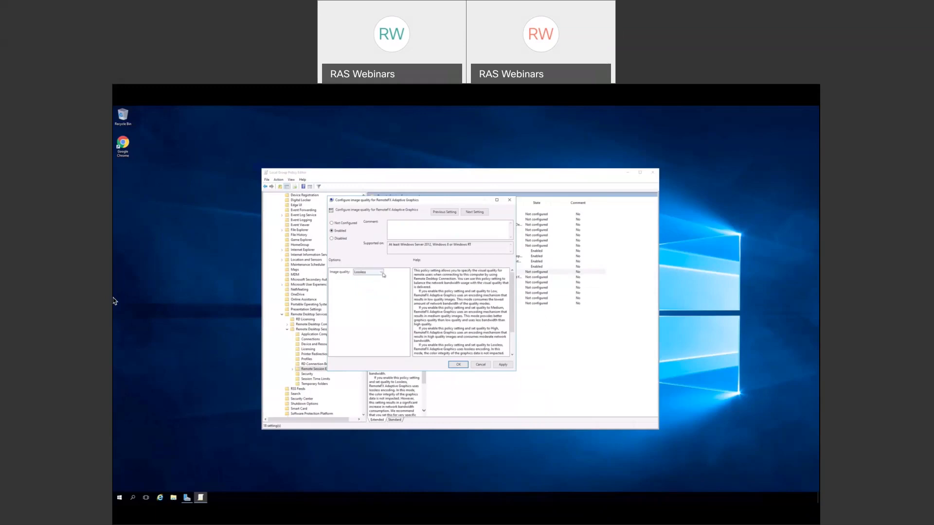
left_click(384, 275)
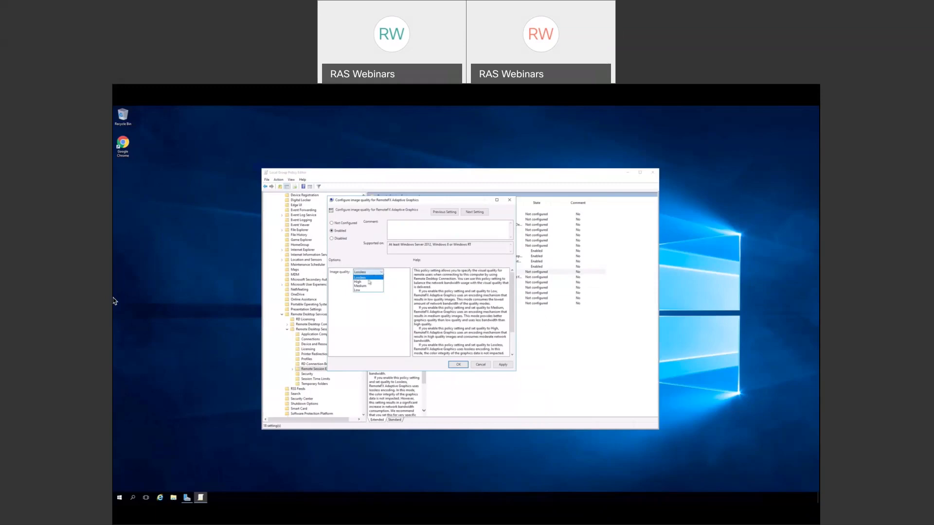
left_click(369, 287)
left_click(382, 274)
left_click(374, 286)
- Keep Medium image quality and enable RemoteFX encoding for Windows Server 2008 R2 SP1 clients
left_click(476, 213)
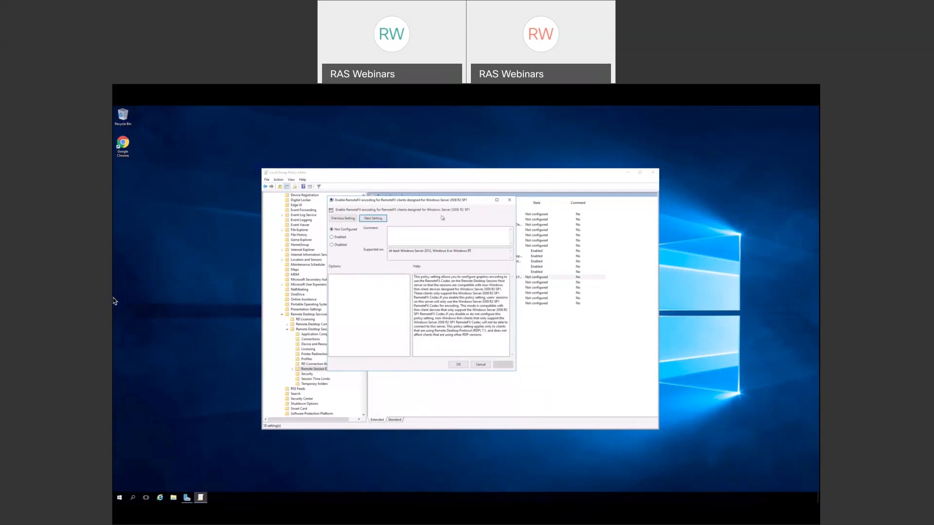
left_click(332, 238)
left_click(382, 220)
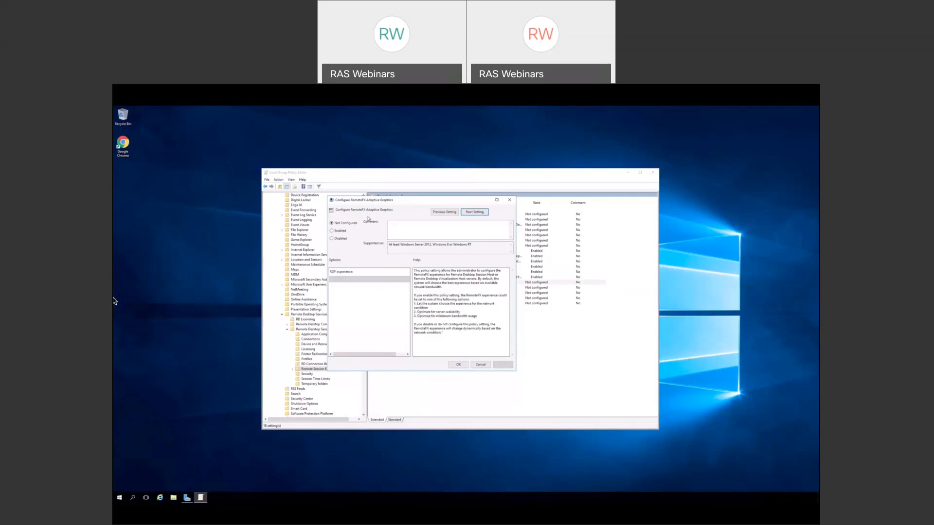
left_click(343, 232)
left_click(381, 280)
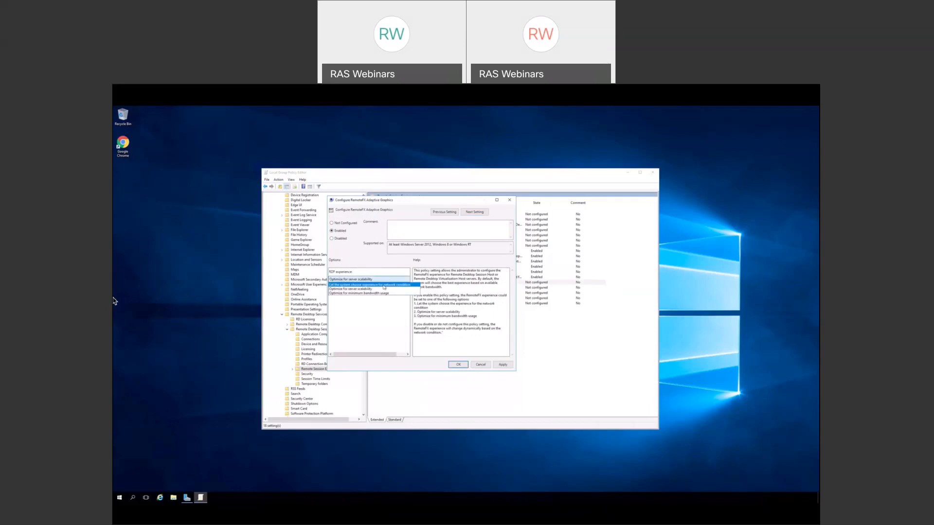
left_click(384, 286)
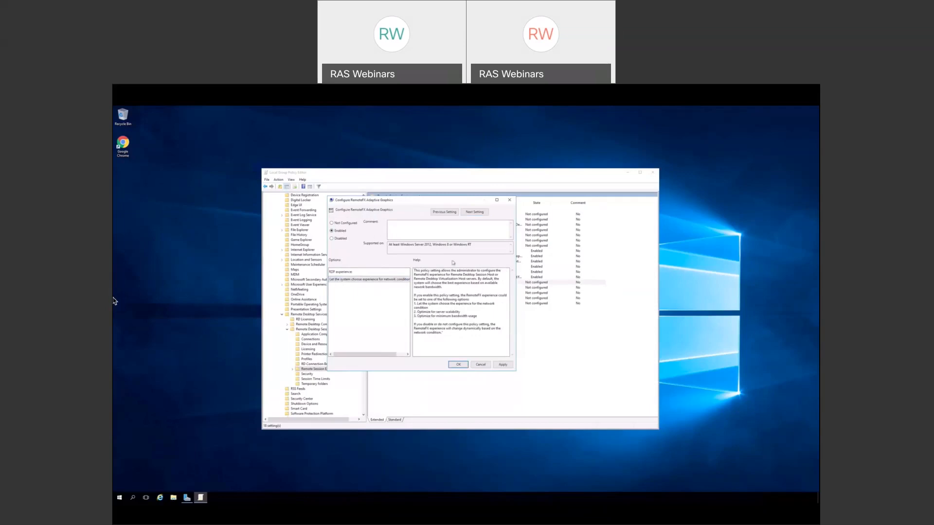
left_click(483, 214)
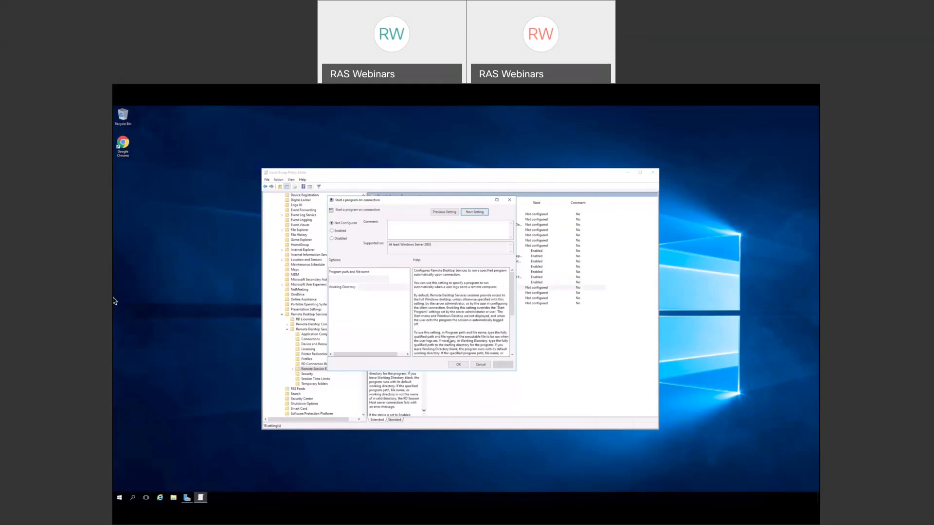
left_click(458, 365)
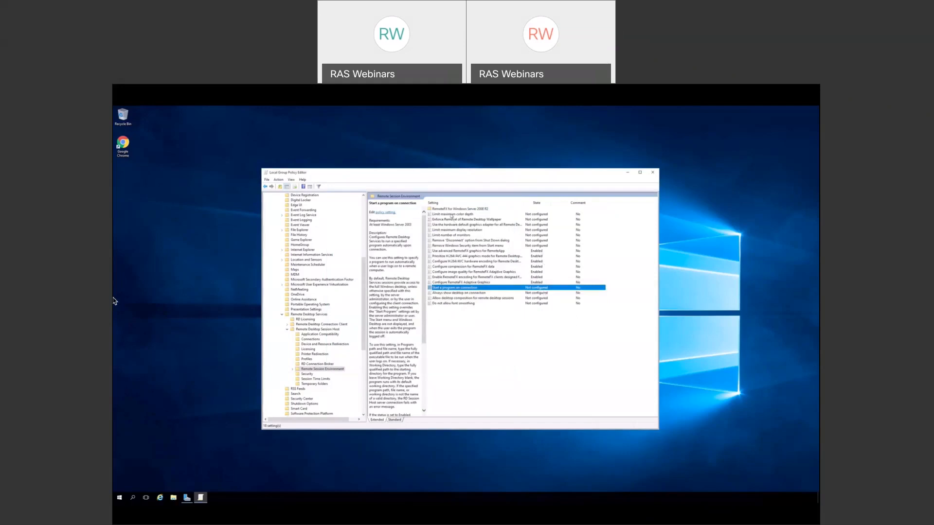
- Under RemoteFX for Windows Server 2008 R2, confirm Configure RemoteFX is Enabled, then advance
double_click(450, 209)
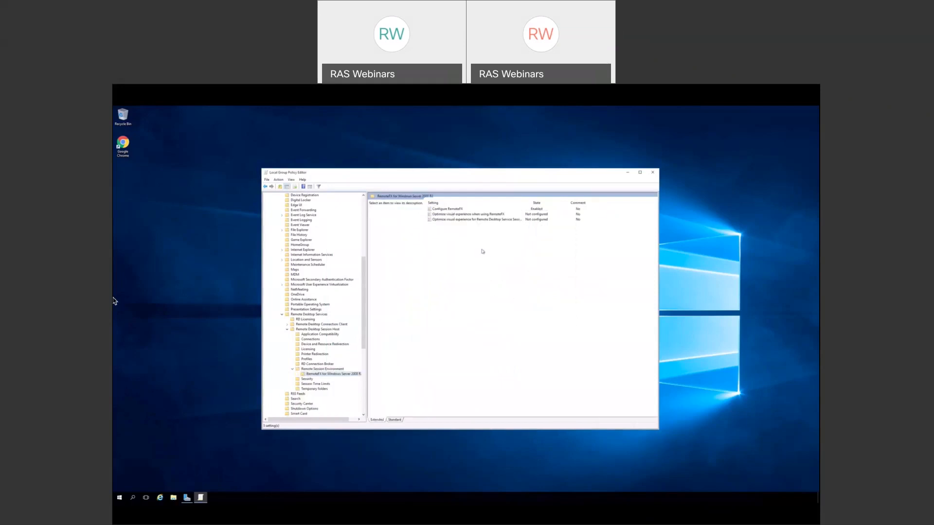
double_click(457, 210)
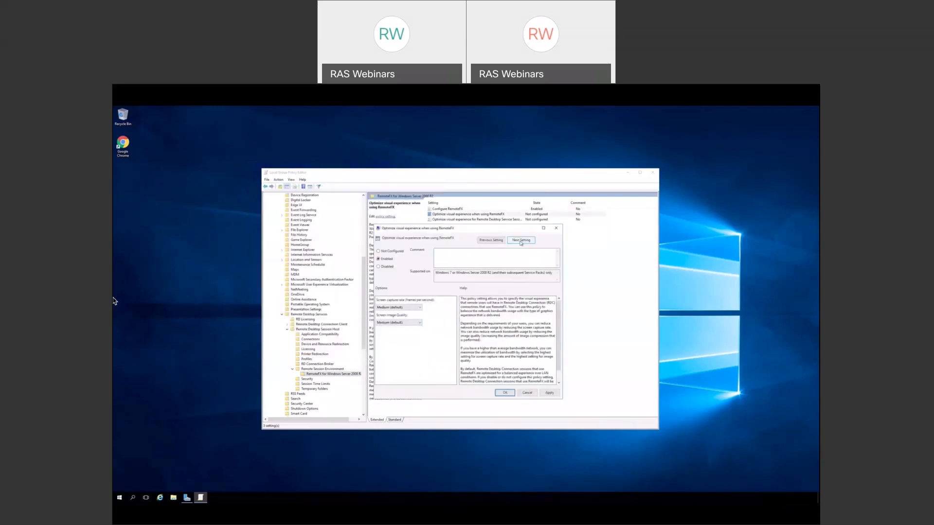
left_click(521, 241)
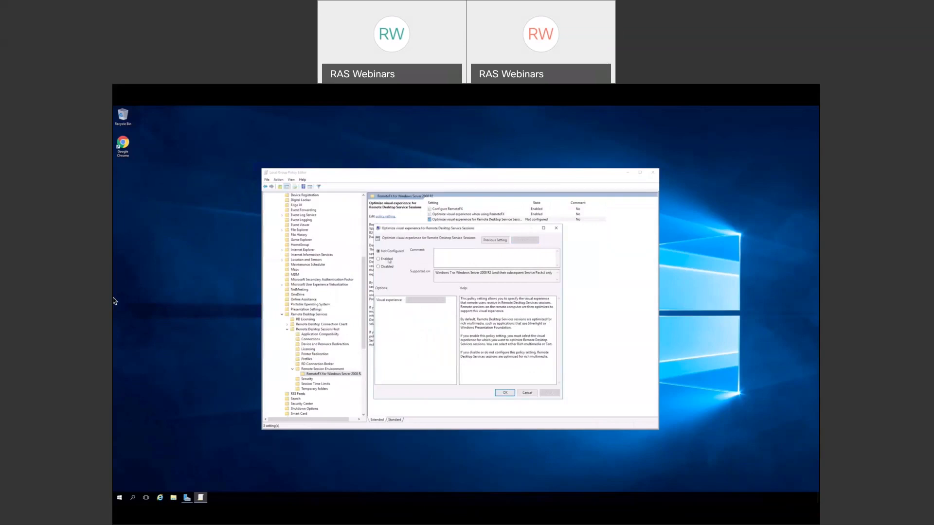
- Enable the session visual experience policy with Rich multimedia, then show Device and Resource Redirection policies
left_click(389, 260)
left_click(444, 301)
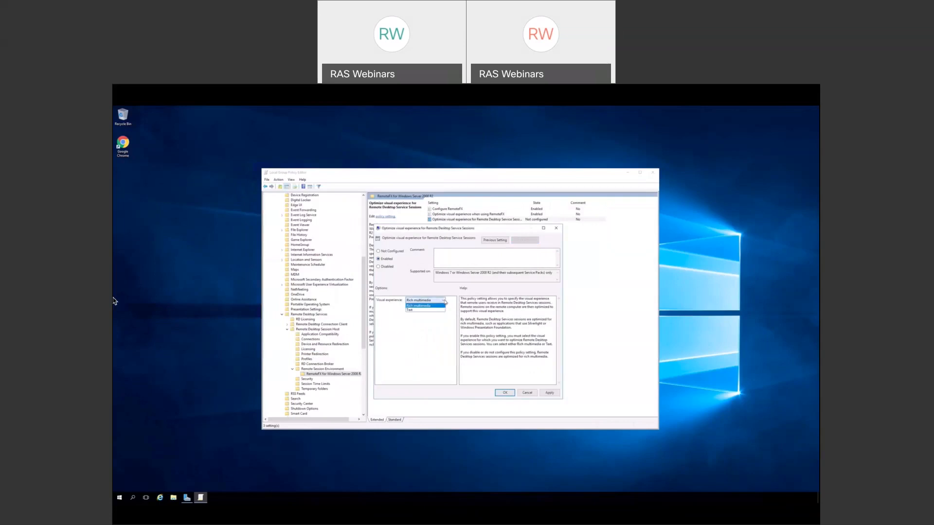
left_click(434, 306)
left_click(505, 393)
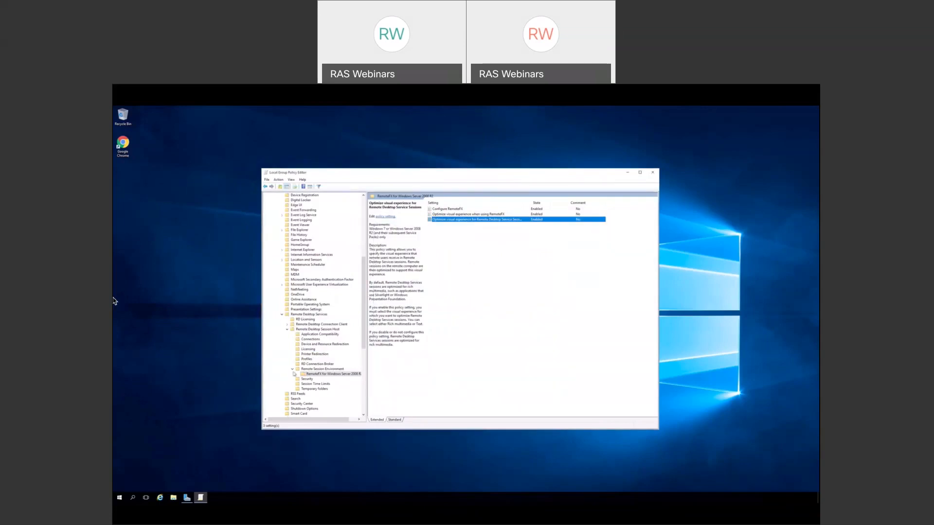
left_click(293, 370)
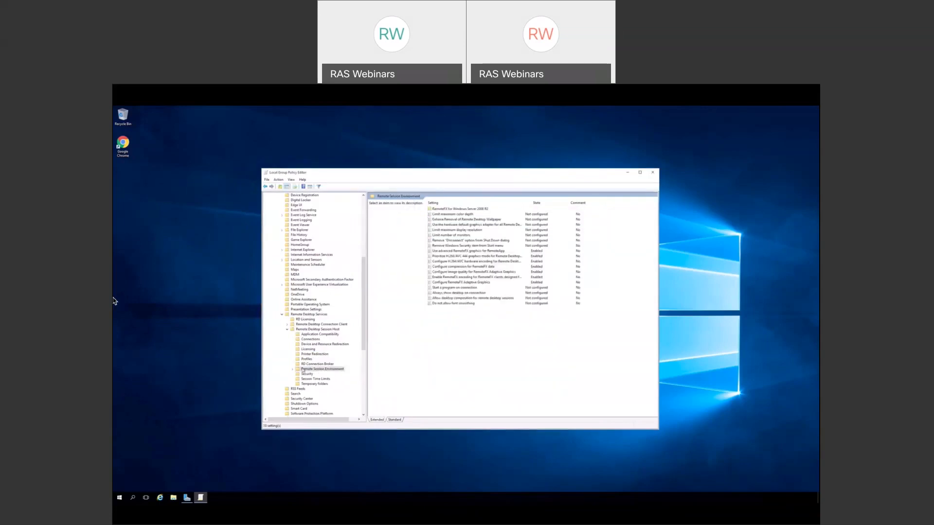
left_click(312, 344)
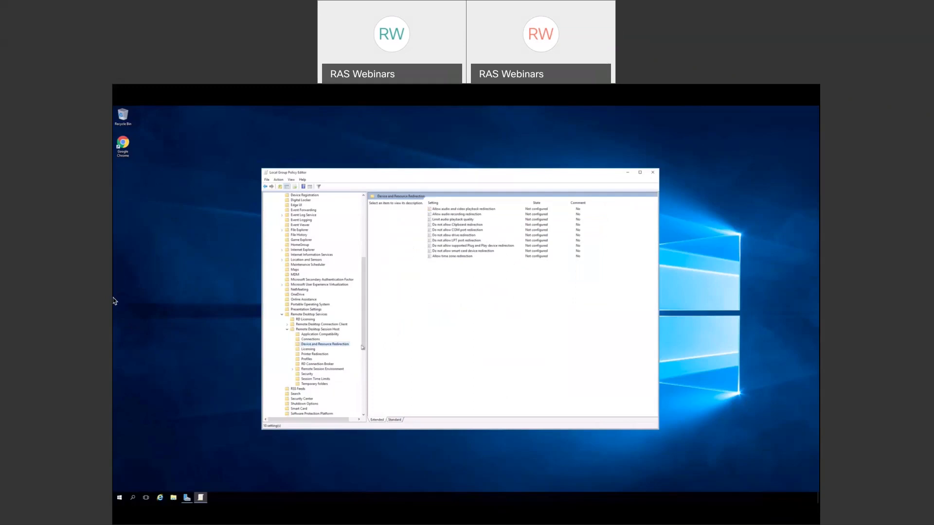
- Enable audio and video playback redirection
double_click(459, 209)
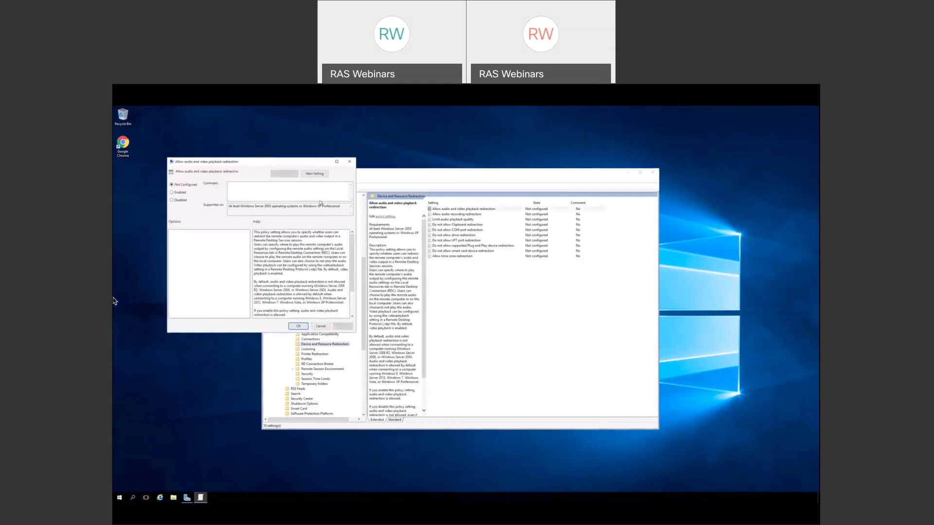
left_click_drag(264, 161, 445, 259)
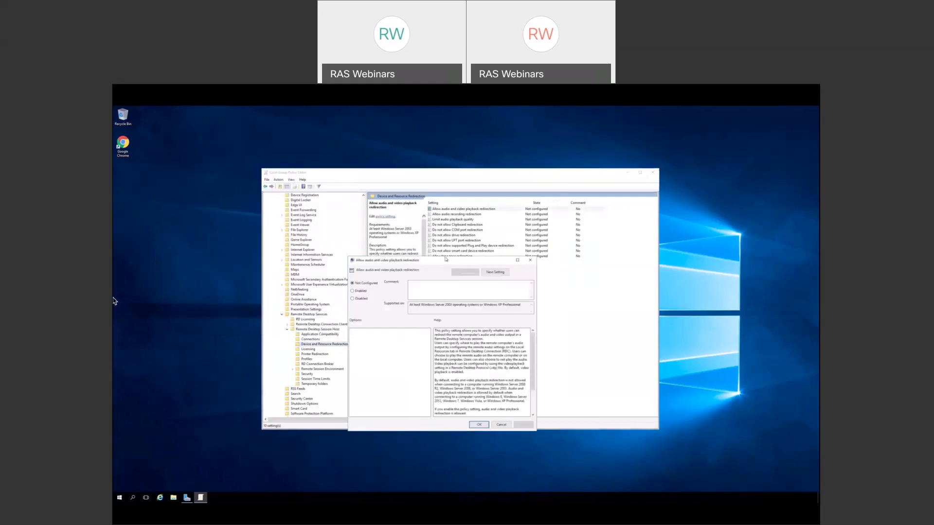
left_click_drag(445, 259, 457, 229)
left_click(364, 261)
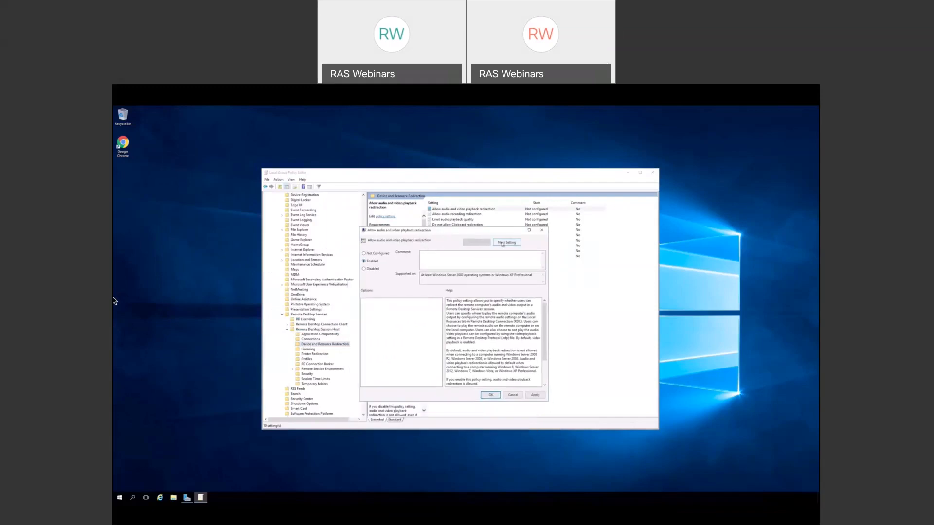
- Enable audio recording redirection
left_click(503, 243)
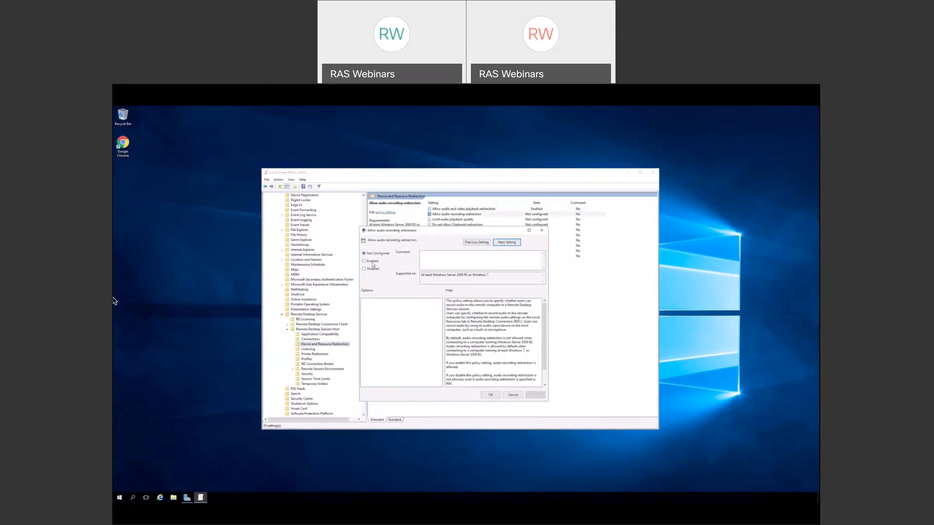
left_click(372, 263)
left_click(373, 263)
- Enable Limit audio playback quality, keeping the Dynamic quality level
left_click(506, 243)
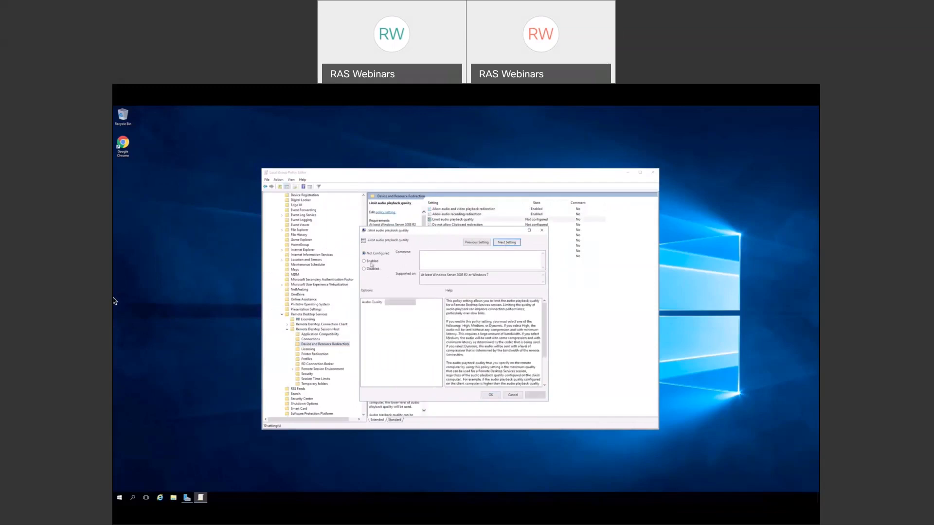
left_click(372, 262)
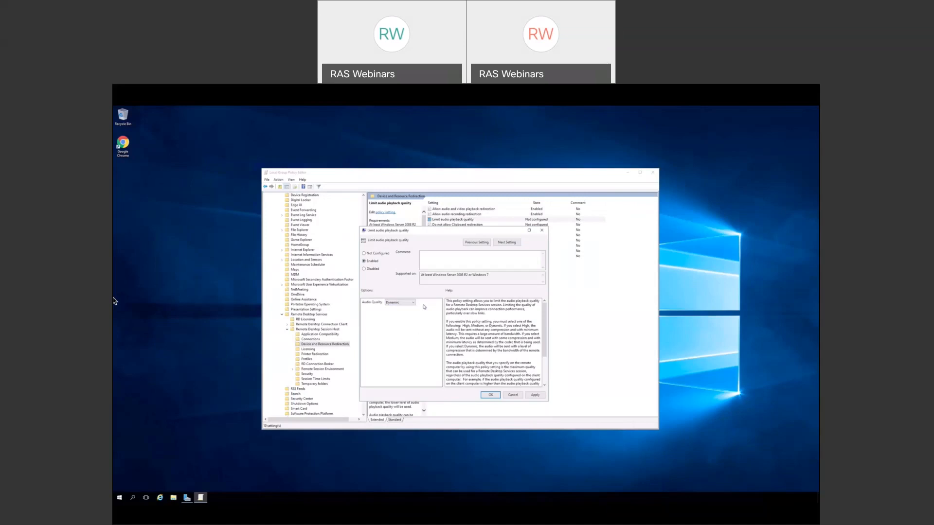
left_click(490, 396)
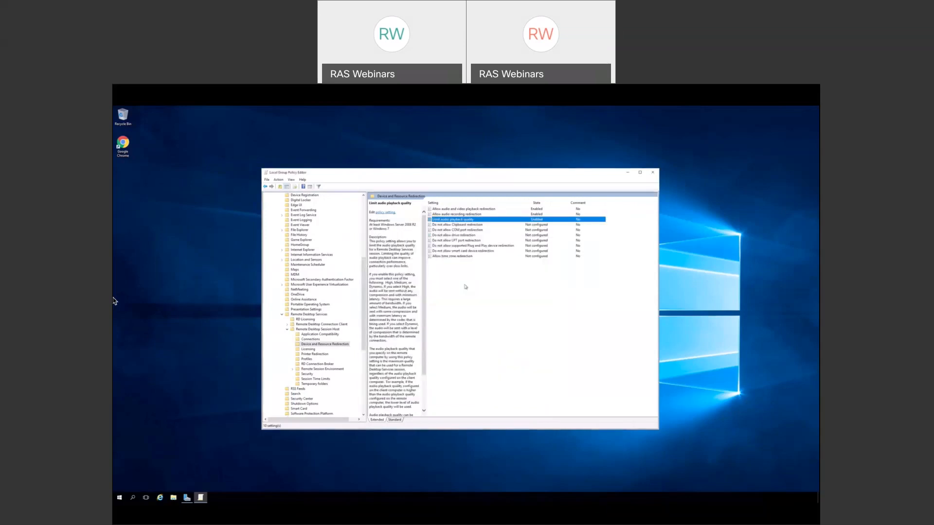
- Enable Allow time zone redirection, then display the Remote Desktop Connection Client policies
double_click(450, 257)
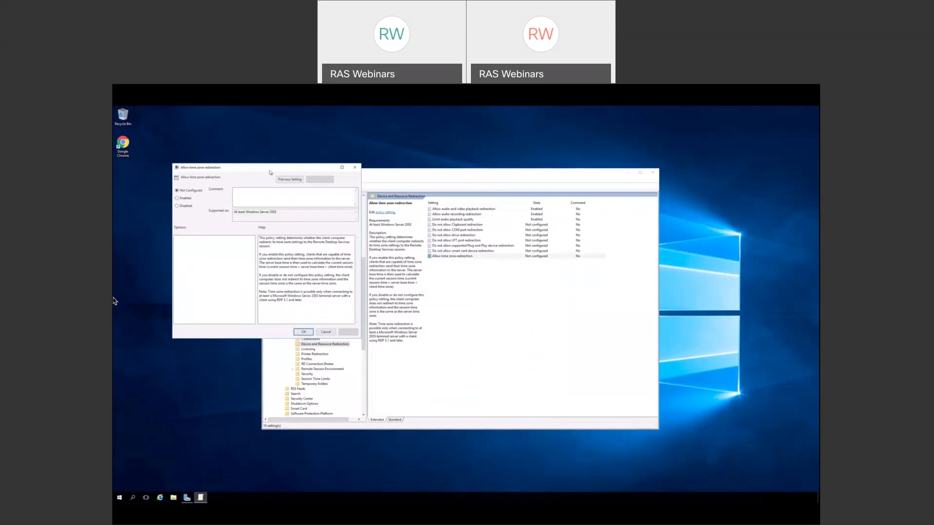
left_click_drag(270, 173, 483, 233)
left_click(400, 260)
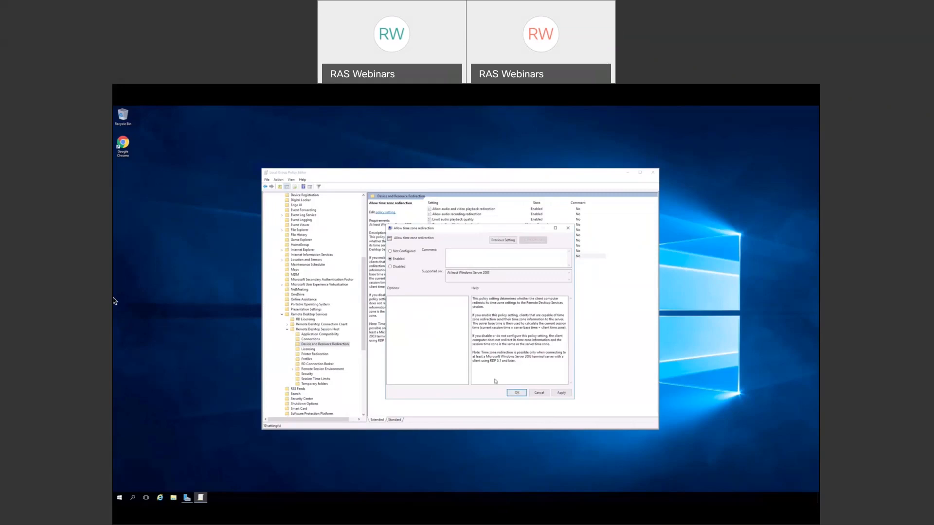
left_click(517, 393)
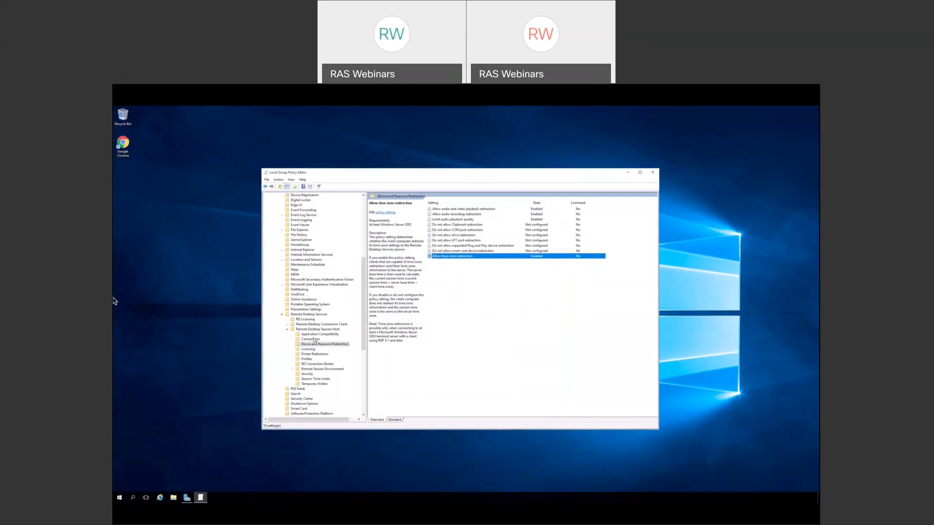
left_click(321, 324)
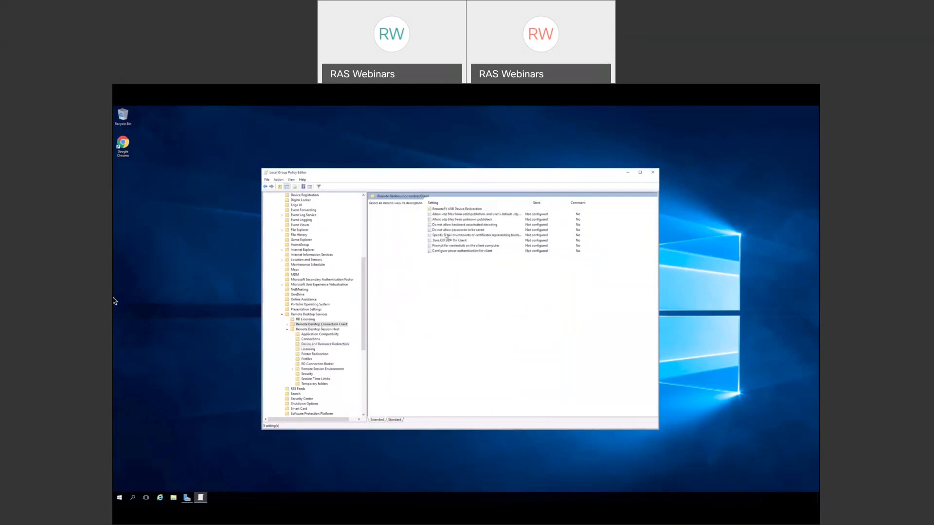
- Enable RemoteFX USB device redirection with Administrators and Users access rights
double_click(447, 210)
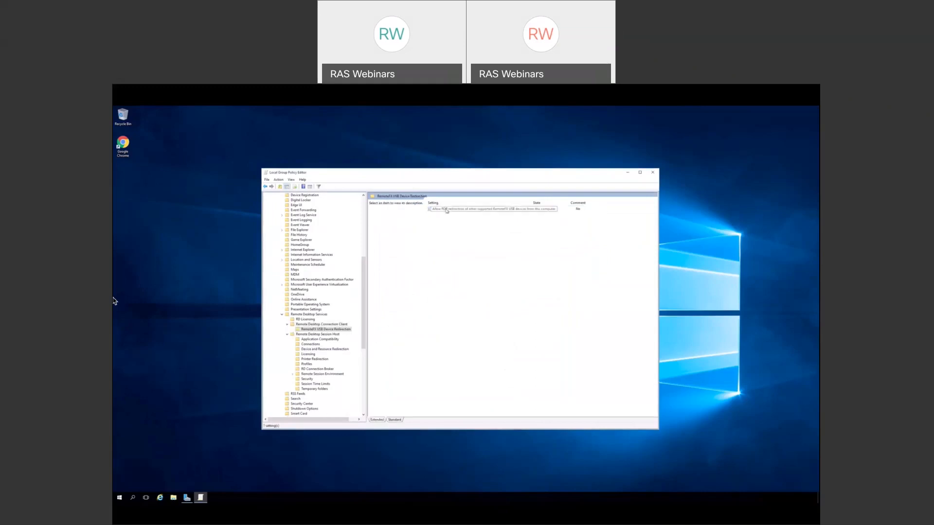
left_click(443, 209)
double_click(439, 208)
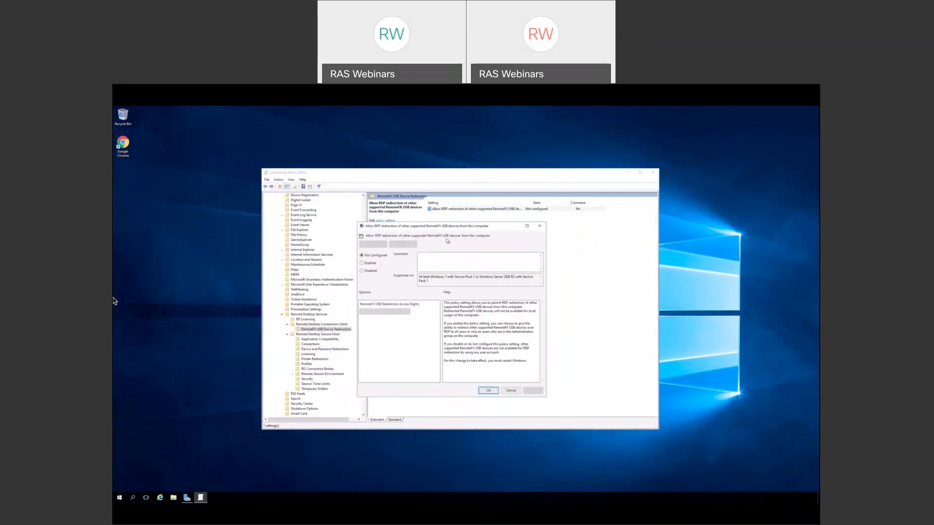
left_click(371, 264)
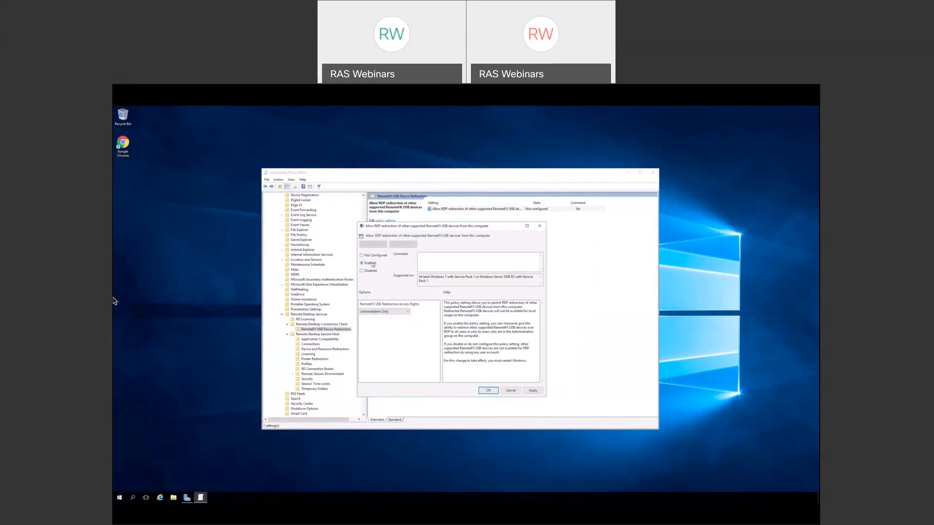
left_click(394, 312)
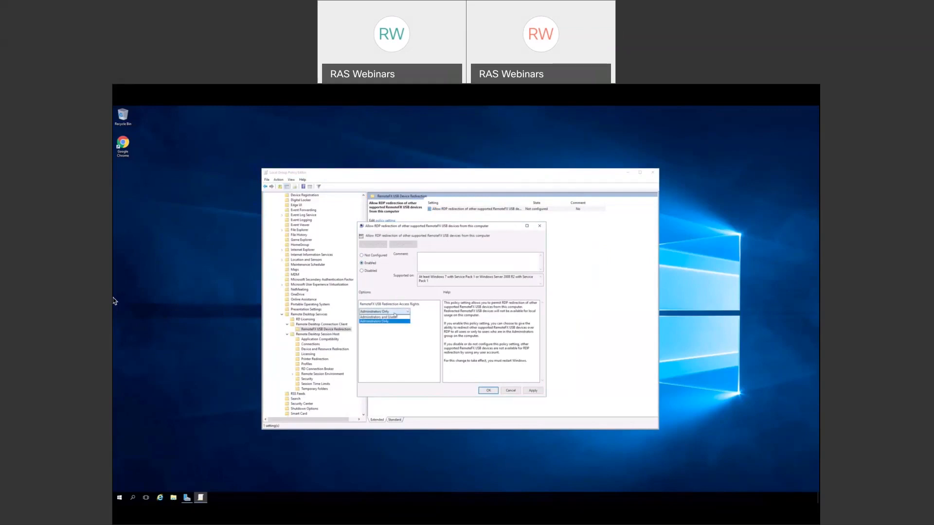
left_click(389, 318)
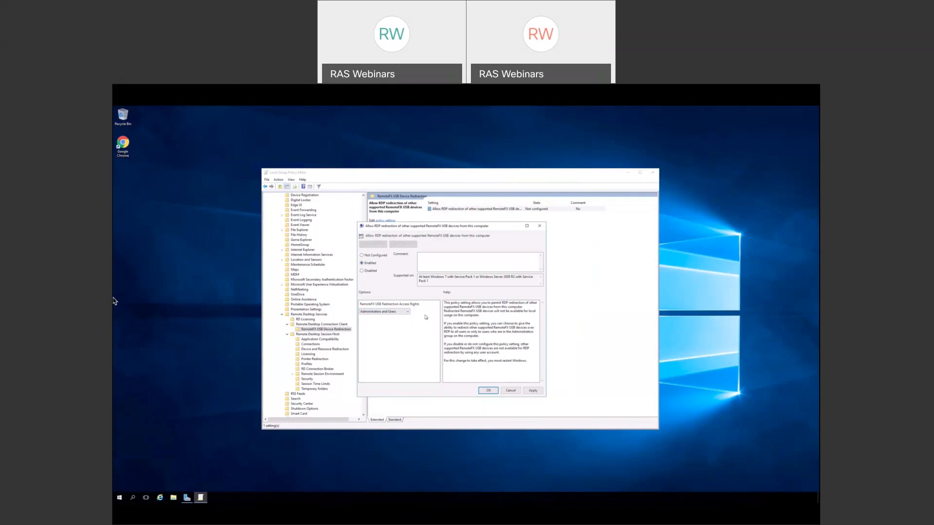
left_click(489, 391)
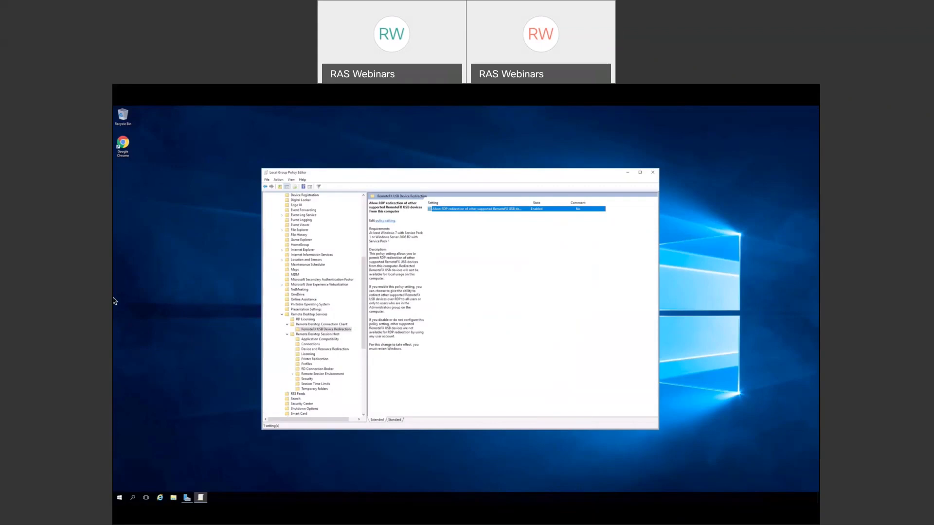
- Show the Remote Desktop Session Host Licensing policies, briefly opening and closing the Start menu
left_click(307, 356)
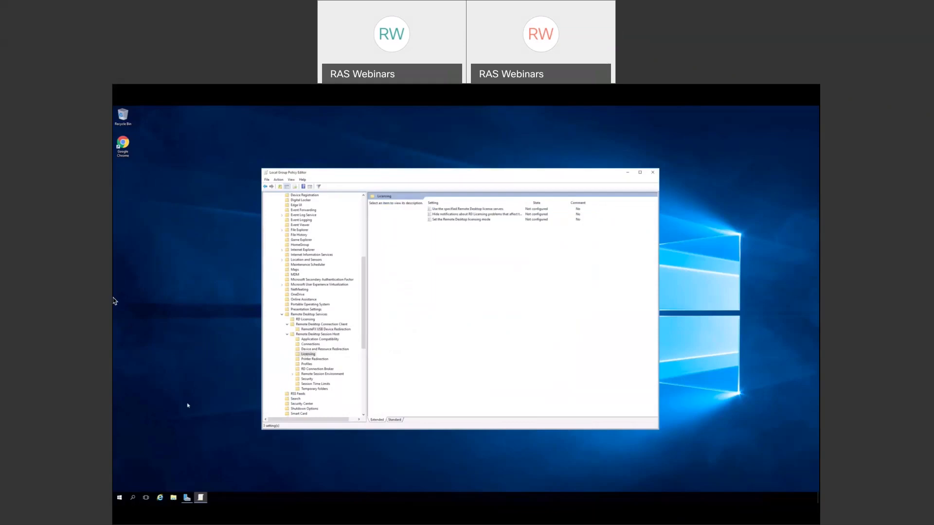
left_click(119, 498)
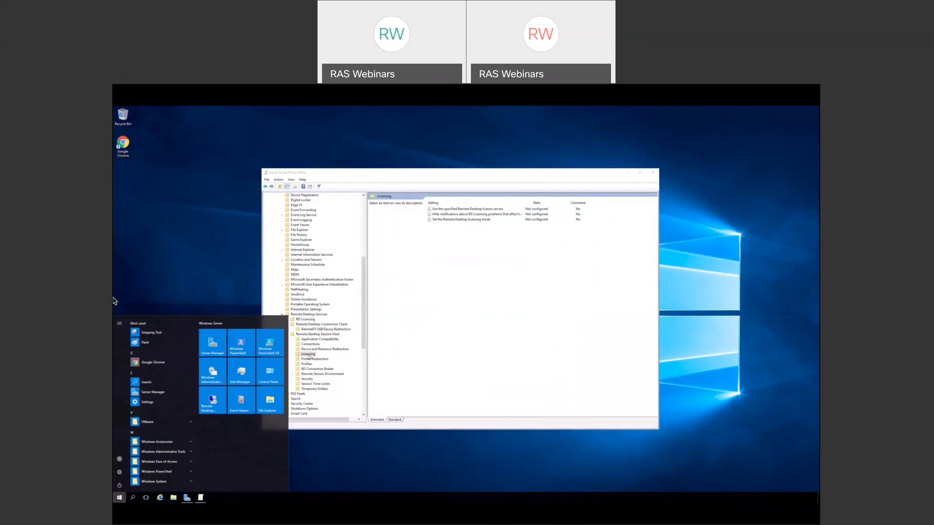
left_click(309, 356)
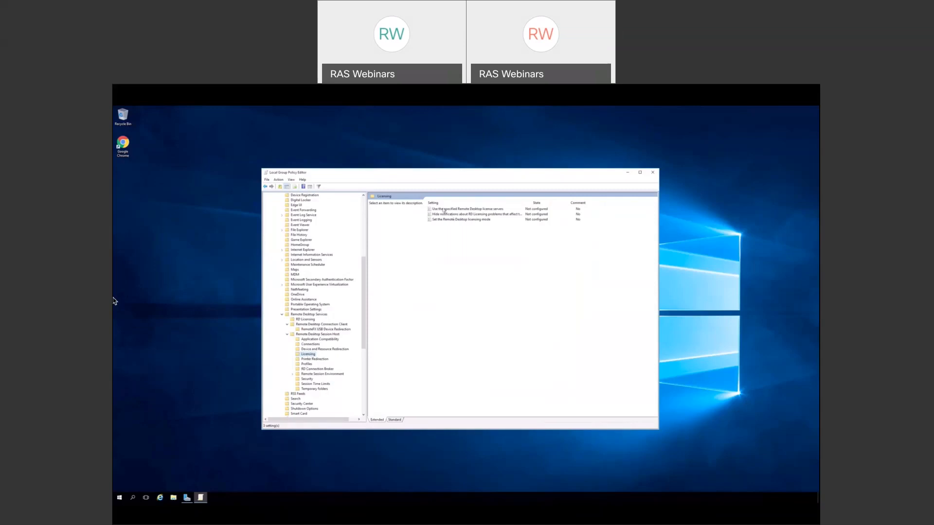
- Tick Enabled on the license servers policy, then cancel without saving
double_click(467, 209)
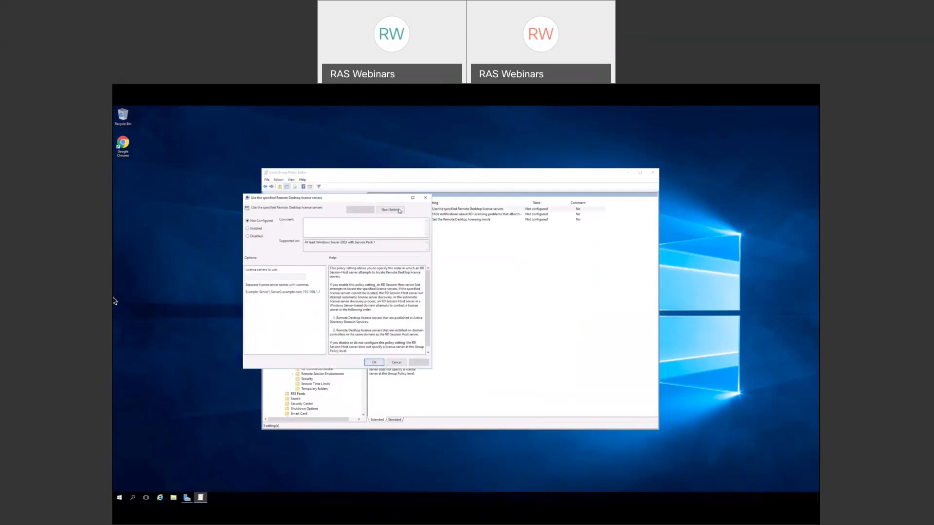
left_click(367, 264)
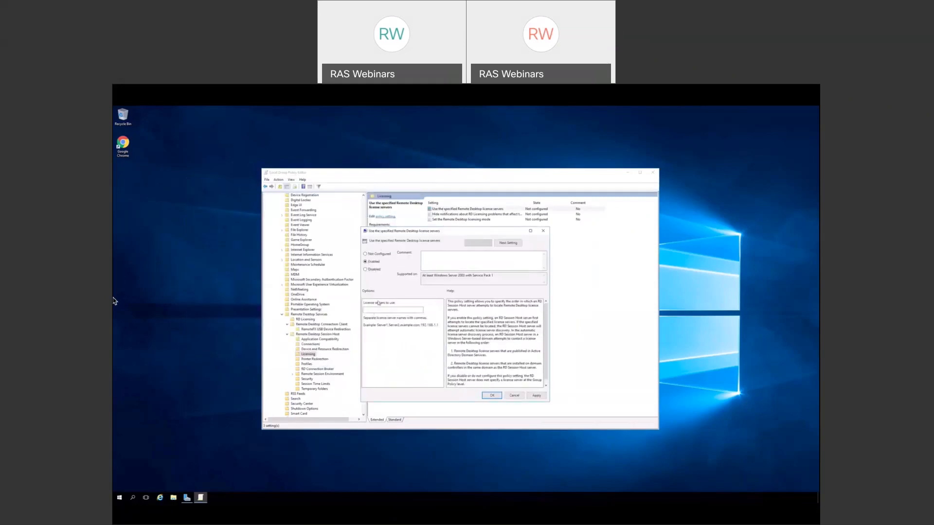
left_click(519, 396)
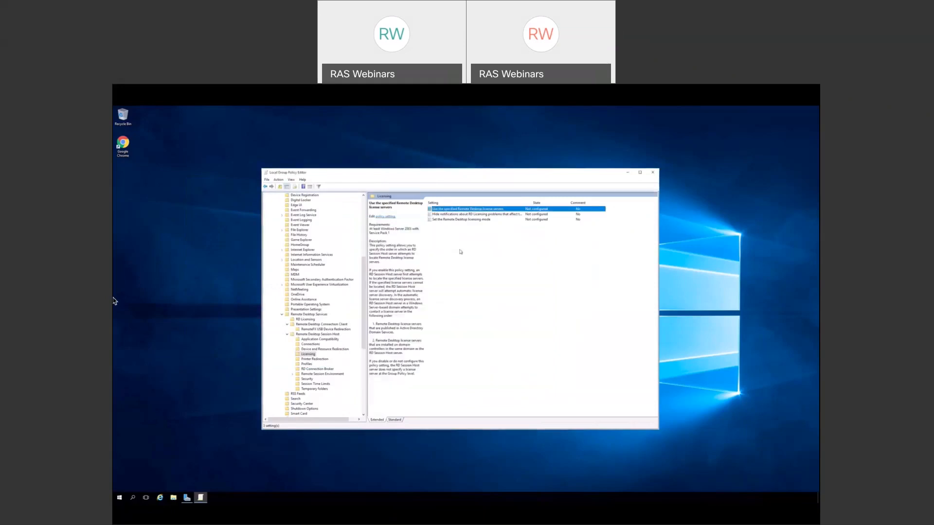
- Try Per Device licensing mode, discard the change, and close Local Group Policy Editor
double_click(441, 220)
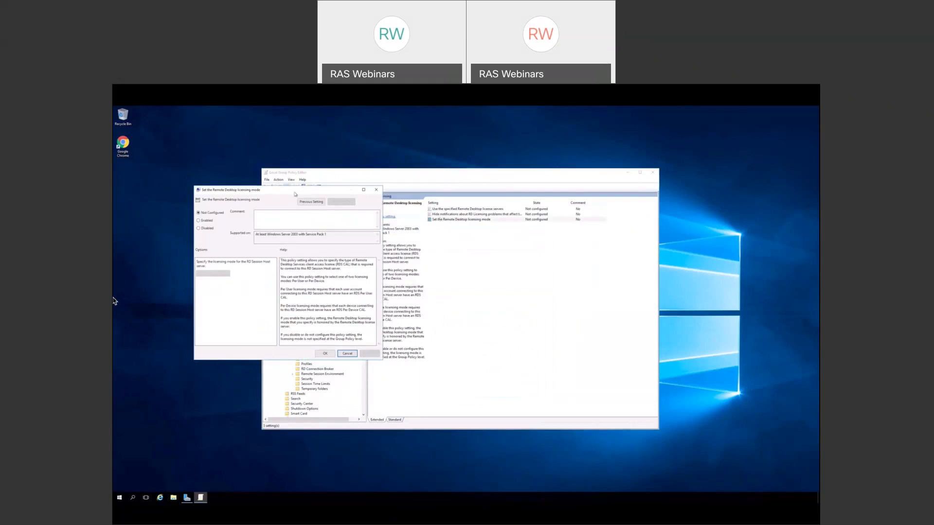
left_click_drag(295, 193, 495, 228)
left_click(398, 257)
left_click(428, 310)
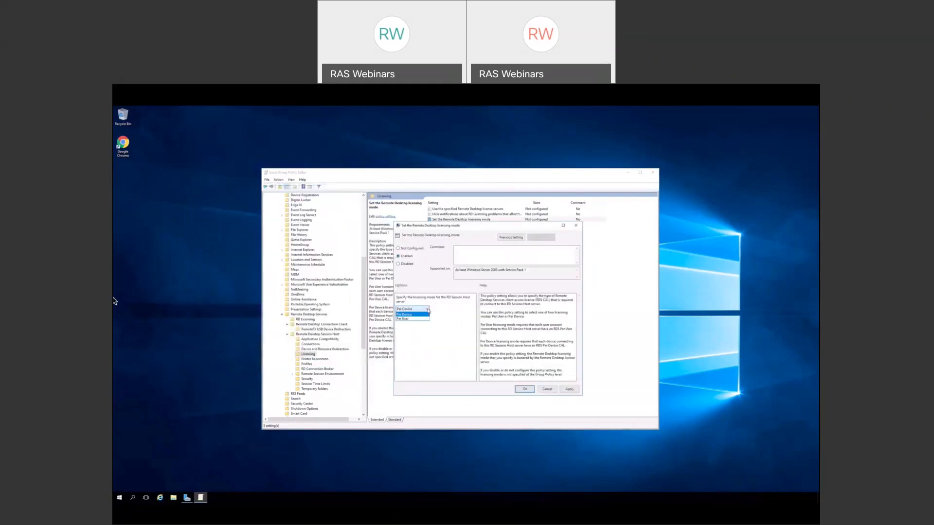
left_click(443, 306)
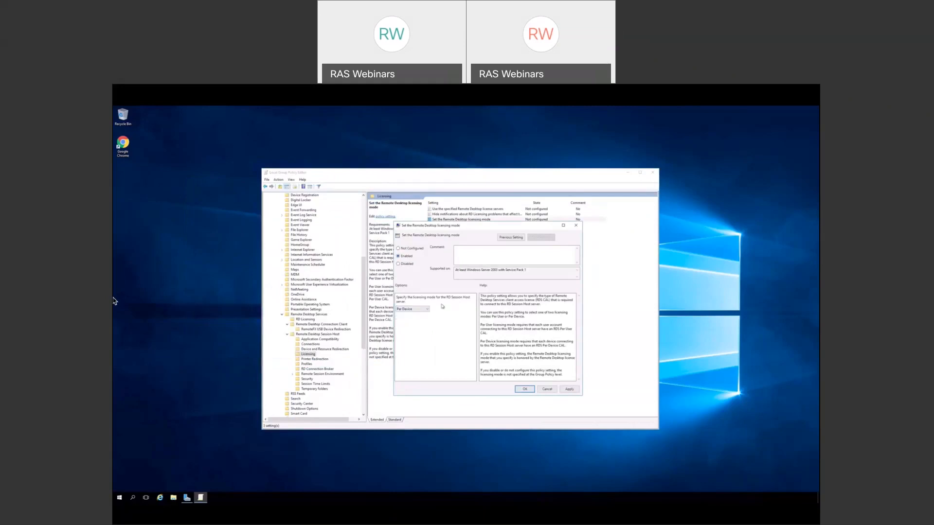
left_click(545, 390)
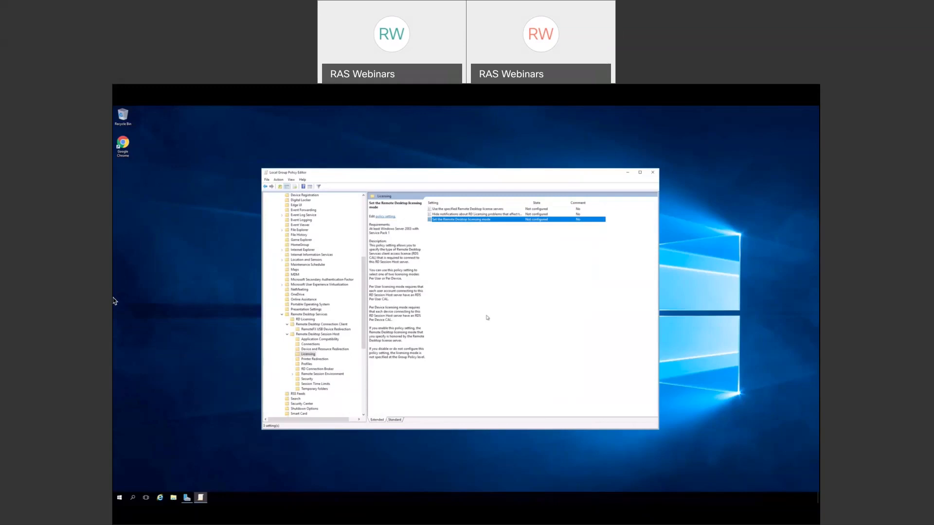
left_click(653, 175)
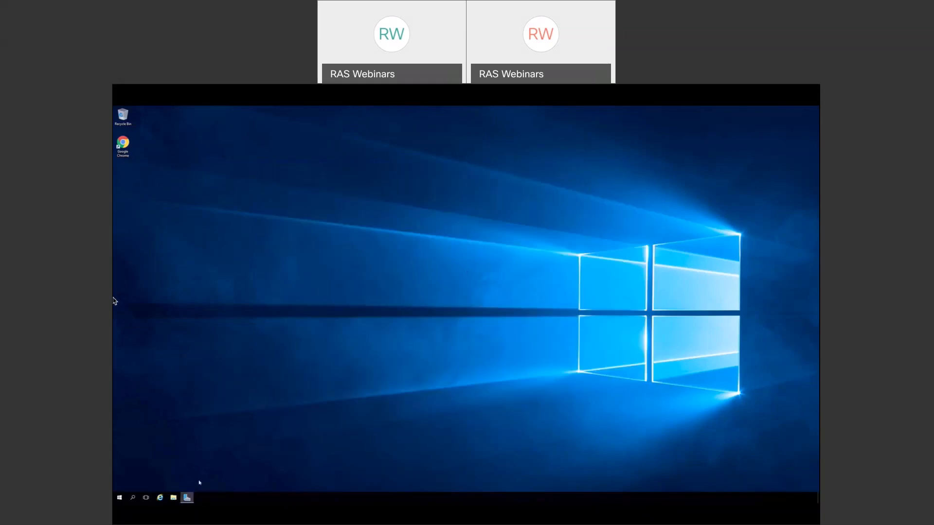
- Restore Server Manager, close the Add Roles and Features wizard, and open remote System Properties
mouse_move(187, 498)
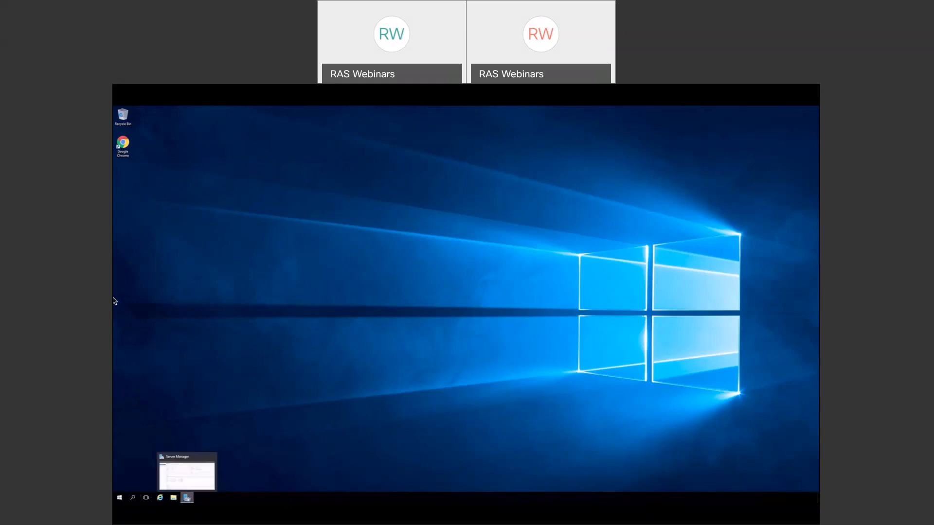
left_click(187, 497)
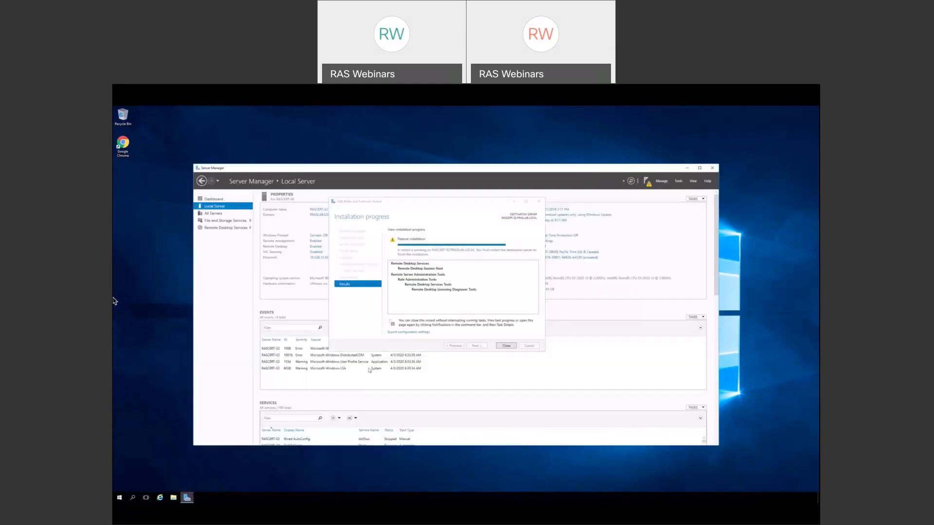
left_click(505, 346)
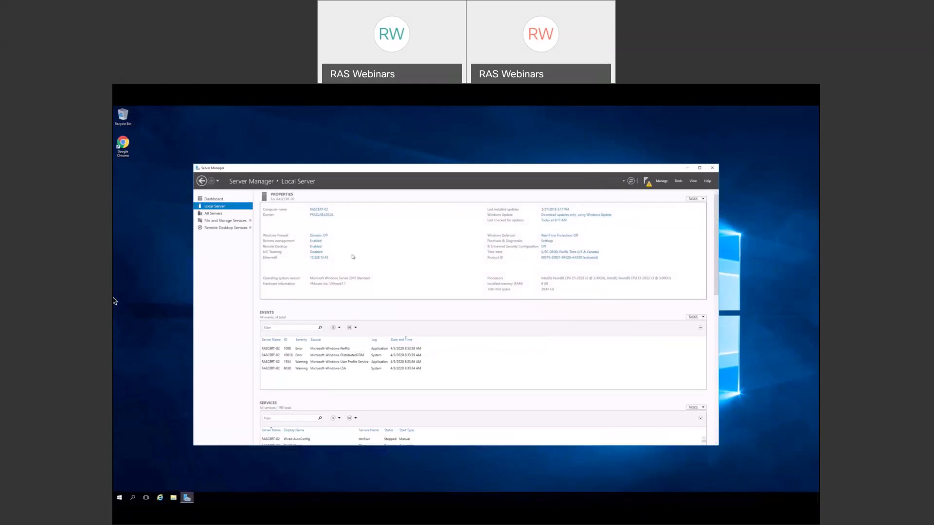
left_click(318, 248)
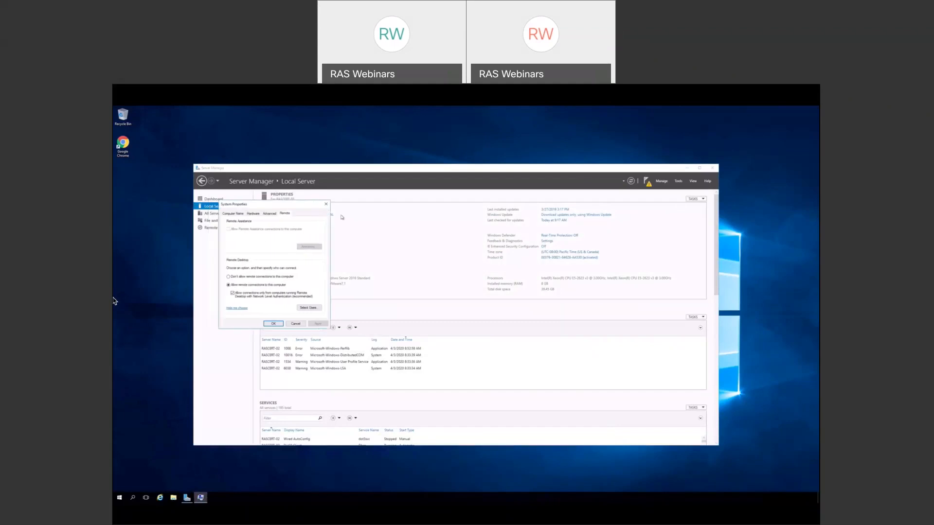
- Choose Adjust for best performance in Performance Options, then open the Virtual Memory settings
left_click(457, 232)
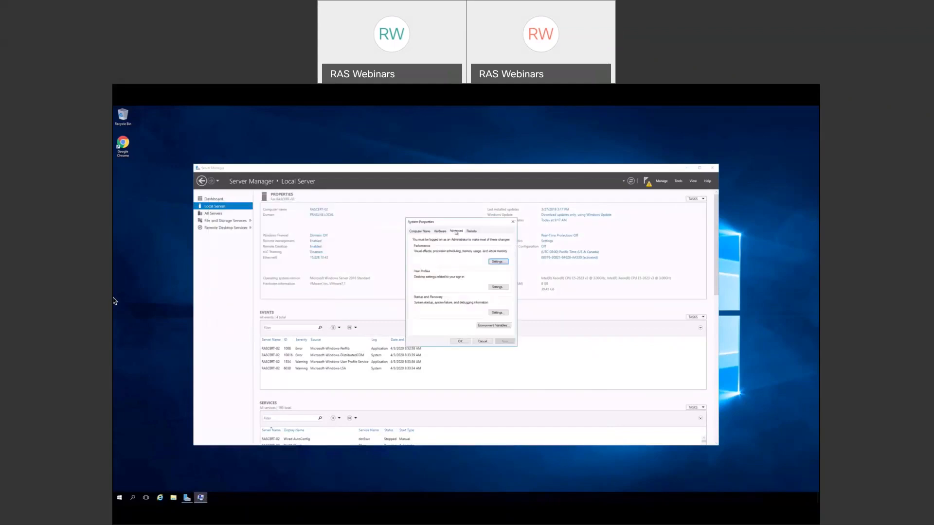
left_click(494, 262)
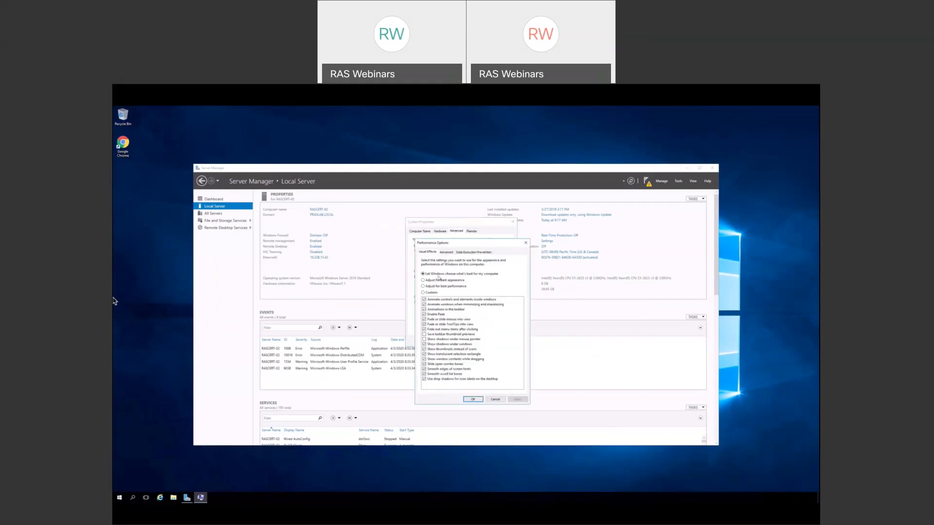
left_click(423, 286)
left_click(447, 253)
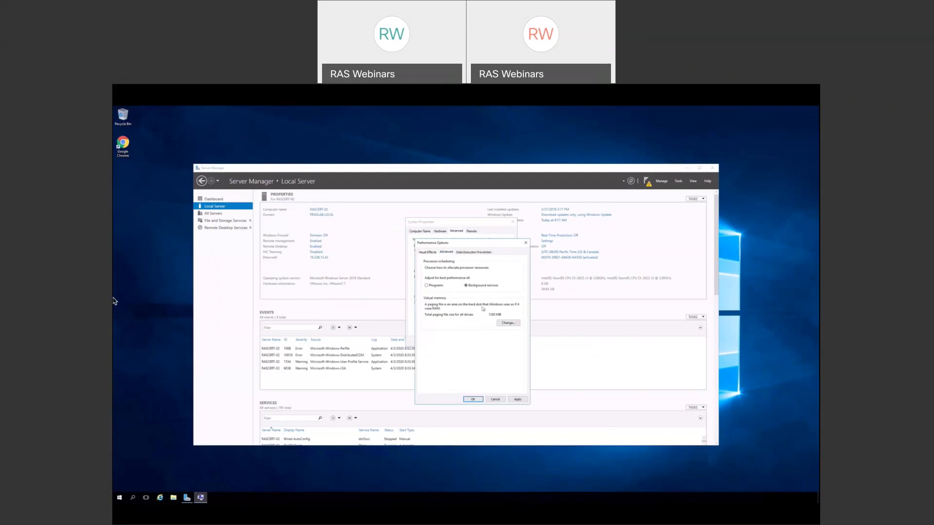
left_click(509, 324)
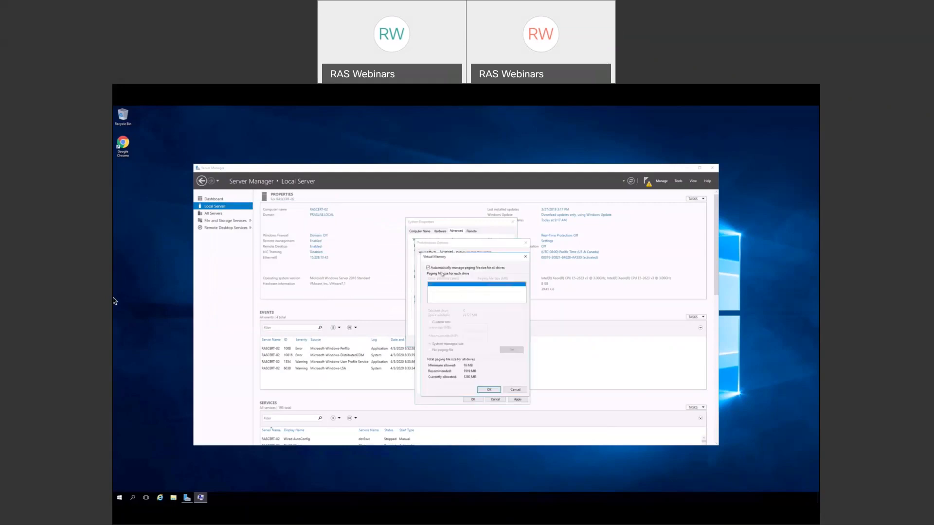
- Replace system-managed paging on drive C: with a custom 8192 MB initial and maximum size
left_click(429, 267)
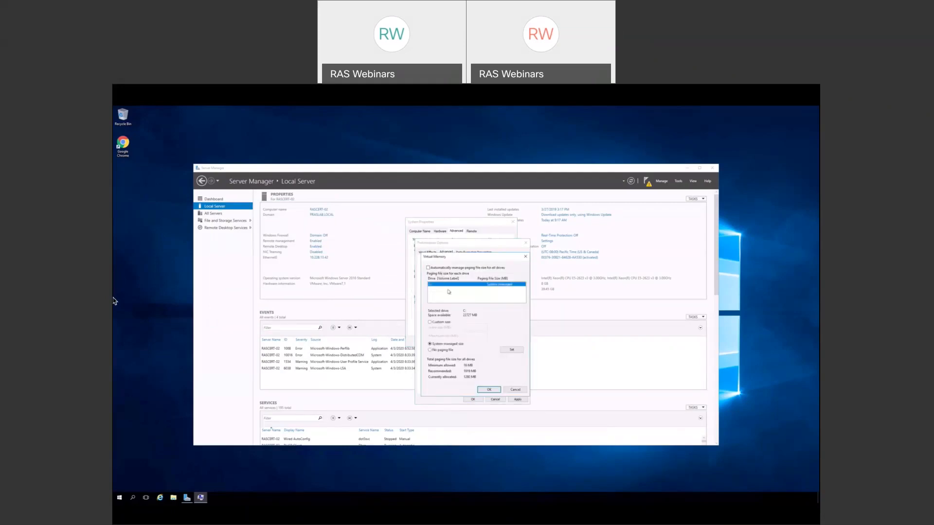
left_click(433, 323)
left_click(470, 329)
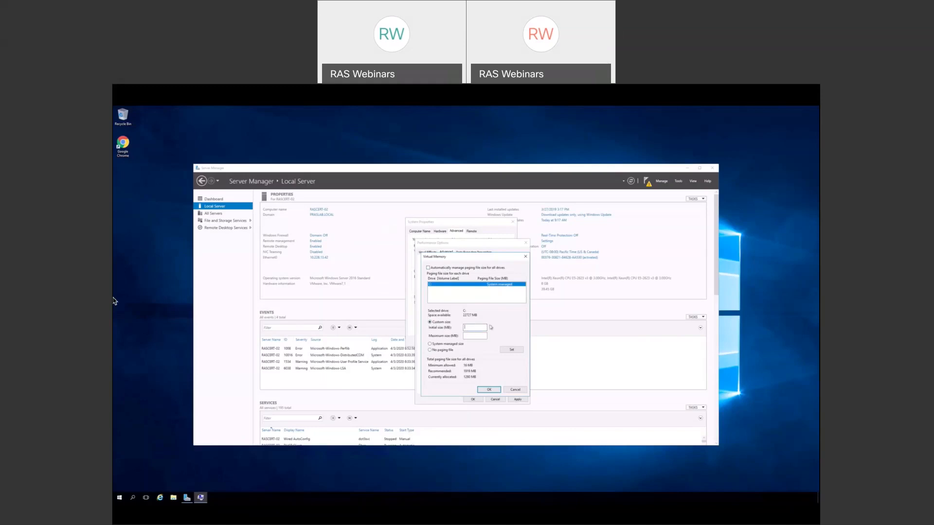
type("819")
type("8192")
left_click(517, 349)
- Confirm the 8192 MB paging file and close the Virtual Memory dialog
left_click(490, 390)
- Accept Performance Options and System Properties, then close Server Manager
left_click(473, 399)
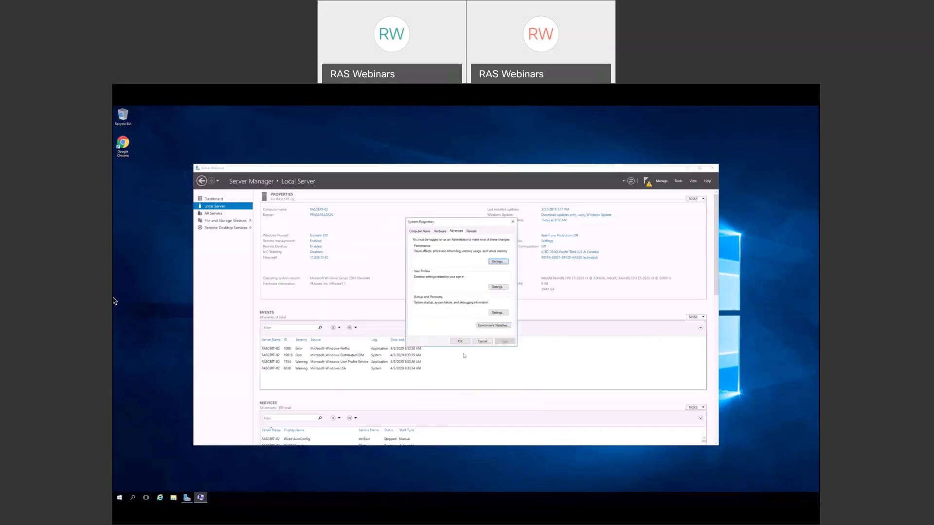
left_click(459, 341)
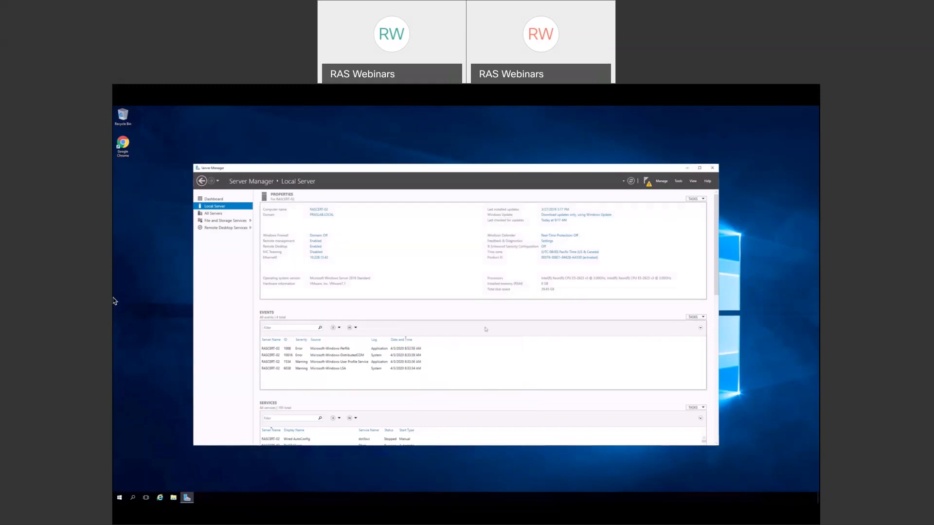
left_click(711, 169)
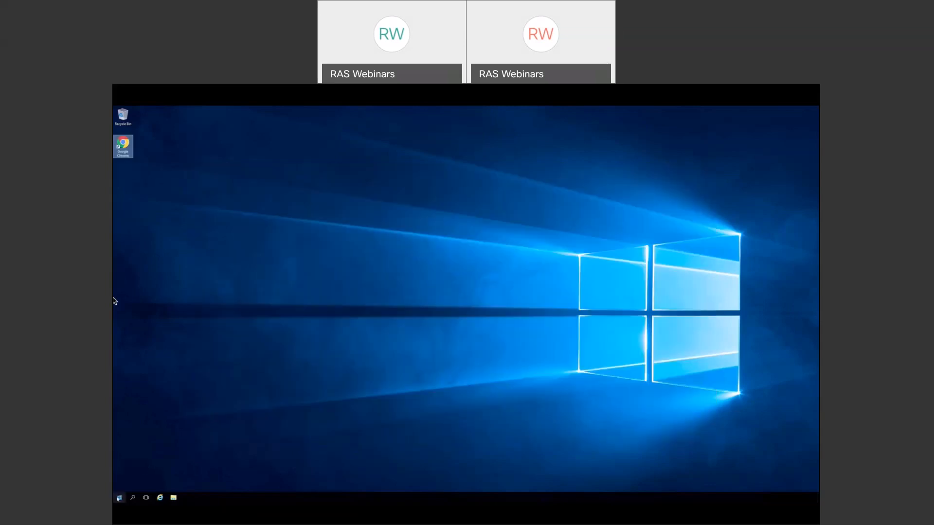
- Shut down the server from the Start button's power menu and confirm
right_click(120, 497)
mouse_move(149, 481)
left_click(203, 480)
left_click(202, 487)
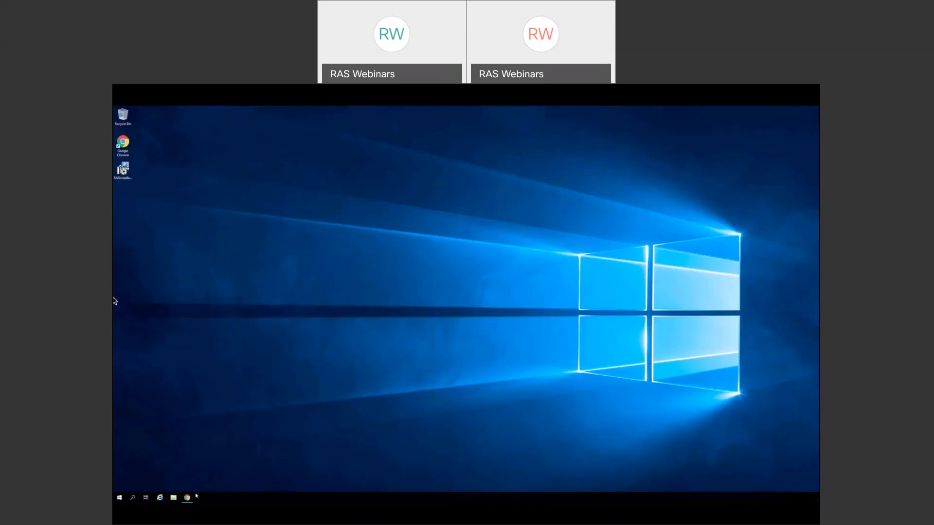
mouse_move(187, 498)
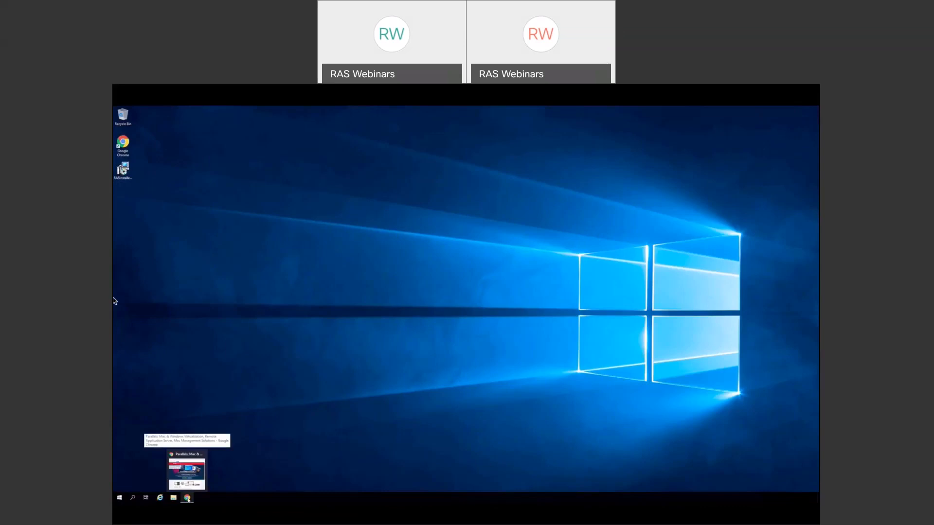
- From the Parallels home page, reach RAS support and its Technical Documentation & Resources link
left_click(186, 498)
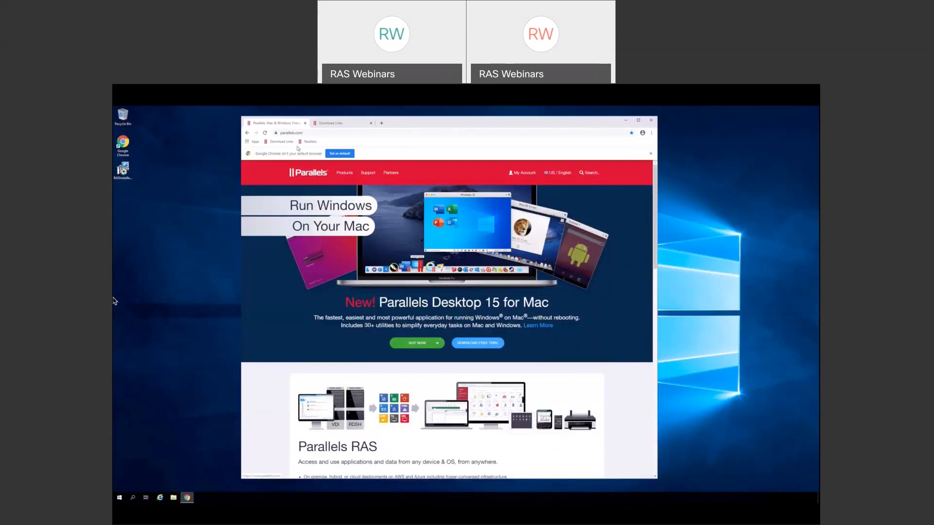
left_click(360, 173)
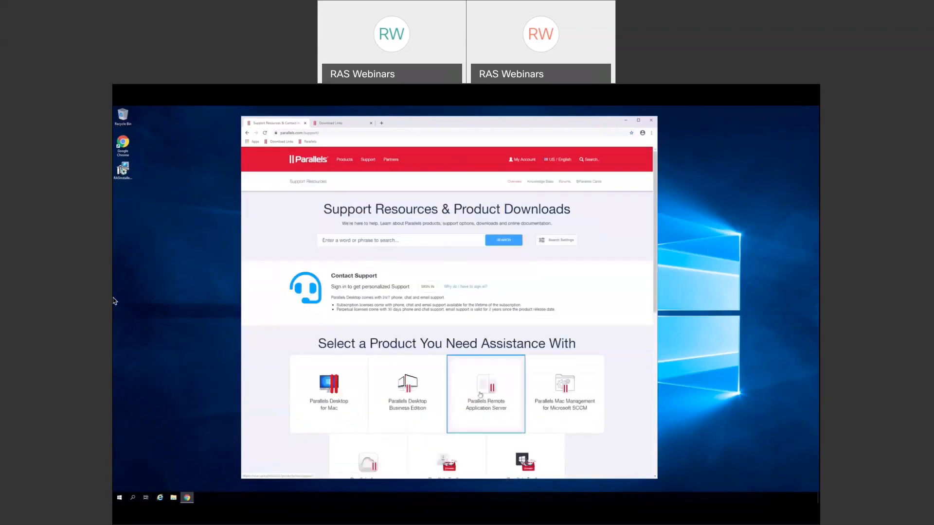
left_click(484, 394)
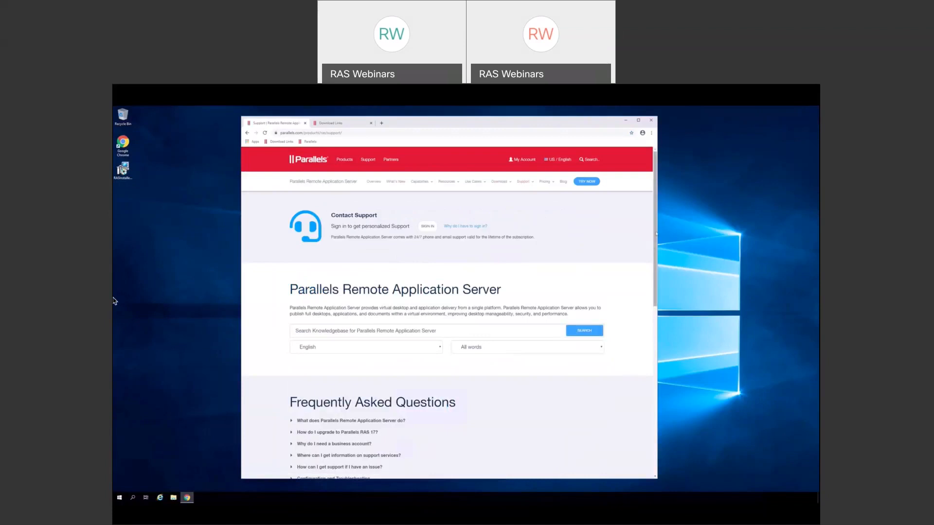
scroll(656, 234, "down", 7)
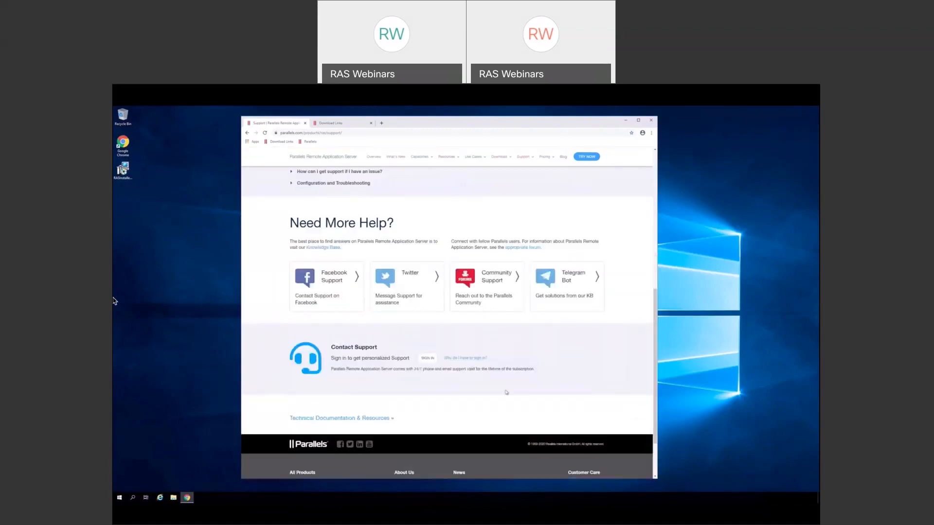
left_click(339, 420)
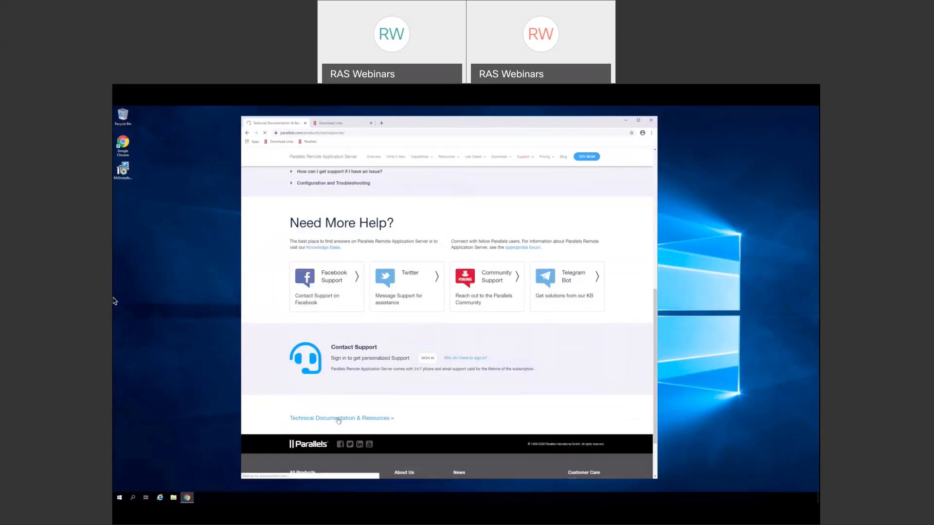
- Scroll through the Version 17 RAS guides, briefly highlighting the Best Practices Guide row
left_click_drag(655, 228, 655, 244)
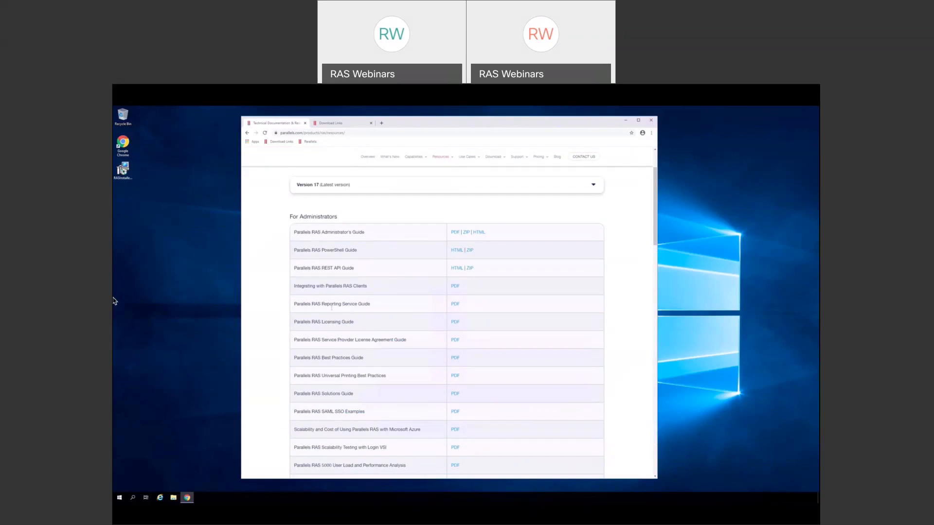
left_click_drag(296, 357, 466, 363)
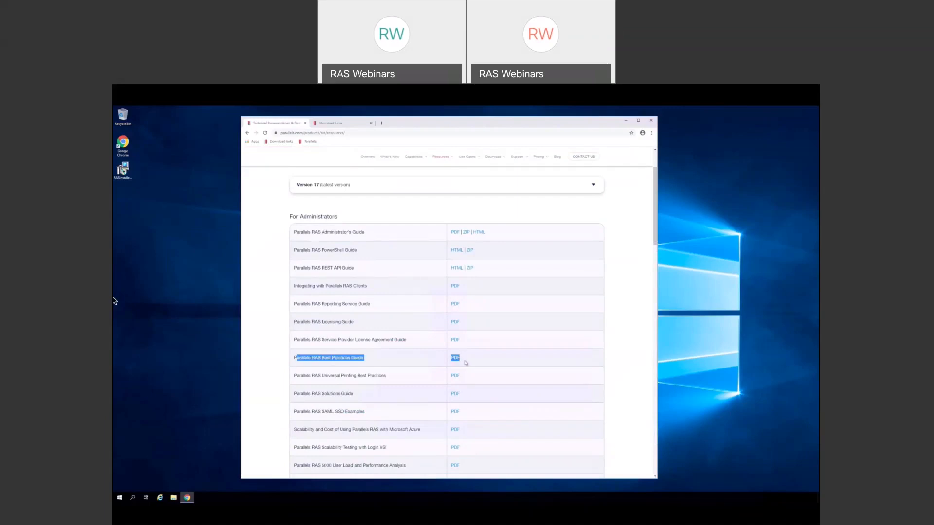
left_click(466, 363)
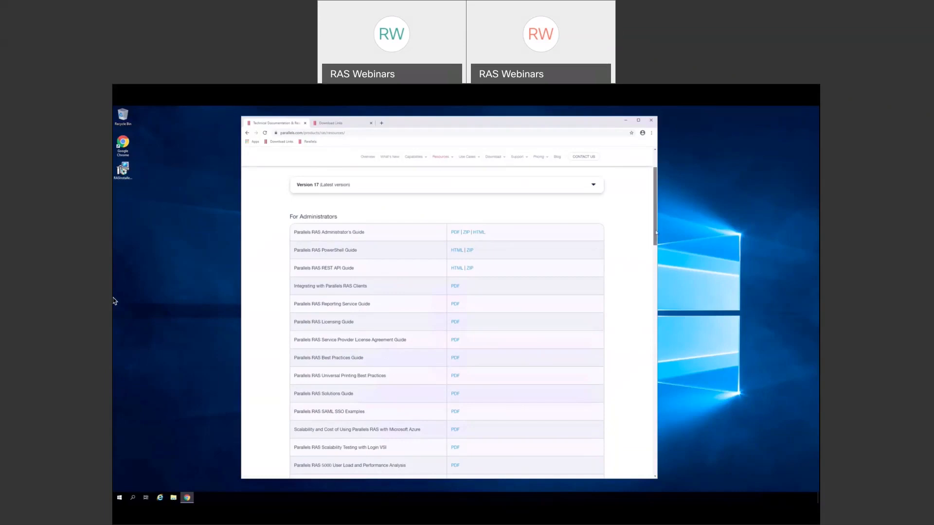
left_click_drag(656, 233, 655, 255)
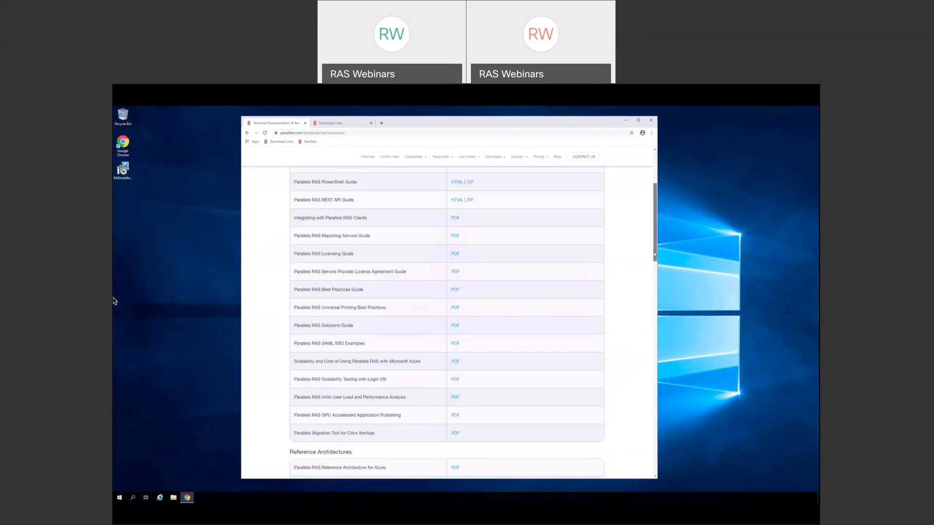
left_click_drag(655, 254, 655, 268)
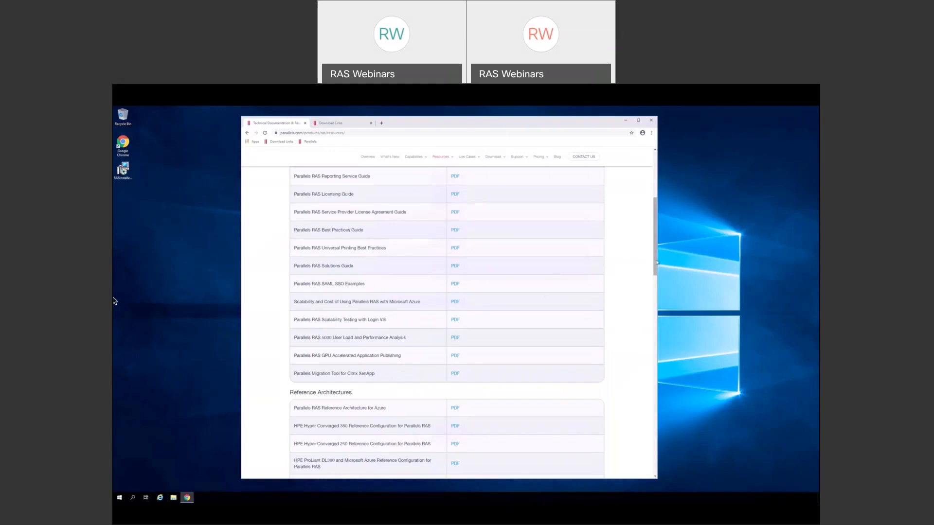
left_click_drag(656, 262, 654, 338)
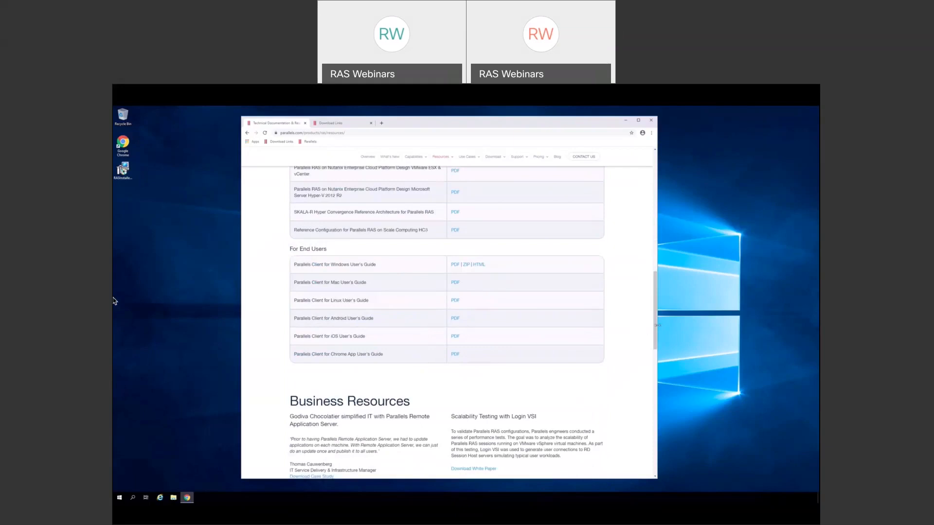
left_click_drag(657, 327, 656, 187)
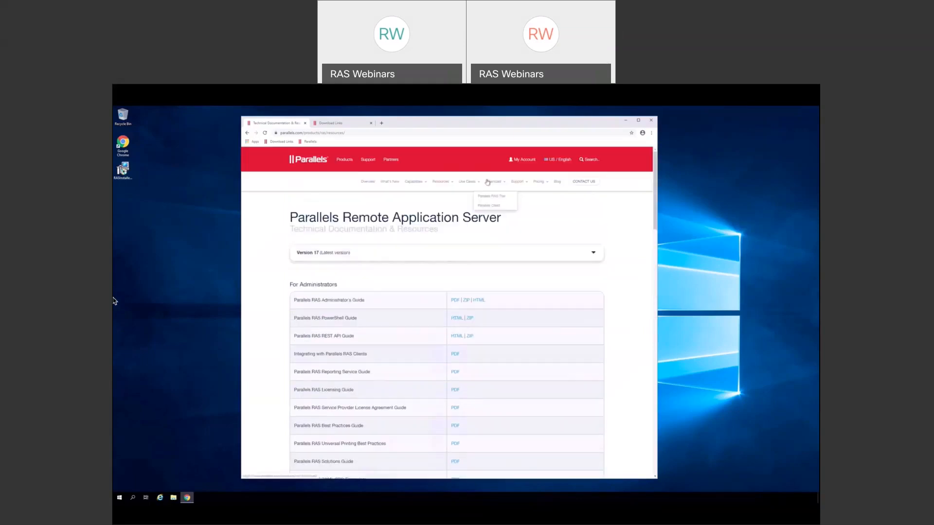
- Open the RAS Download Links page, check other versions, and keep Version 17
left_click(340, 125)
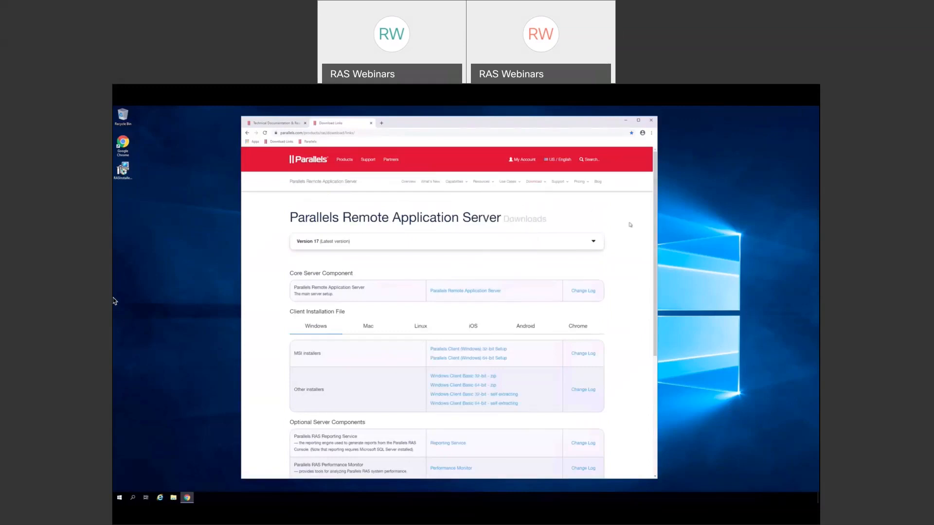
left_click(594, 242)
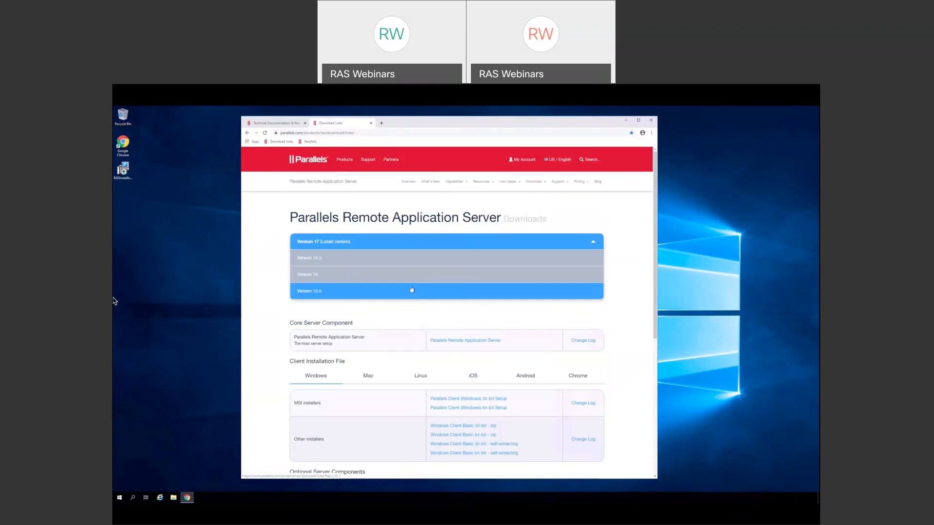
left_click(594, 243)
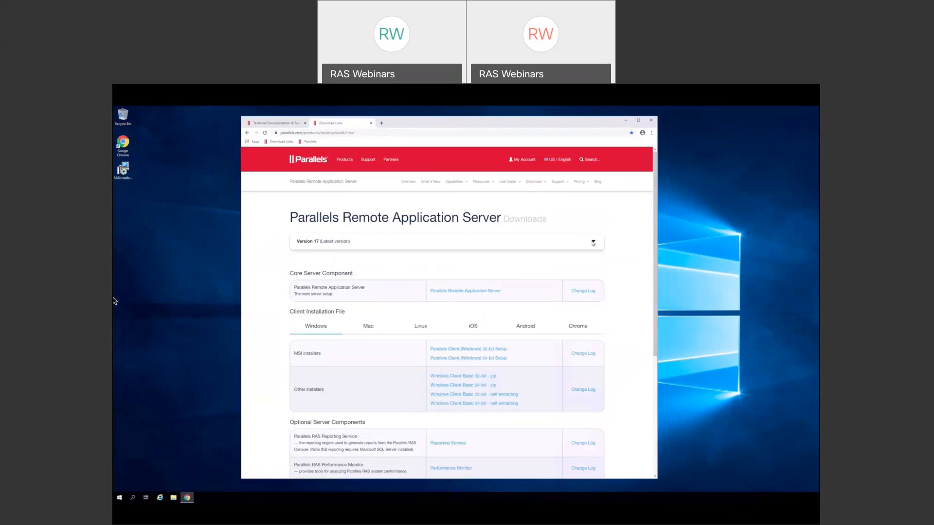
scroll(654, 257, "down", 1)
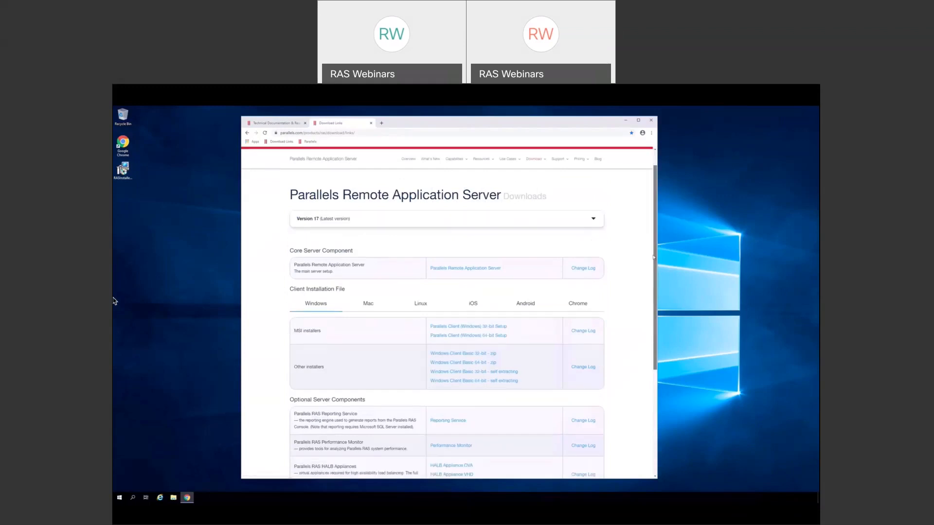
scroll(654, 257, "down", 1)
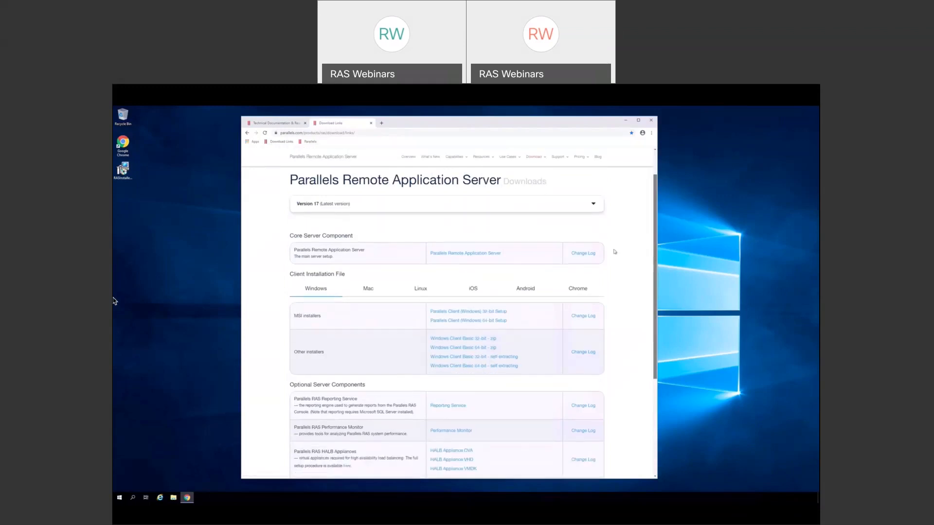
- Read the core server's Changelog.txt, noting the Active Directory user exclusion entry, then go back
left_click(582, 254)
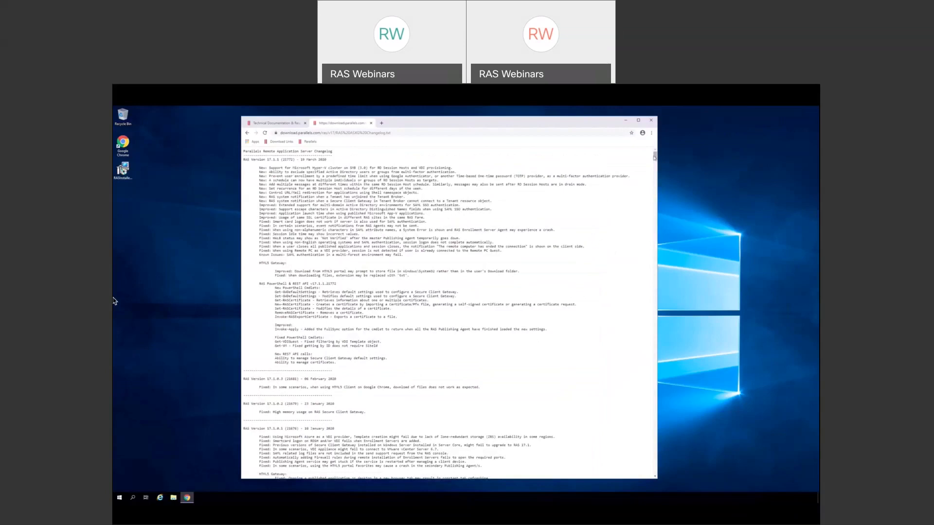
left_click_drag(654, 157, 652, 479)
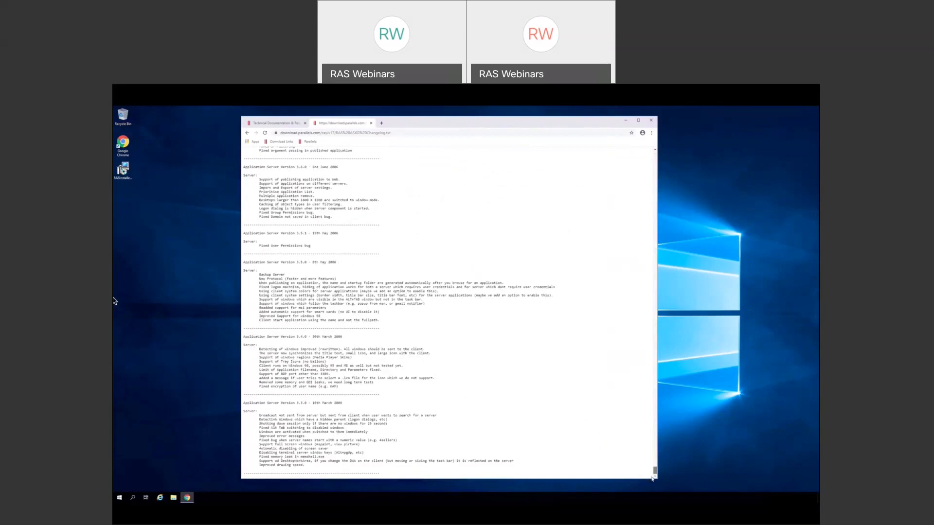
left_click_drag(653, 480, 655, 155)
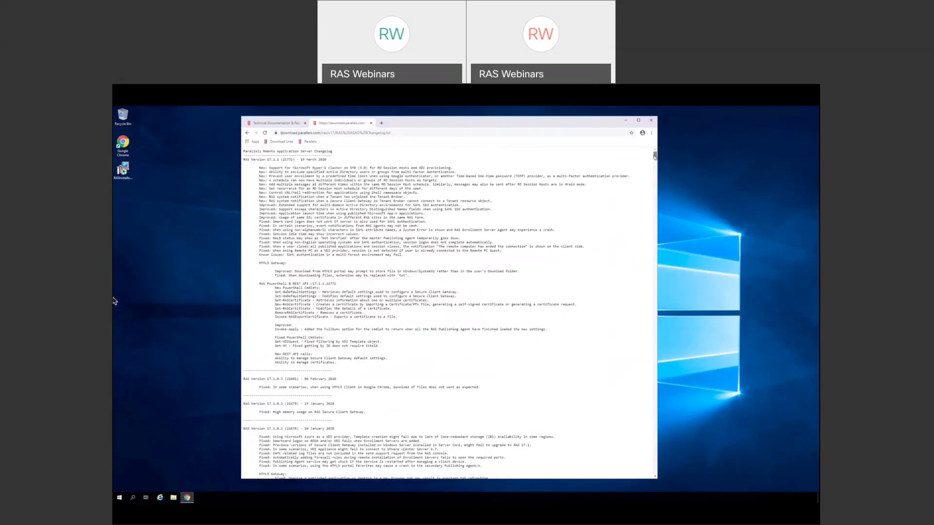
scroll(449, 311, "down", 1)
scroll(449, 311, "down", 1)
scroll(449, 312, "up", 1)
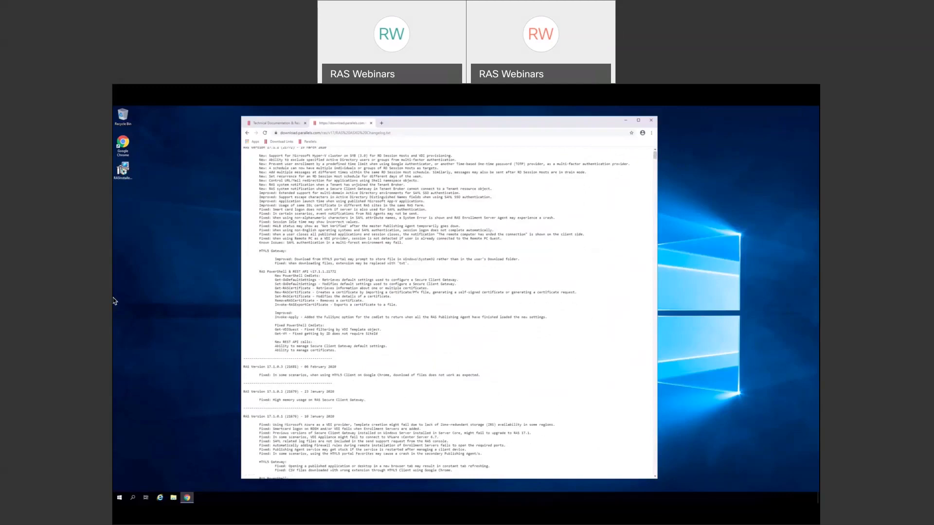
left_click_drag(259, 160, 470, 162)
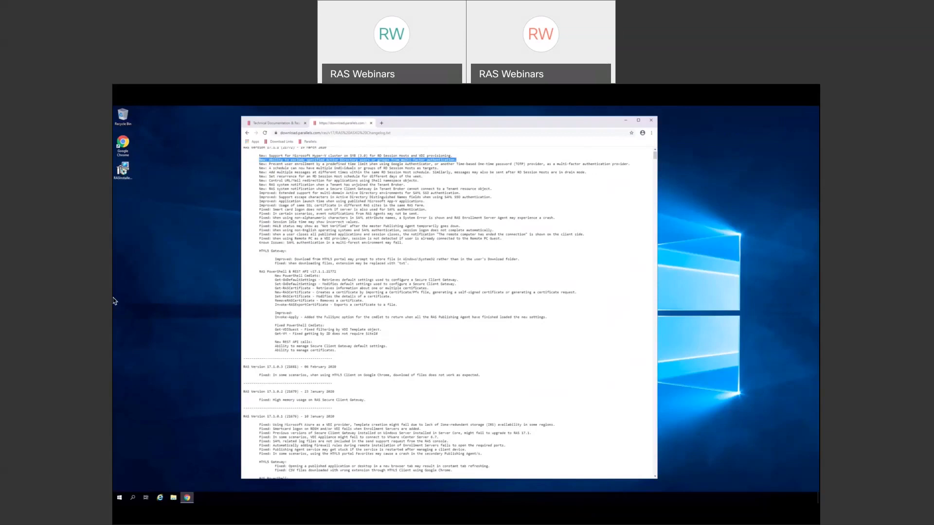
left_click(484, 160)
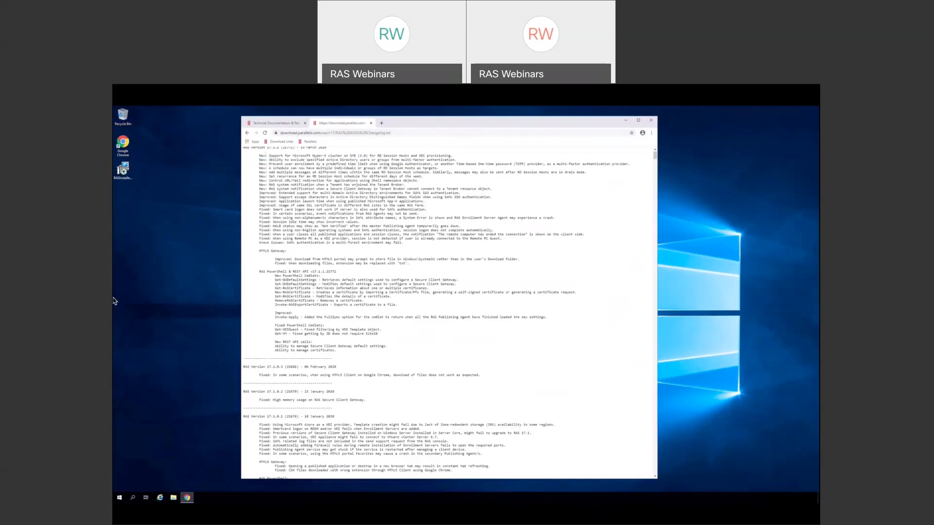
left_click(248, 133)
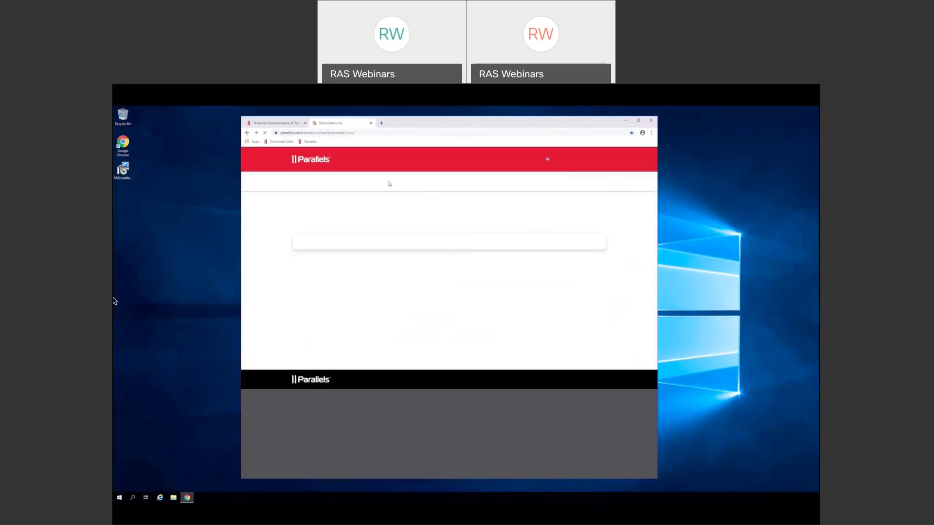
left_click_drag(656, 195, 655, 208)
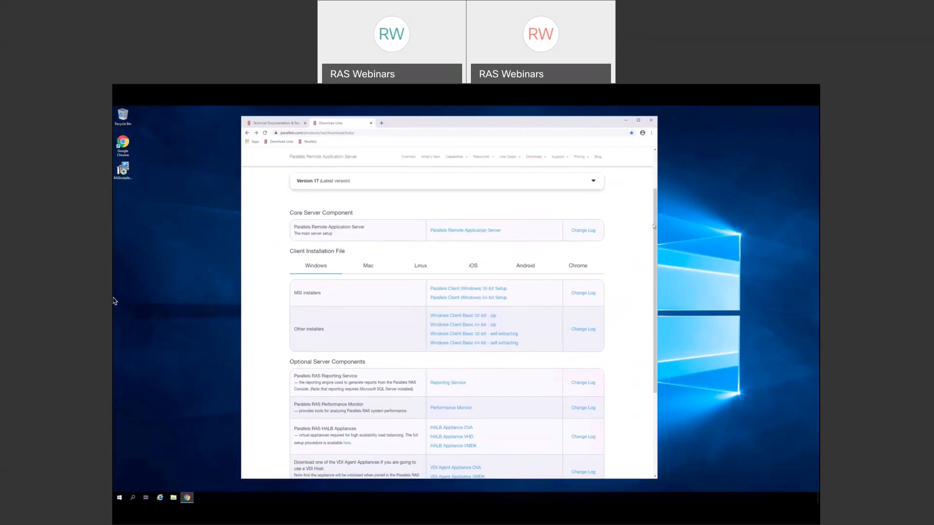
left_click_drag(655, 225, 652, 261)
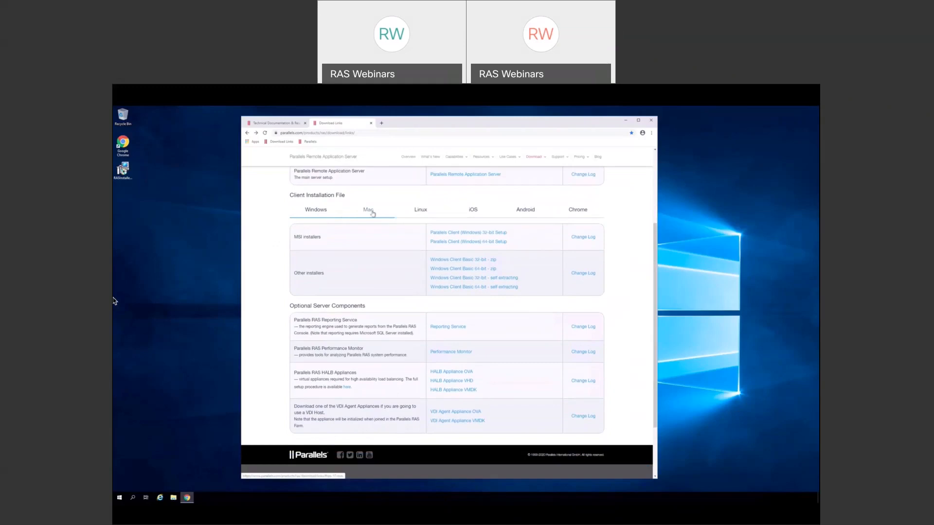
left_click(373, 214)
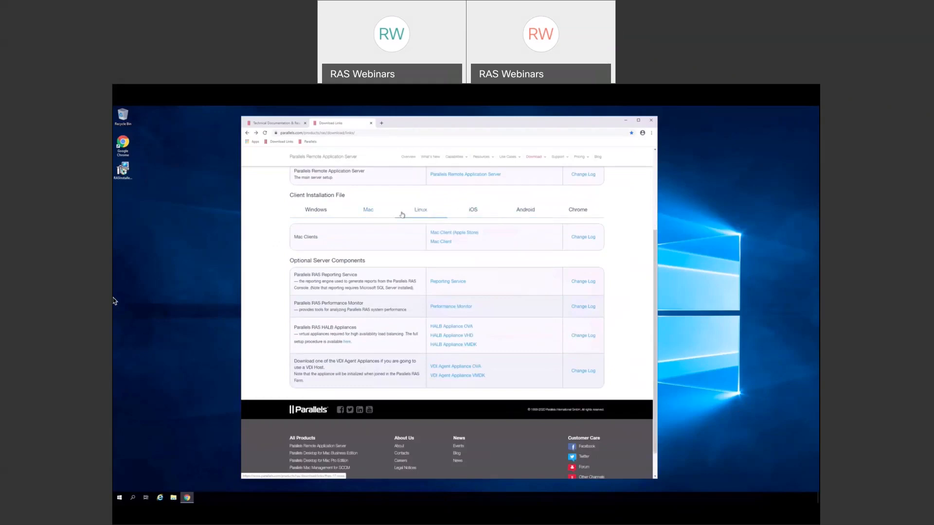
left_click(318, 211)
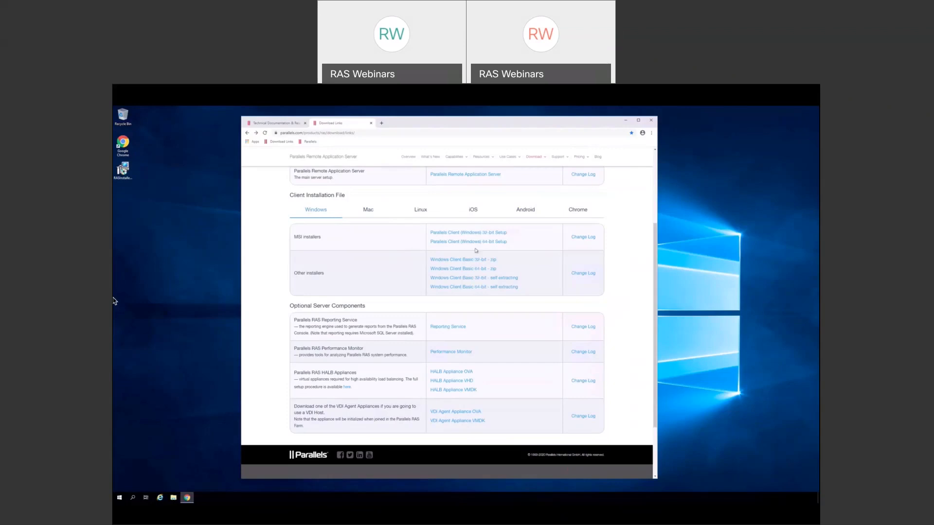
left_click_drag(655, 243, 656, 291)
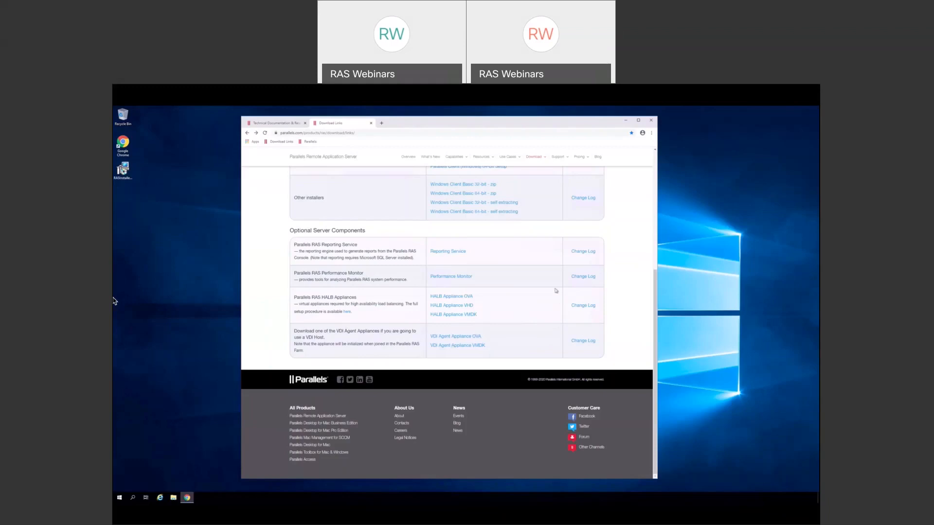
left_click(651, 122)
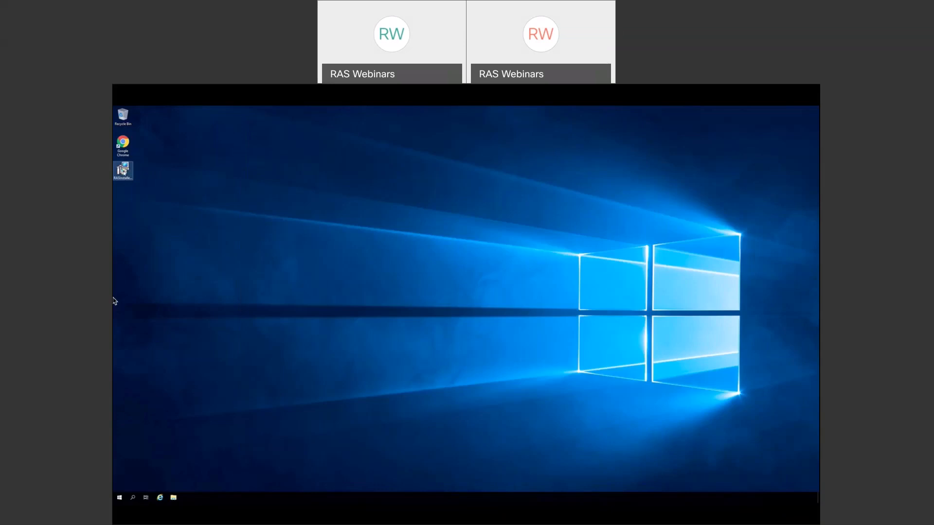
- Launch the RASInstaller from its desktop icon
double_click(122, 170)
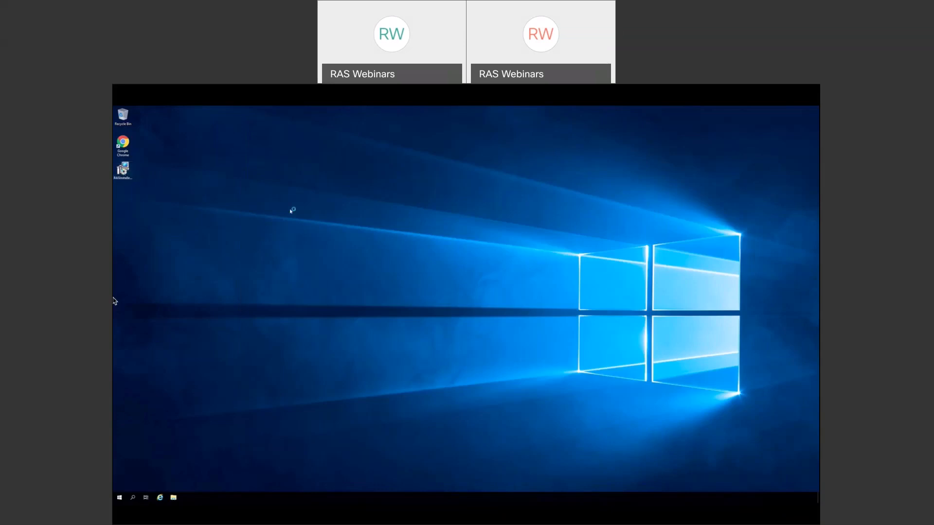
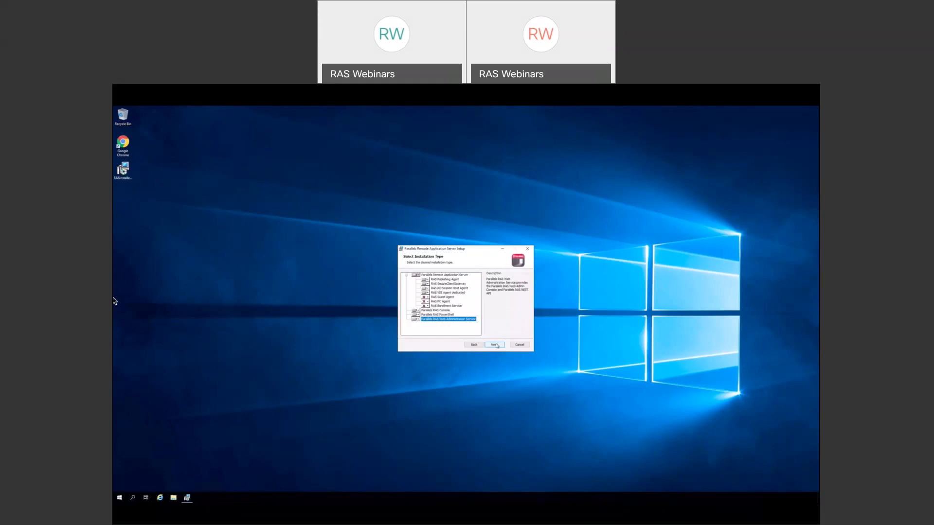
- Accept the selected installation type and continue to the Important Notice page
left_click(494, 345)
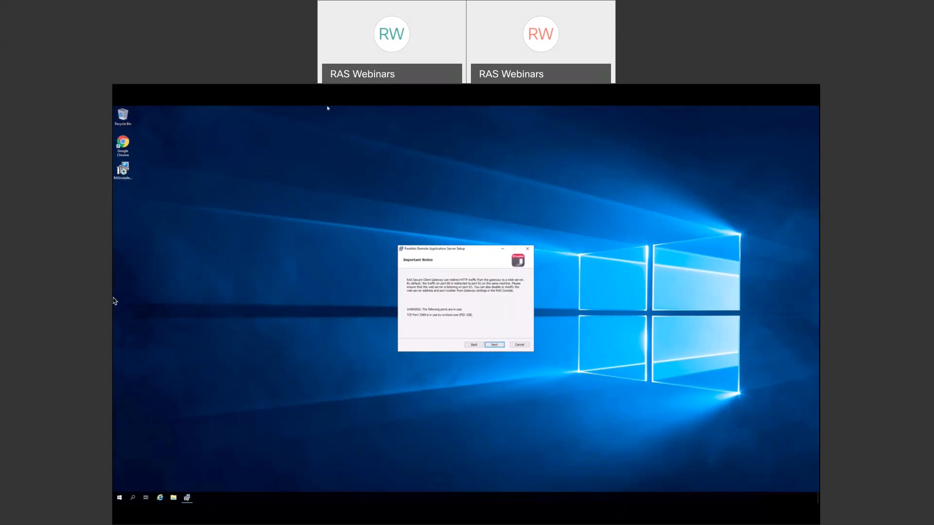
- Continue past the TCP port 3389 notice and automatic firewall rules, without Single Sign-On
left_click(328, 126)
mouse_move(332, 106)
left_click(498, 345)
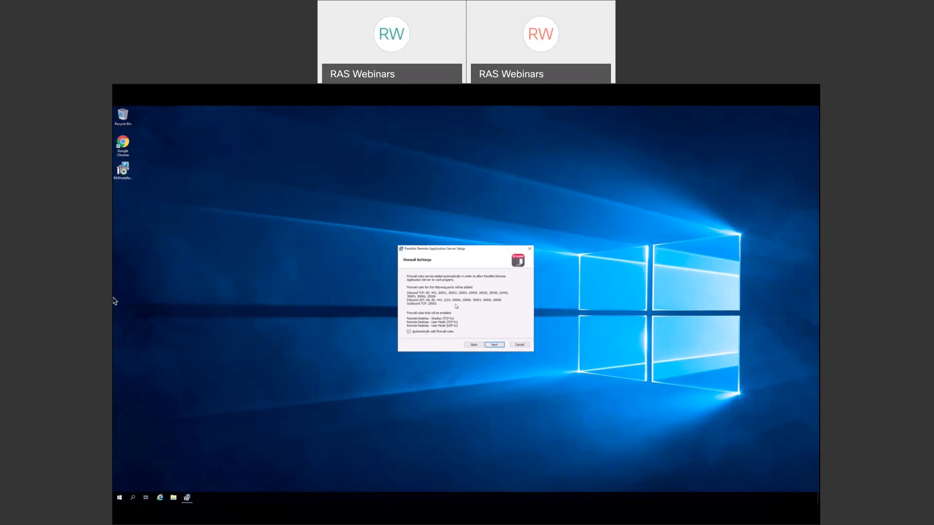
left_click(494, 345)
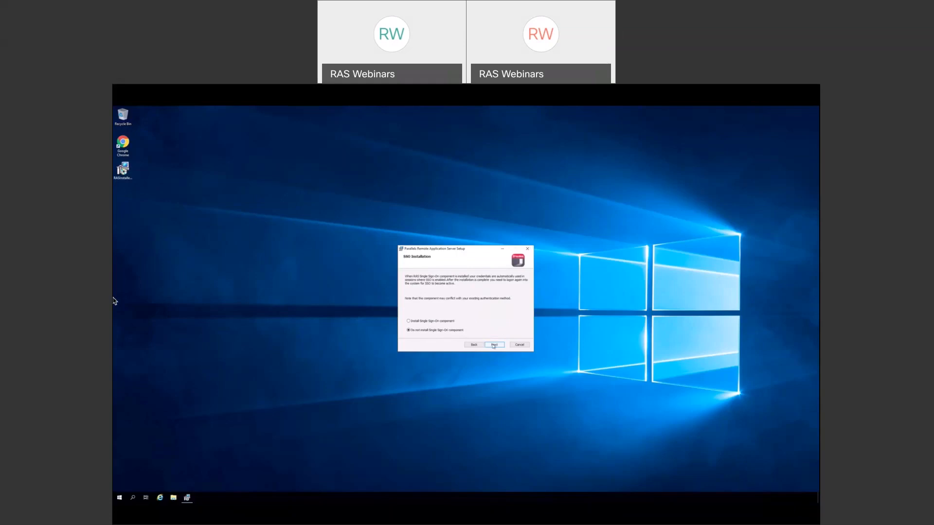
left_click(493, 345)
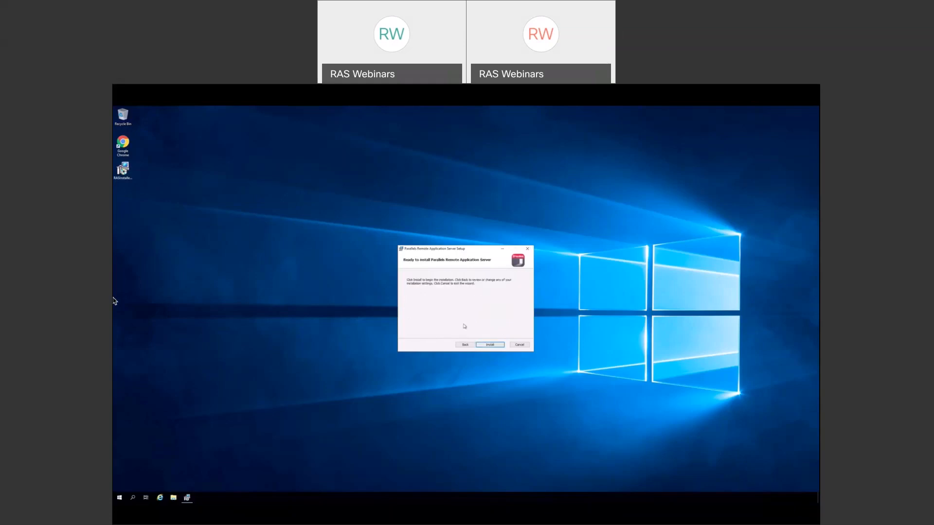
- Install the server, then finish setup with 'Launch Parallels Remote Application Server Console' unchecked
left_click(490, 345)
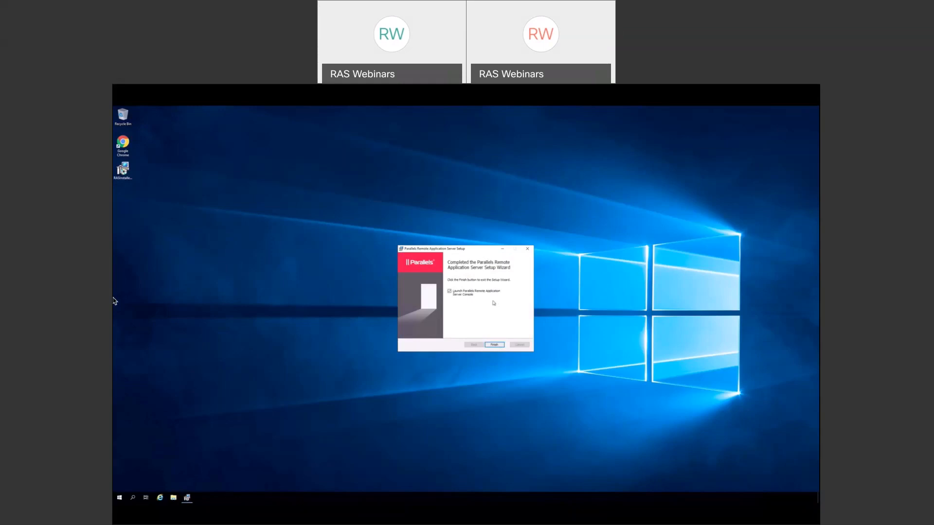
left_click(449, 292)
left_click(494, 345)
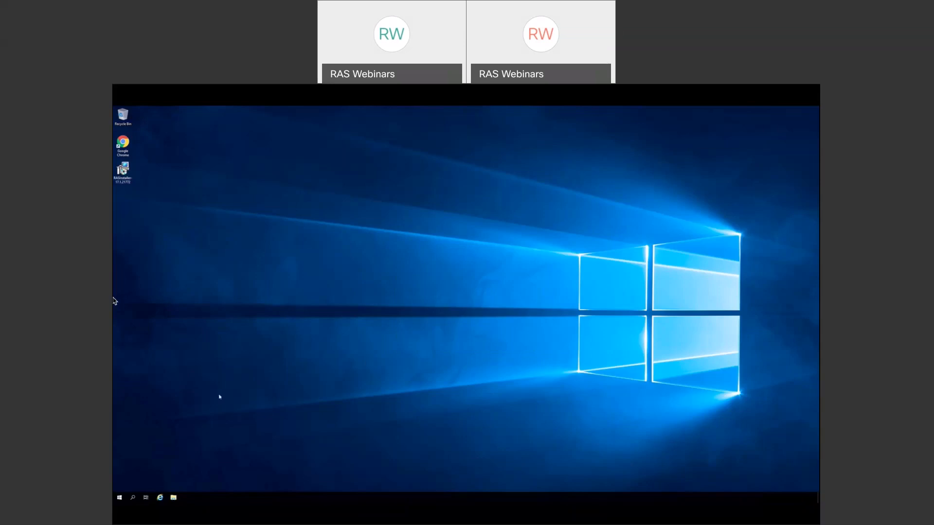
- Pin Parallels Remote Application Server to the taskbar from Start, then launch it
left_click(119, 499)
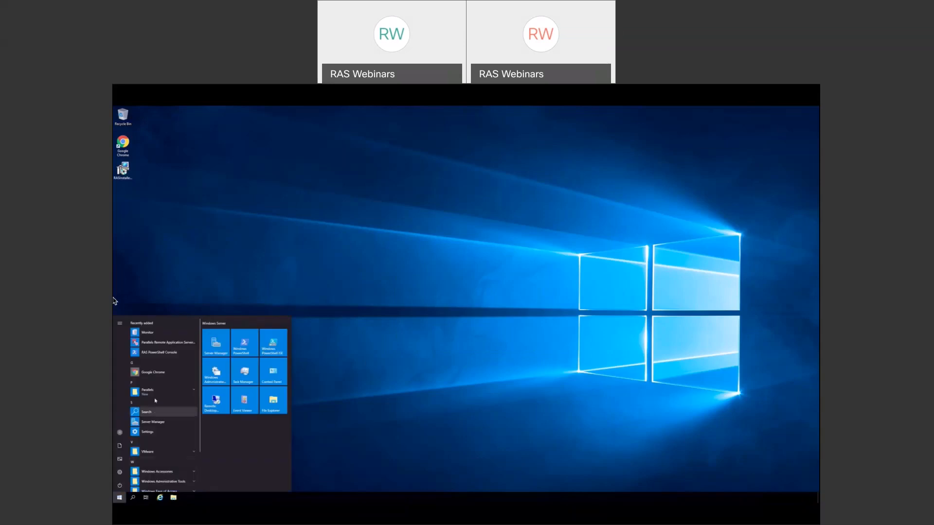
right_click(166, 347)
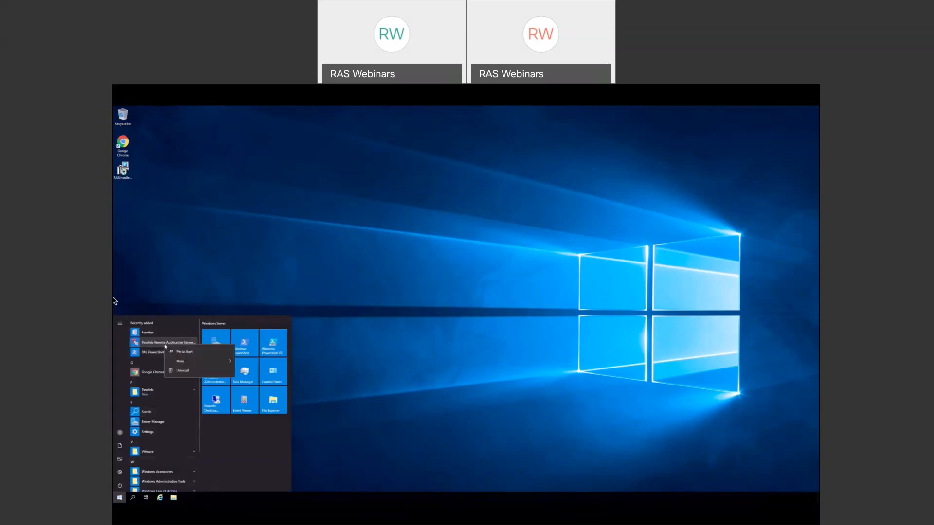
mouse_move(181, 362)
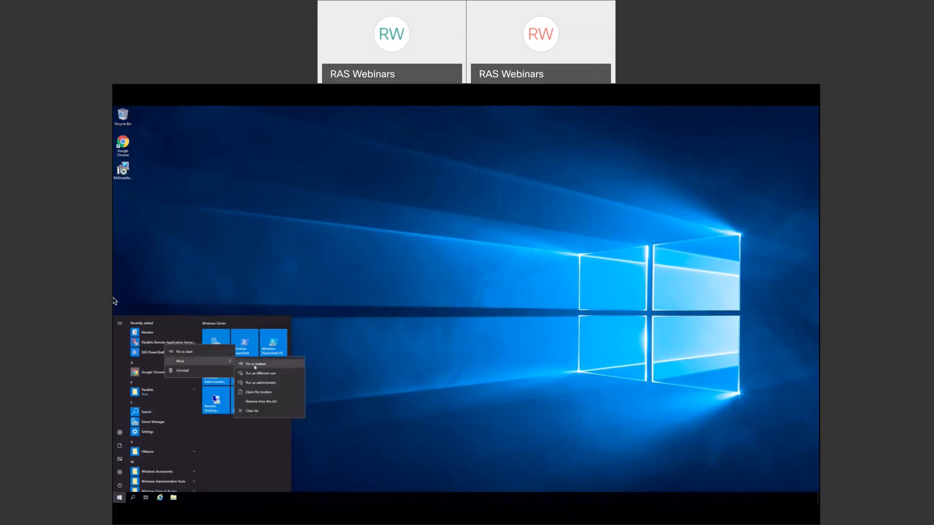
left_click(255, 364)
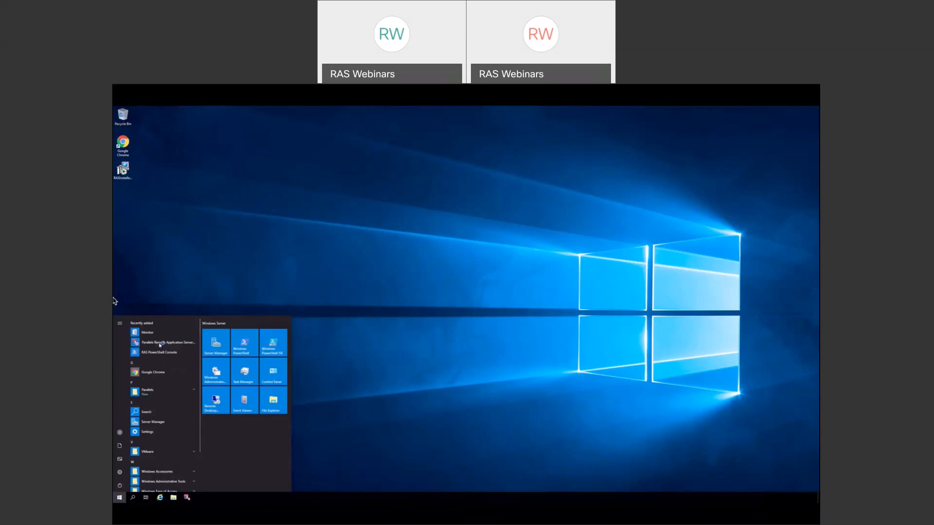
left_click(161, 344)
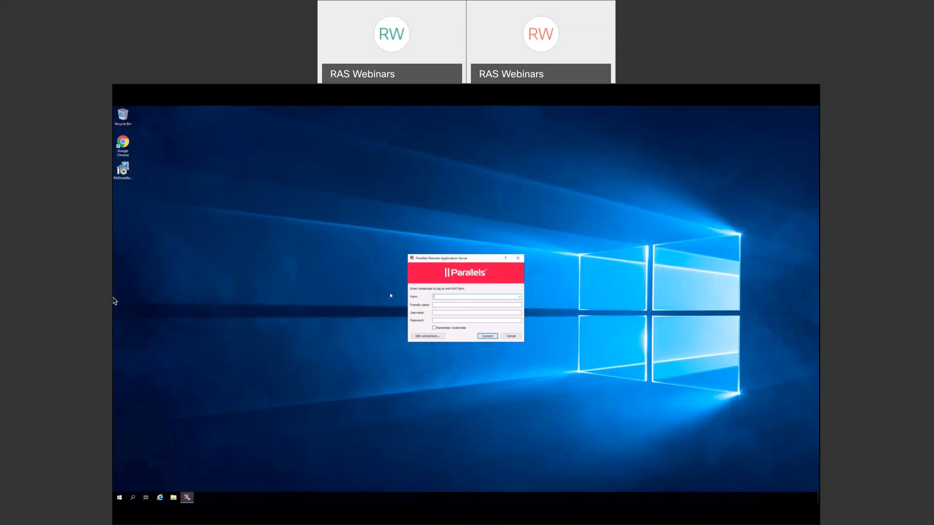
- Log on to the Localhost farm with the administrator credentials and 'Remember credentials' ticked
type("lhost")
key("Tab")
type("H")
type("local")
key("Tab")
type("***")
left_click(434, 328)
left_click(490, 338)
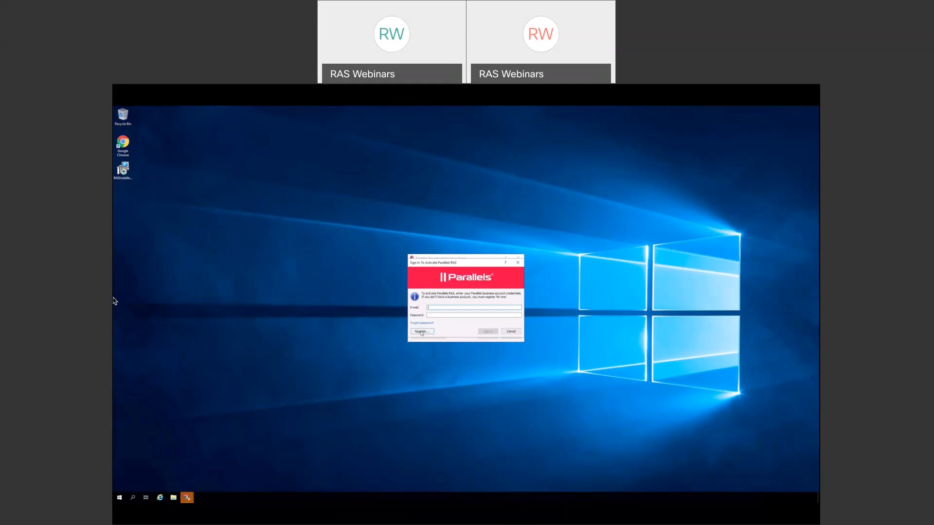
- Cancel the new-account registration form and sign in with the business account password
left_click(421, 332)
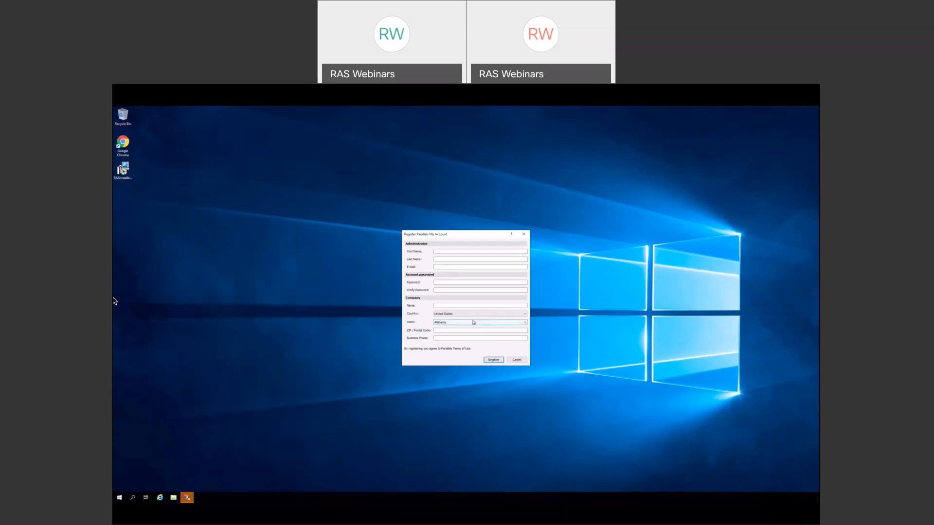
left_click(517, 361)
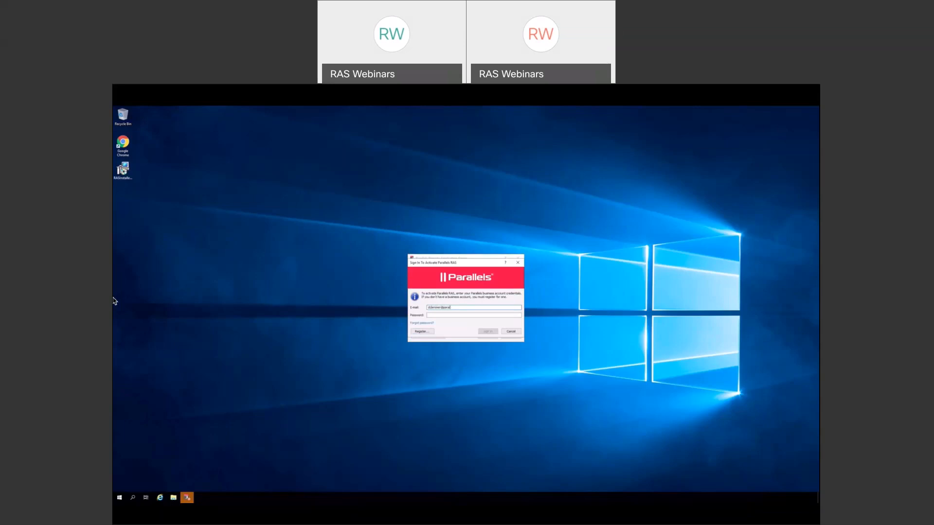
key("Tab")
type("p")
type("••••")
left_click(489, 332)
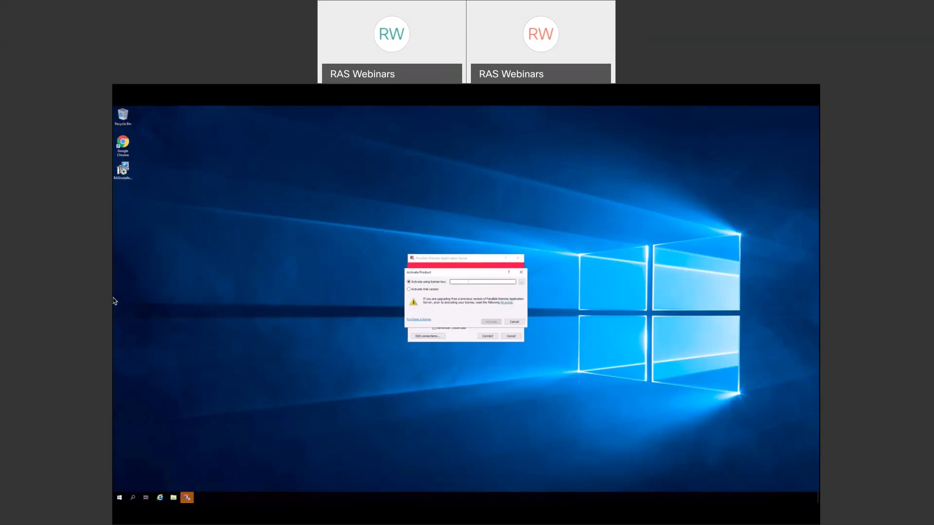
- Activate the trial licence and acknowledge the successful activation message
left_click(409, 290)
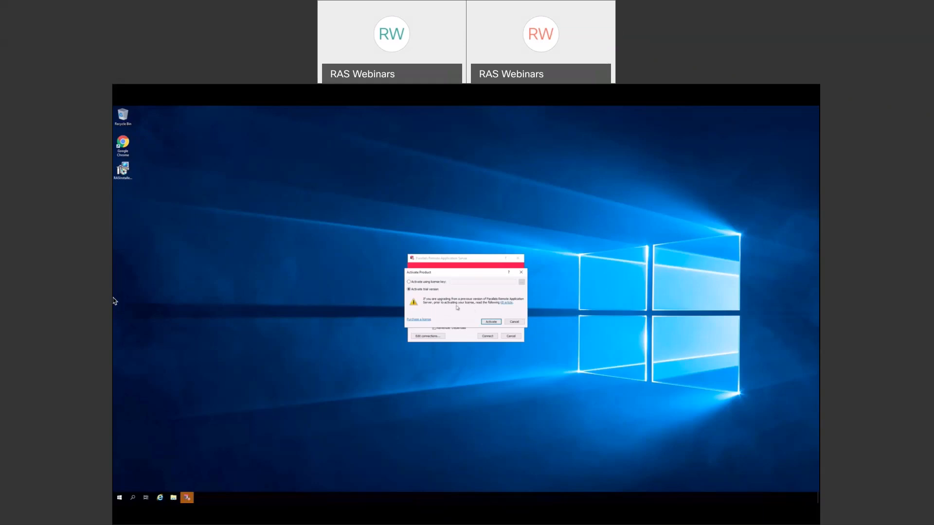
left_click(490, 323)
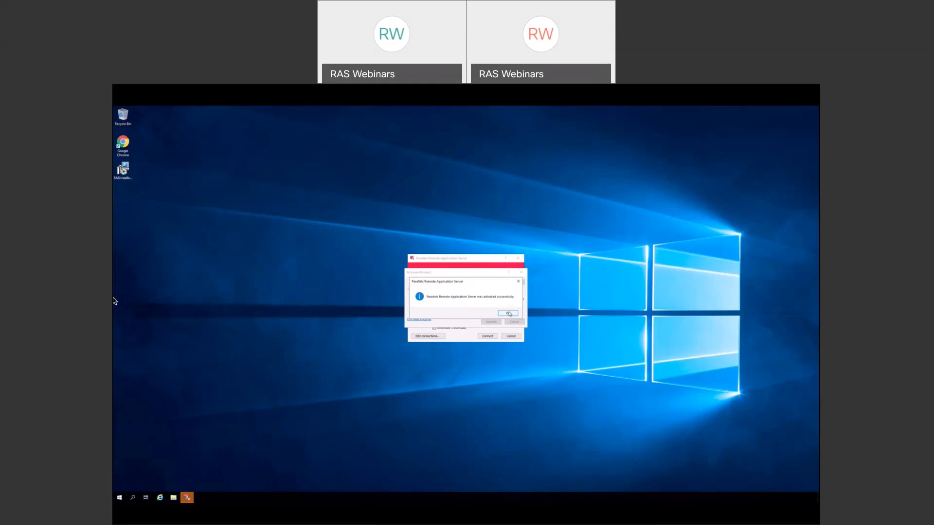
left_click(508, 313)
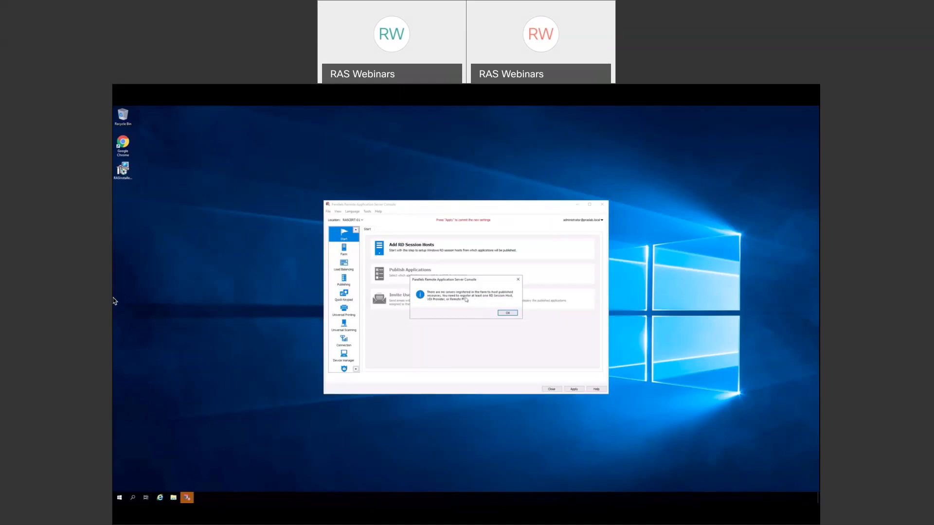
- Dismiss the no-registered-servers notice and maximize the RAS Console window
left_click(508, 314)
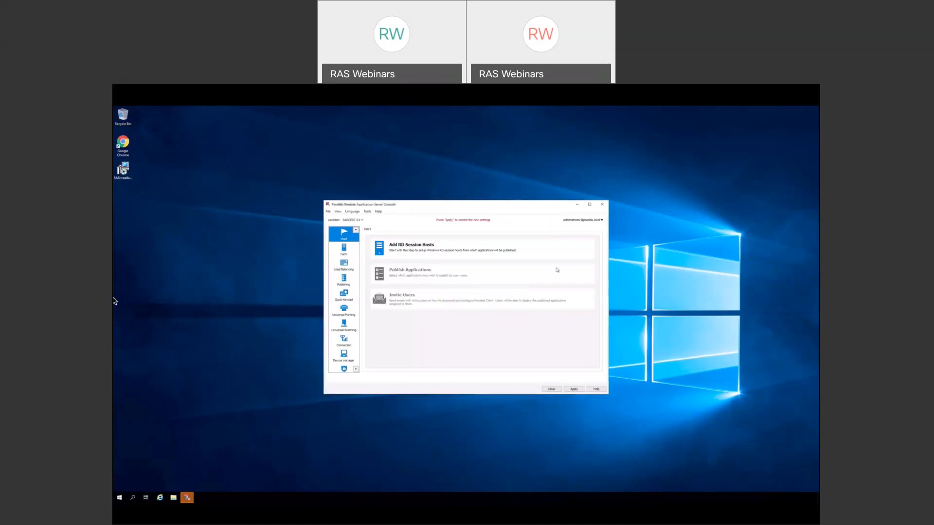
left_click(590, 207)
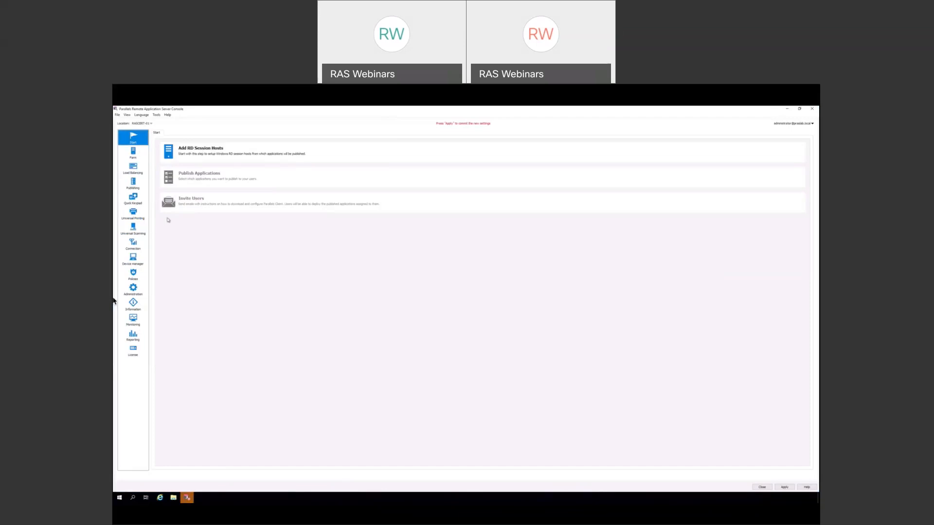
- Check the RASCERT-01 site's Gateway and Publishing Agent under Farm, then return to Start
left_click(138, 159)
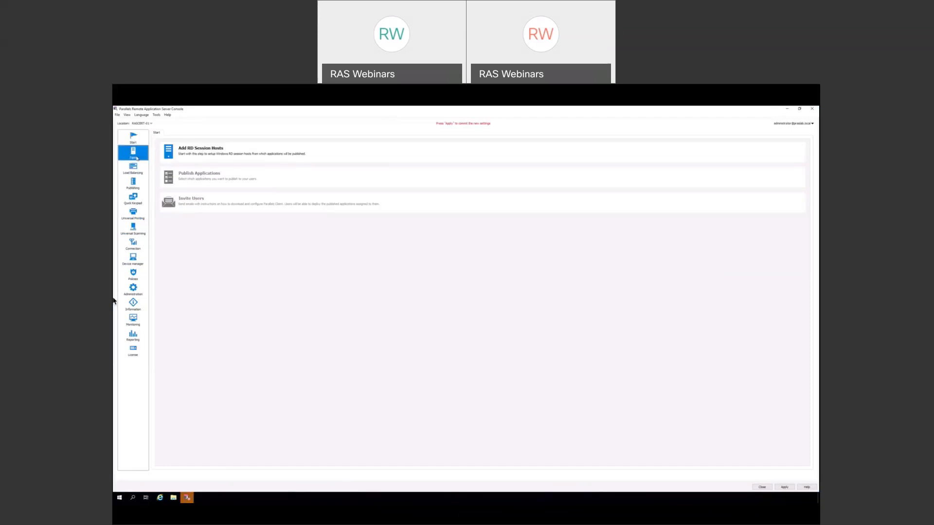
left_click(173, 133)
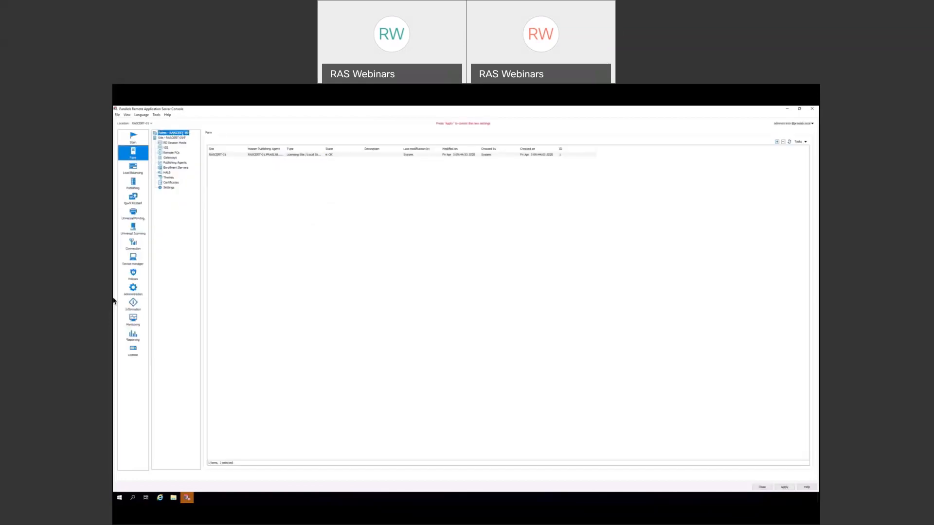
left_click(173, 138)
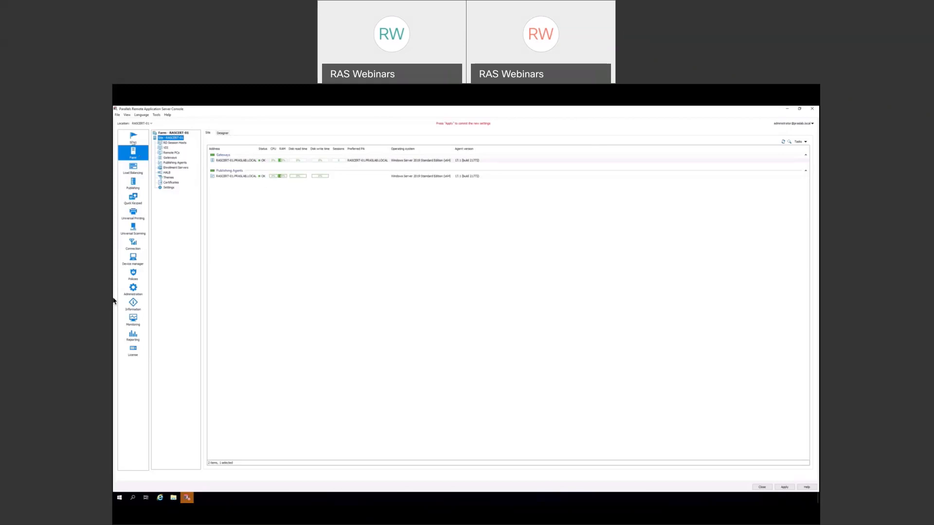
left_click(134, 142)
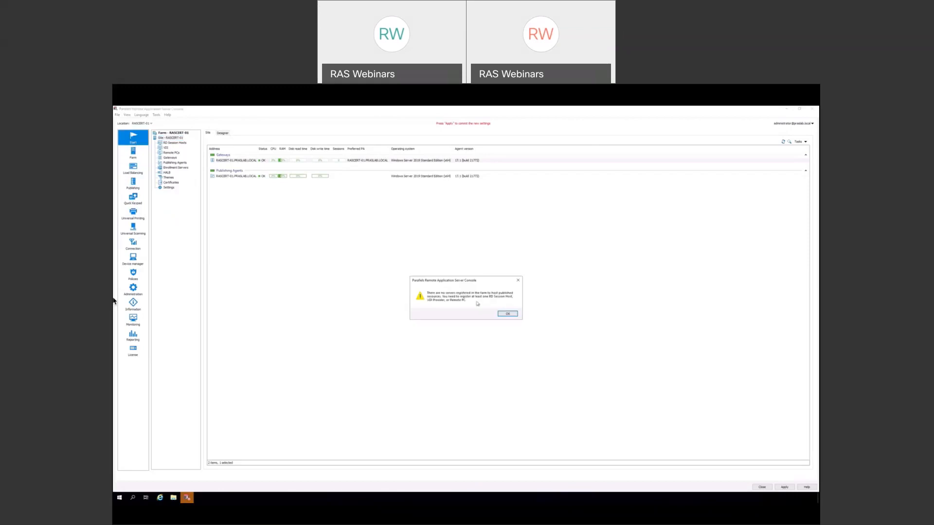
- In the Add RD Session Hosts wizard, look up 'ras' and add RASCERT-01.PRASLAB.LOCAL to the list
left_click(507, 314)
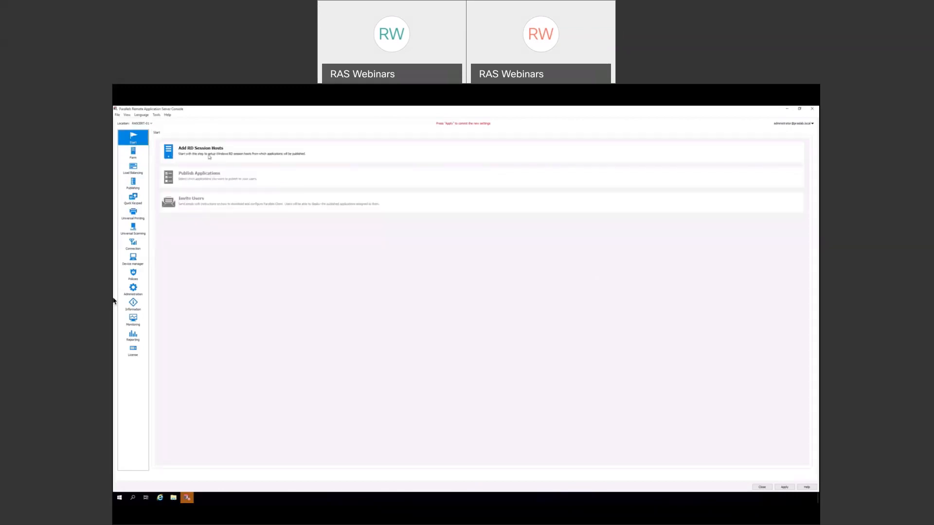
left_click(209, 157)
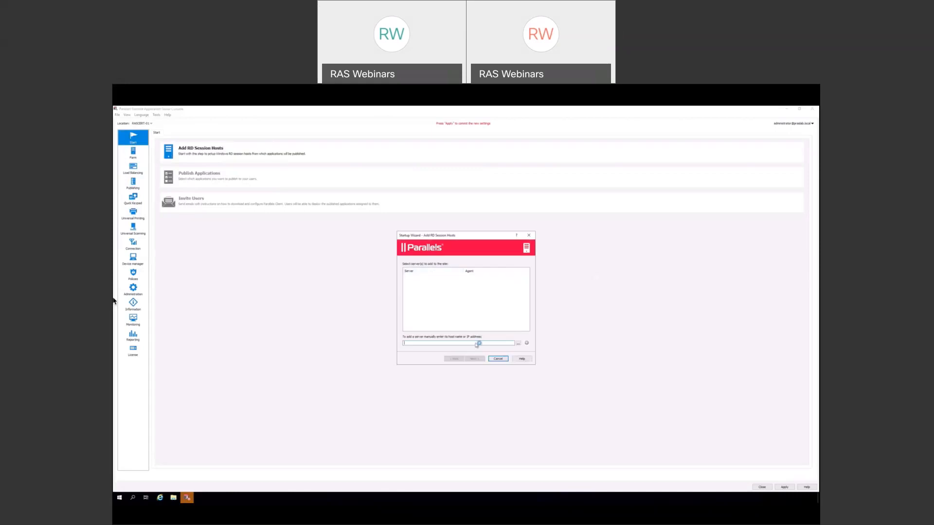
left_click(519, 343)
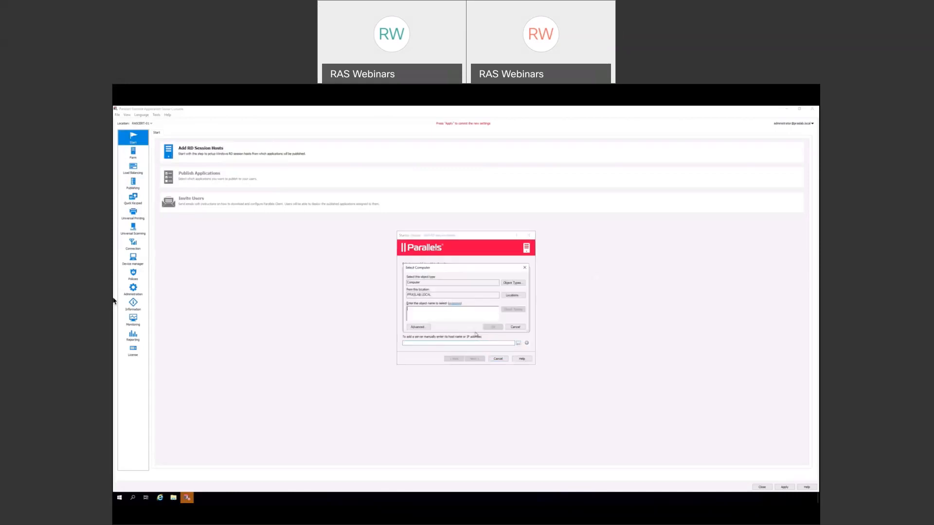
type("rascert-01")
left_click(514, 309)
left_click(486, 330)
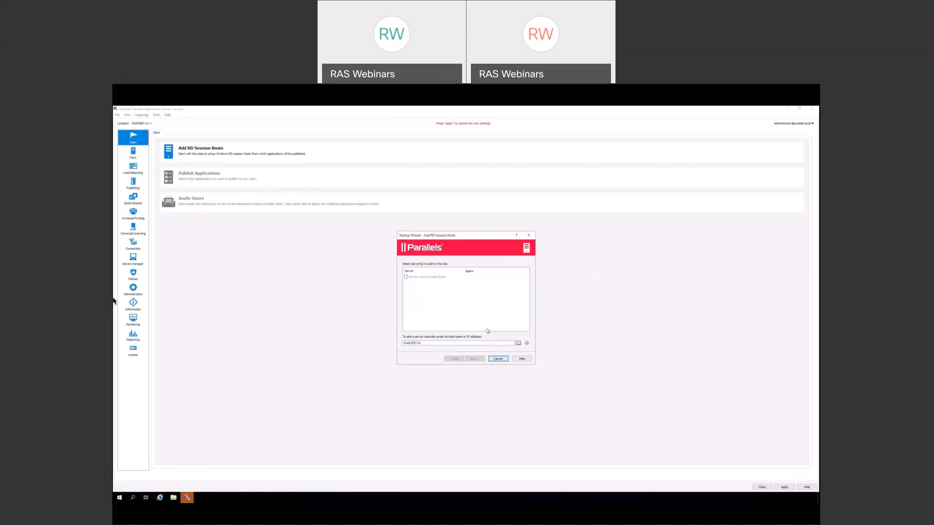
left_click(528, 344)
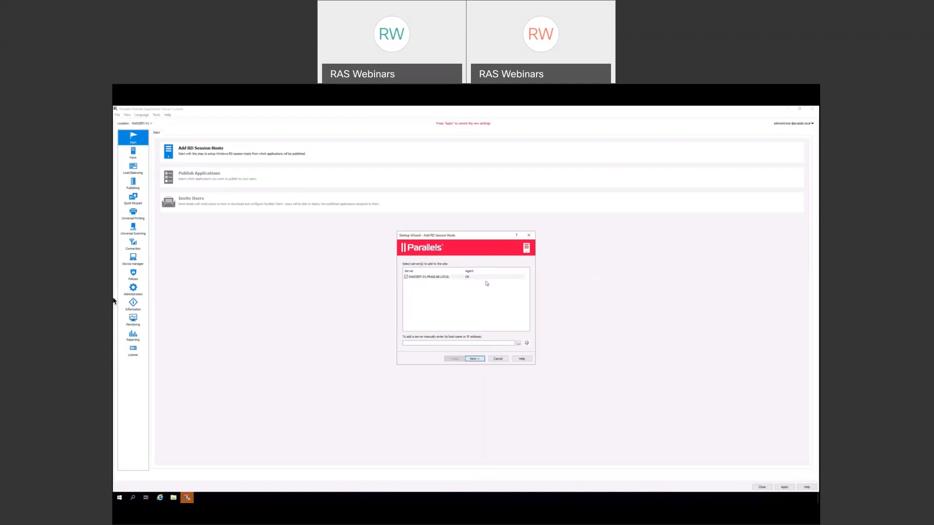
- Add the new server to the RD Session Hosts group and advance to the Remote Desktop Users settings
left_click(474, 359)
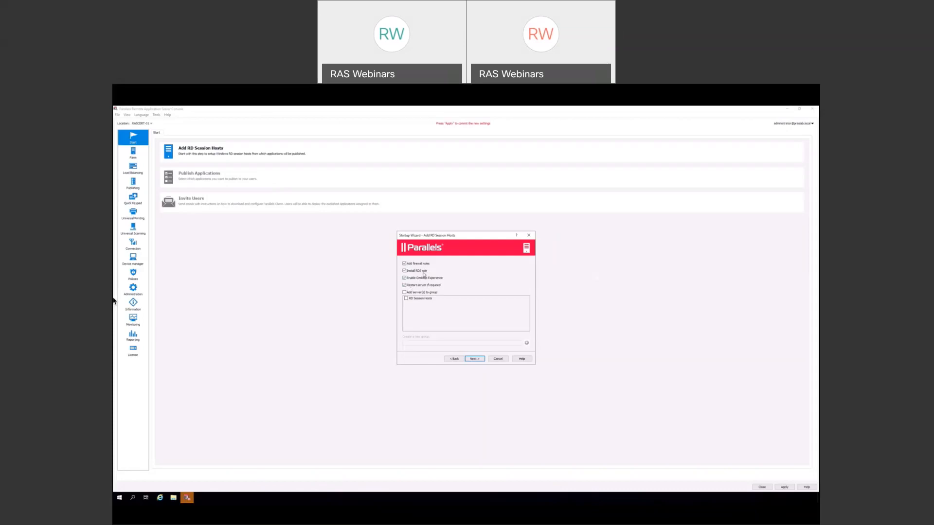
left_click(404, 293)
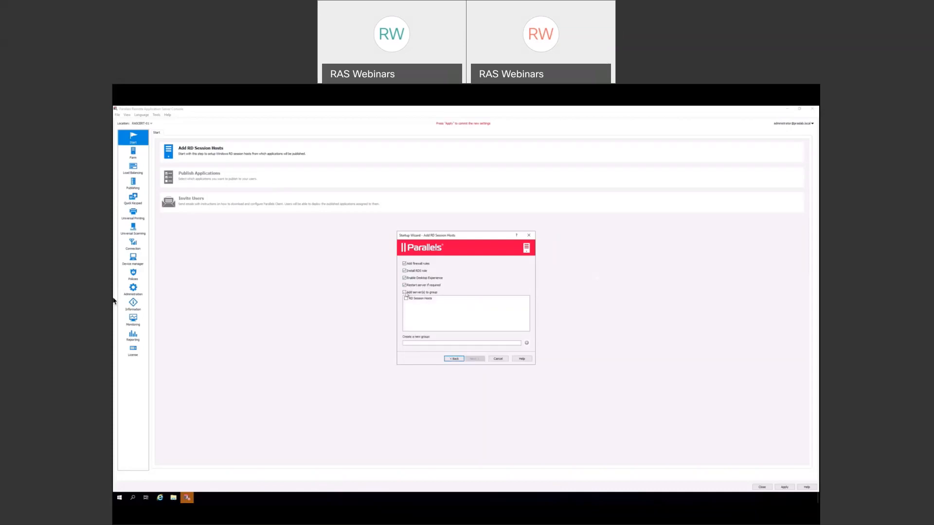
left_click(405, 299)
left_click(474, 360)
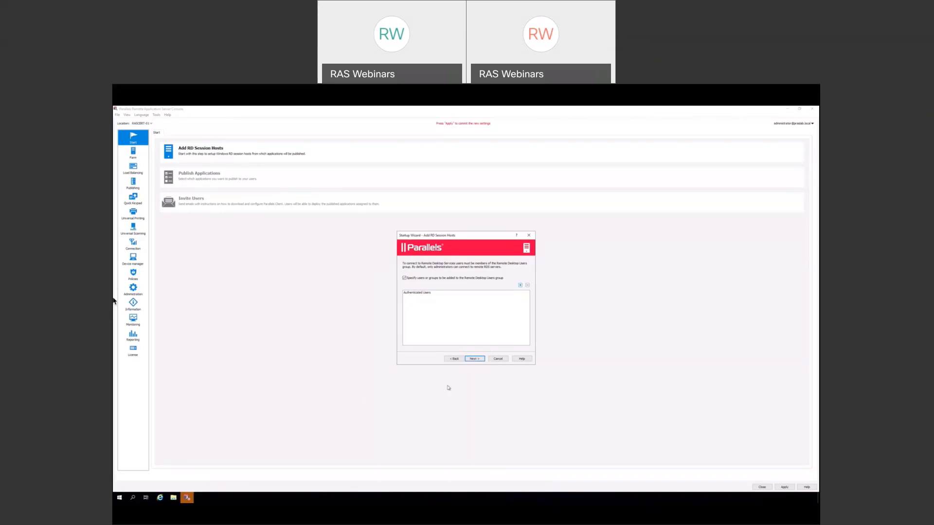
- Review the settings summary and begin installing the RD Session Host agent
left_click(475, 359)
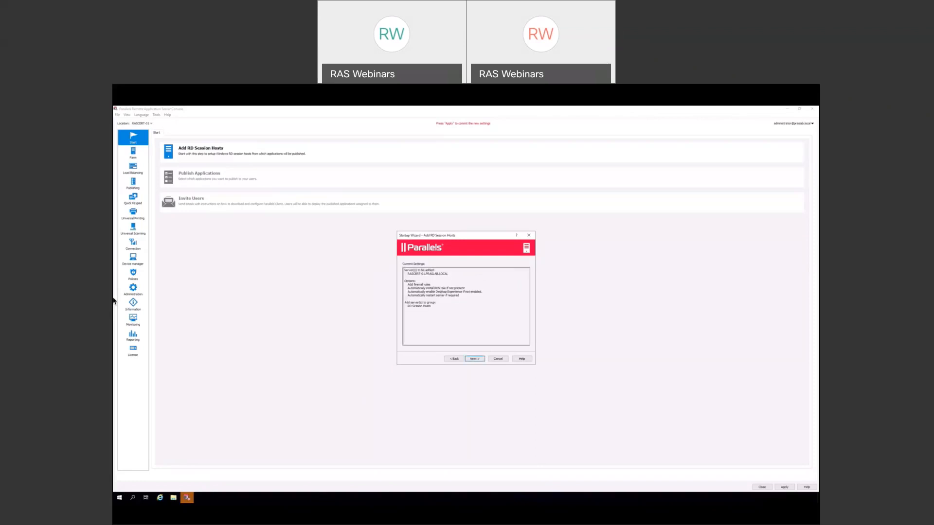
left_click(477, 360)
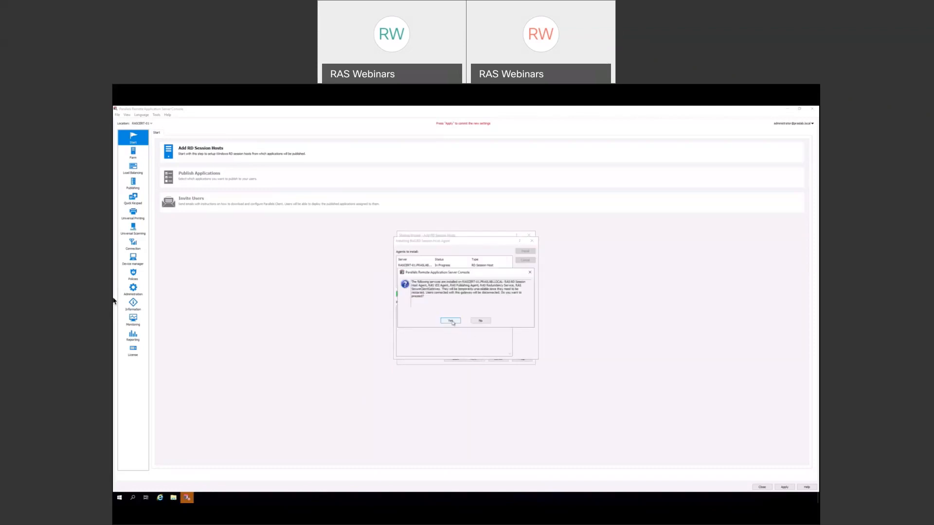
- Confirm the agent installation on RASCERT-01, then close the completed install and the wizard
left_click(451, 321)
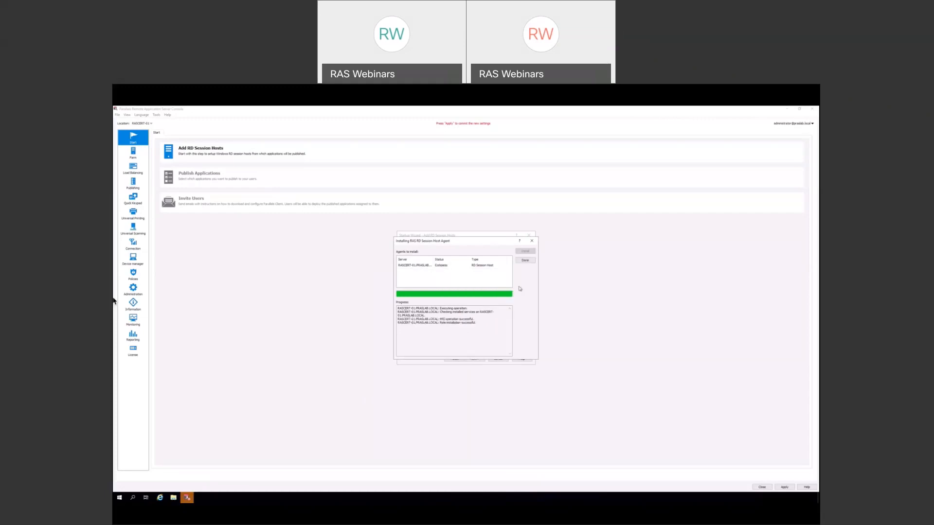
left_click(525, 261)
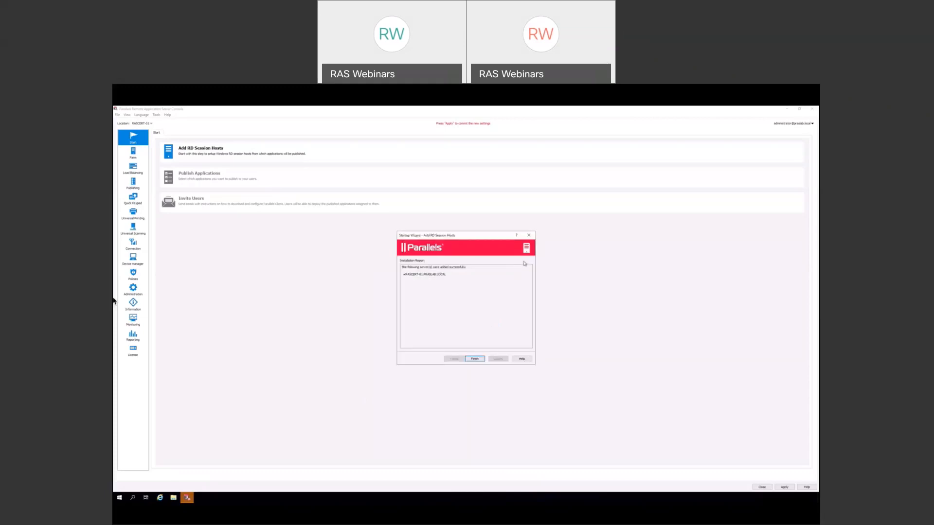
left_click(475, 360)
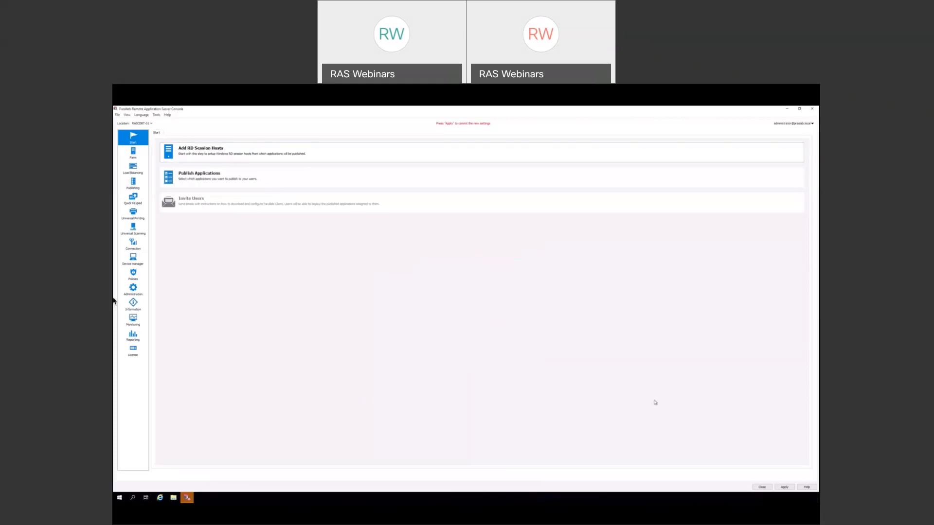
- Apply the changes, verify RASCERT-01 shows status OK in the refreshed Farm list, then return to Start
left_click(785, 487)
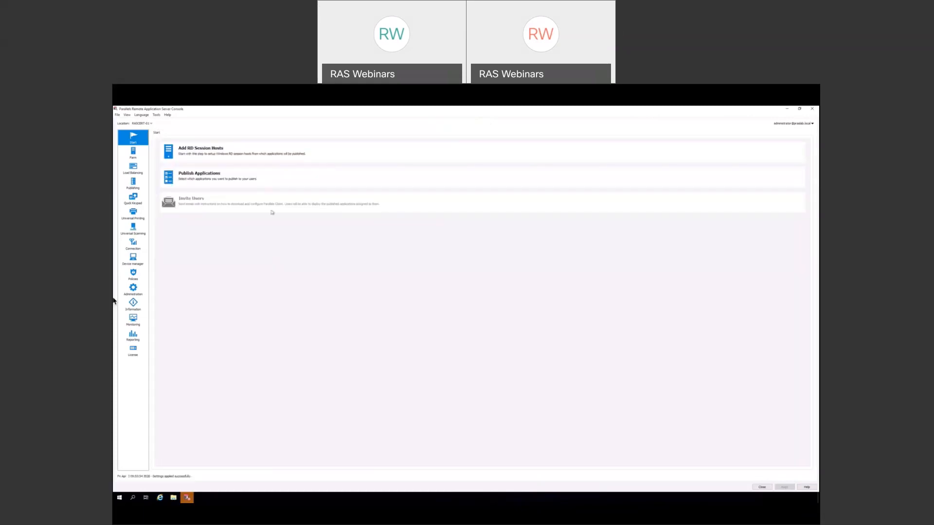
left_click(136, 156)
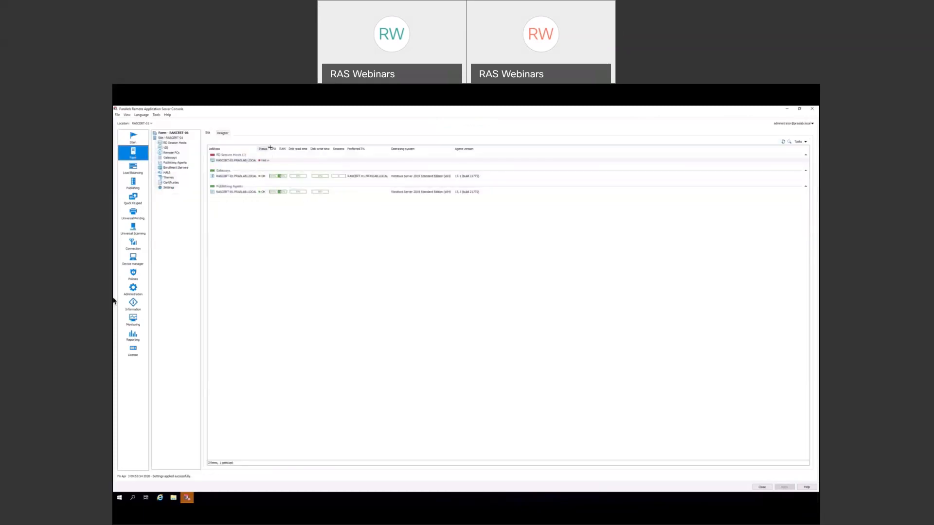
left_click_drag(269, 149, 323, 150)
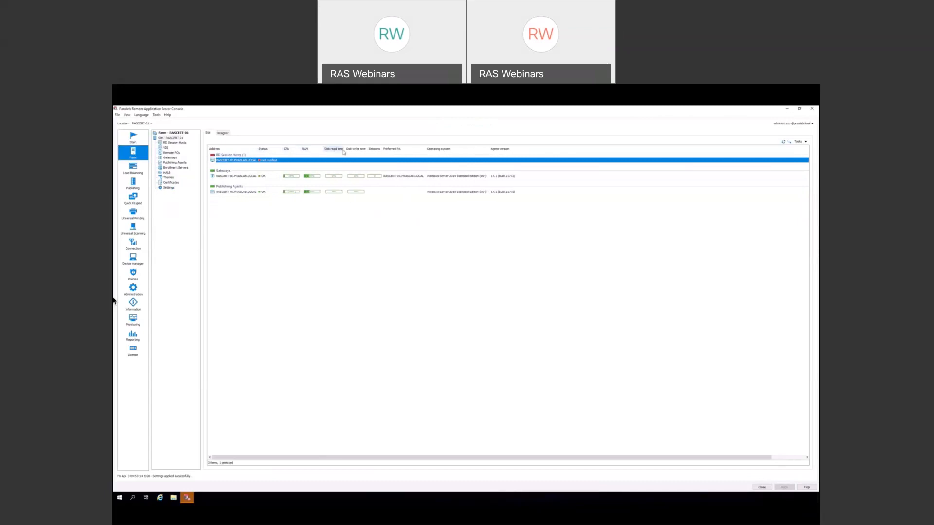
left_click_drag(385, 149, 403, 150)
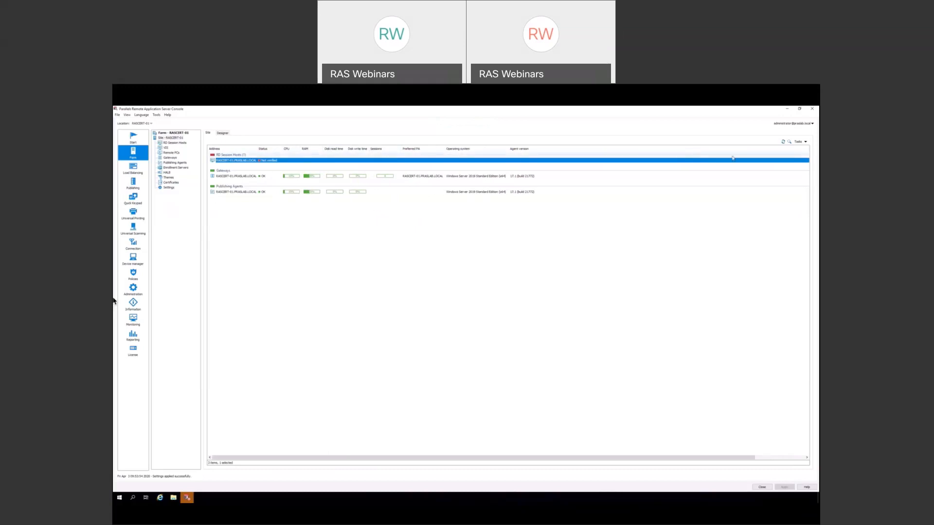
left_click(783, 142)
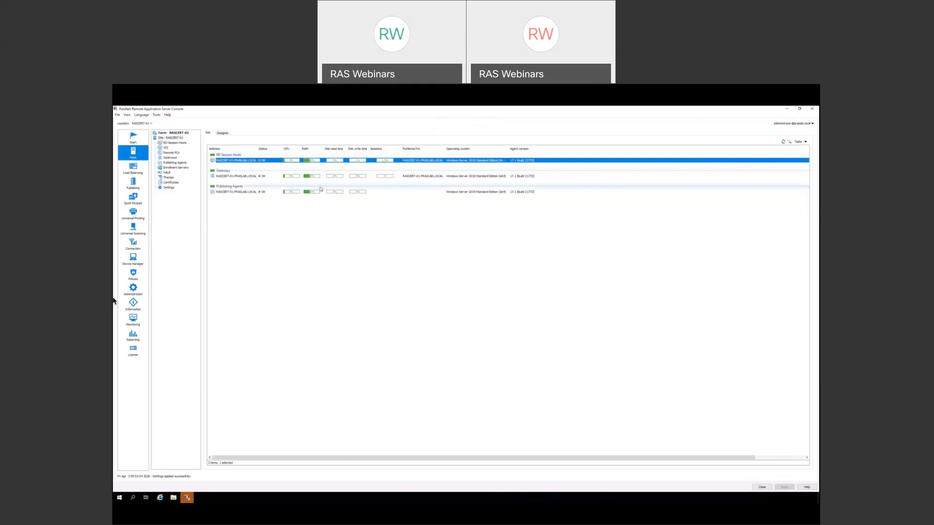
left_click(133, 138)
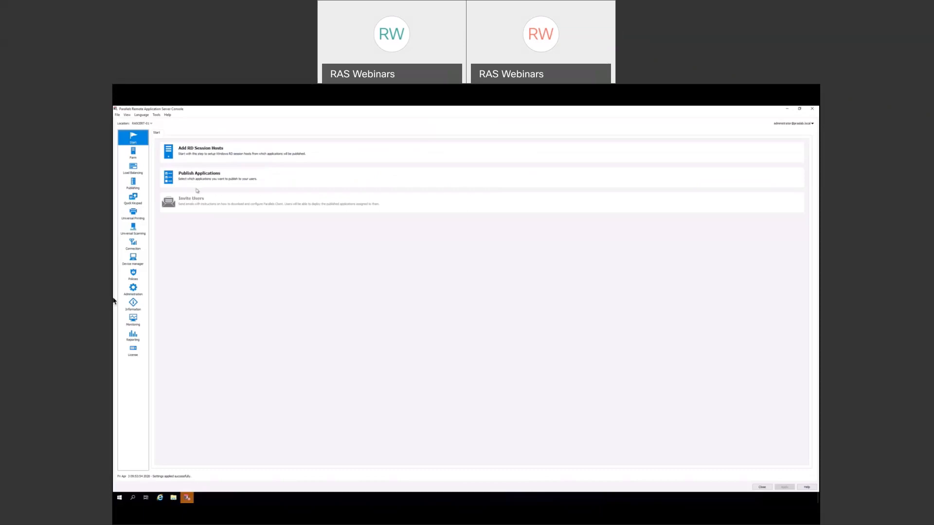
- Add a published resource: RD Session Hosts, Installed Applications, from All Servers in Site
left_click(135, 182)
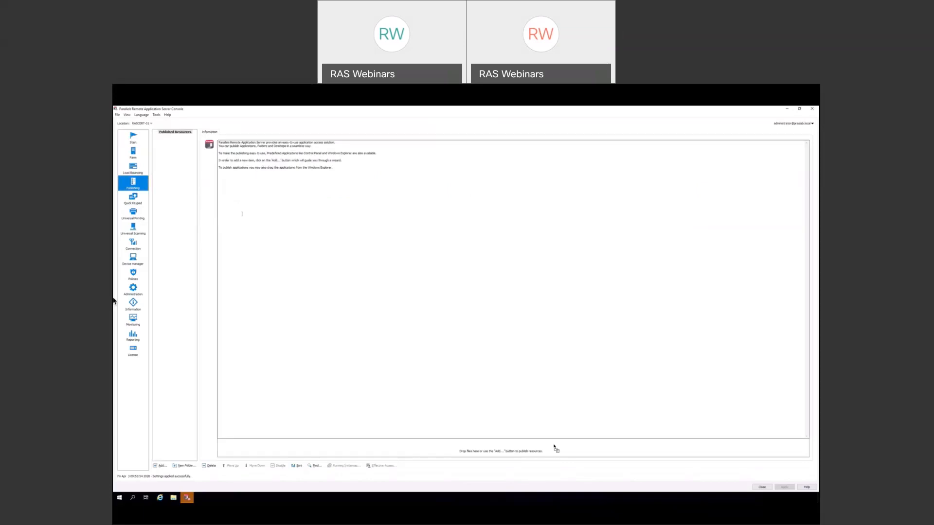
left_click(160, 467)
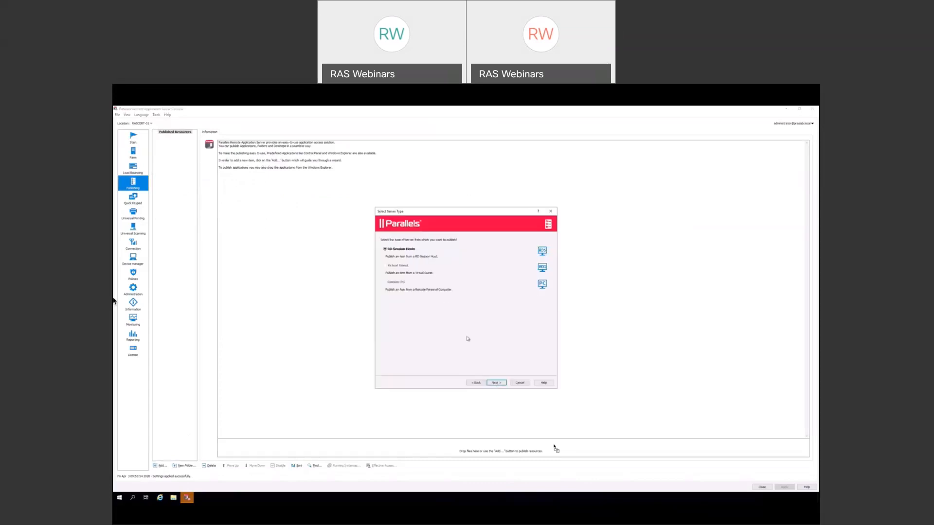
left_click(496, 383)
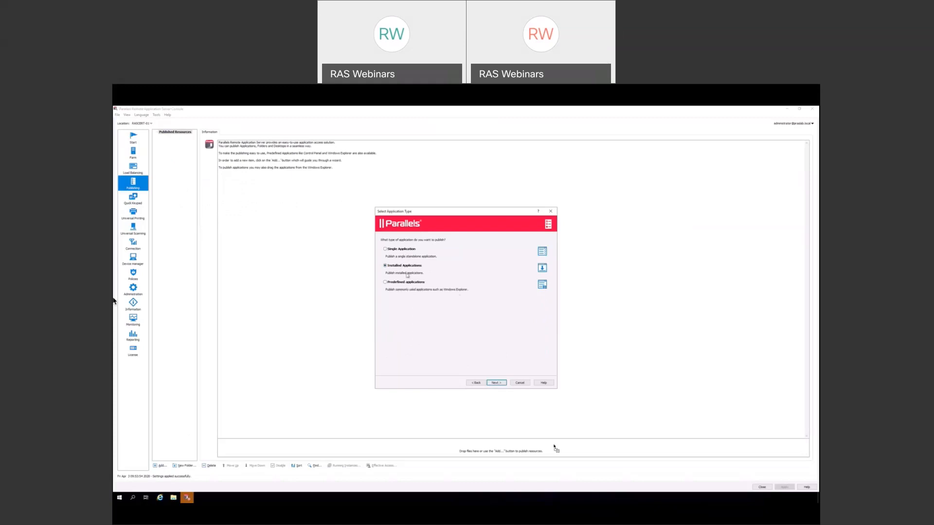
left_click(498, 383)
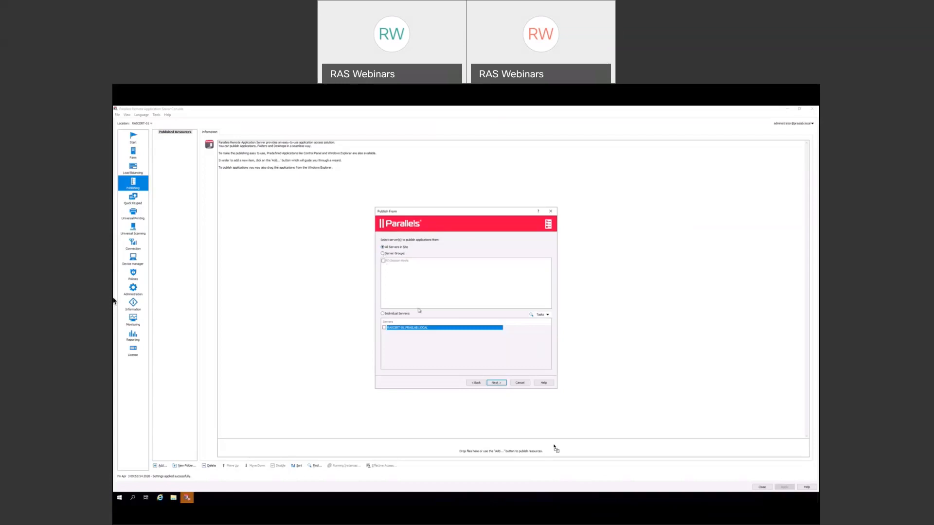
left_click(495, 384)
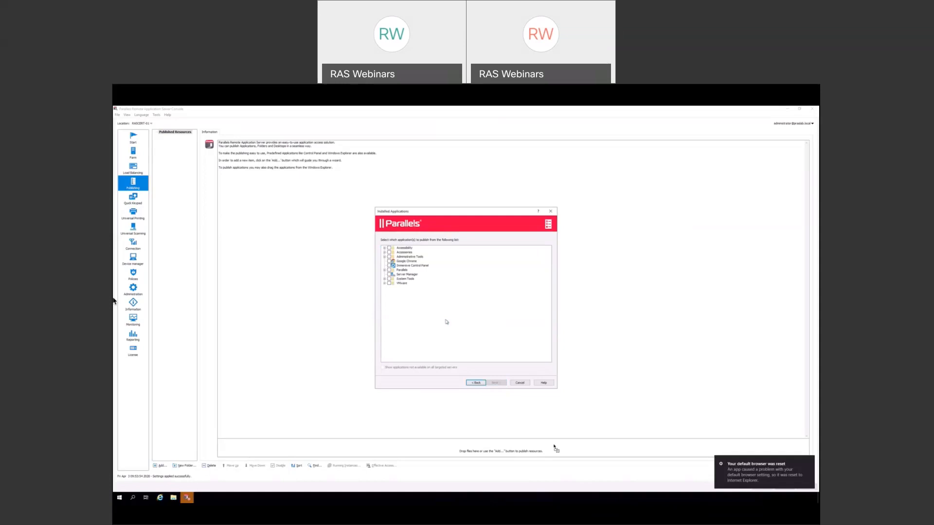
- Select Google Chrome plus Accessories' Calculator, Paint and Wordpad, and publish them
left_click(389, 261)
left_click(384, 252)
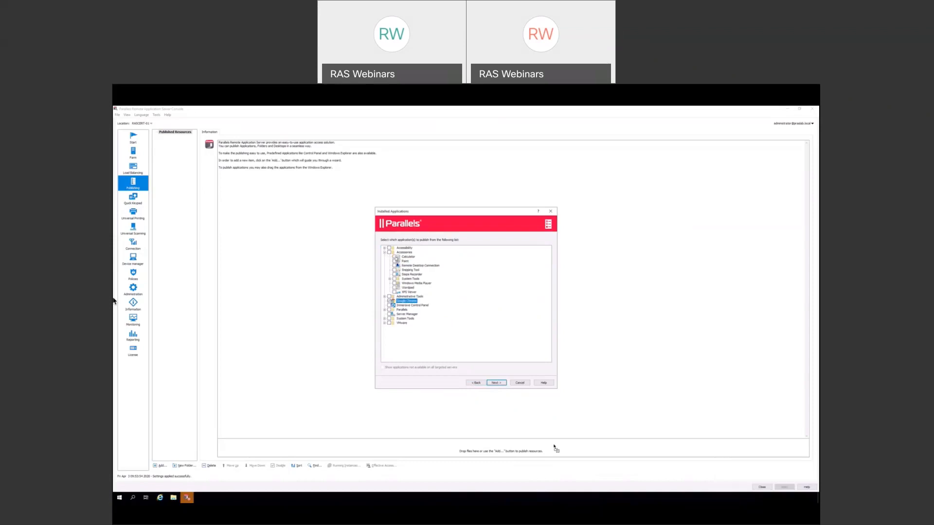
left_click(395, 257)
left_click(395, 261)
left_click(395, 288)
left_click(495, 385)
left_click(497, 384)
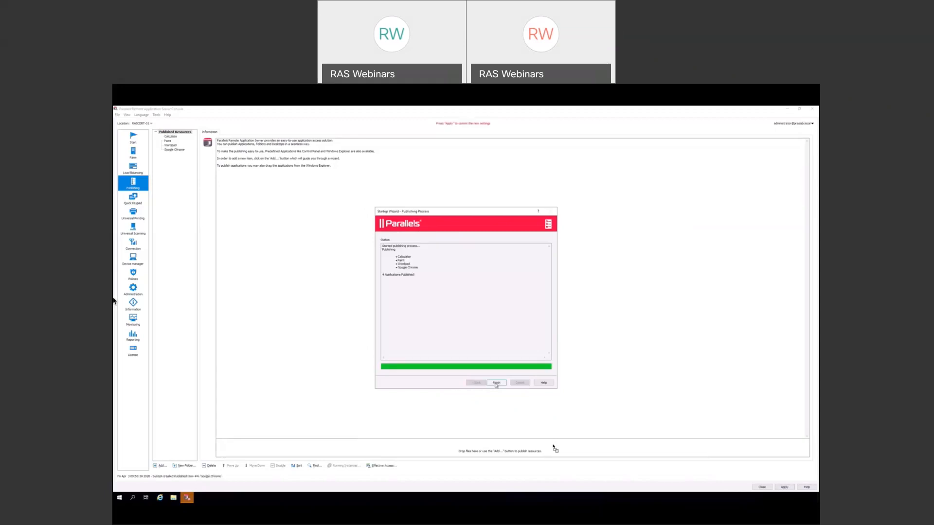
- Finish the wizard, apply the publishing changes, minimise the console and dismiss the Parallels logon prompt
left_click(497, 384)
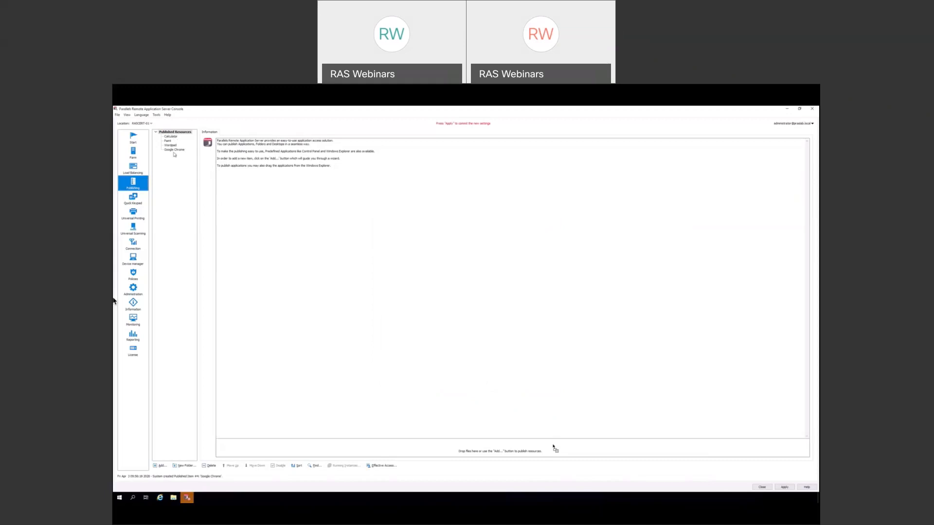
left_click(784, 487)
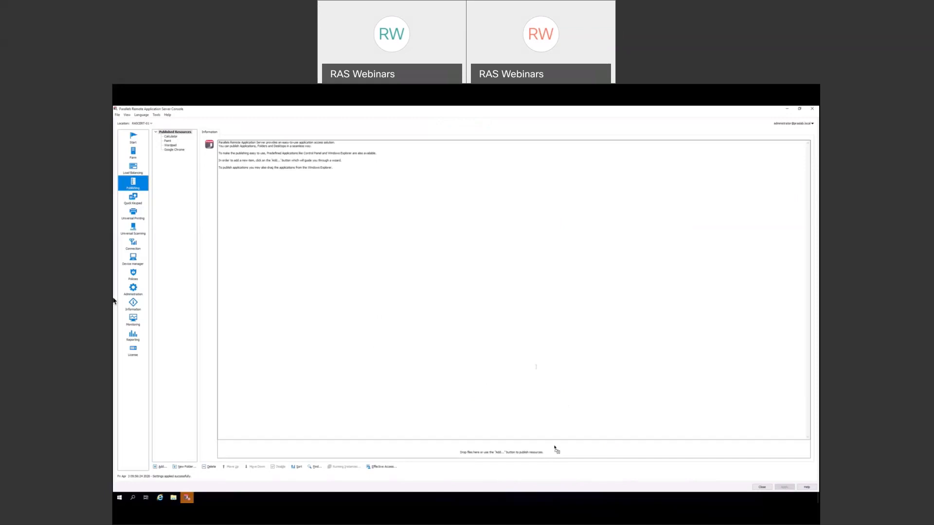
left_click(786, 111)
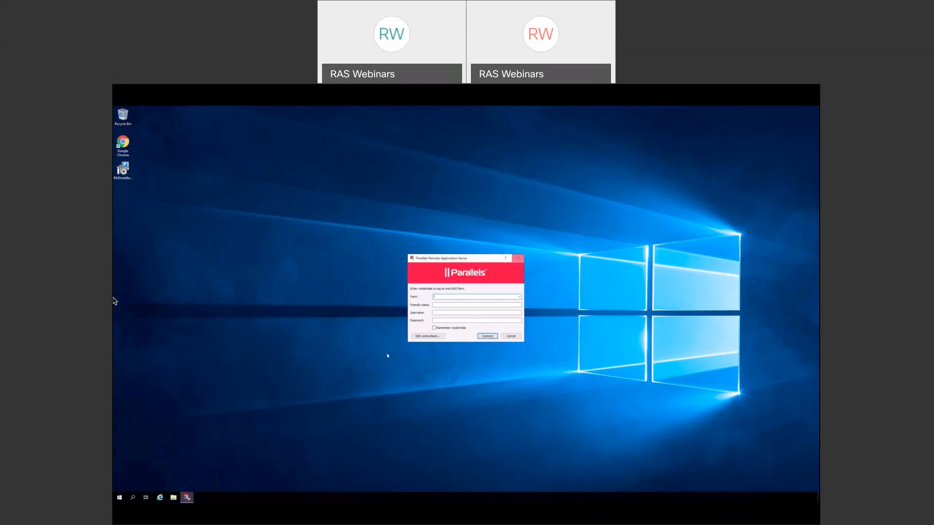
left_click(187, 498)
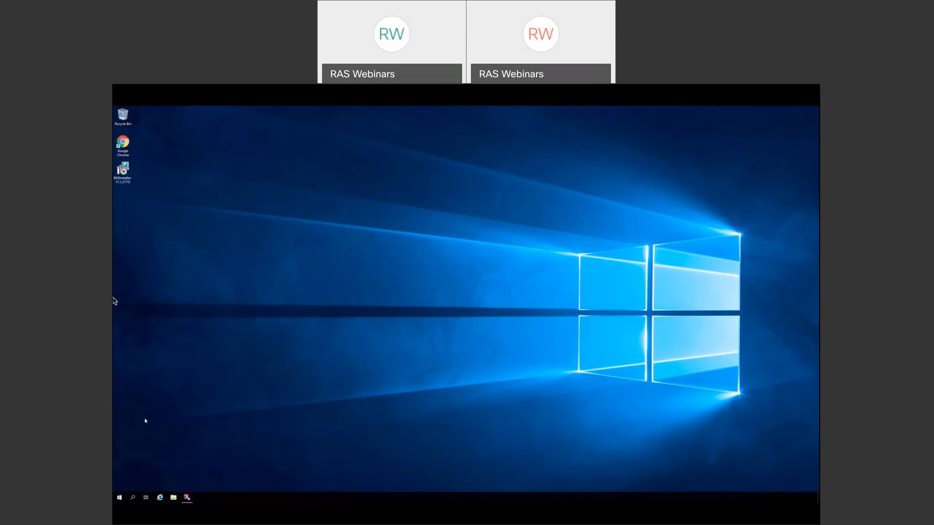
left_click(127, 145)
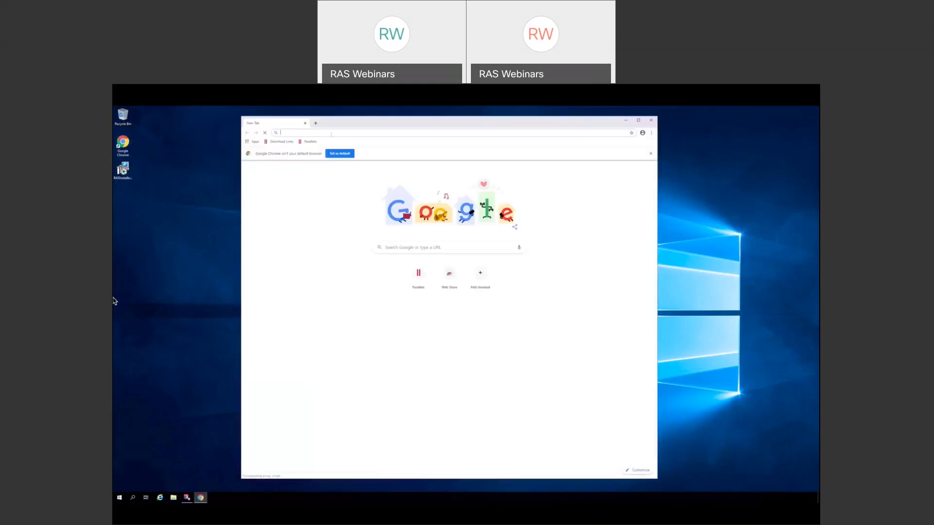
type("https")
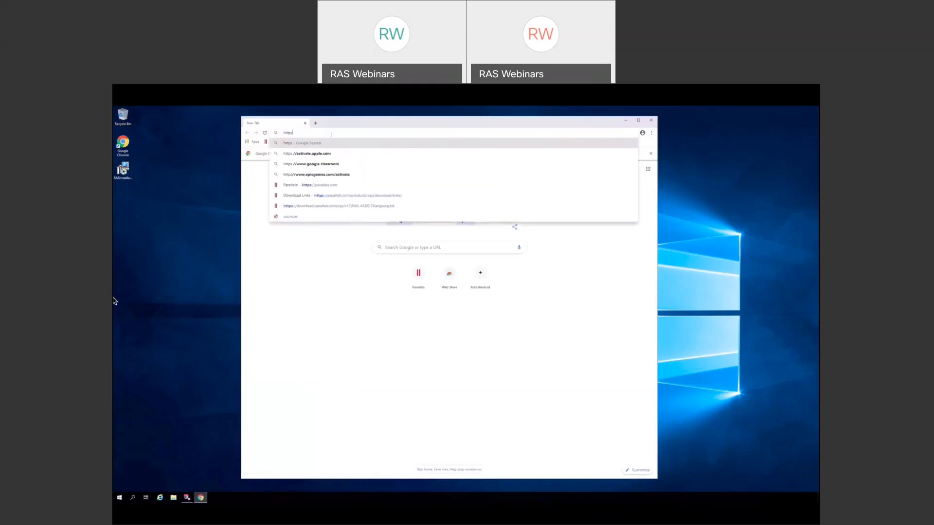
type("://rascert-01")
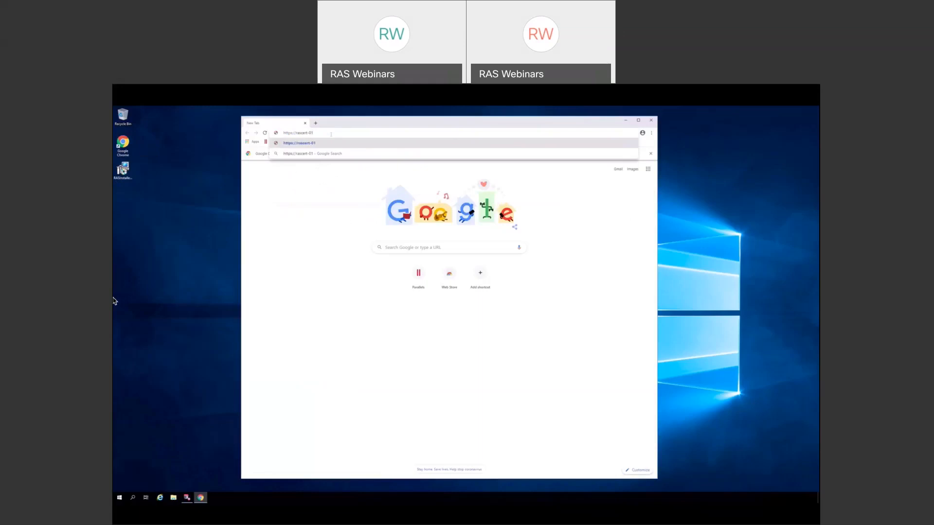
key("Return")
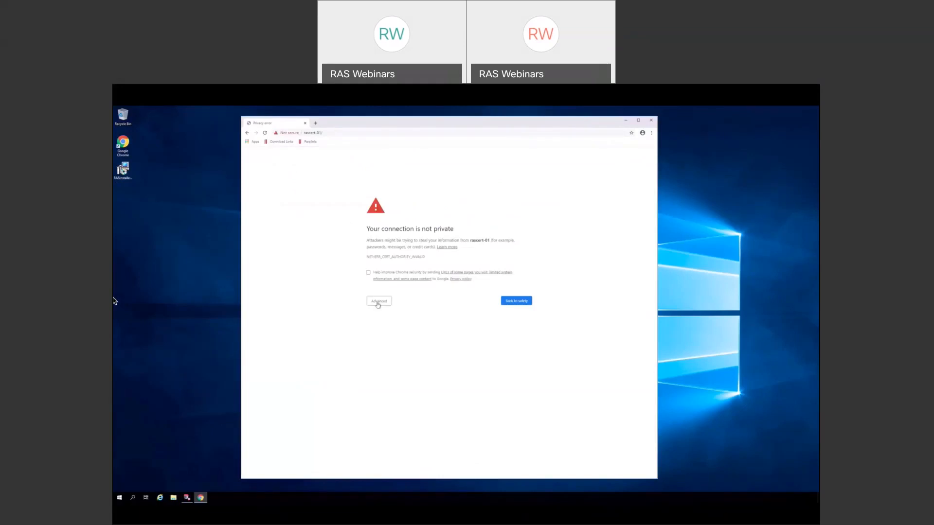
- Bypass the certificate warning to rascert-01 and start entering the user's username on the login page
left_click(378, 303)
left_click(391, 344)
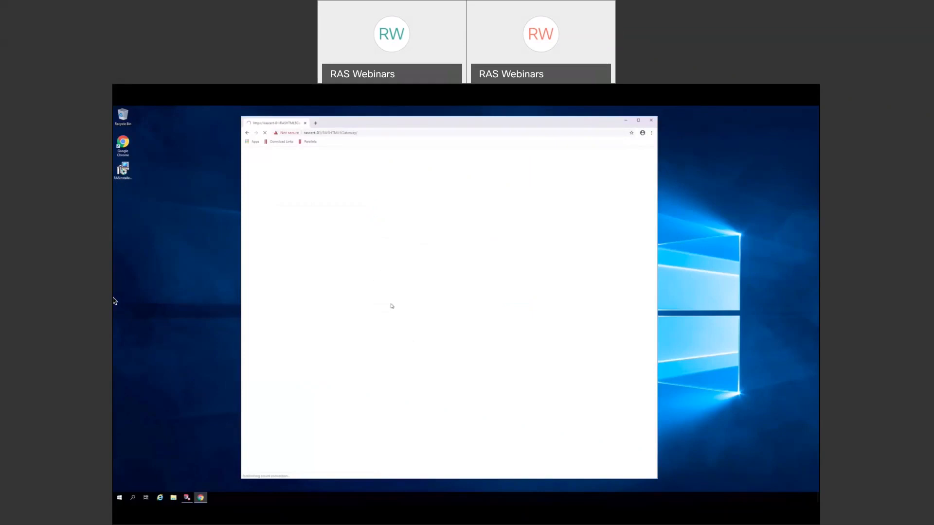
left_click(423, 302)
type("maewest")
key("Tab")
key("shift+Tab")
key("End")
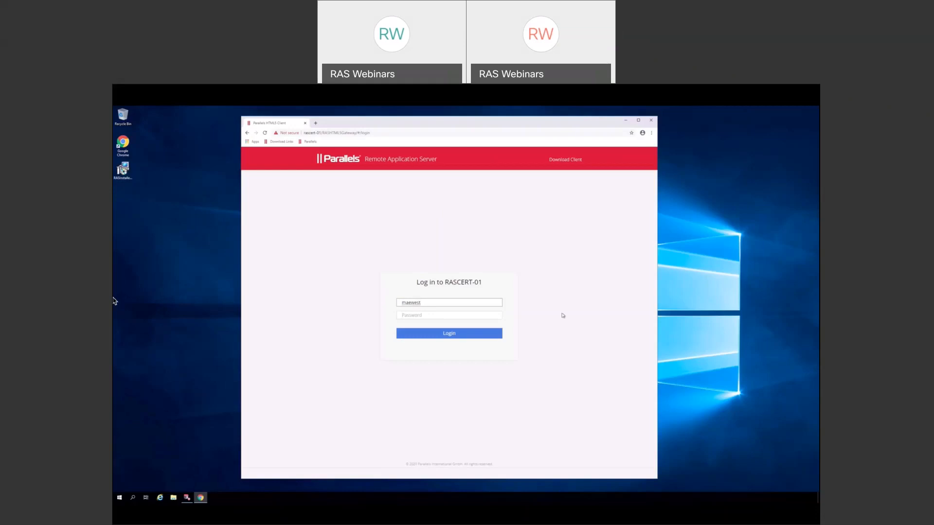
- Complete the username with its domain suffix, enter the account password, and log in
type("@praslab.loca")
key("BackSpace")
key("BackSpace")
key("BackSpace")
key("BackSpace")
key("BackSpace")
key("BackSpace")
key("BackSpace")
key("BackSpace")
key("BackSpace")
key("BackSpace")
key("BackSpace")
key("BackSpace")
key("BackSpace")
key("BackSpace")
key("Tab")
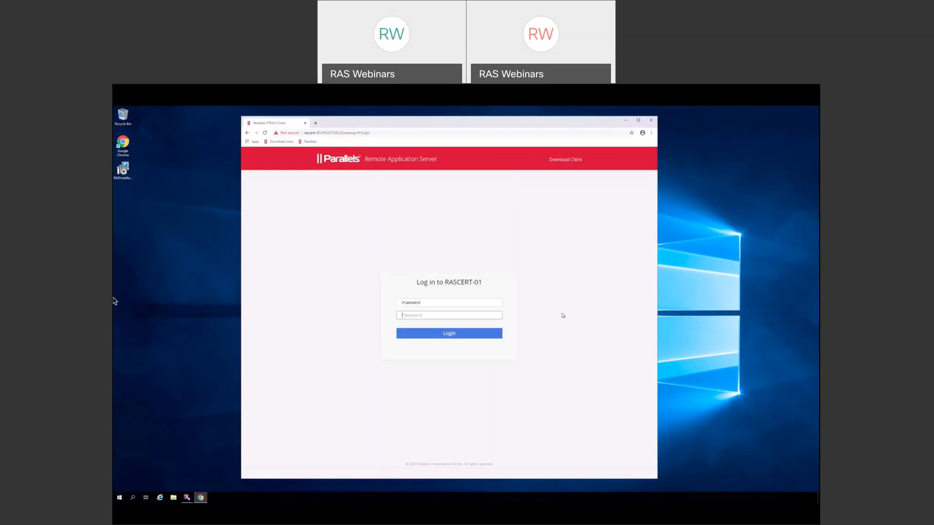
type("•••••••••••••")
left_click(468, 336)
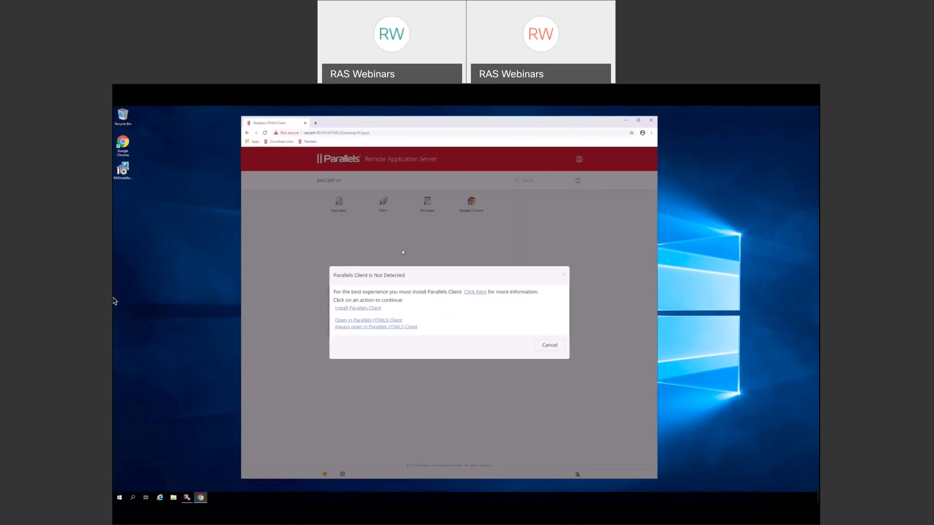
- Install Parallels Client from the 'Parallels Client Is Not Detected' prompt
left_click(371, 308)
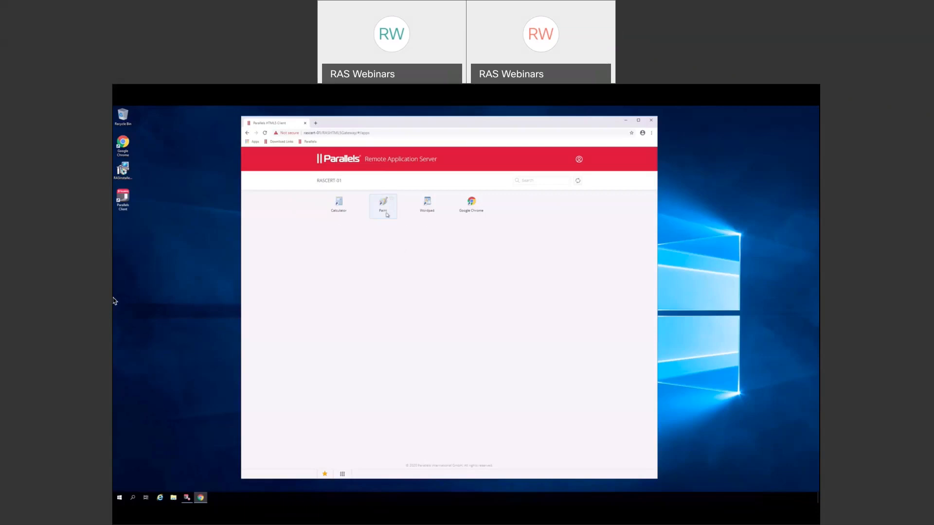
- Open Paint in the HTML5 client, draw a few freehand lines, and minimize it
right_click(384, 211)
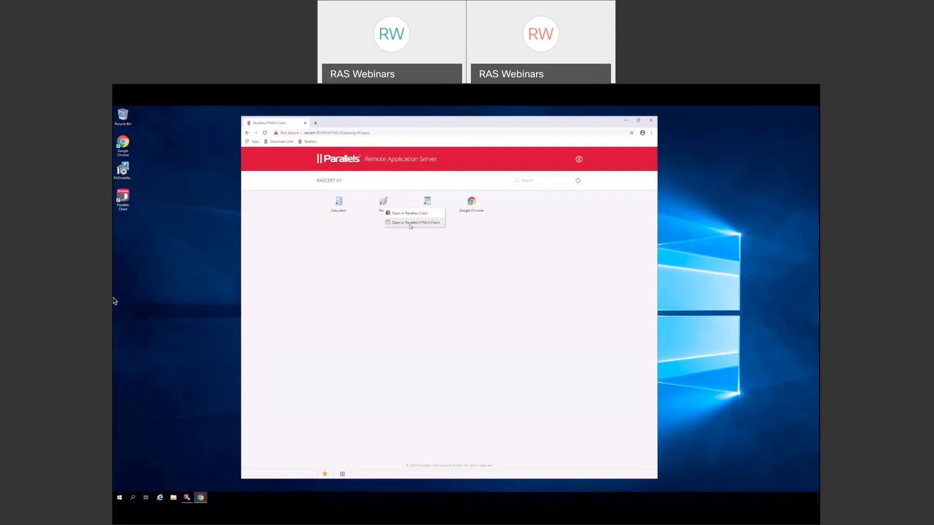
left_click(410, 224)
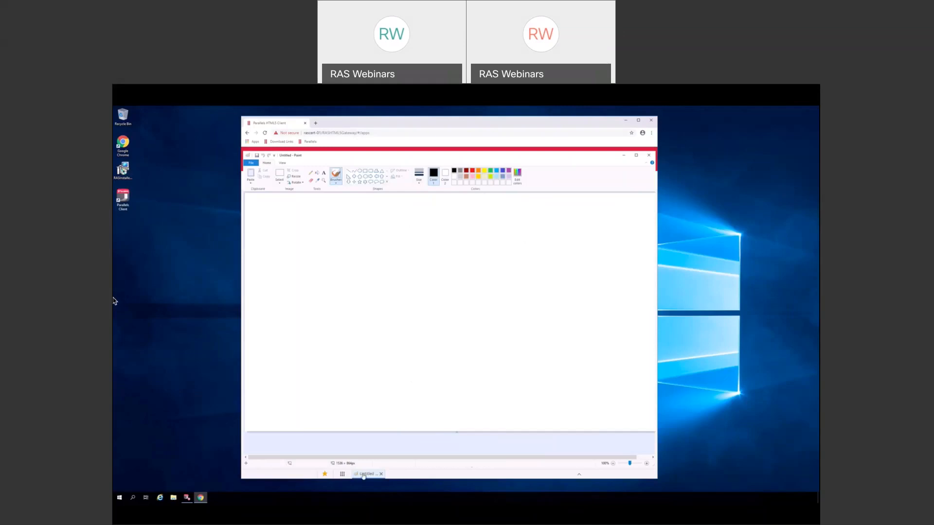
left_click_drag(412, 403, 420, 385)
left_click(639, 121)
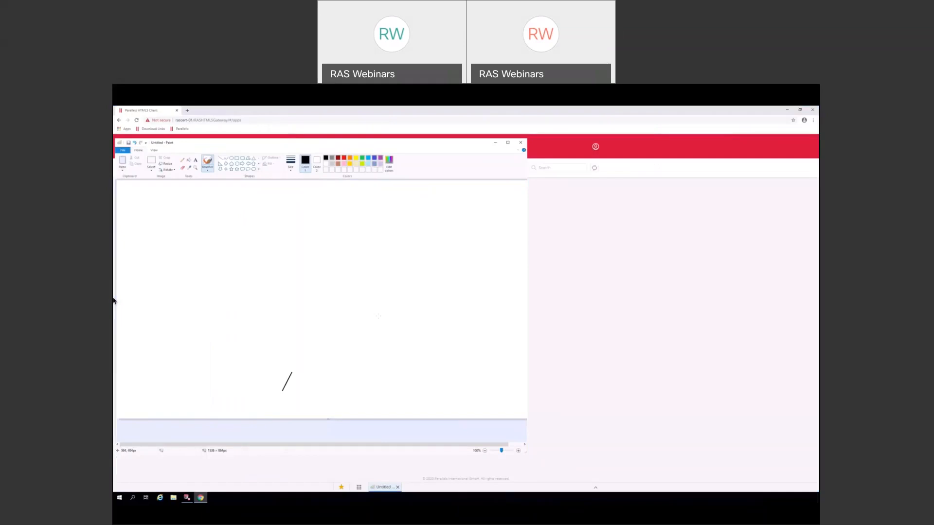
mouse_move(378, 302)
left_mouse_down()
mouse_move(435, 311)
mouse_move(318, 330)
mouse_move(314, 305)
left_mouse_up()
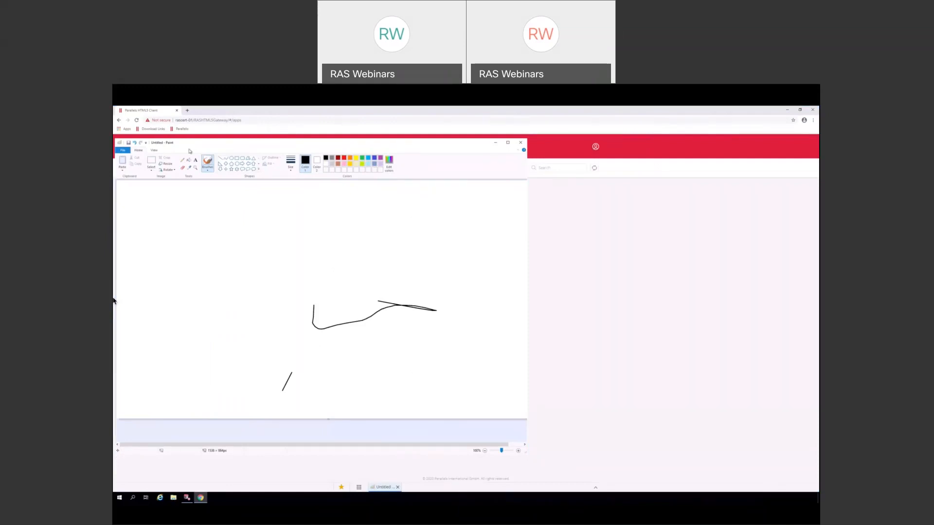
left_click(494, 145)
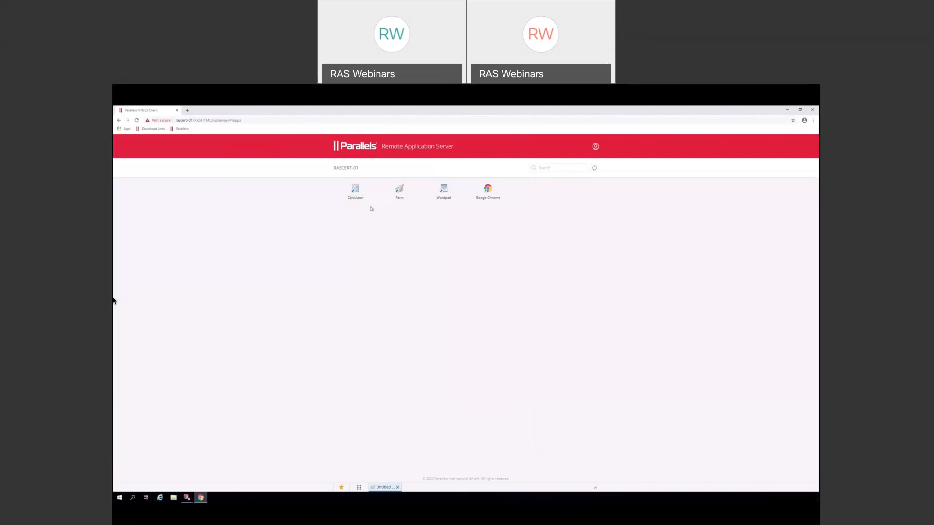
- Launch Calculator, move it to the right, and bring Paint back to the front
left_click(356, 189)
mouse_move(200, 196)
left_mouse_down()
mouse_move(491, 193)
mouse_move(643, 209)
left_mouse_up()
left_click(622, 276)
left_click(384, 488)
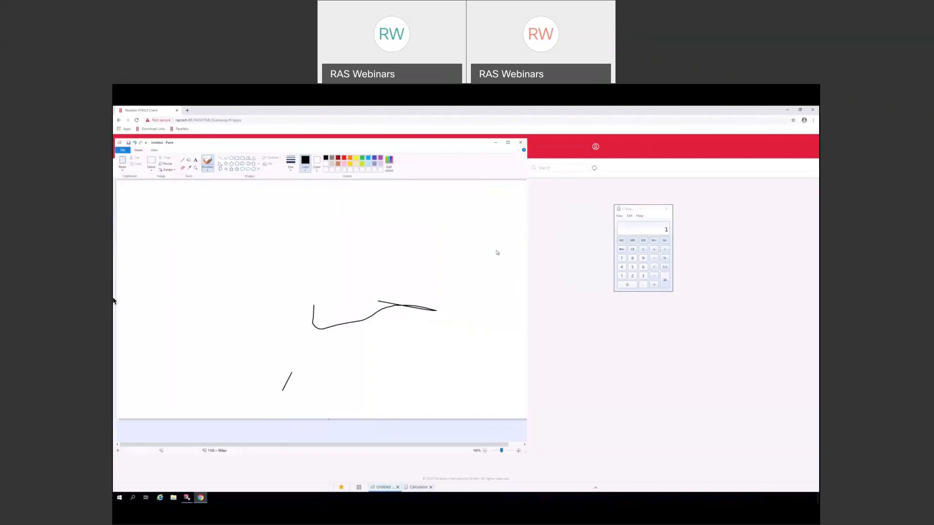
- Save the Paint drawing as a PNG named mymasterpiece in Documents
left_click(122, 150)
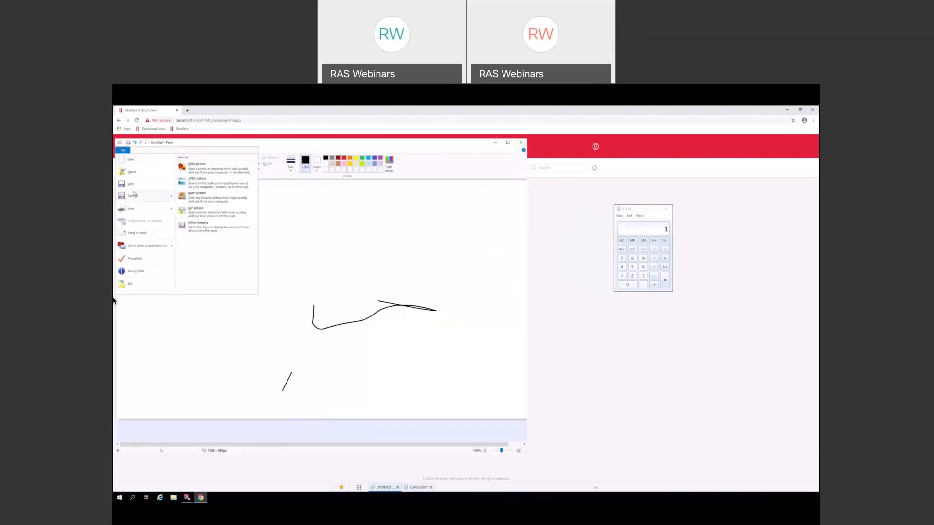
mouse_move(132, 196)
left_click(132, 196)
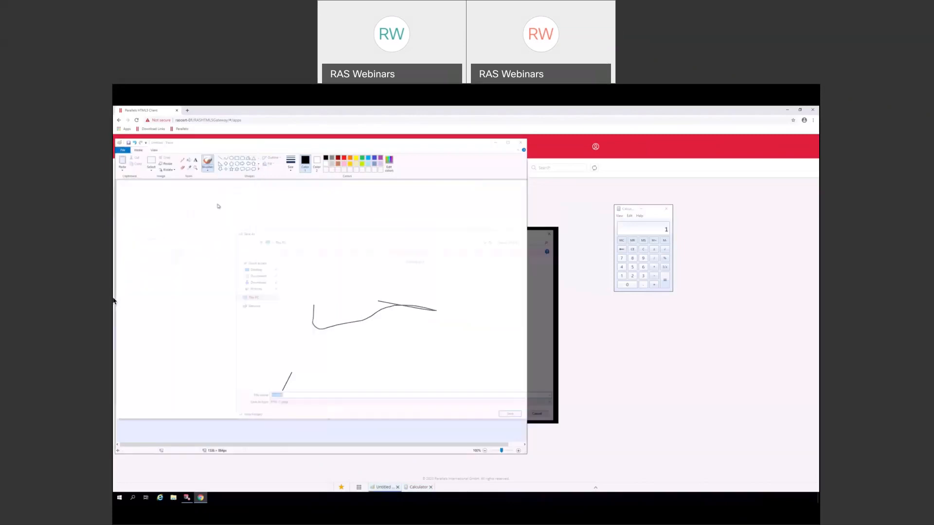
type("mym")
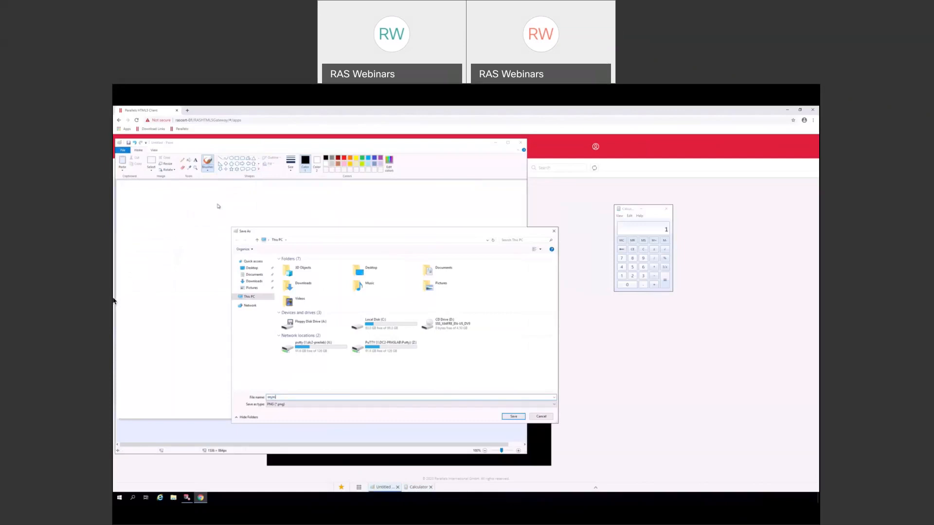
type("asterpiece")
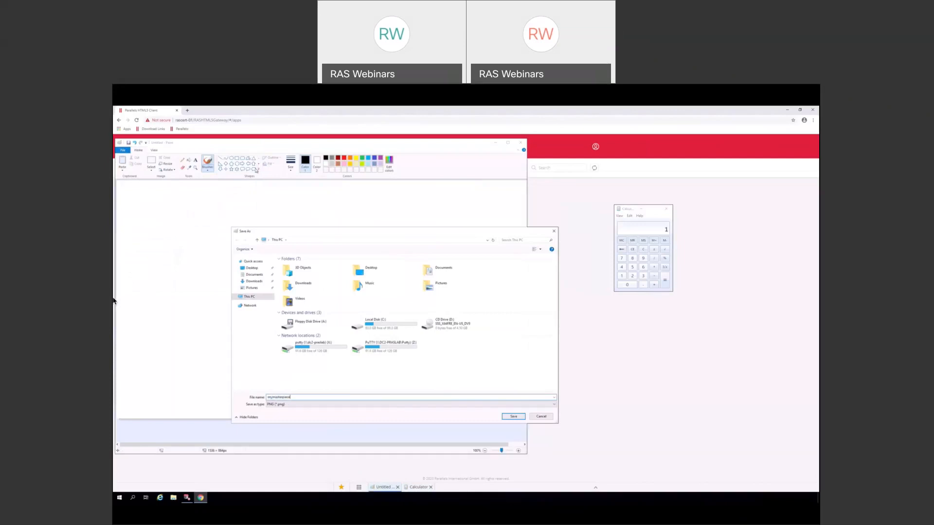
double_click(443, 271)
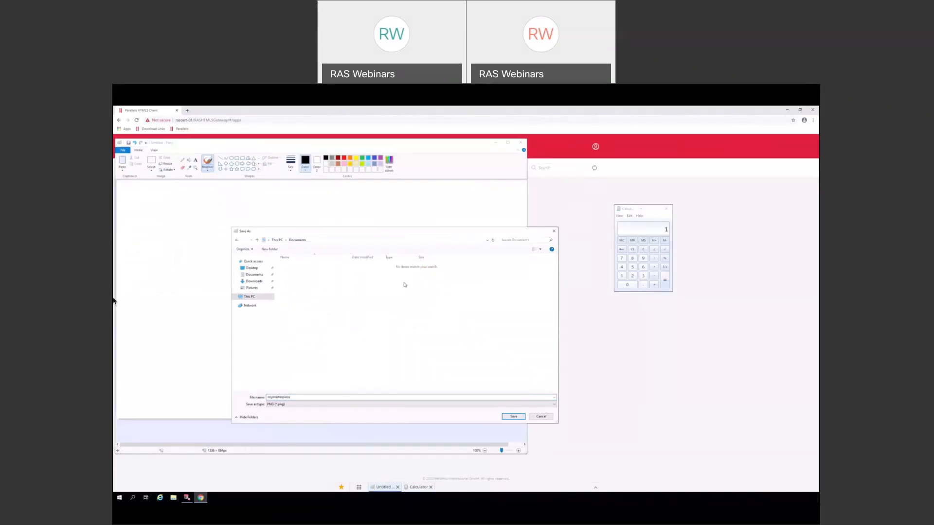
left_click(513, 417)
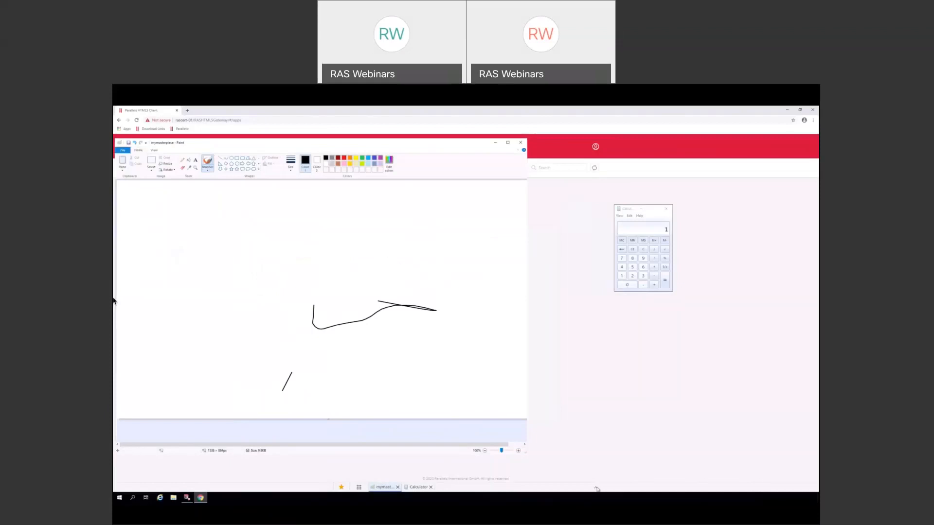
- Download Documents\mymasterpiece from the remote session to the local computer, then minimize Paint
left_click(596, 490)
left_click(595, 458)
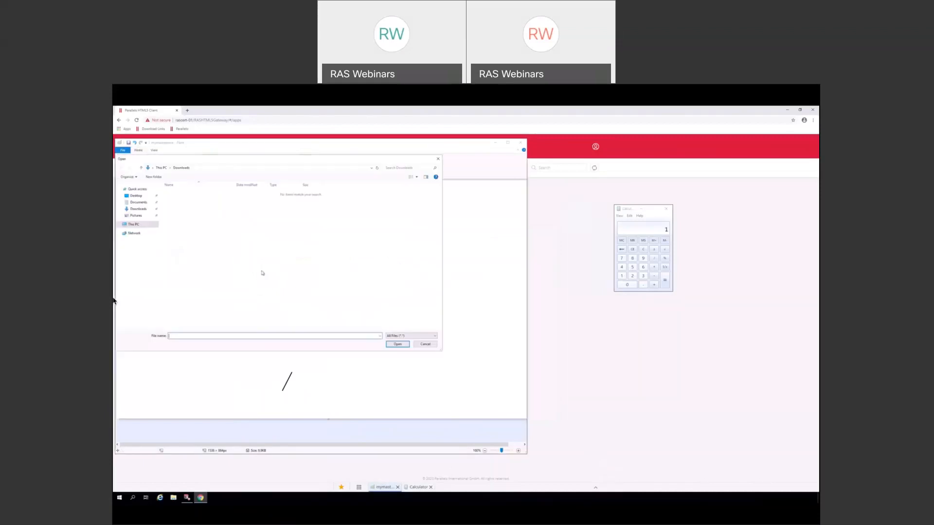
left_click(140, 202)
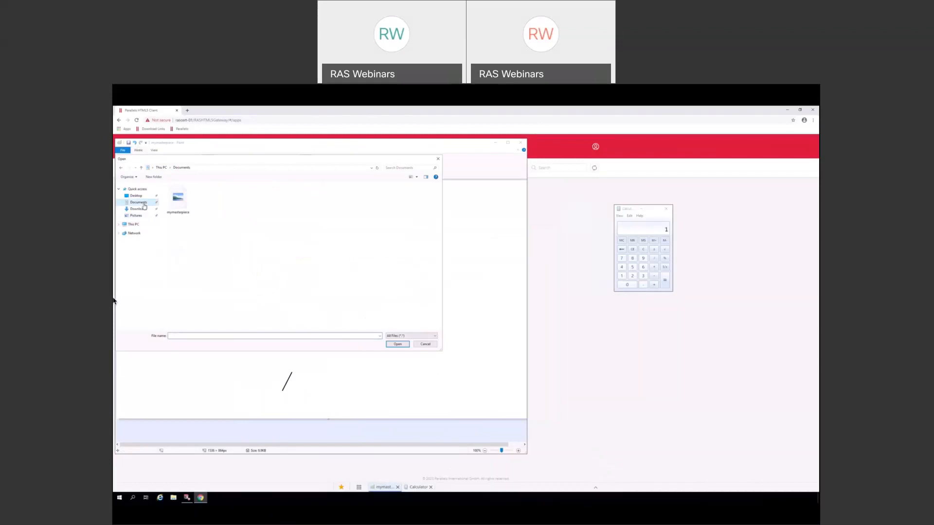
left_click(178, 207)
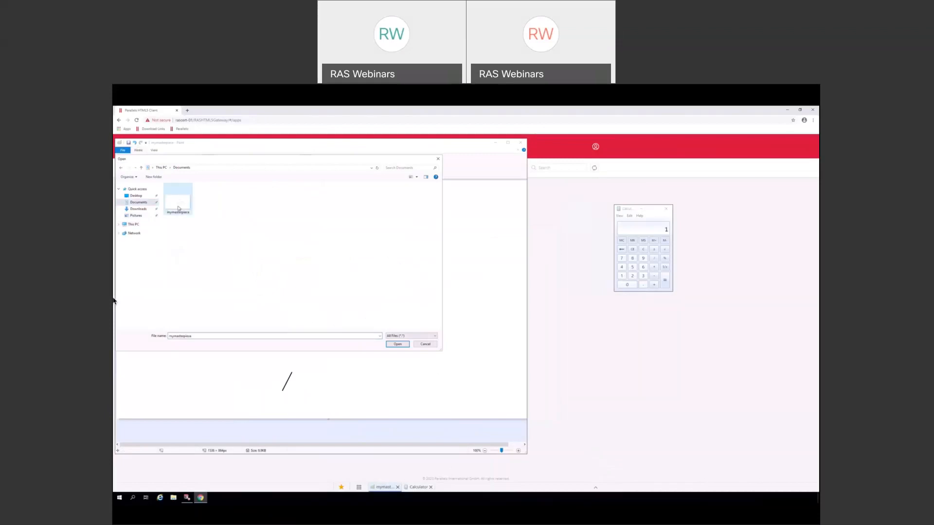
left_click(398, 344)
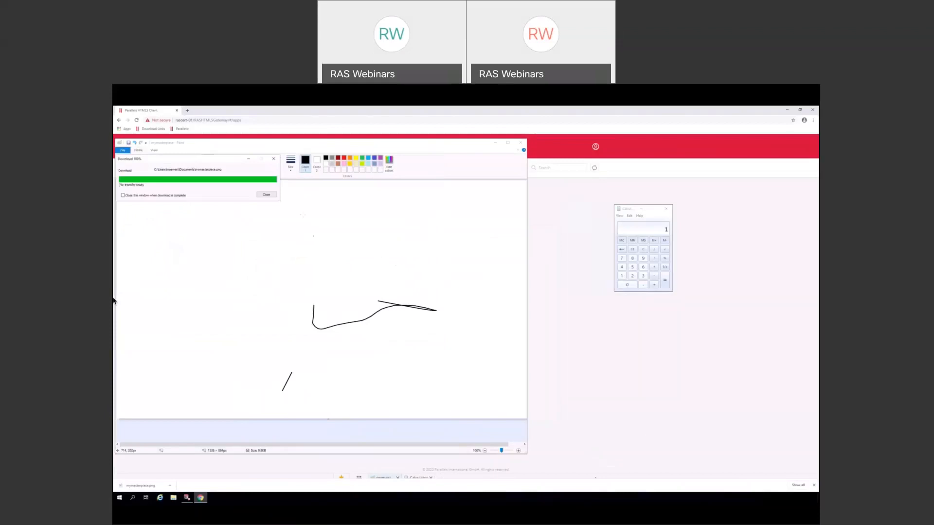
left_click(266, 195)
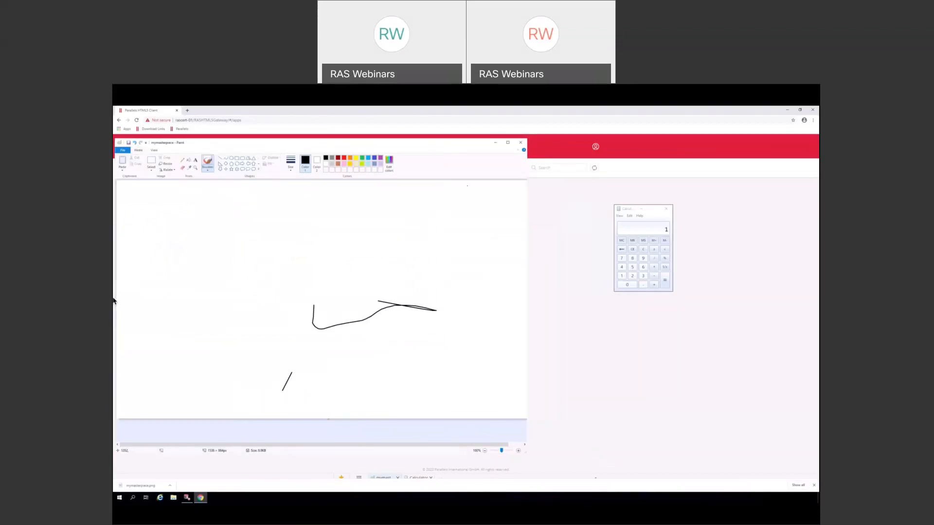
left_click(495, 142)
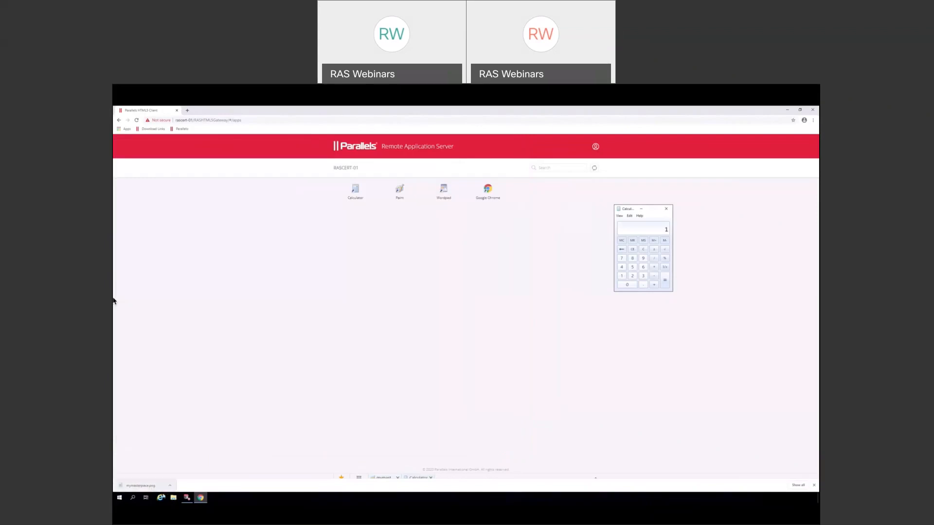
- Confirm mymasterpiece.png in File Explorer's Downloads folder, then return to the HTML5 client in Chrome
left_click(787, 110)
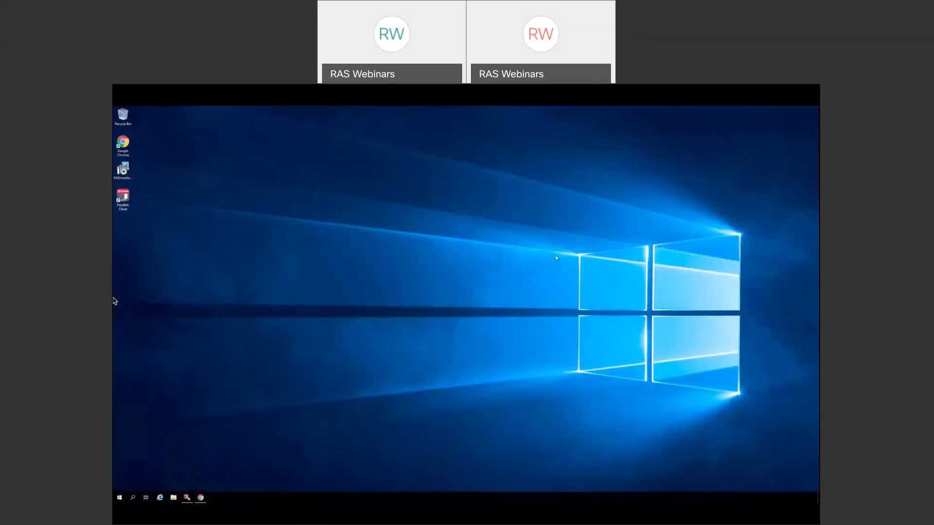
left_click(173, 497)
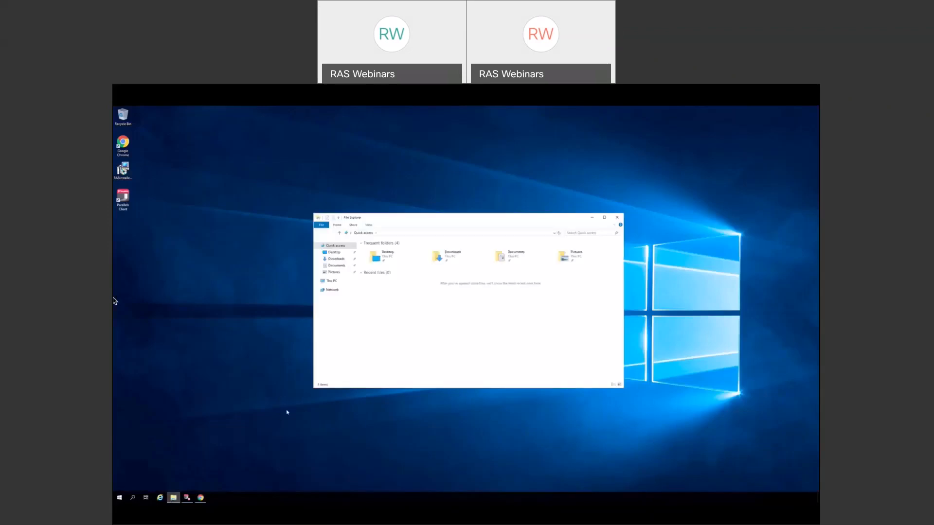
left_click(335, 260)
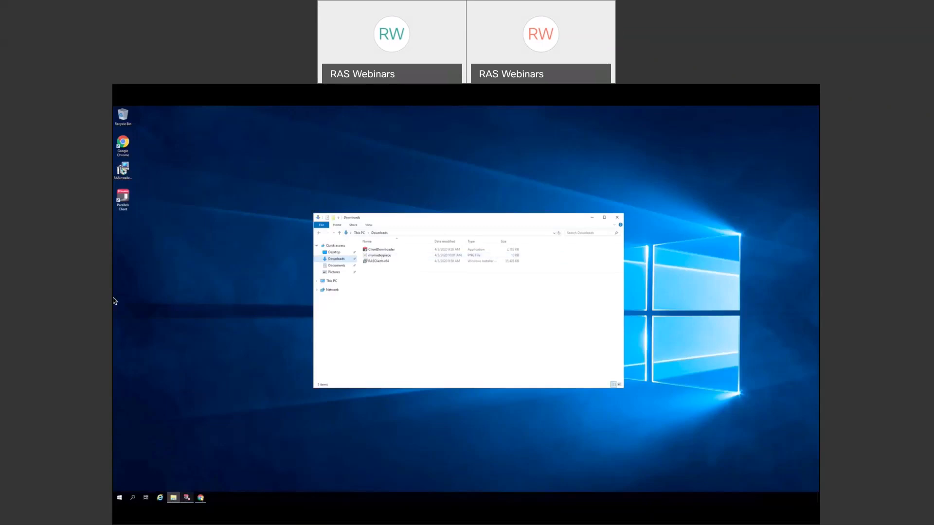
left_click(200, 497)
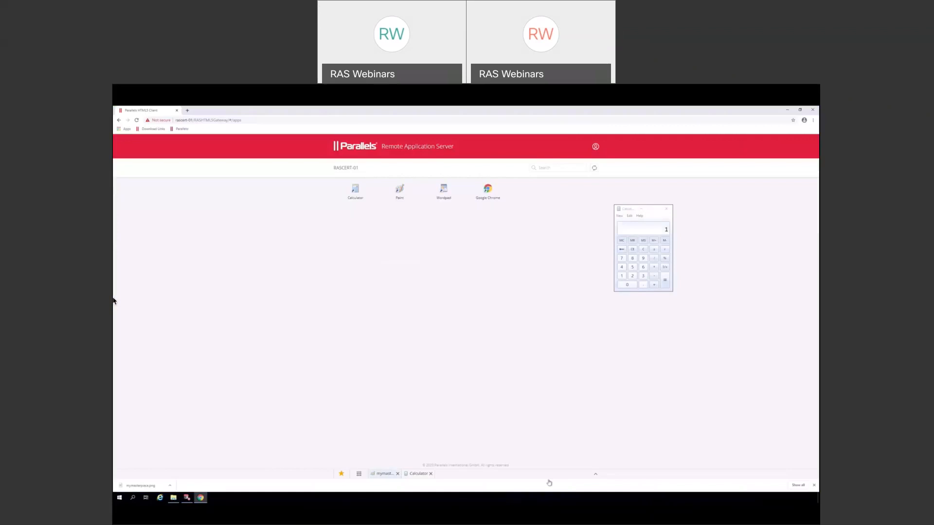
- Open Paint's print dialog for mymasterpiece, cancel without printing, and minimize Paint
left_click(596, 477)
left_click(385, 473)
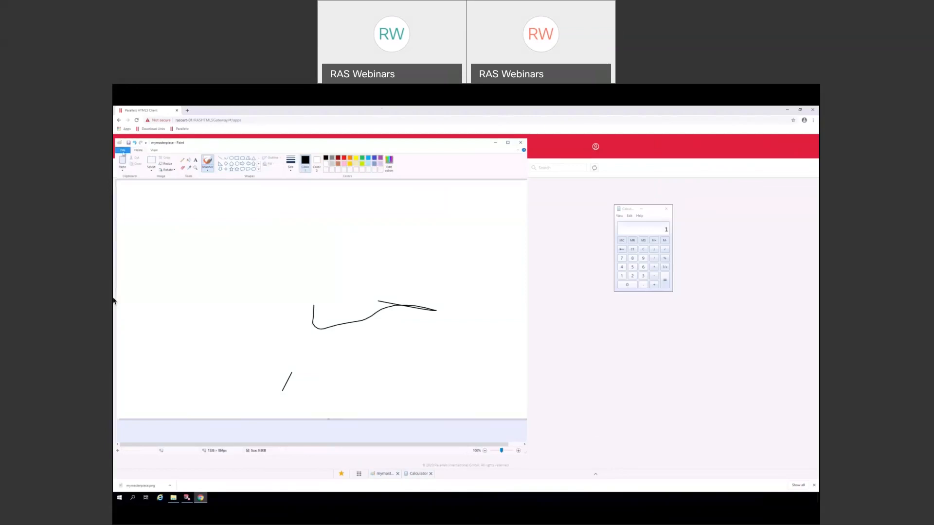
left_click(123, 151)
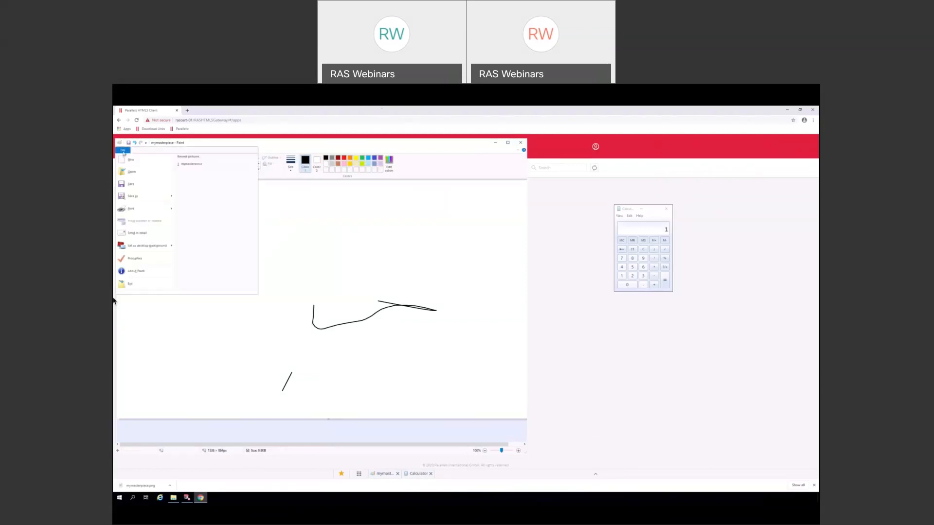
left_click(132, 210)
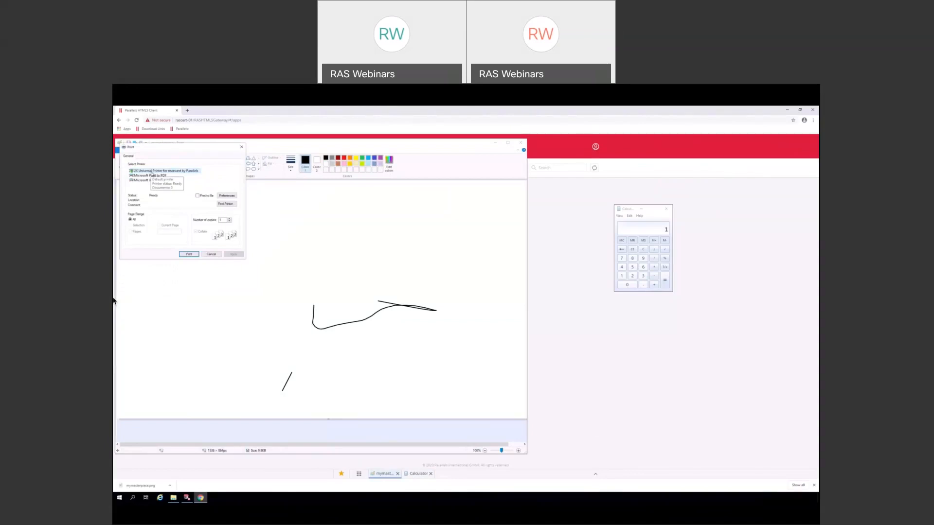
left_click(596, 476)
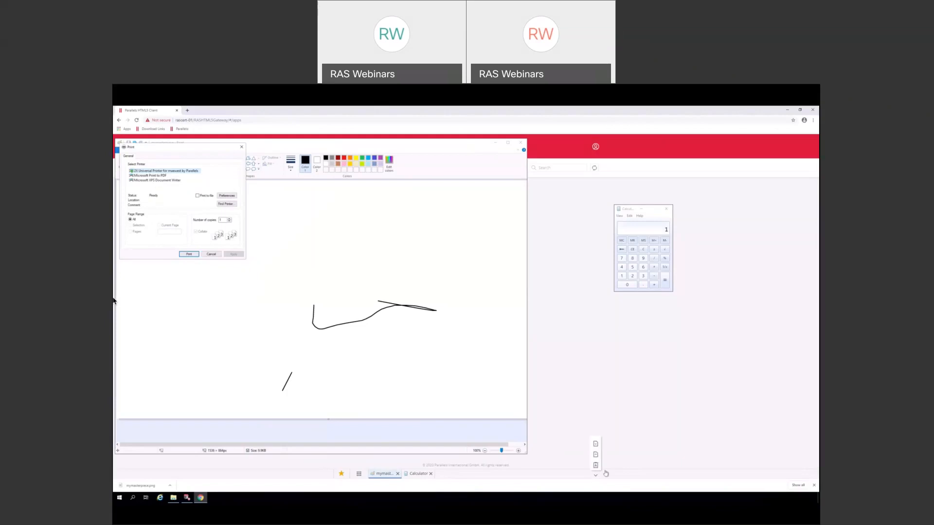
left_click(596, 475)
left_click(211, 254)
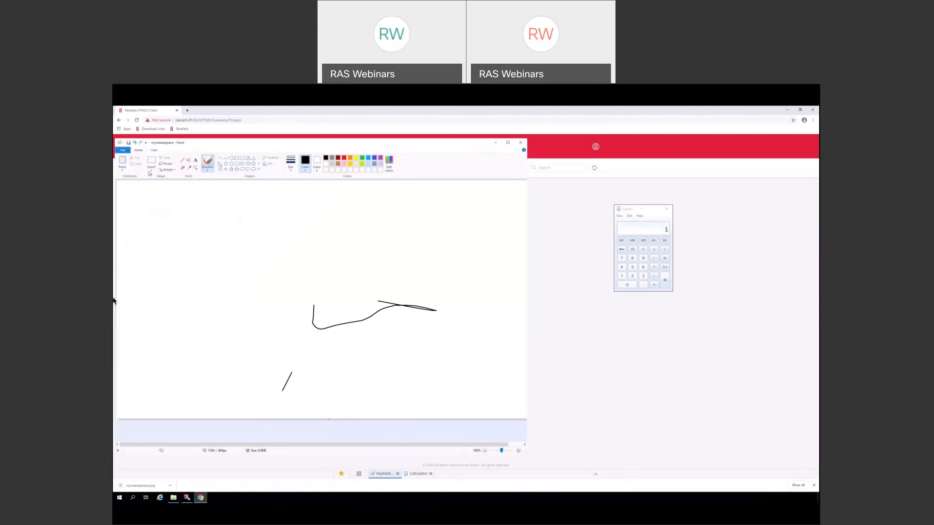
left_click(496, 144)
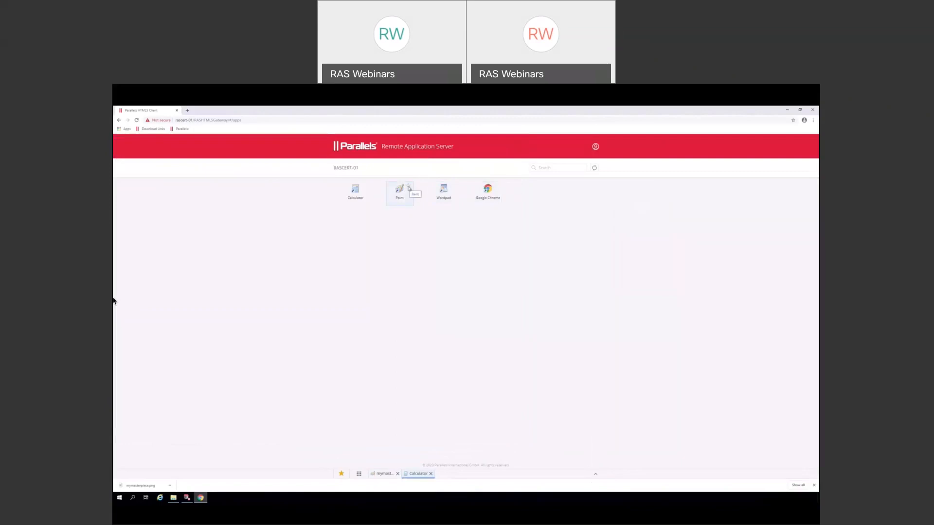
- Mark Paint and Calculator as favourites and check the favourites list
left_click(408, 186)
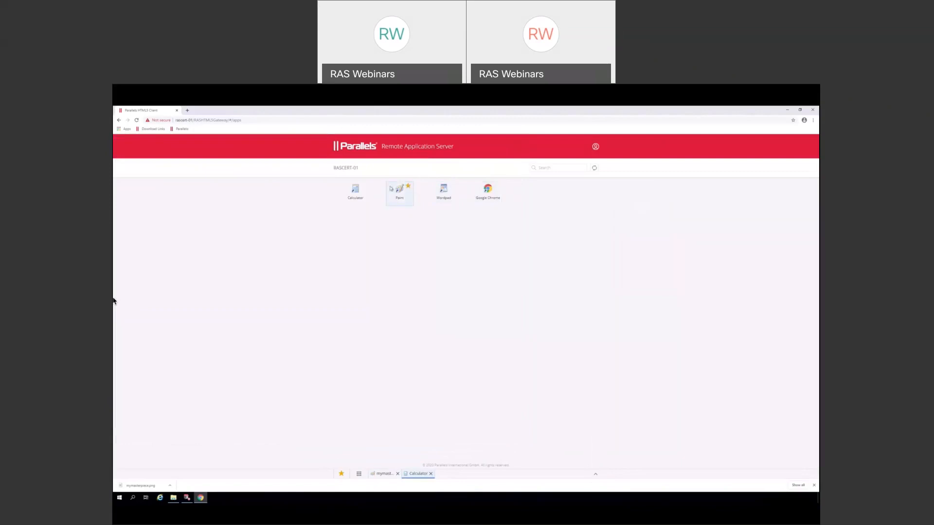
left_click(364, 186)
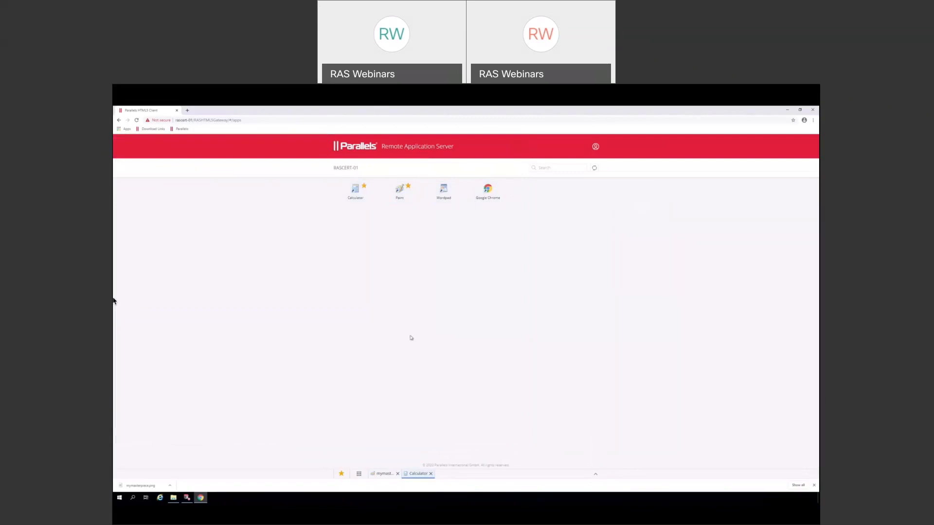
left_click(342, 475)
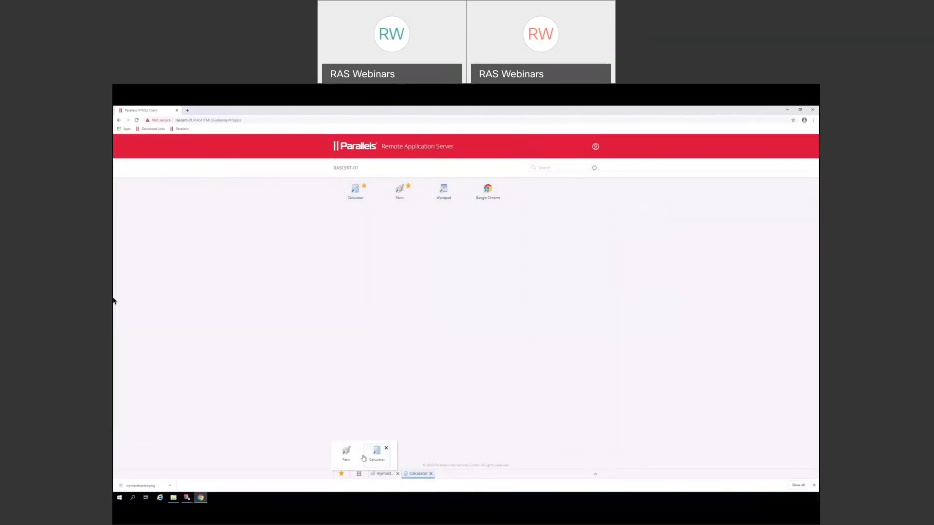
mouse_move(380, 458)
left_click(468, 346)
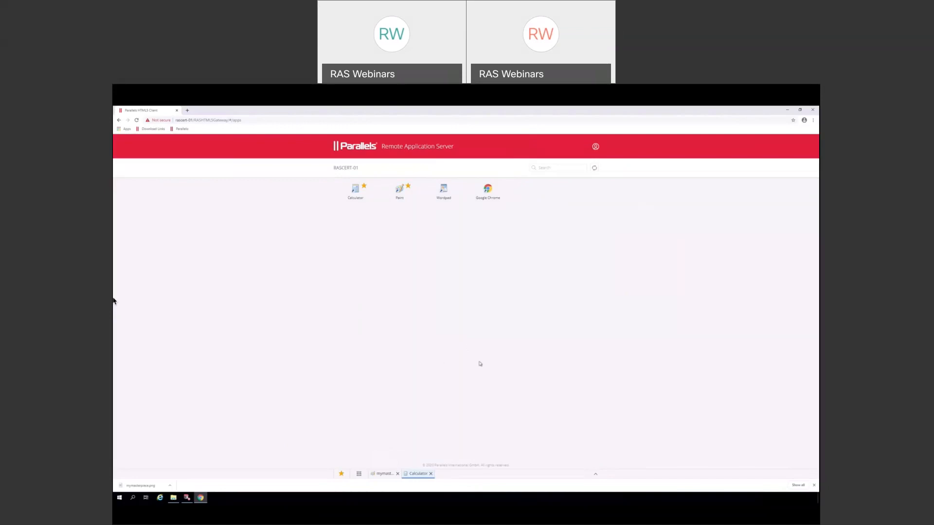
- Close the Calculator and mymasterpiece Paint sessions
left_click(431, 474)
left_click(398, 474)
left_click(399, 191)
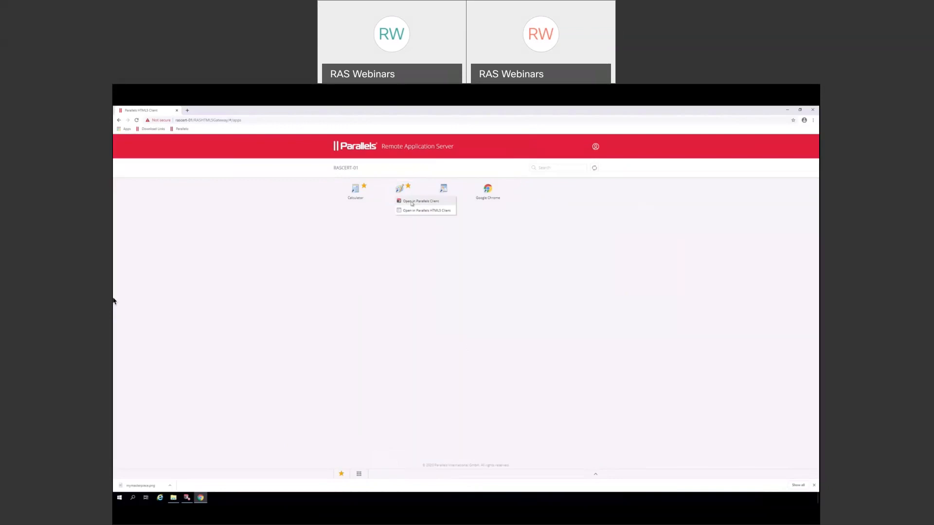
- Launch Paint in the native Parallels Client, accepting the certificate alert and session warning
left_click(409, 246)
left_click(399, 193)
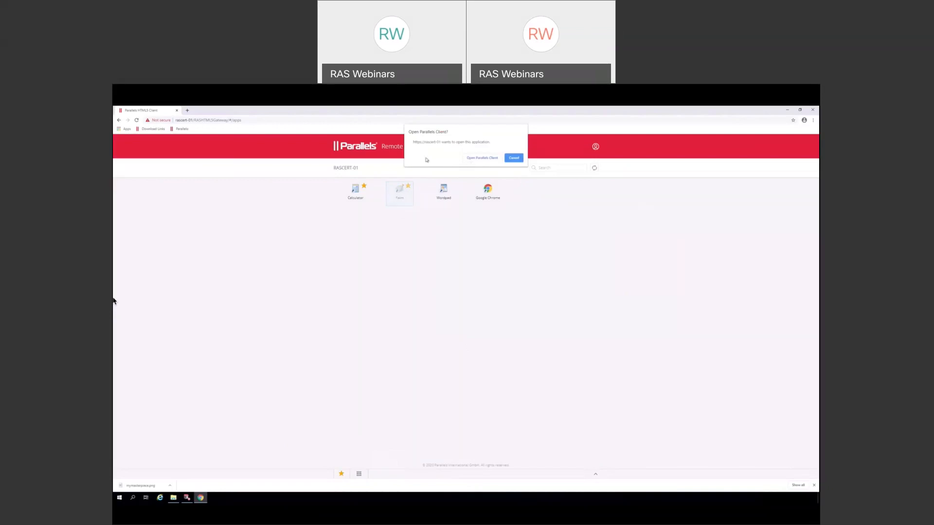
left_click(474, 159)
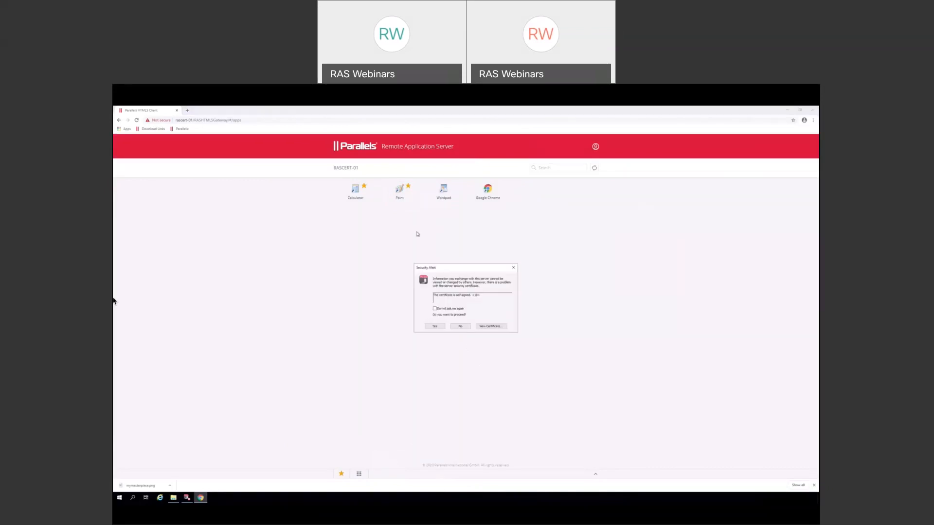
left_click(435, 326)
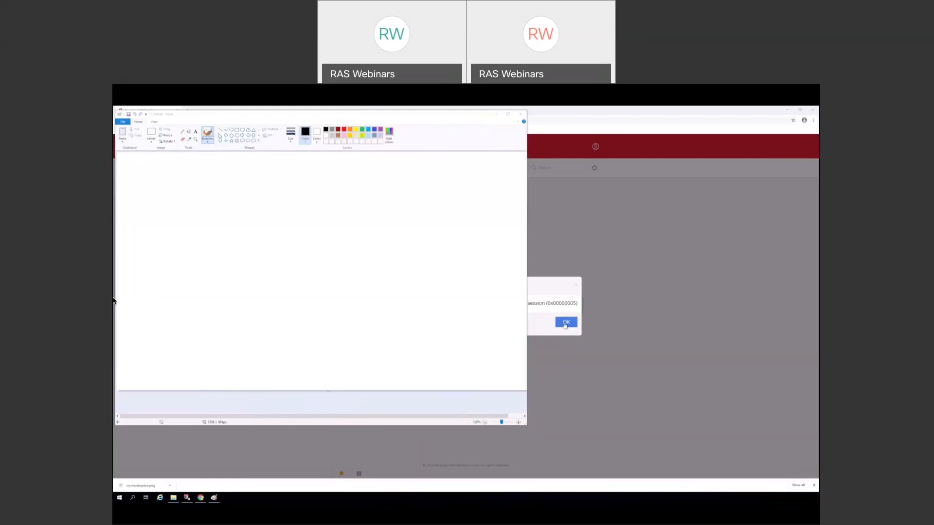
left_click(566, 323)
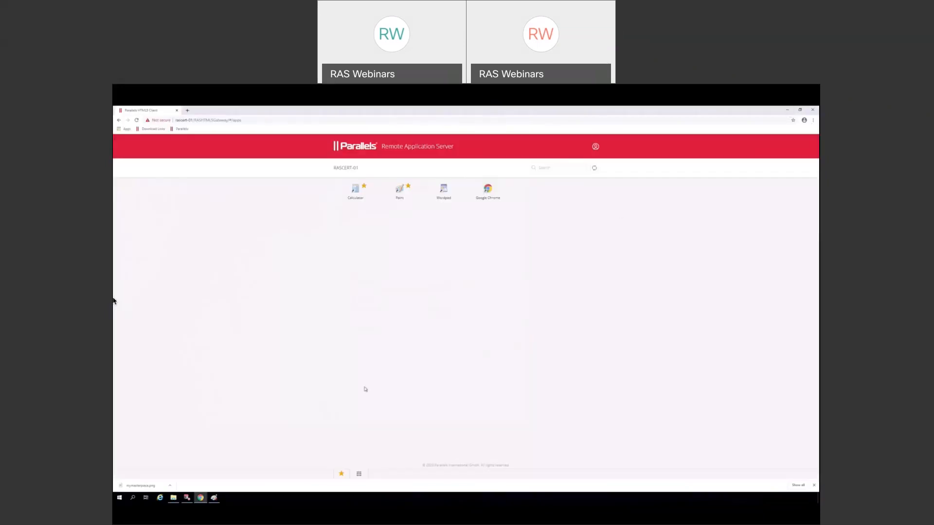
mouse_move(215, 499)
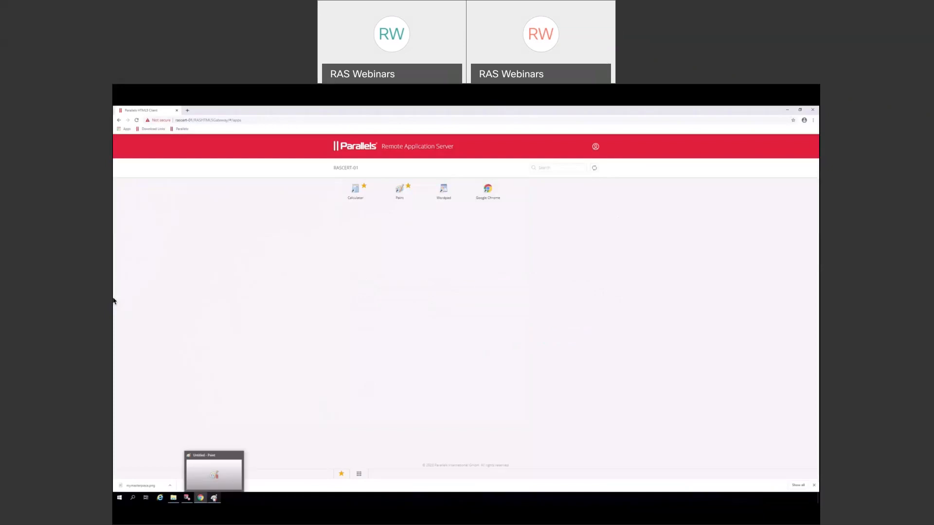
mouse_move(217, 482)
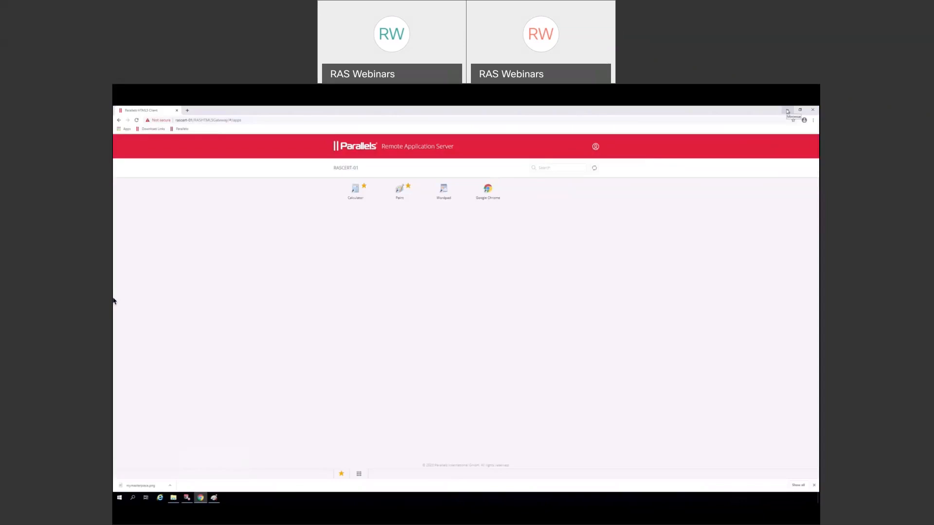
left_click(788, 111)
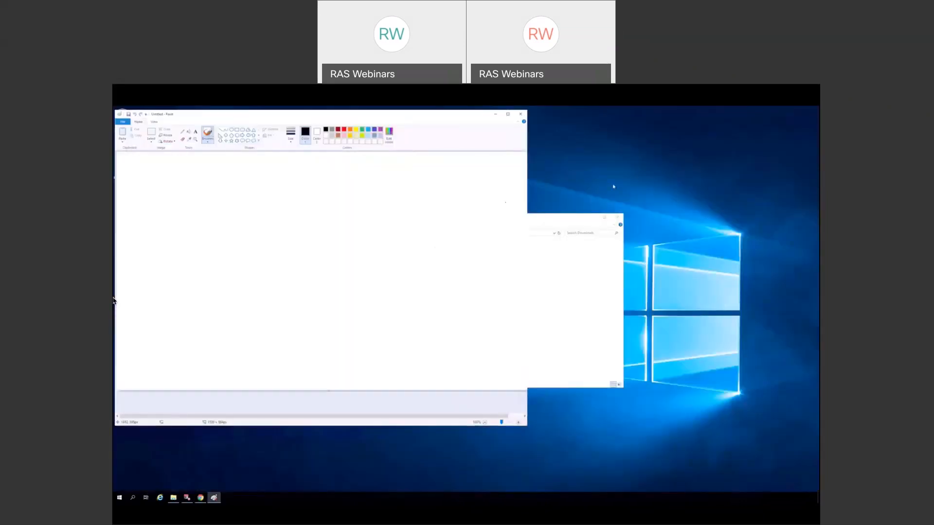
- Close the Downloads folder window and move Paint to the centre of the desktop
left_click_drag(554, 218, 559, 218)
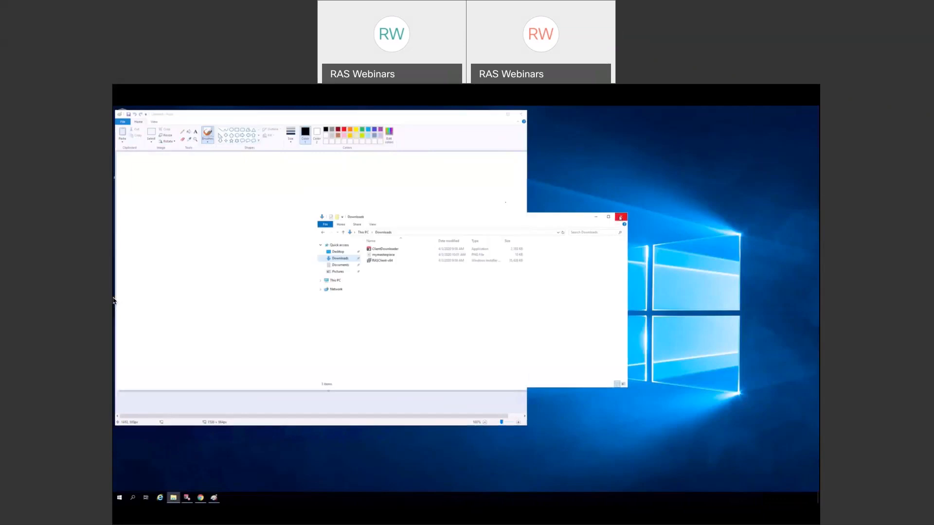
left_click(621, 218)
left_click_drag(320, 120, 410, 145)
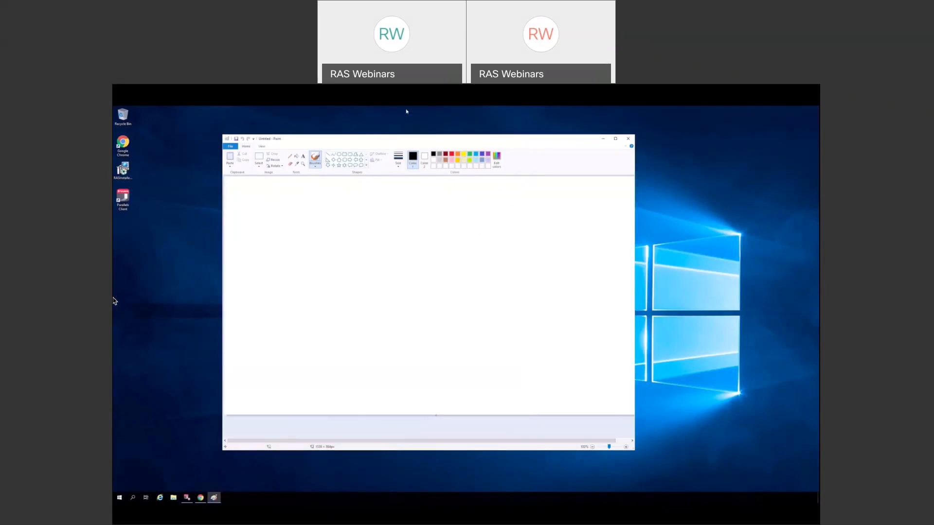
- Browse This PC in Paint's Save As dialog, then cancel without saving
left_click(234, 147)
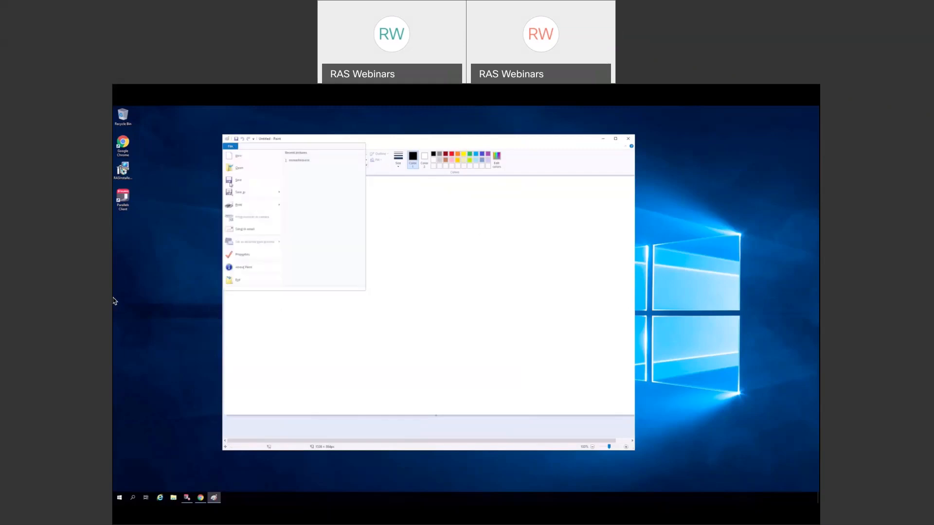
left_click(240, 194)
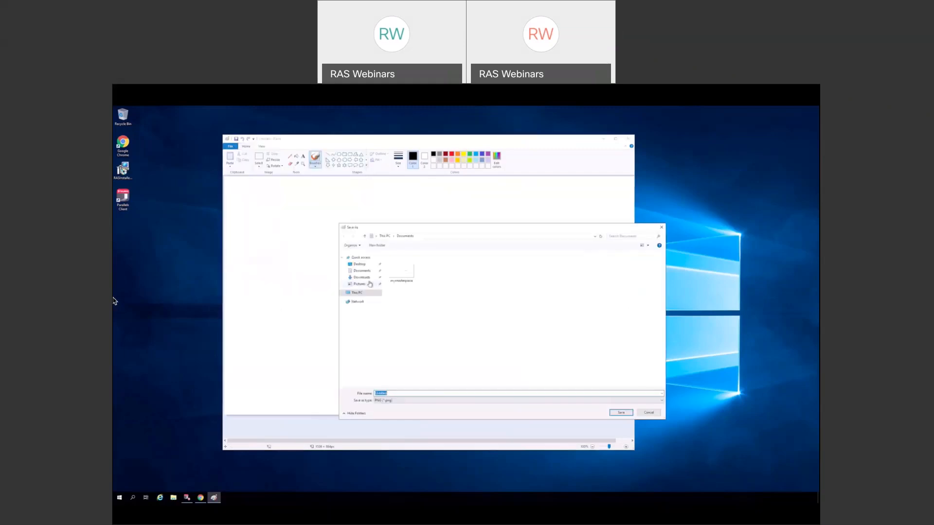
left_click(342, 294)
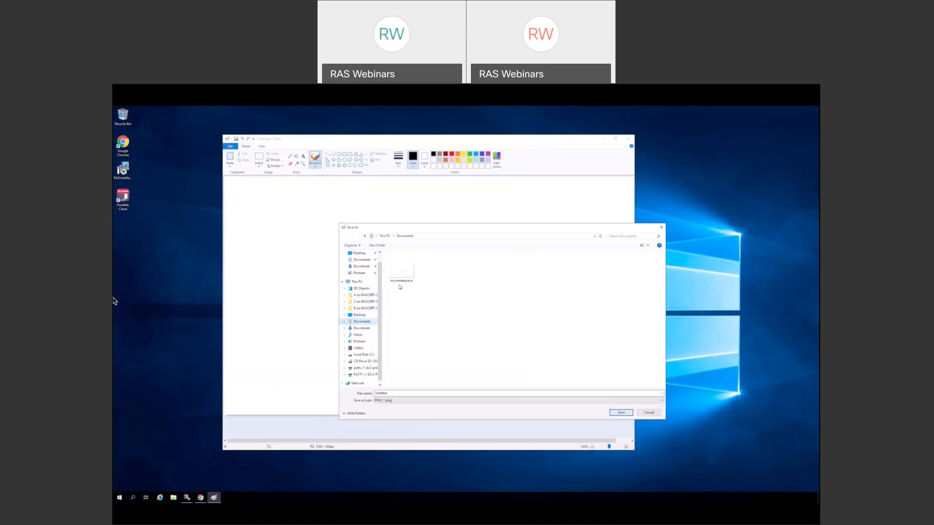
left_click(649, 413)
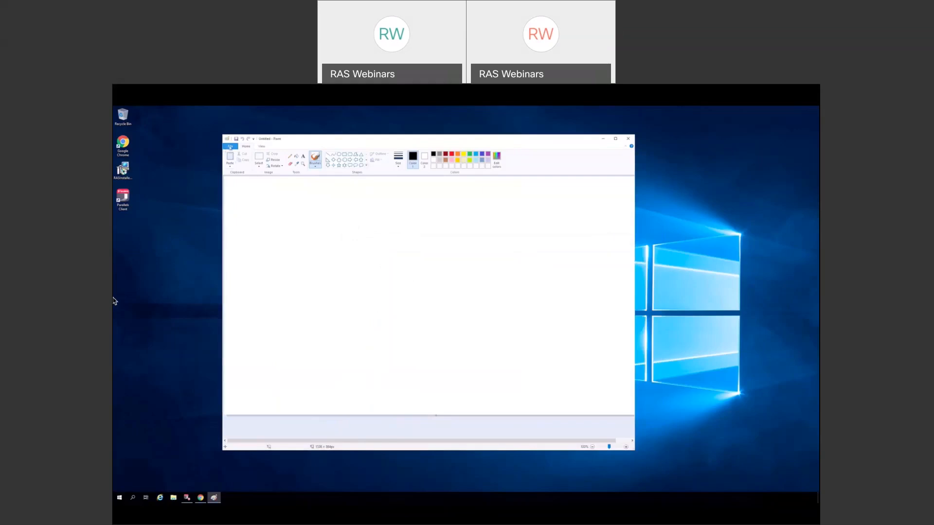
left_click(230, 147)
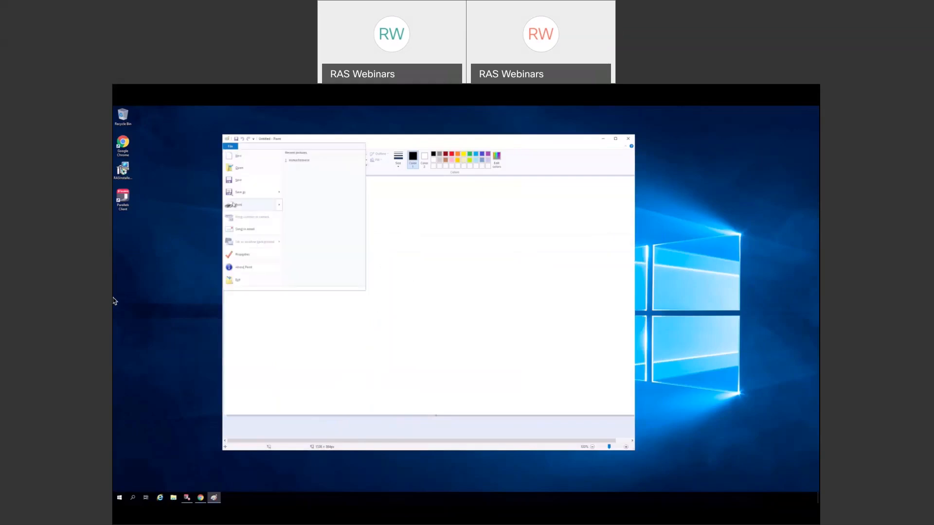
left_click(234, 205)
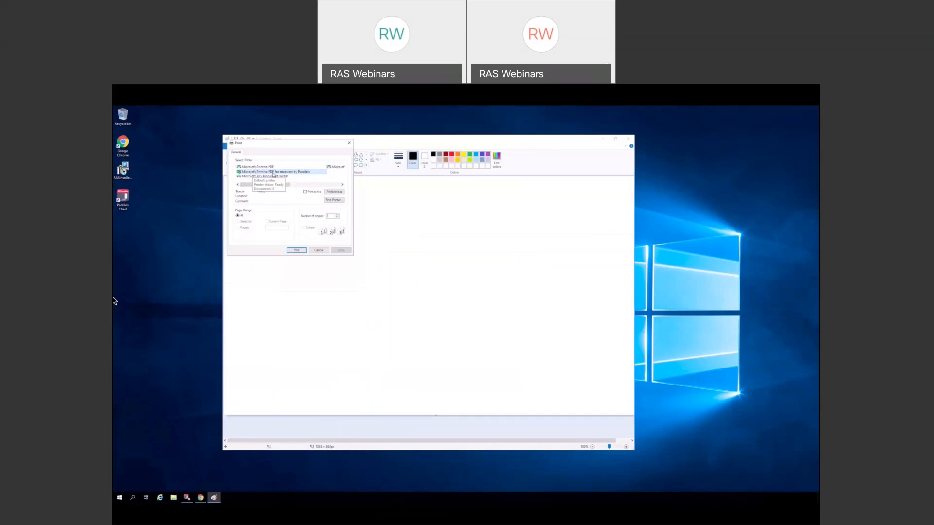
left_click(322, 185)
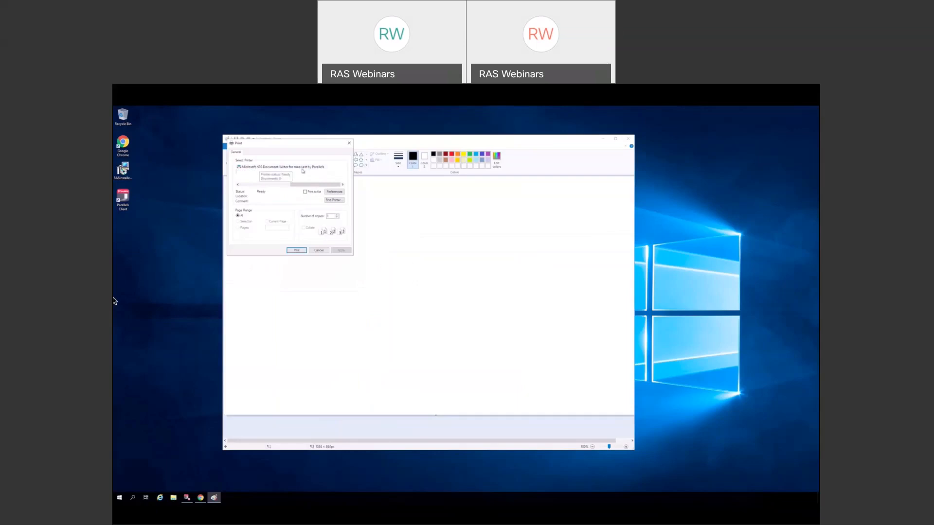
left_click_drag(306, 183, 256, 184)
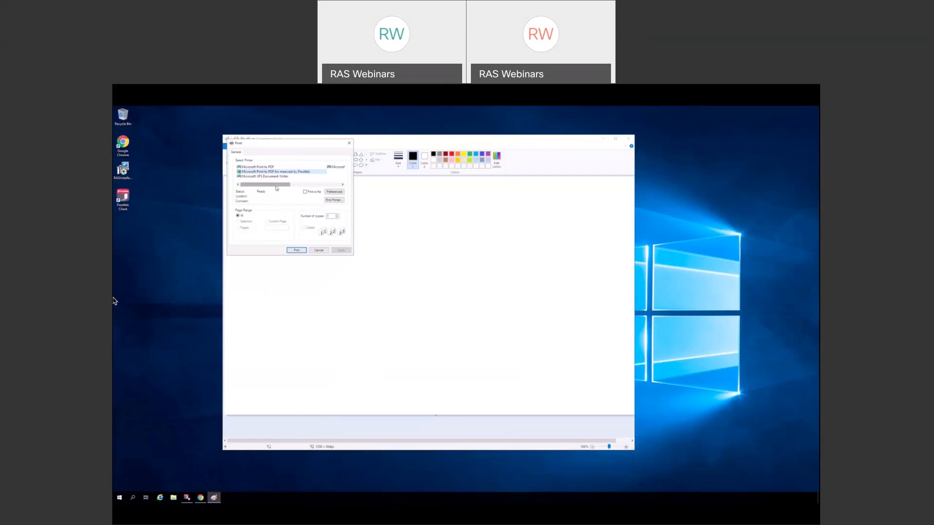
left_click(320, 251)
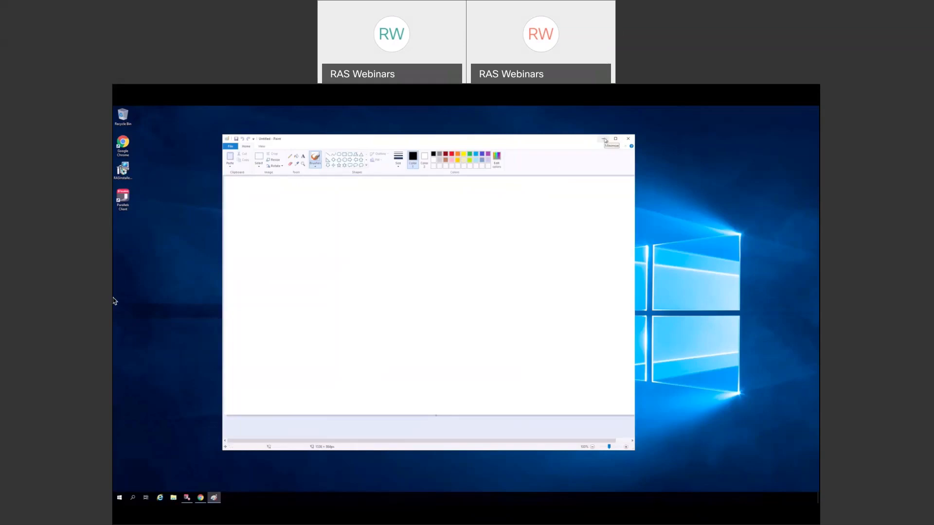
- Minimize Paint, open Parallels Client from its desktop icon, then switch back to Chrome
left_click(604, 140)
double_click(127, 200)
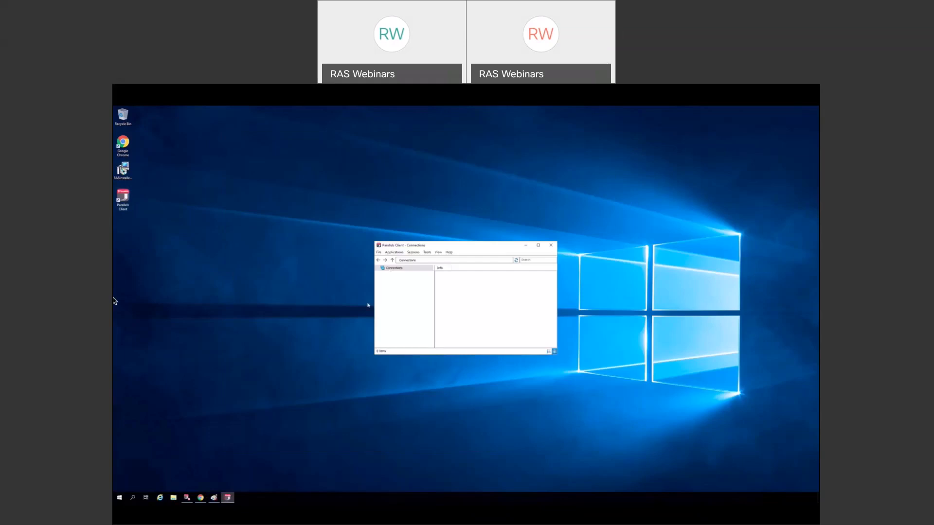
mouse_move(201, 498)
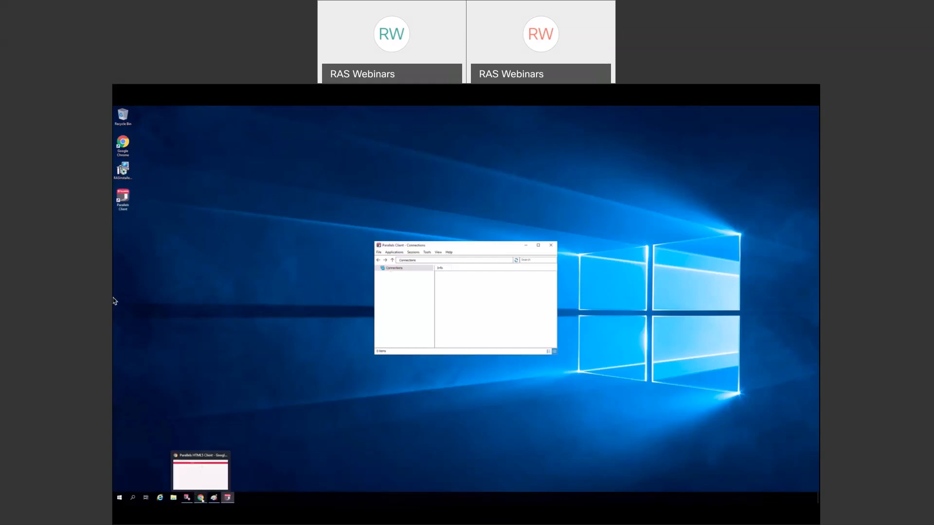
left_click(201, 497)
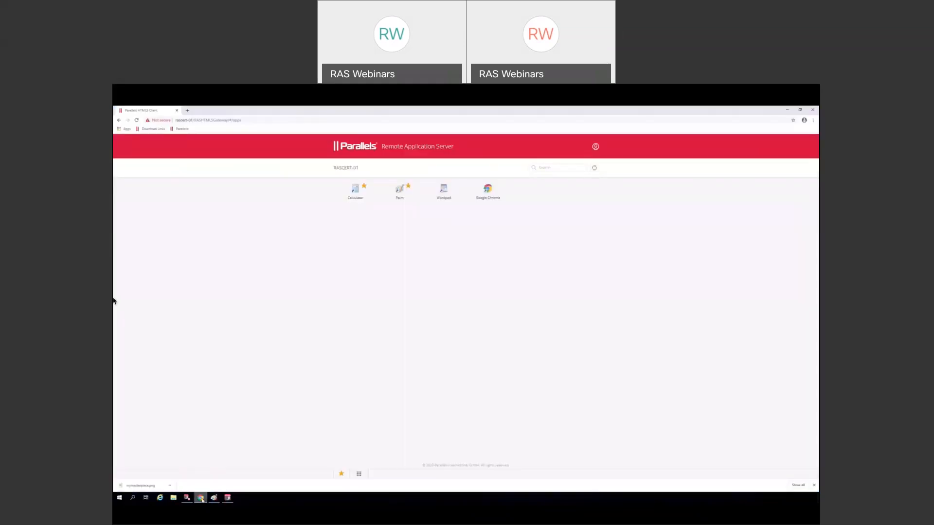
left_click(596, 148)
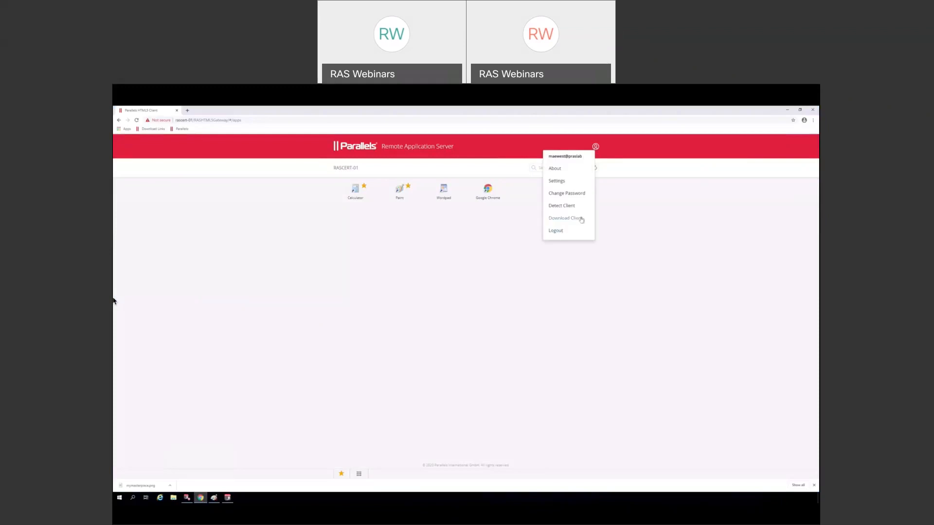
left_click(581, 194)
left_click(558, 181)
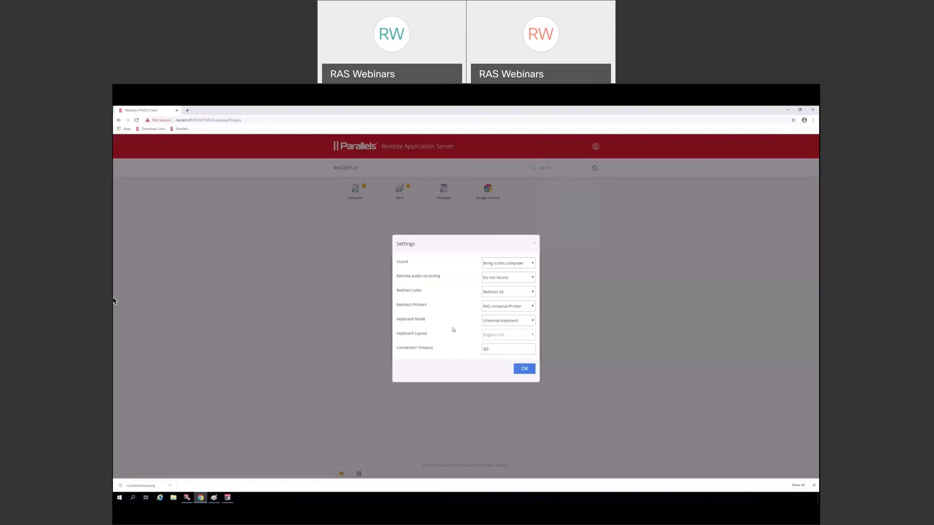
left_click(532, 323)
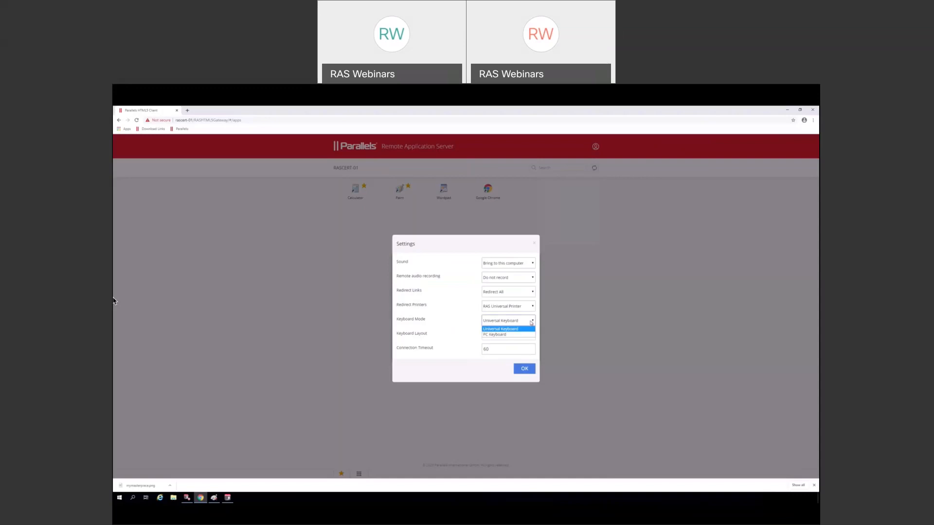
left_click(507, 336)
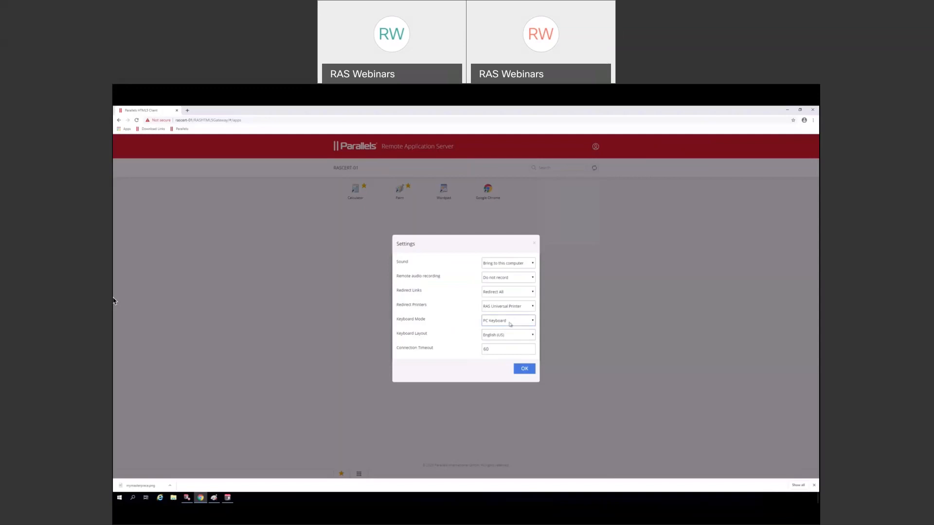
left_click(513, 324)
left_click(494, 329)
left_click(534, 245)
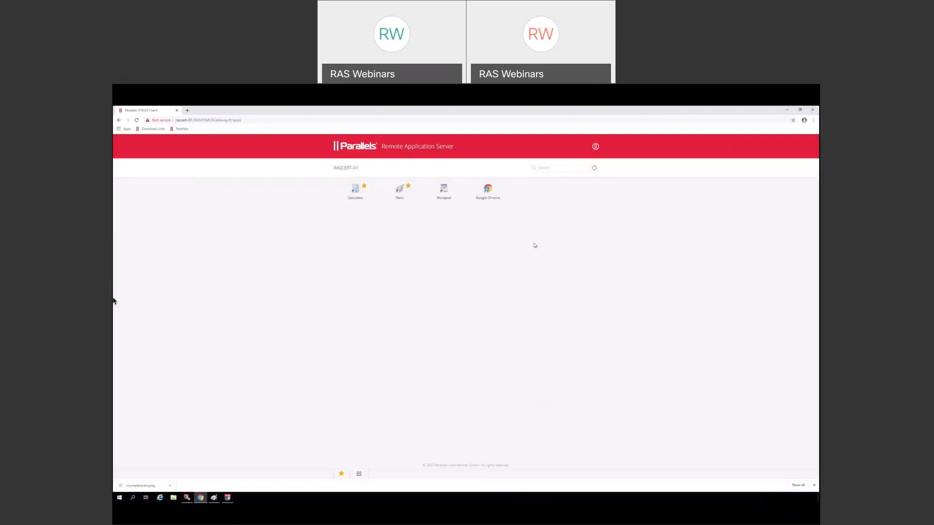
- From the user menu's Download Client page, configure and launch the native Parallels Client for this server
left_click(596, 147)
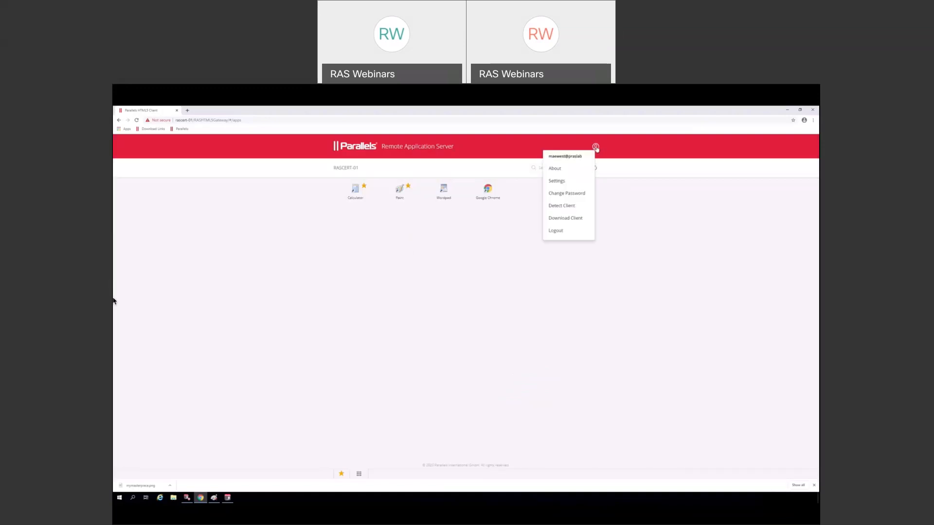
left_click(564, 219)
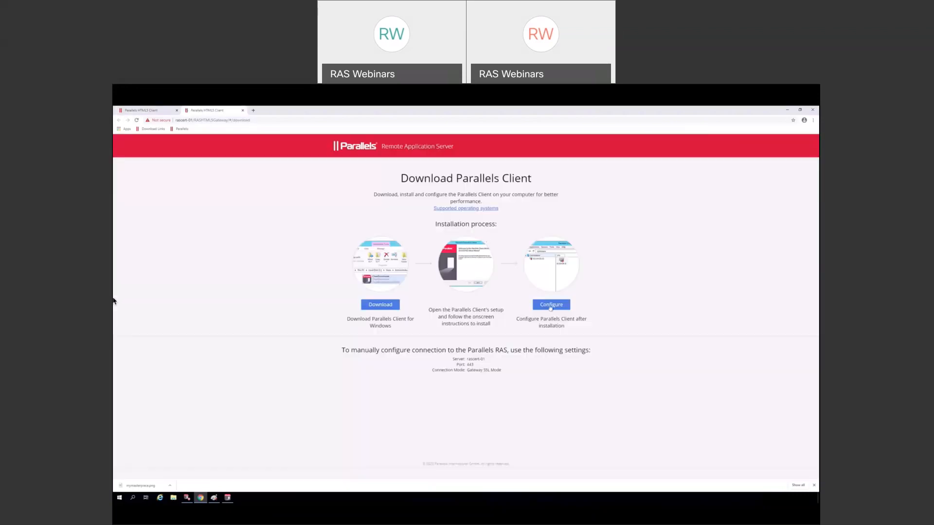
left_click(551, 307)
left_click(481, 159)
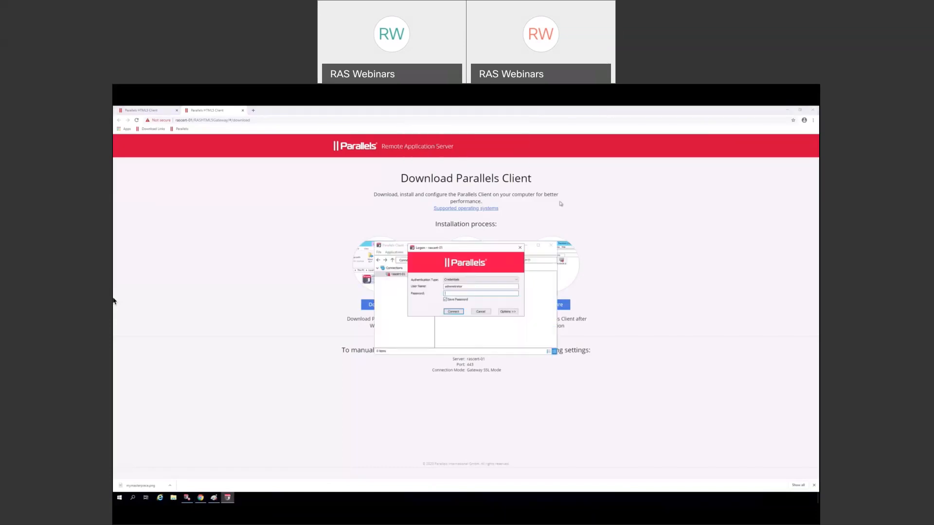
left_click(787, 111)
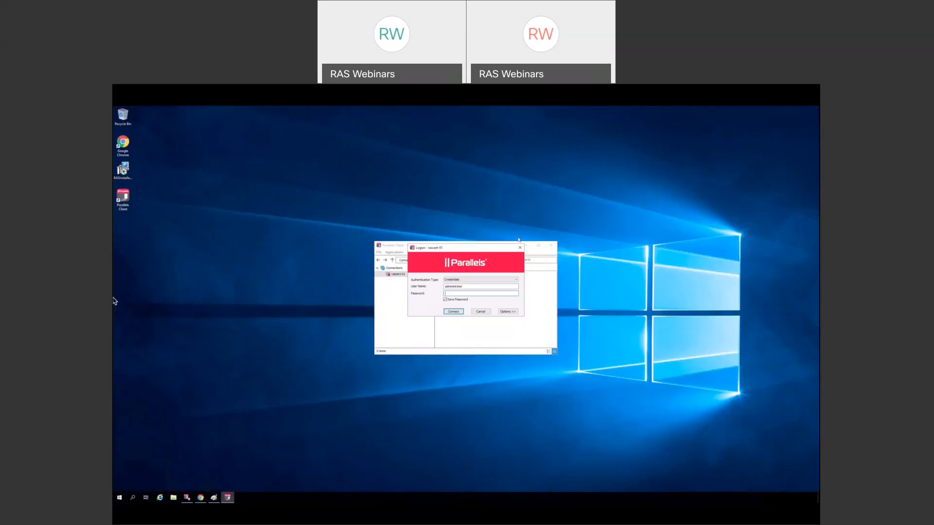
- Replace the user name in the logon dialog and connect to rascert-01
left_click_drag(468, 287, 434, 287)
type("mad")
left_click(456, 312)
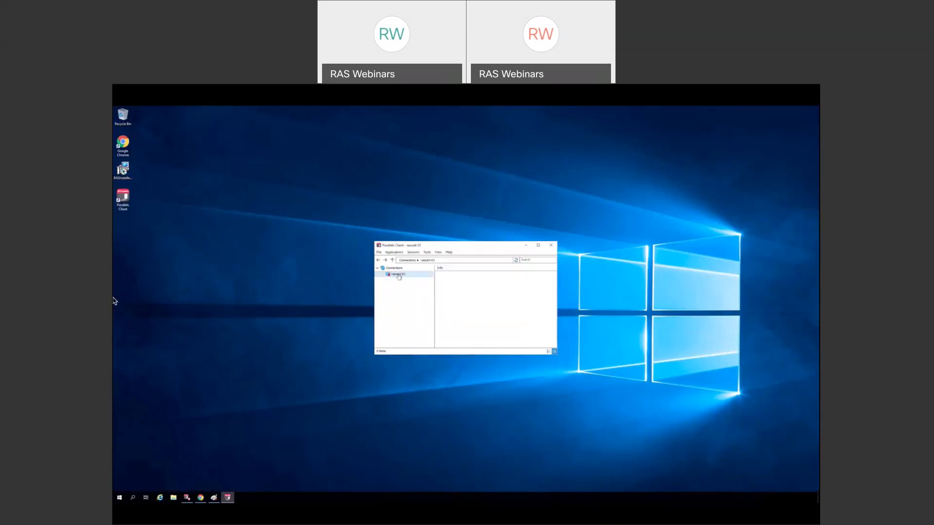
- Refresh rascert-01 to list Calculator, Paint, Wordpad and Chrome, enlarge the window, then create and delete desktop shortcuts
left_click(517, 261)
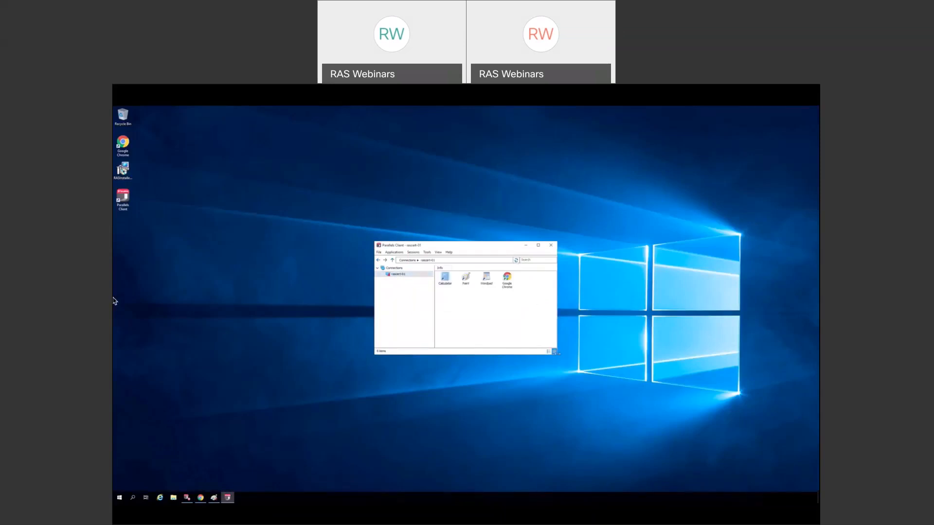
left_click_drag(559, 357, 603, 382)
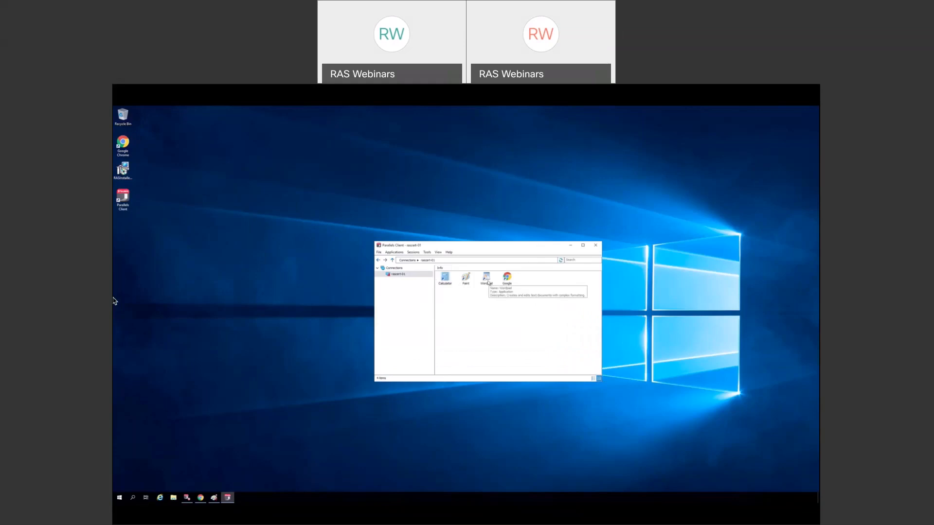
right_click(406, 275)
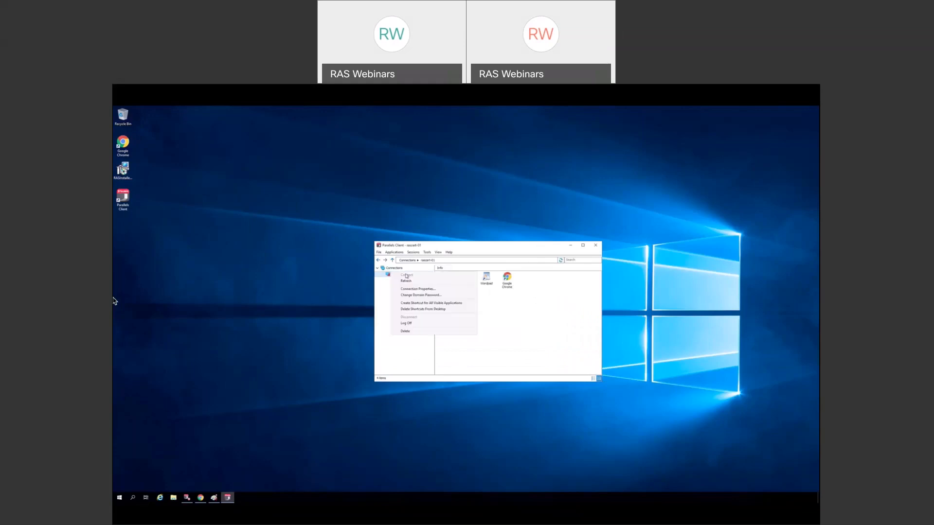
left_click(419, 303)
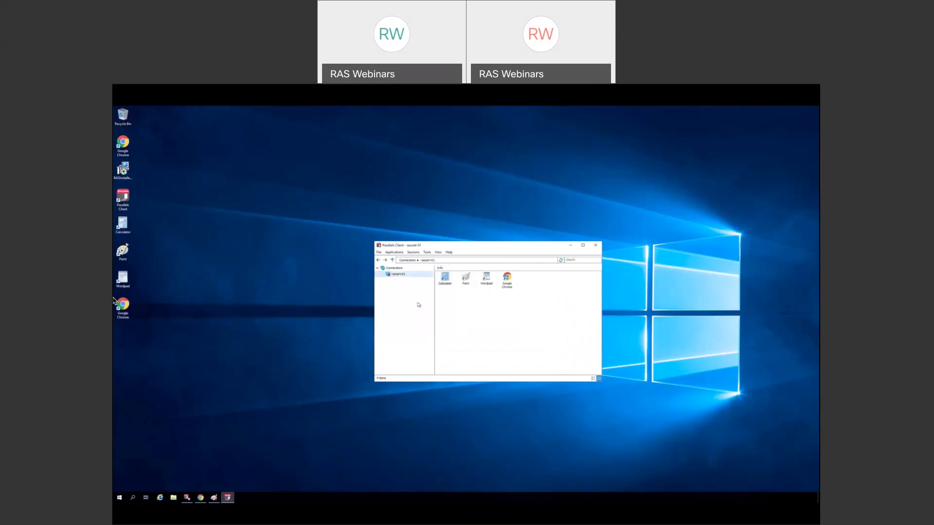
right_click(410, 277)
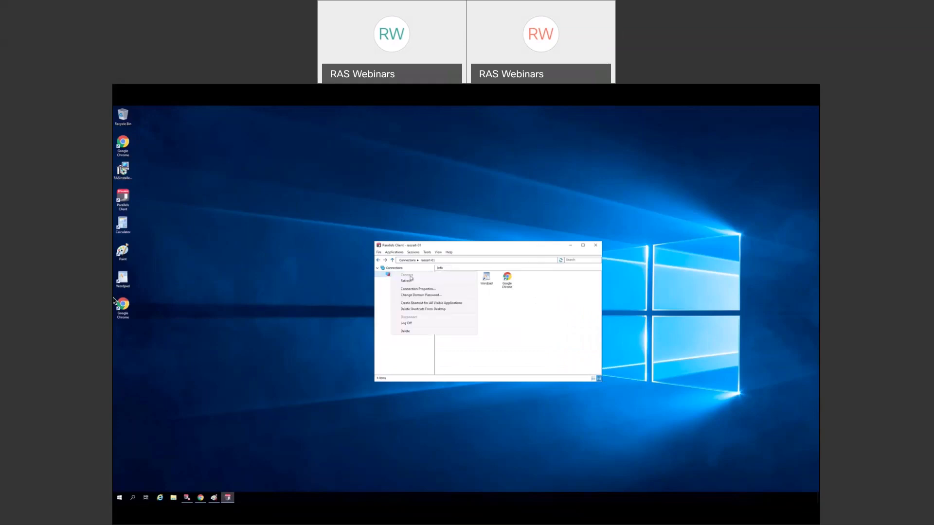
left_click(420, 310)
- Check the Single Sign-On settings in the client Options and cancel without changes
left_click(428, 253)
left_click(431, 260)
left_click(453, 255)
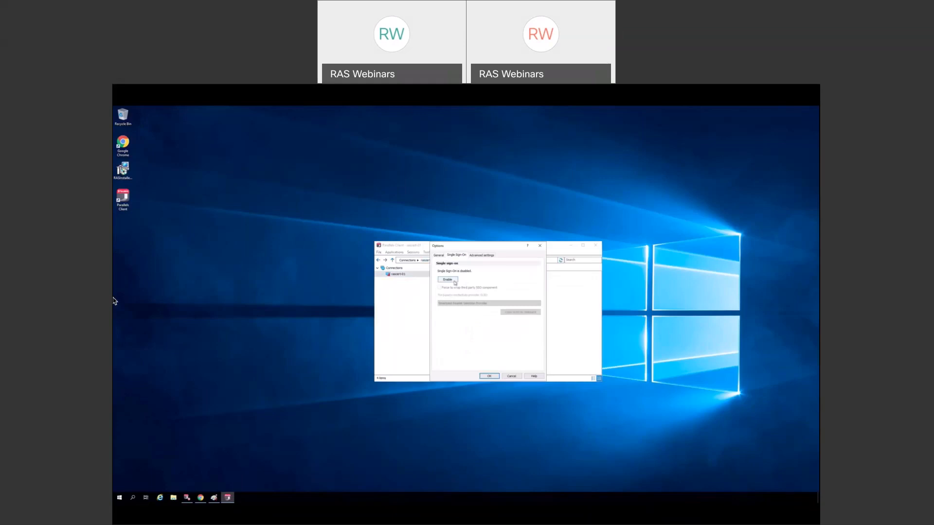
left_click(515, 376)
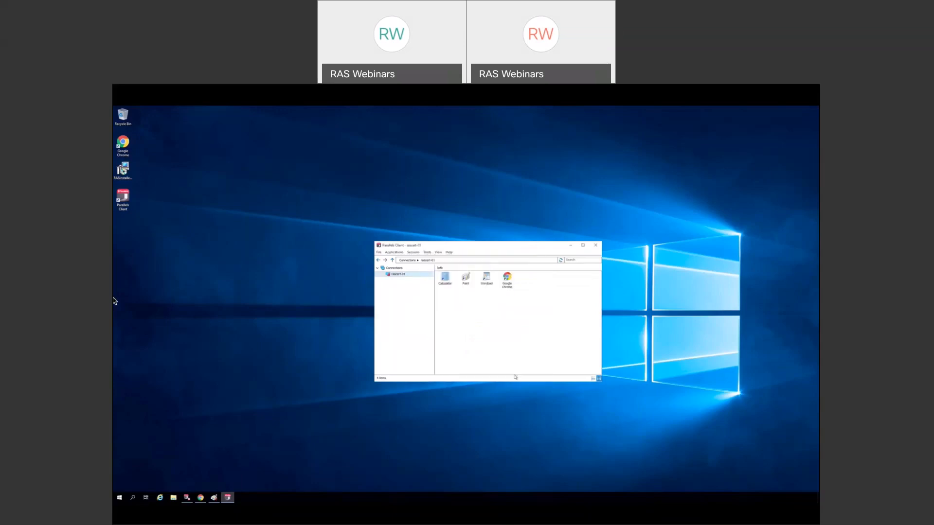
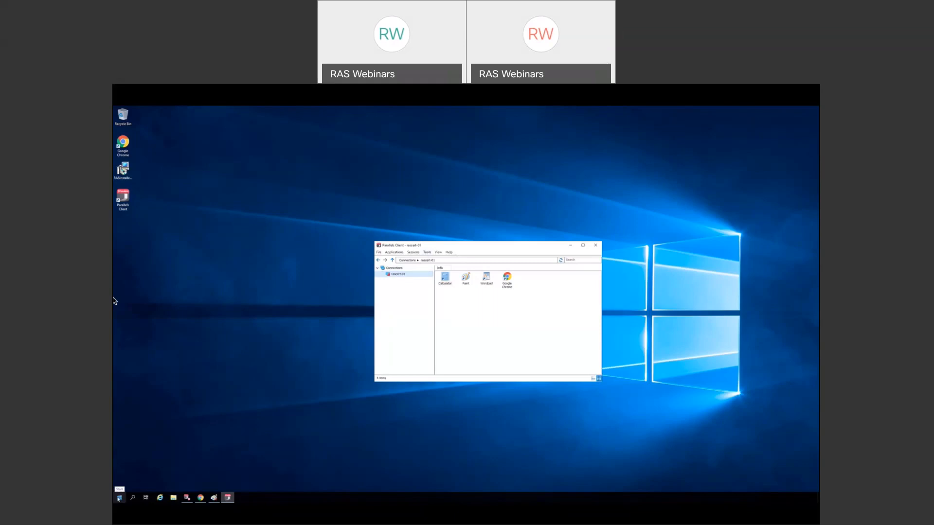
- Browse the published RAS applications folder in the remote desktop's Start menu
left_click(119, 497)
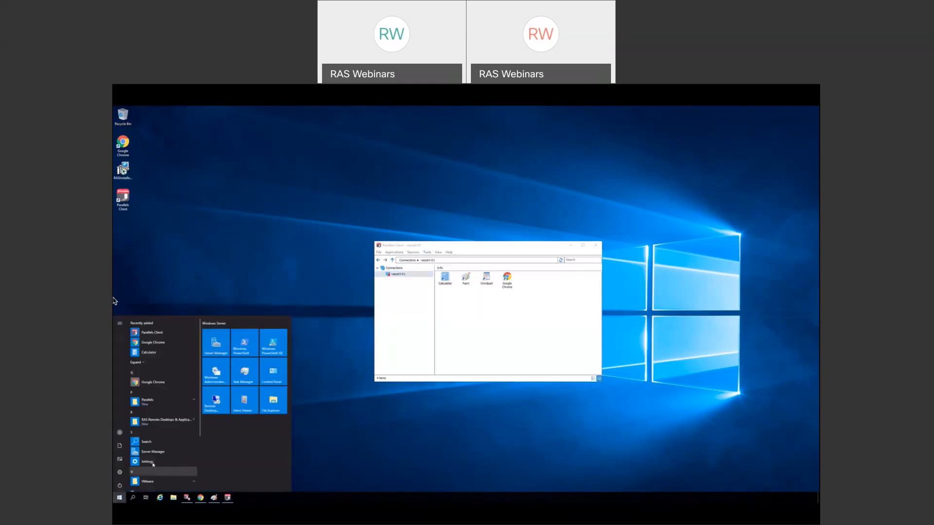
left_click(171, 421)
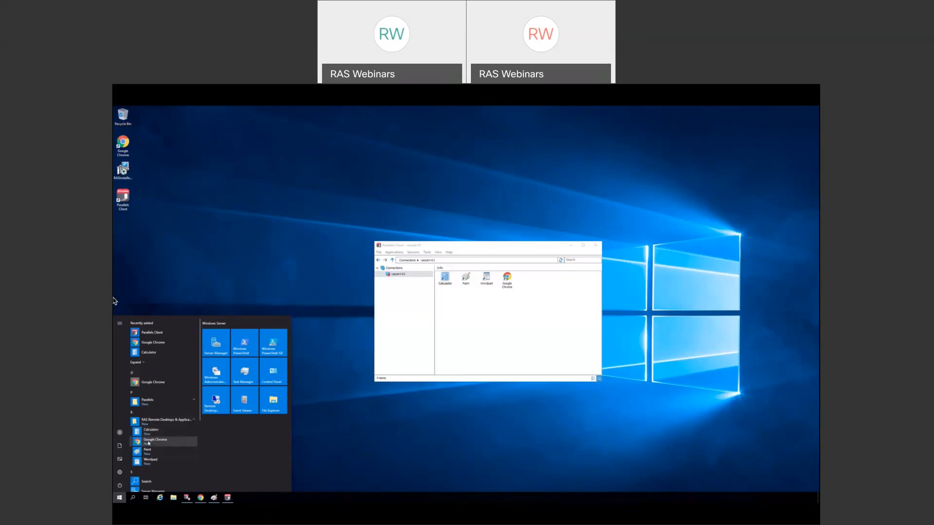
left_click(361, 445)
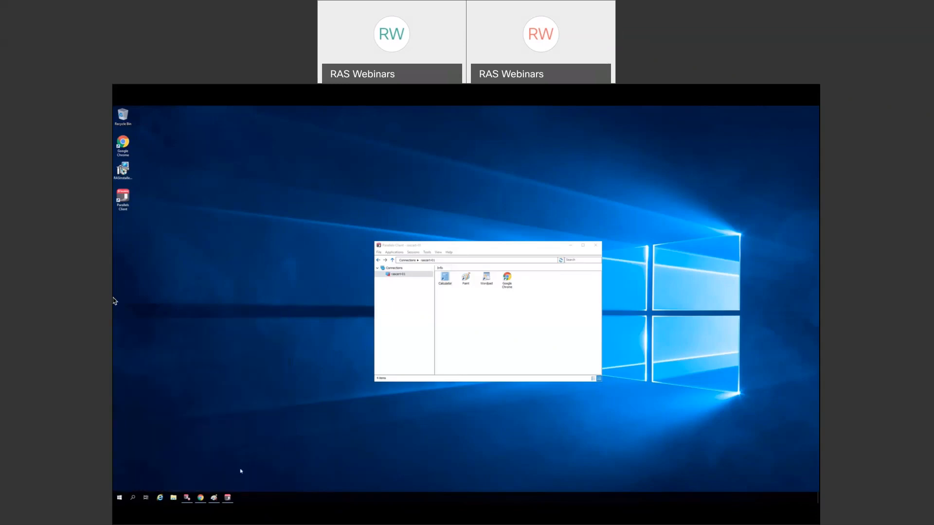
- Preview the PRAS-01, JMU, Global Corp and Intercontinental Health HTML5 login pages, then return to the applications list
left_click(201, 497)
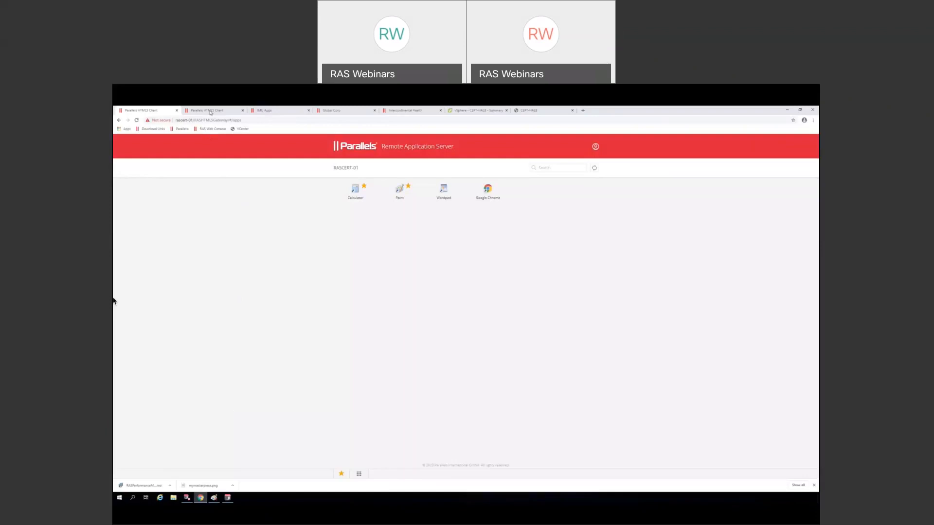
left_click(210, 110)
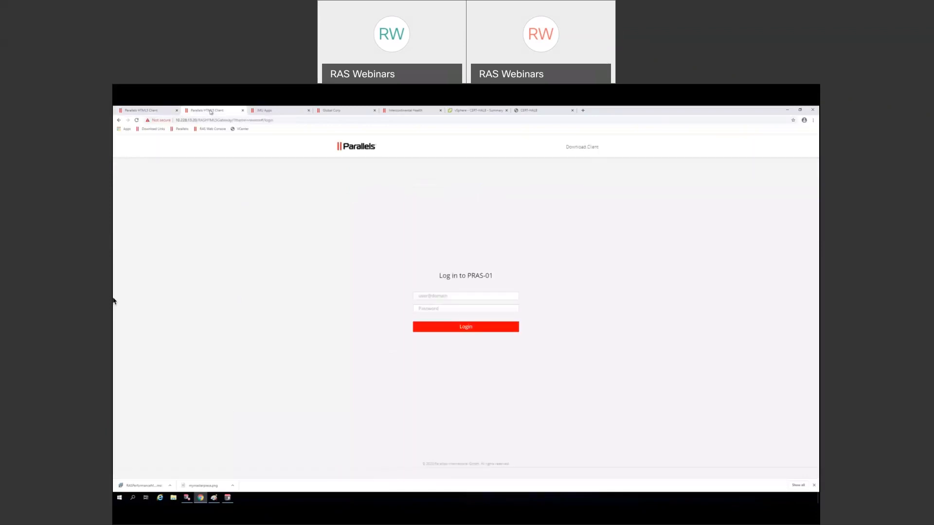
left_click(278, 111)
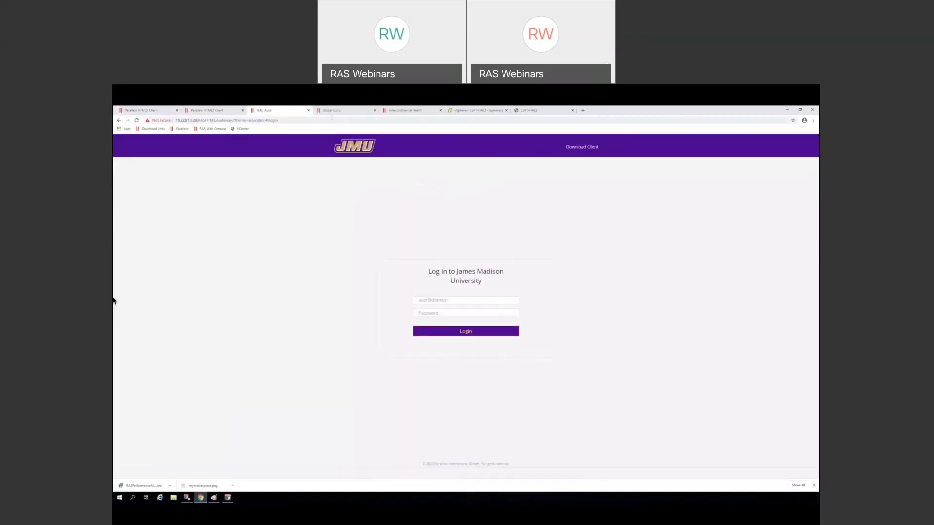
left_click(344, 113)
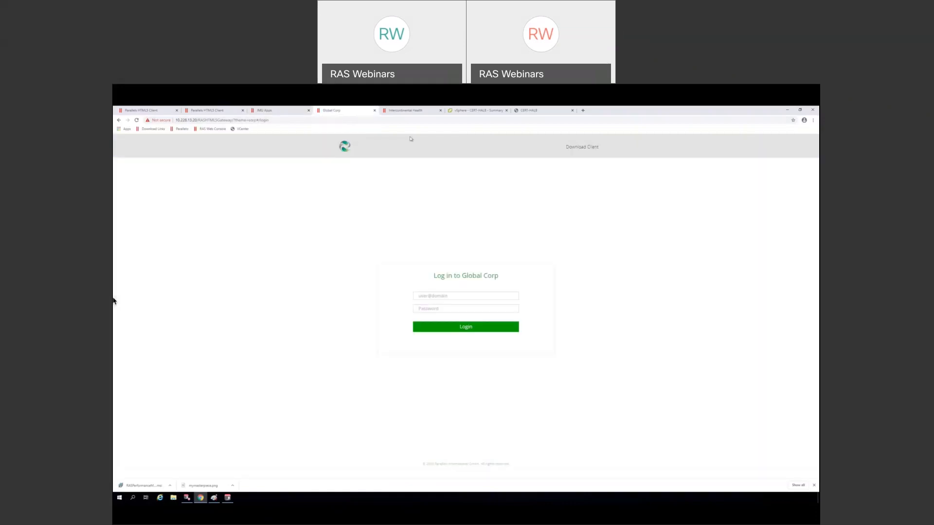
left_click(406, 113)
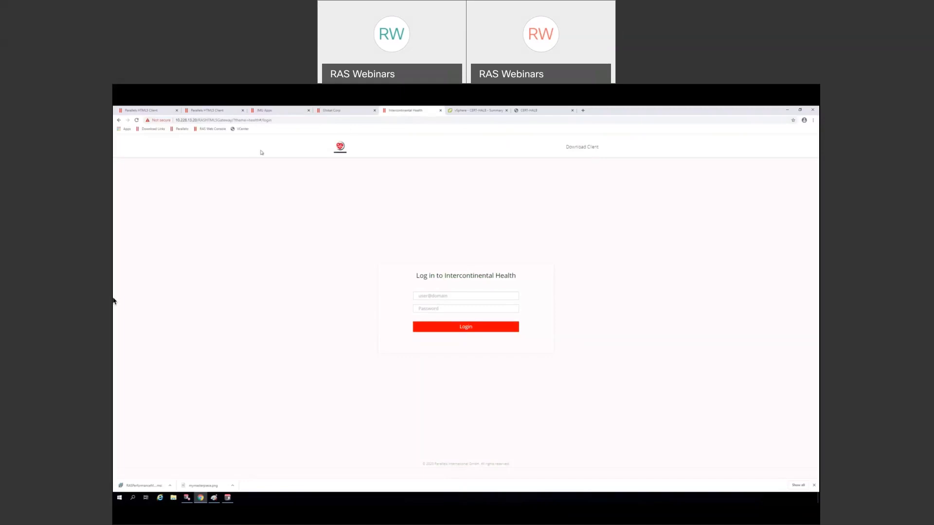
left_click(288, 114)
left_click(222, 112)
left_click(155, 112)
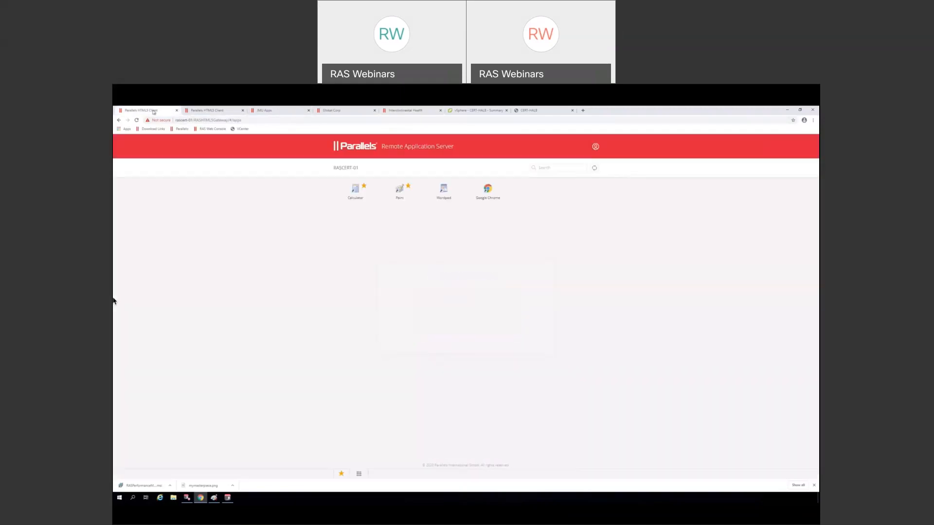
- Minimize the browser and Parallels Client, and show the farm's Themes in the RAS Console
left_click(787, 112)
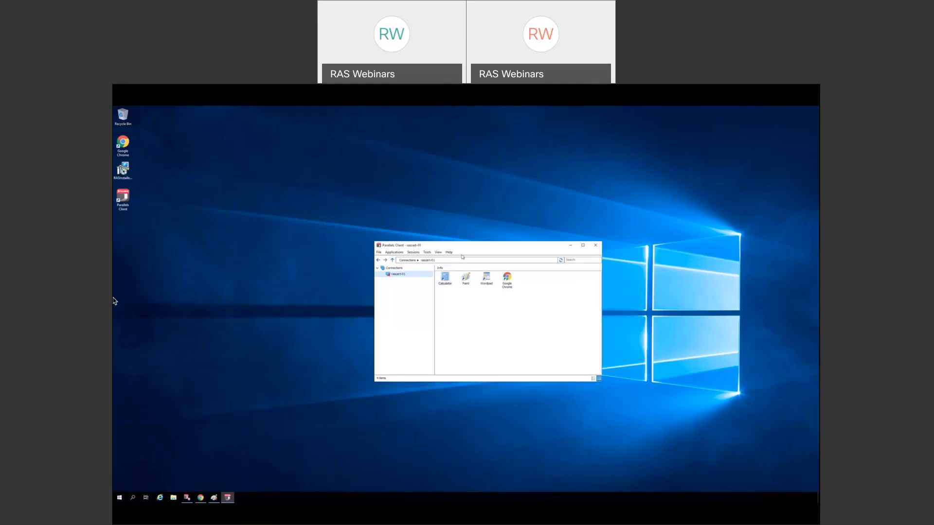
left_click(573, 247)
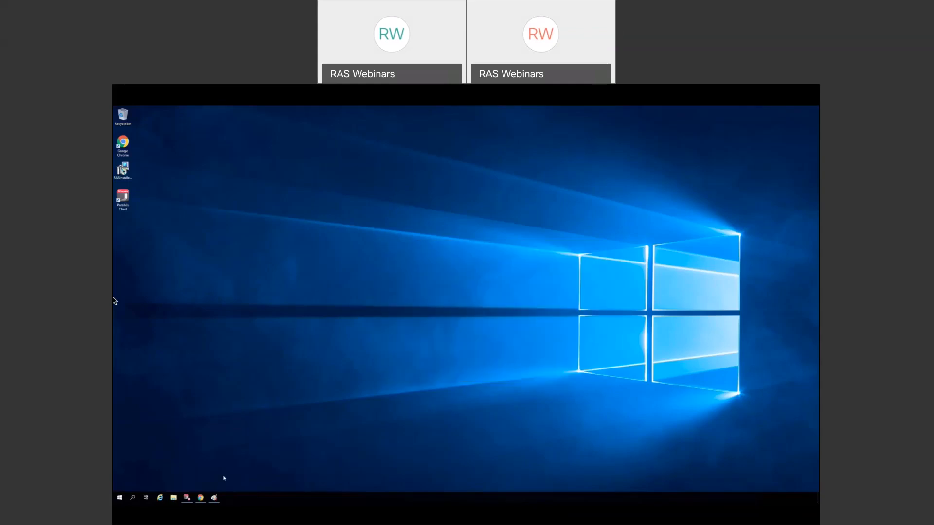
left_click(187, 498)
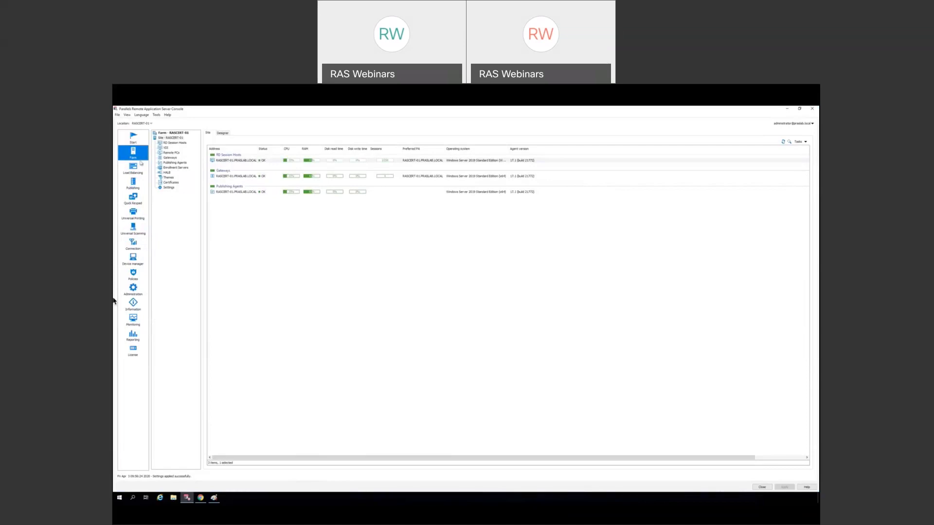
left_click(169, 179)
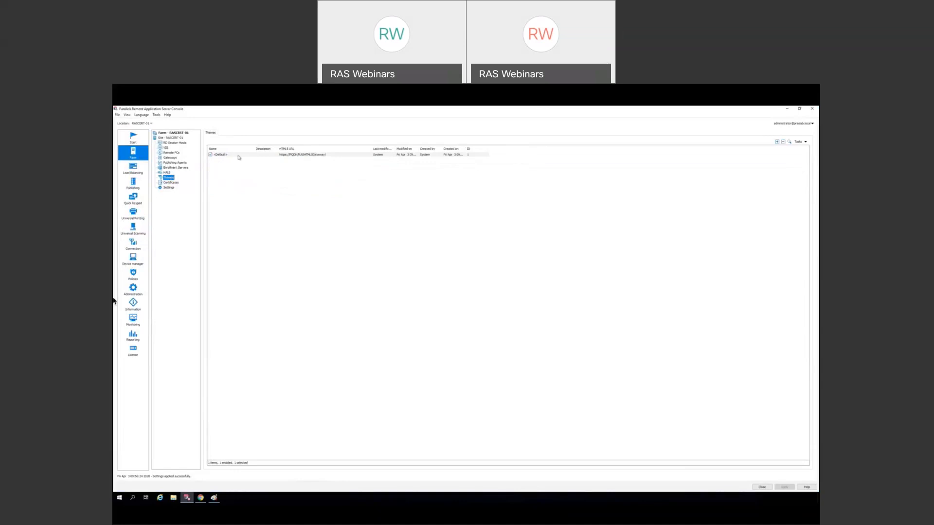
- Review the Default theme's Branding and Colors settings and cancel without changes
double_click(239, 155)
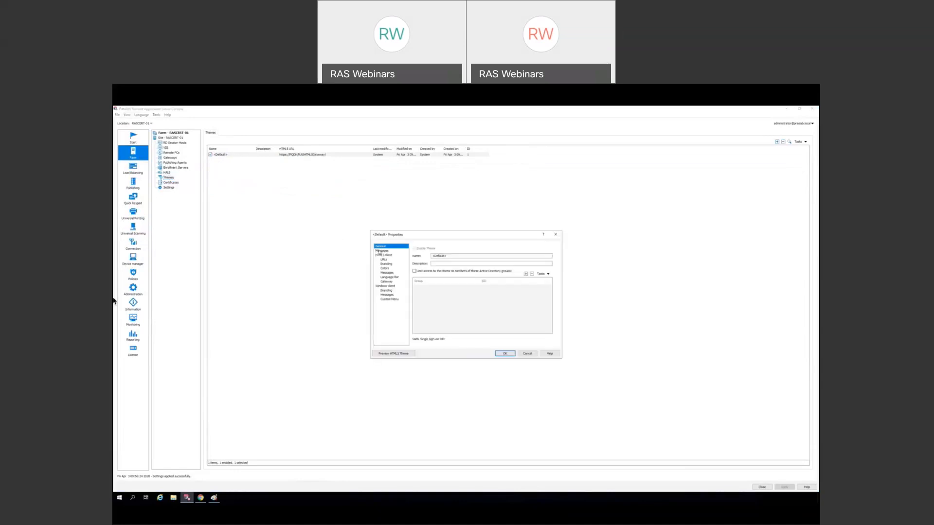
left_click(386, 263)
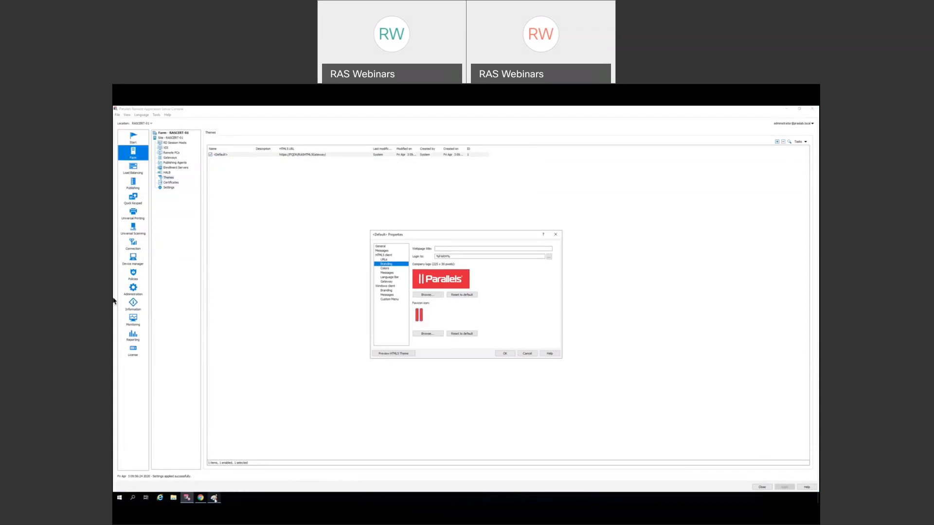
mouse_move(214, 498)
left_click(217, 480)
left_click(384, 269)
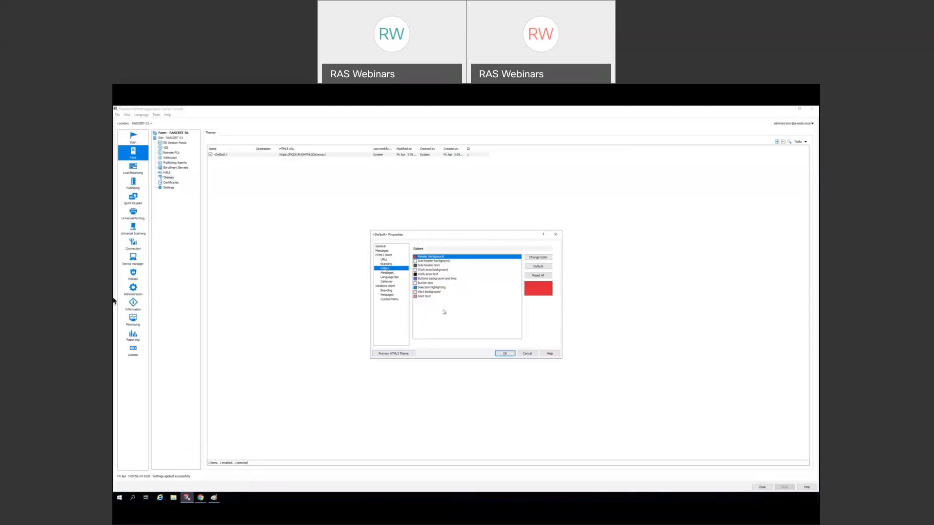
left_click(526, 354)
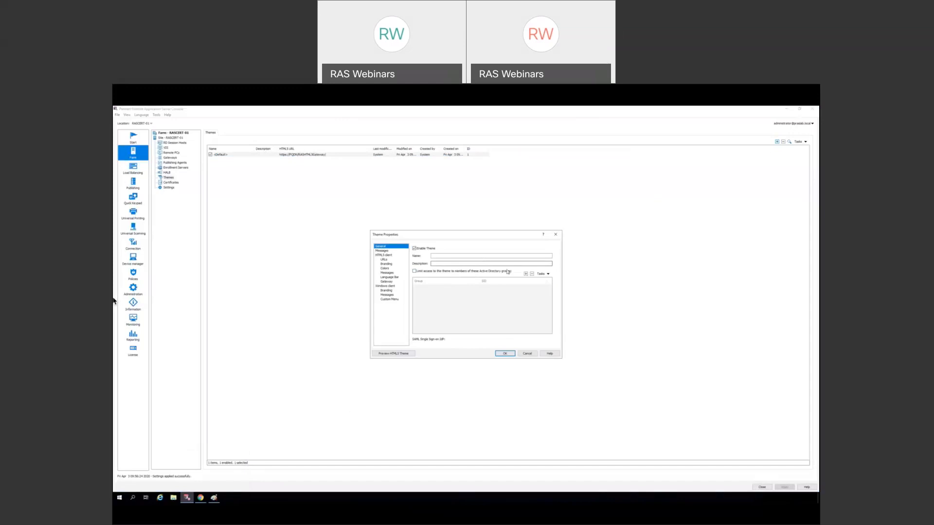
left_click(527, 354)
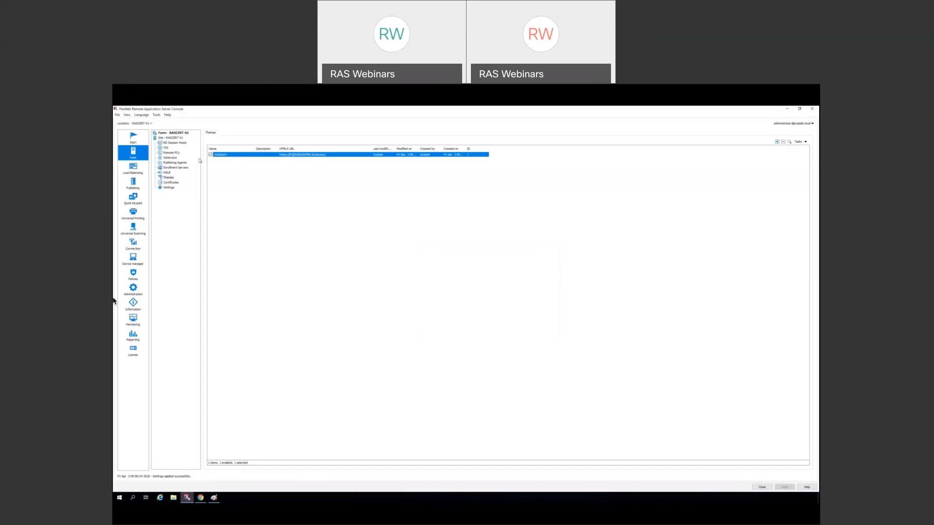
left_click(176, 138)
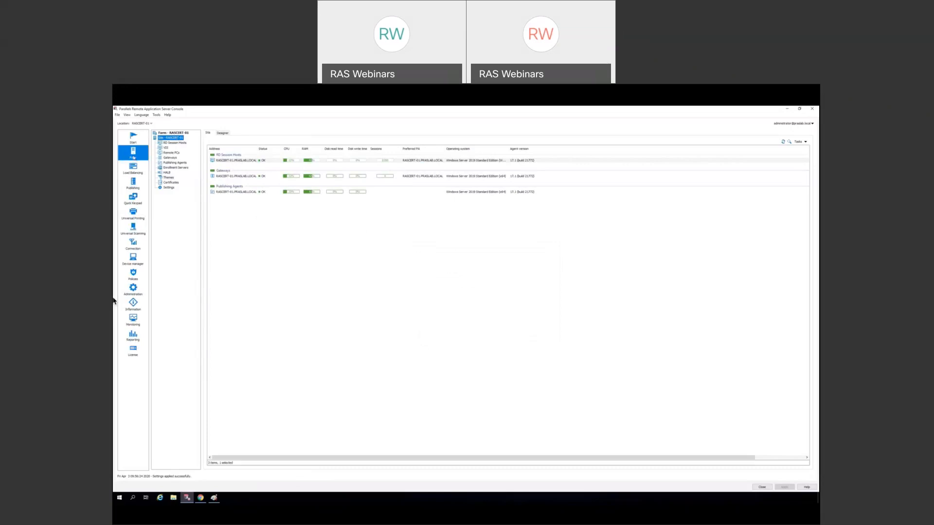
- Open the Add RAS Publishing Agent form from the site's Publishing Agents page
left_click(169, 163)
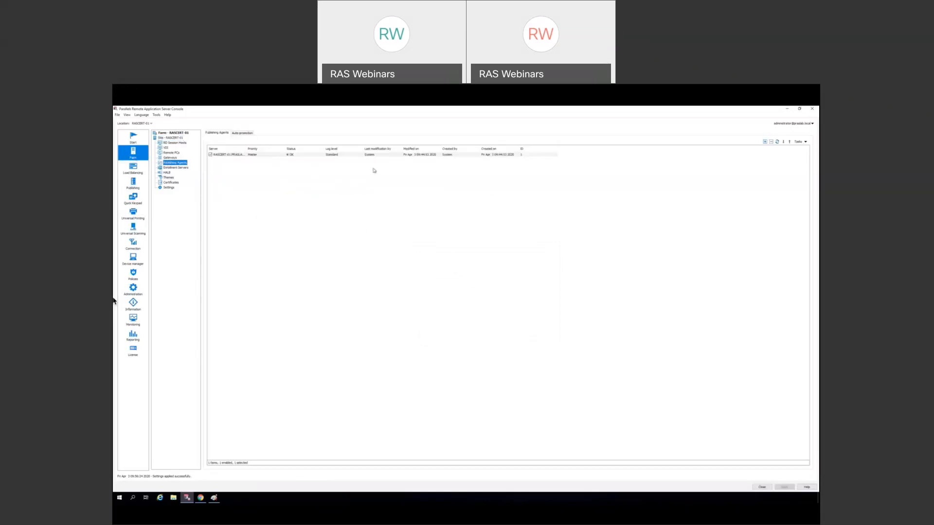
left_click(764, 142)
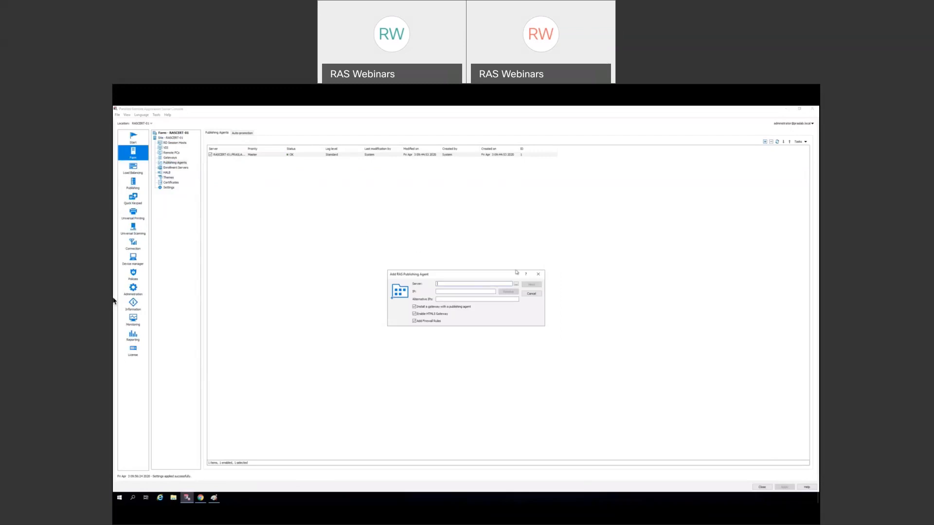
- Enter and resolve the RASCERT server name, and add it as an agent without a bundled gateway
type("RASCERT-02")
left_click(508, 292)
left_click(414, 307)
left_click(532, 285)
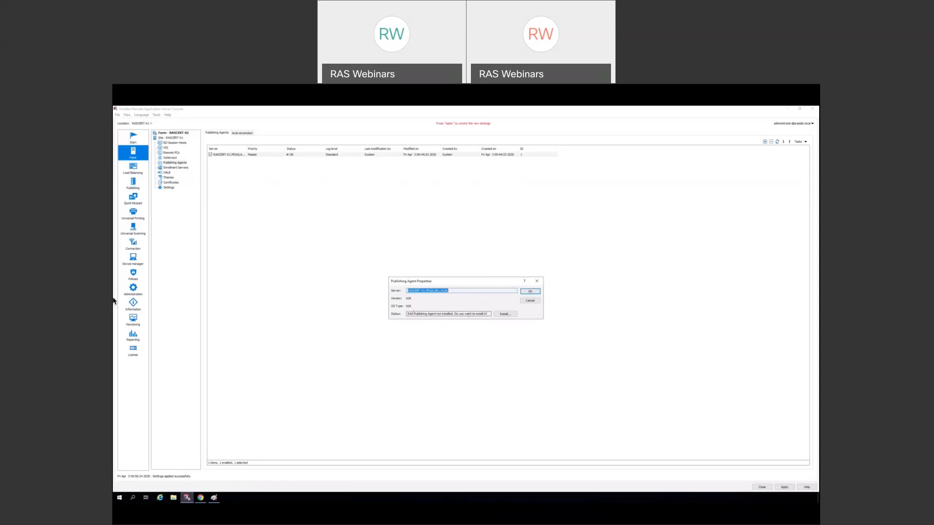
- Install the RAS Redundancy Service on RASCERT-02 and accept it as a Secondary agent
left_click(502, 315)
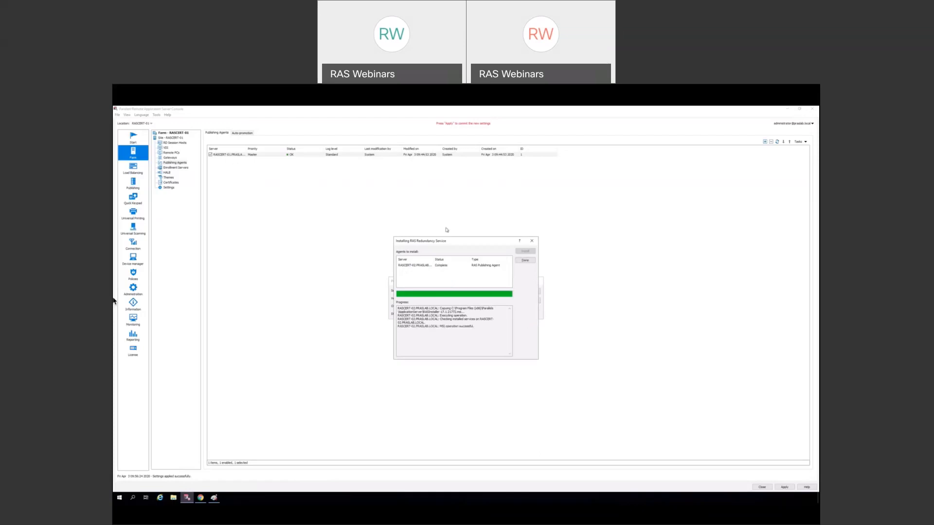
left_click(524, 261)
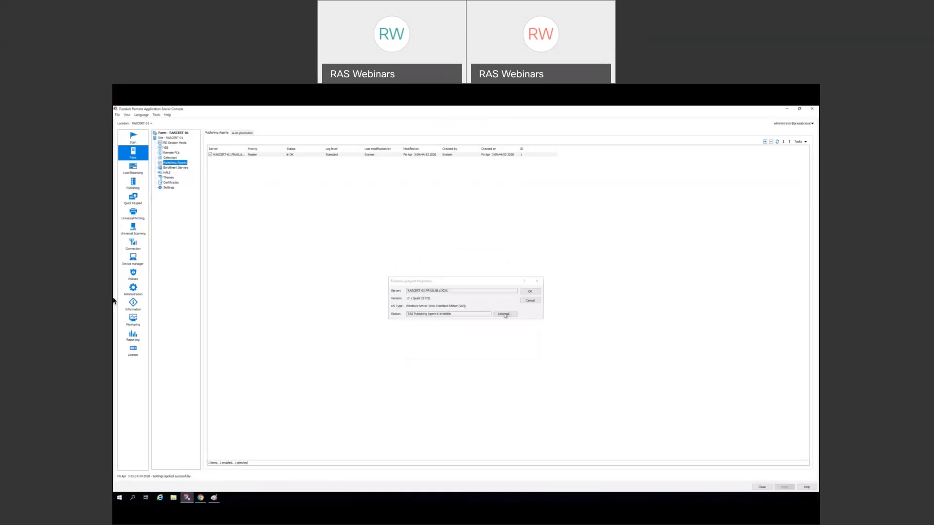
left_click(530, 291)
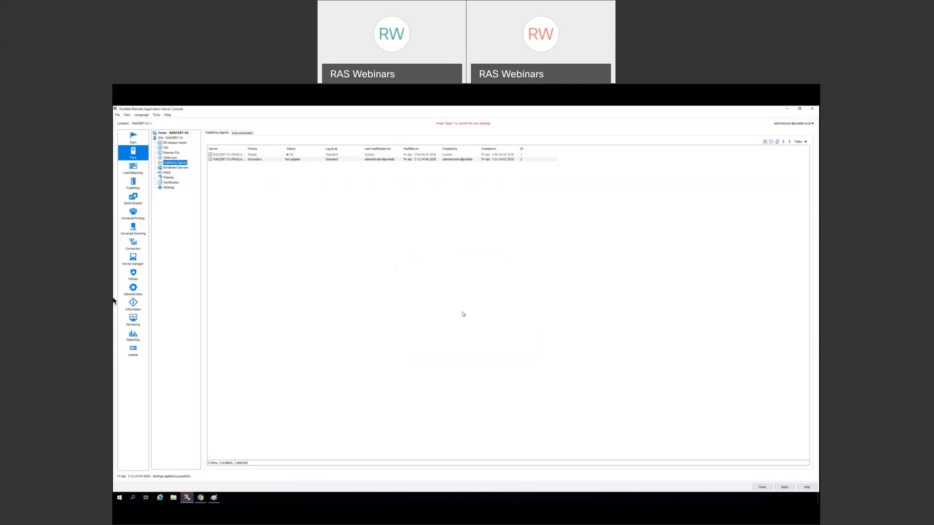
- Apply the new agent, check Gateways, then refresh Publishing Agents and select RASCERT-02
left_click(787, 488)
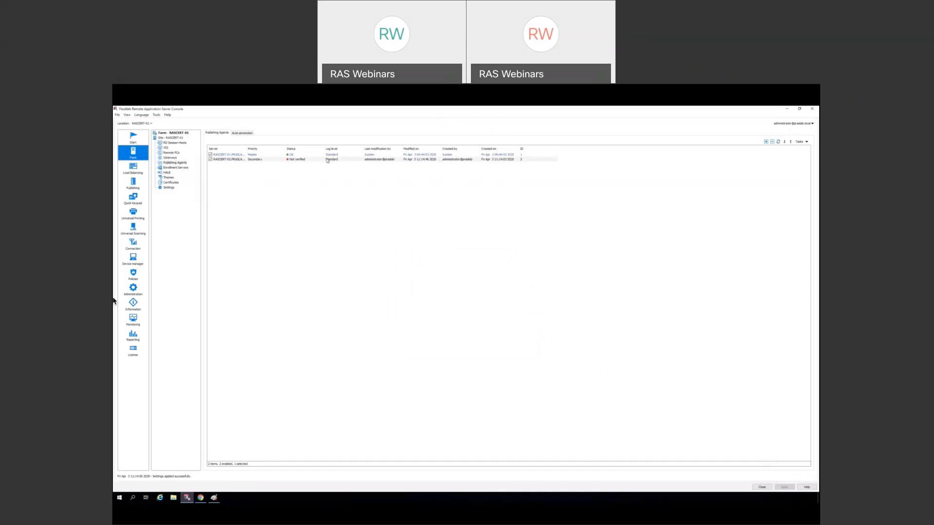
left_click(170, 158)
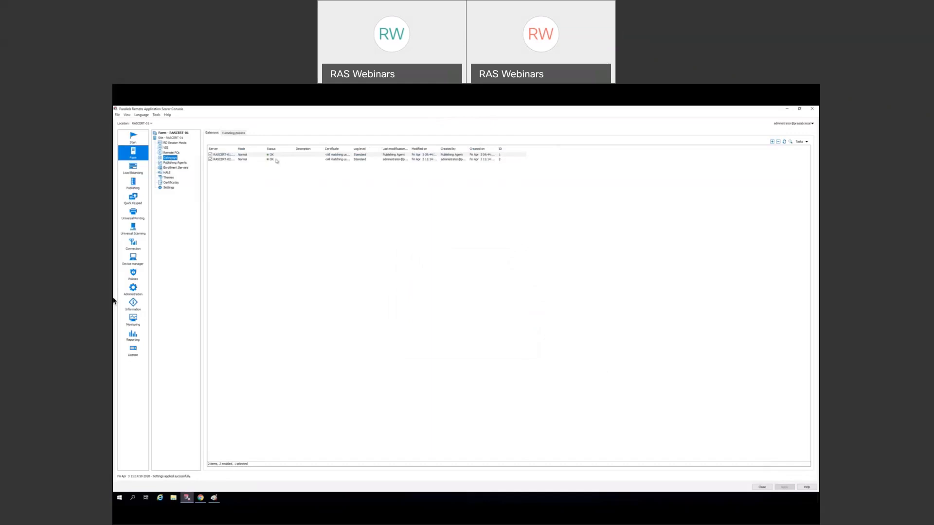
left_click(179, 163)
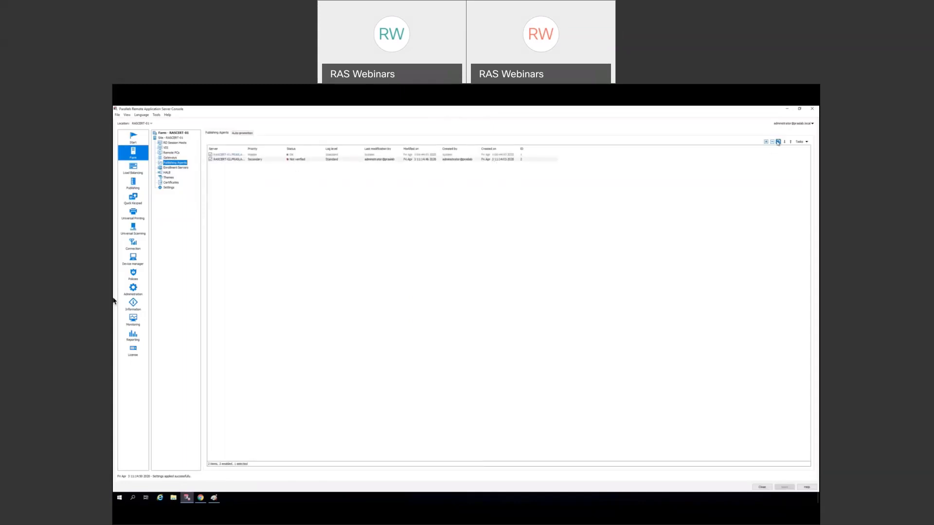
left_click(778, 142)
left_click(260, 158)
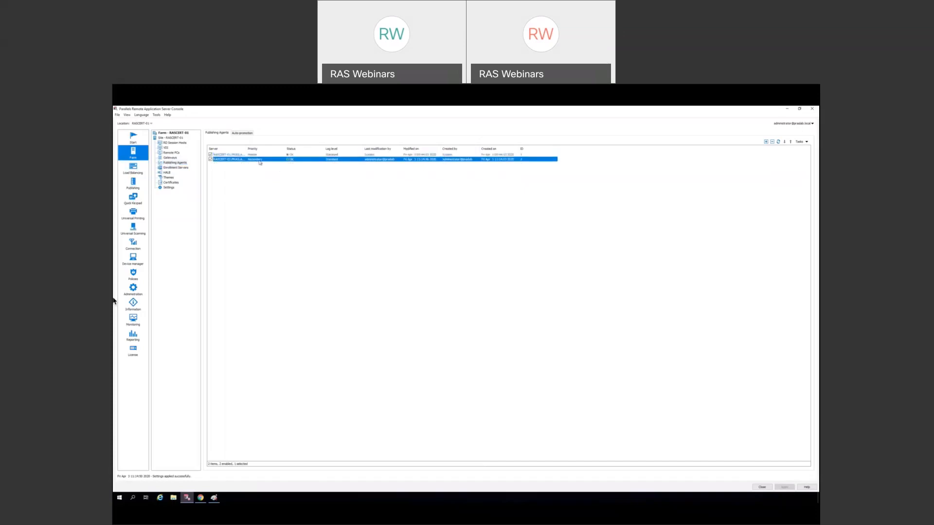
- Promote RASCERT-02 to master, sign in to the Parallels account, and cancel product activation
right_click(260, 163)
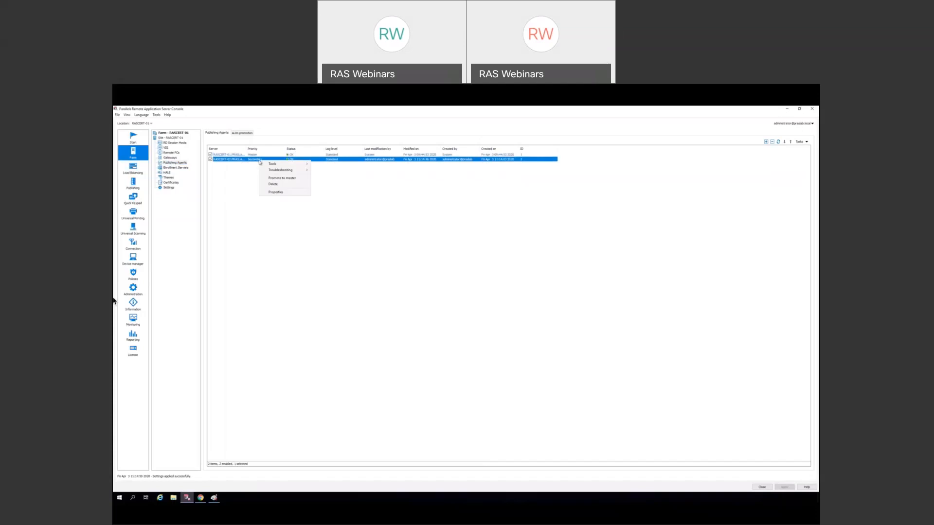
left_click(284, 179)
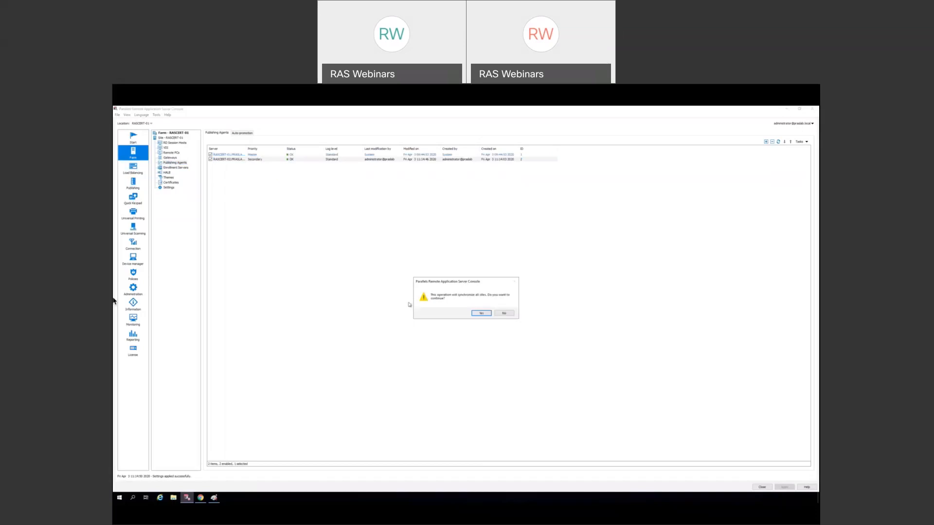
left_click(482, 314)
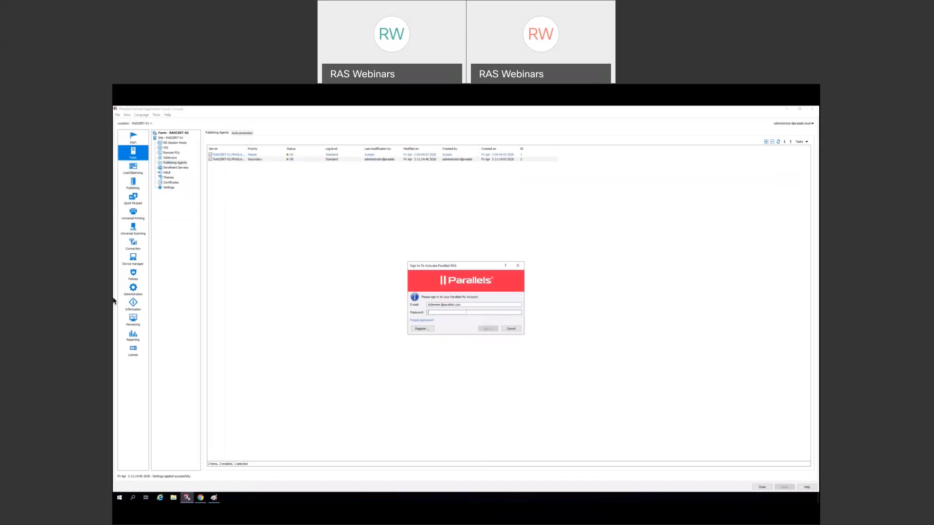
type("•")
left_click(487, 328)
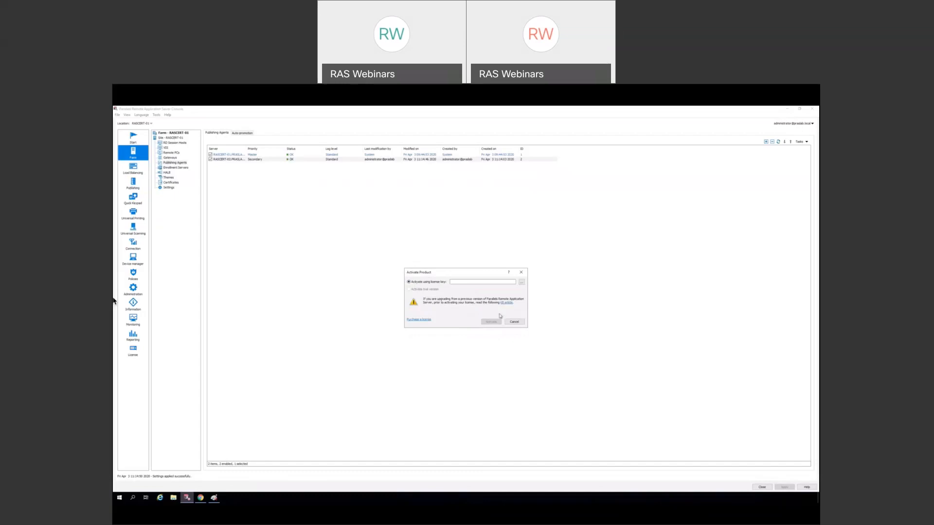
left_click(514, 322)
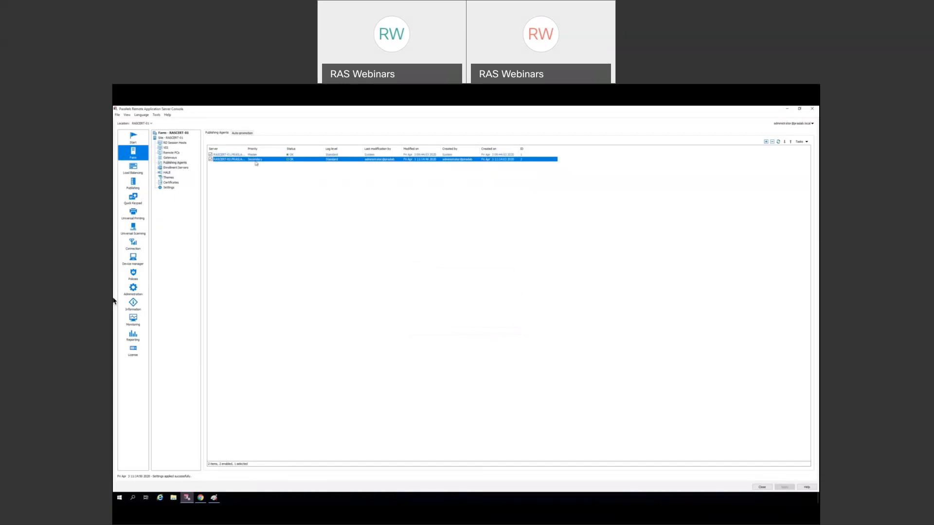
left_click(169, 158)
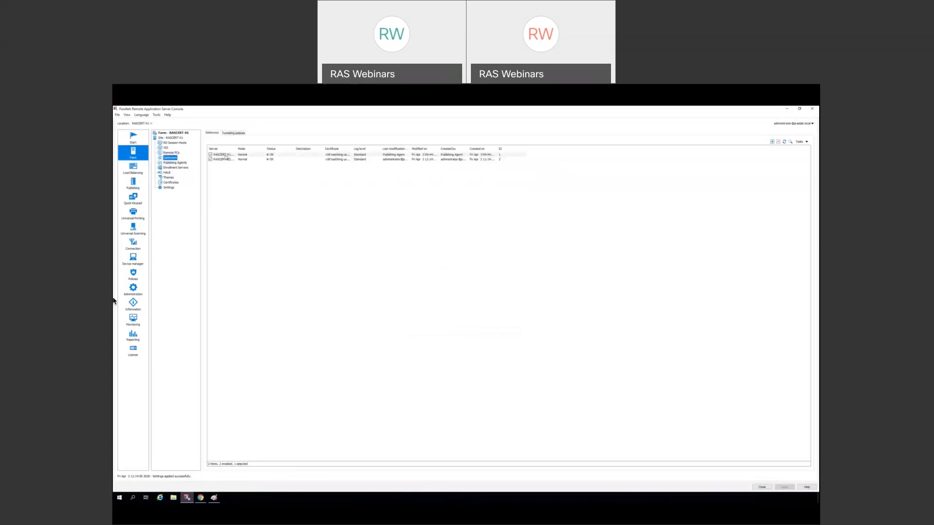
left_click(174, 163)
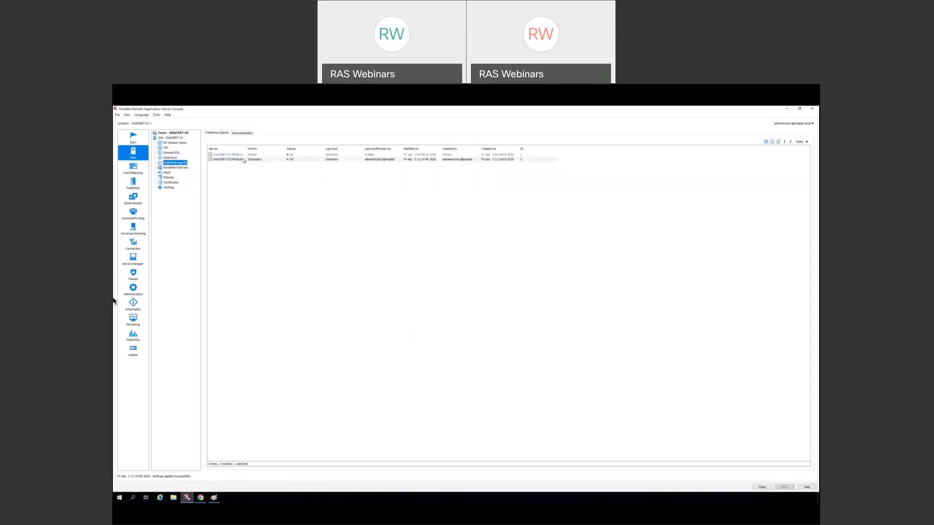
right_click(244, 161)
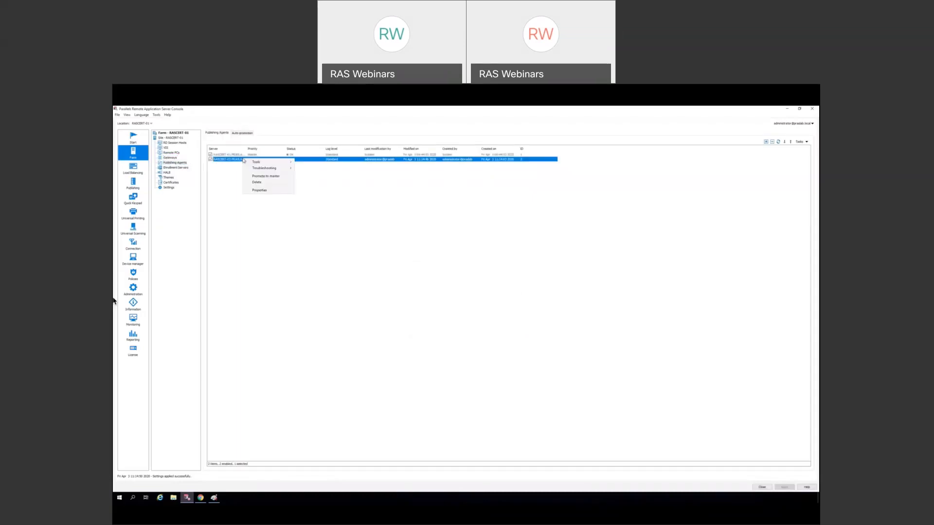
left_click(260, 191)
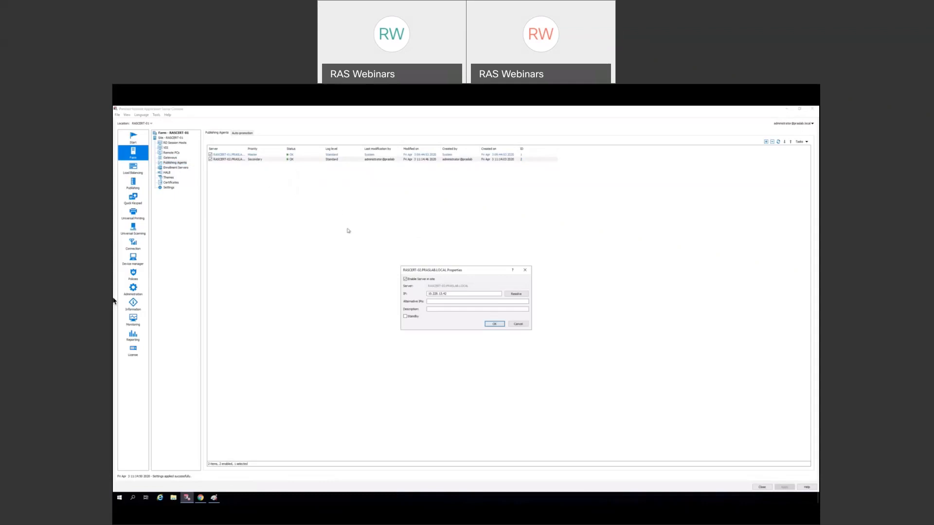
left_click(405, 317)
left_click(406, 318)
left_click(471, 310)
left_click(518, 324)
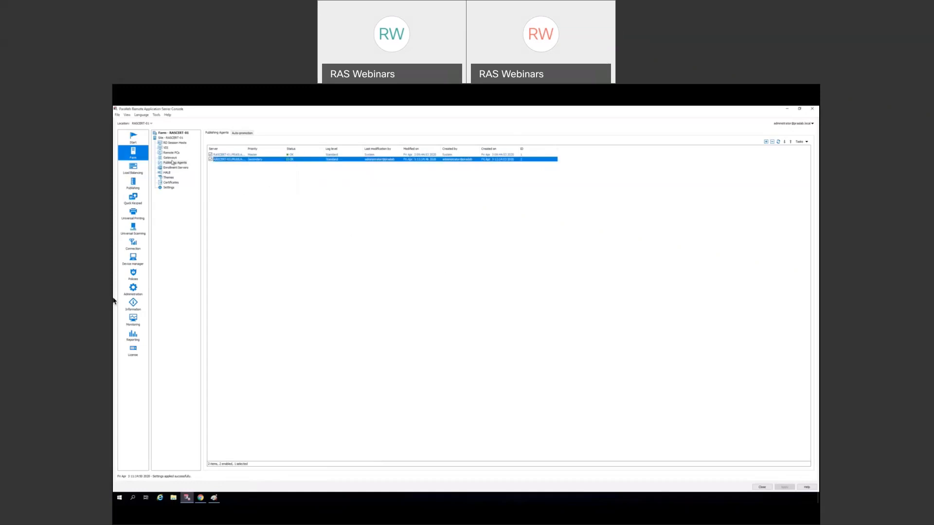
- Open the RASCERT-01 gateway's properties and review its Mode tab and Site Defaults
left_click(170, 157)
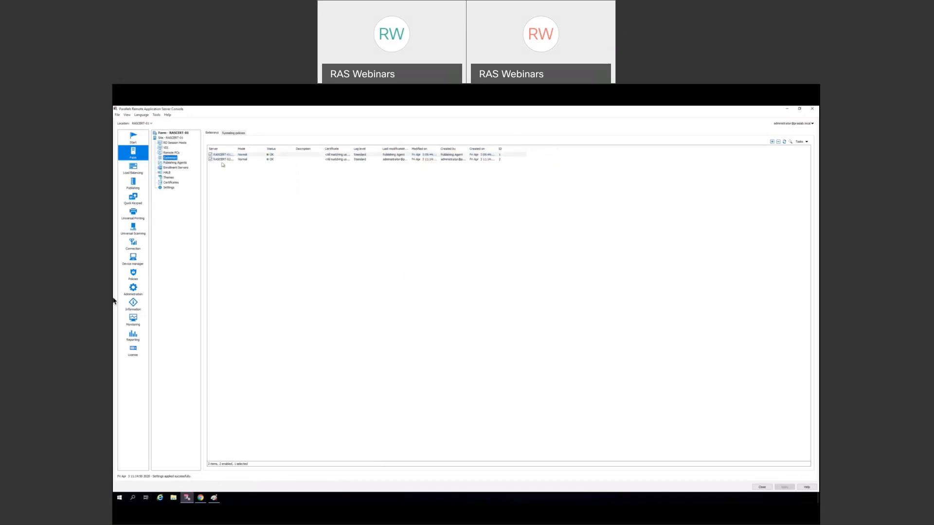
right_click(228, 156)
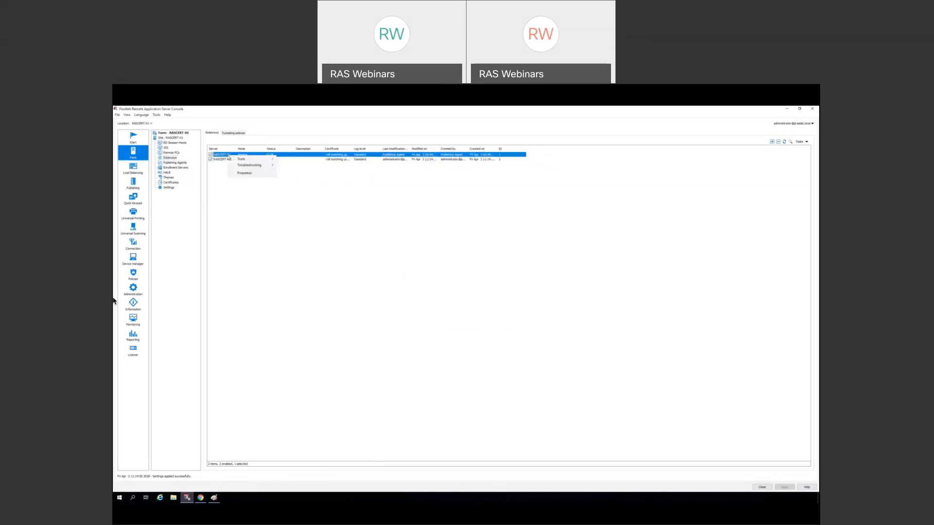
left_click(245, 173)
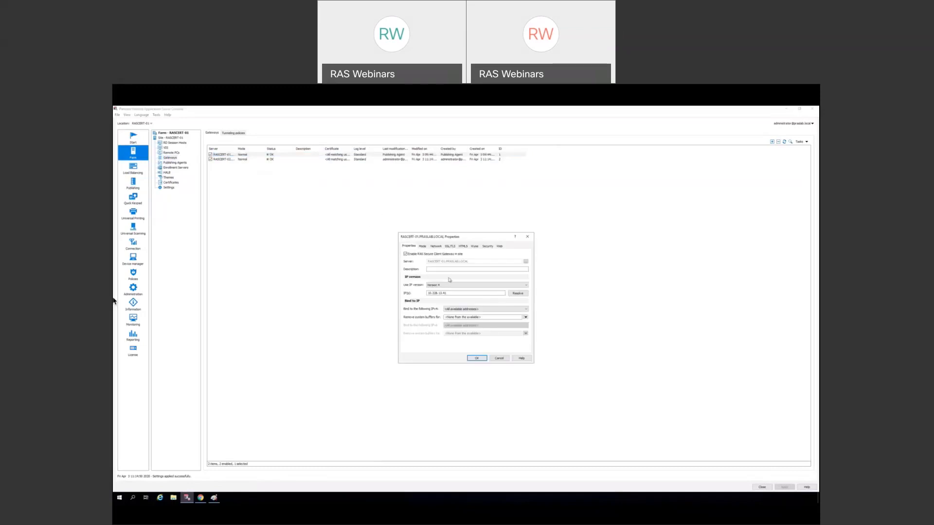
left_click(422, 246)
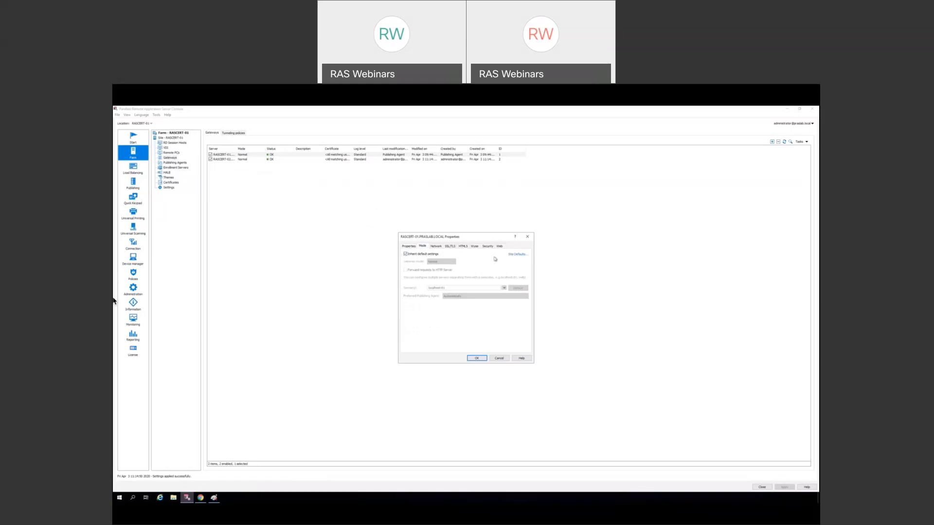
left_click(520, 255)
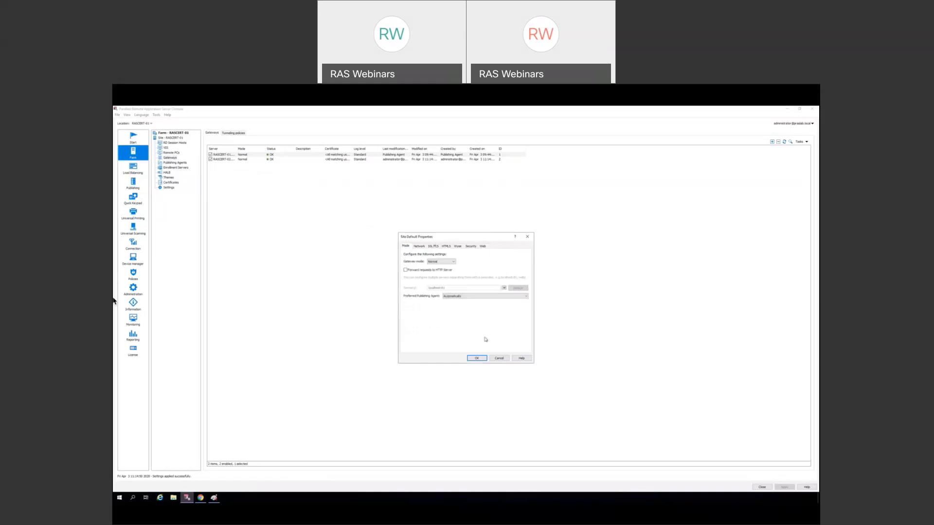
left_click(497, 359)
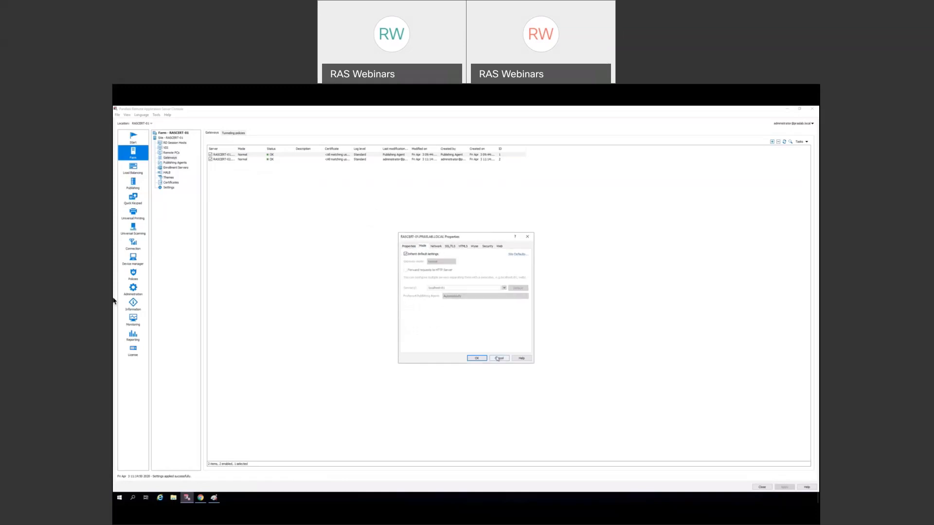
- Try overriding the gateway mode, keep it Normal, and restore inherited defaults
left_click(405, 254)
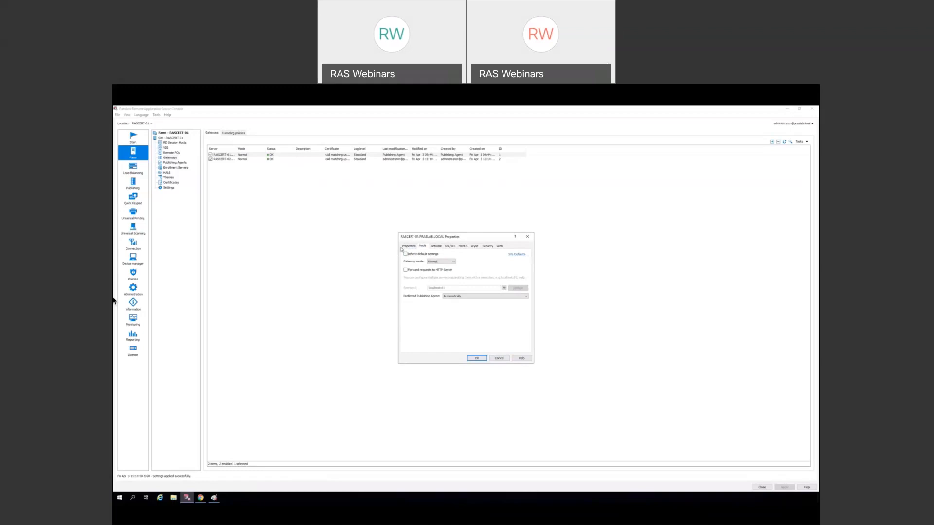
left_click(453, 262)
left_click(453, 263)
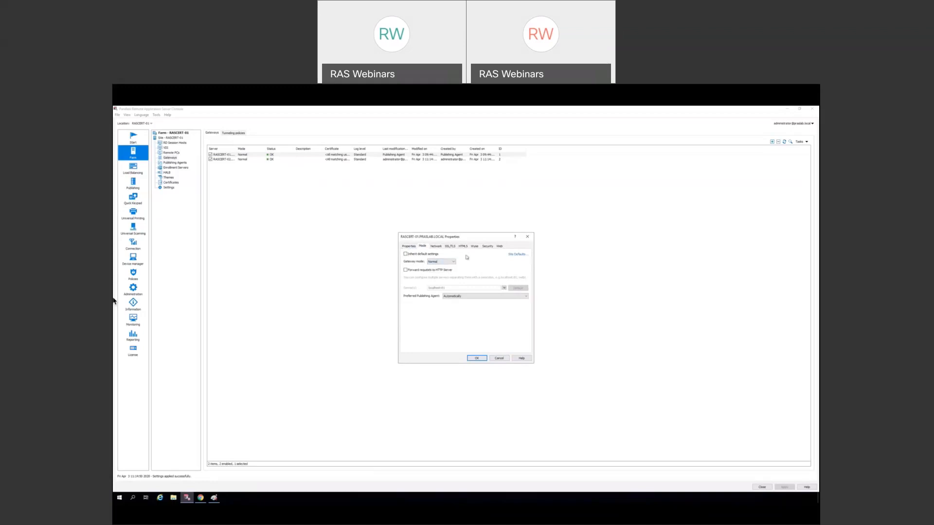
left_click(405, 255)
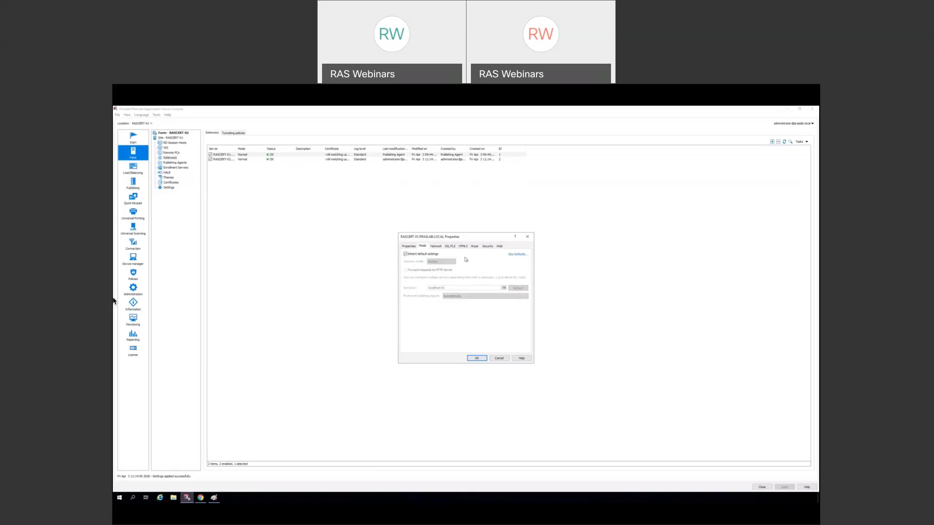
- In Network settings, try disabling the RAS Secure Client Gateway port, then re-inherit defaults
left_click(436, 247)
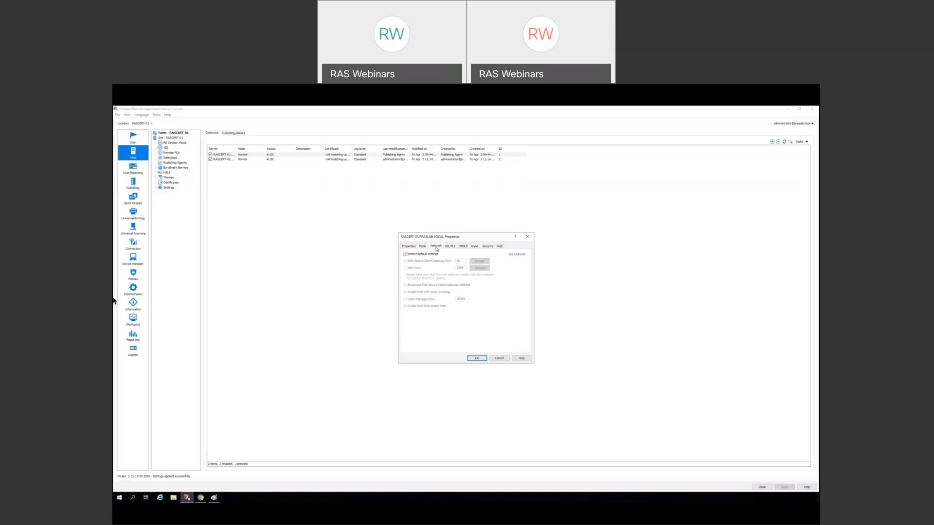
left_click(425, 255)
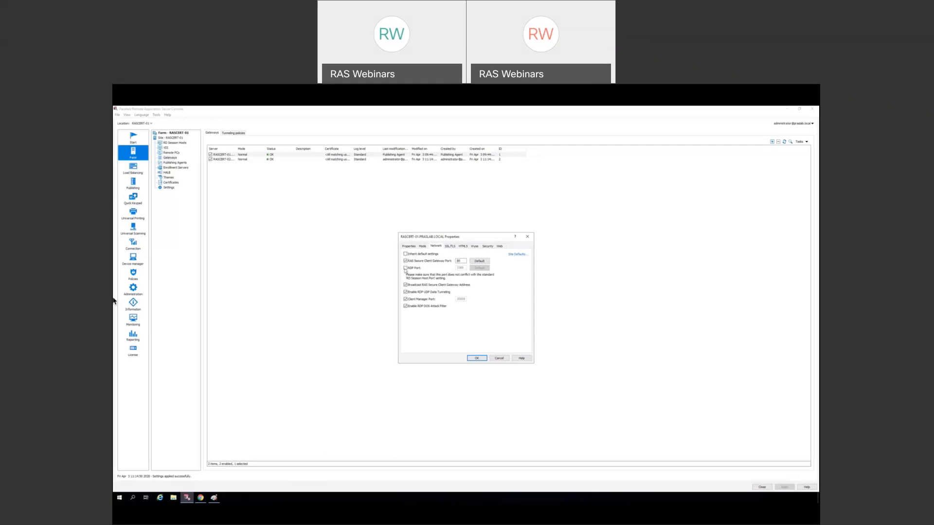
left_click(406, 261)
left_click(406, 254)
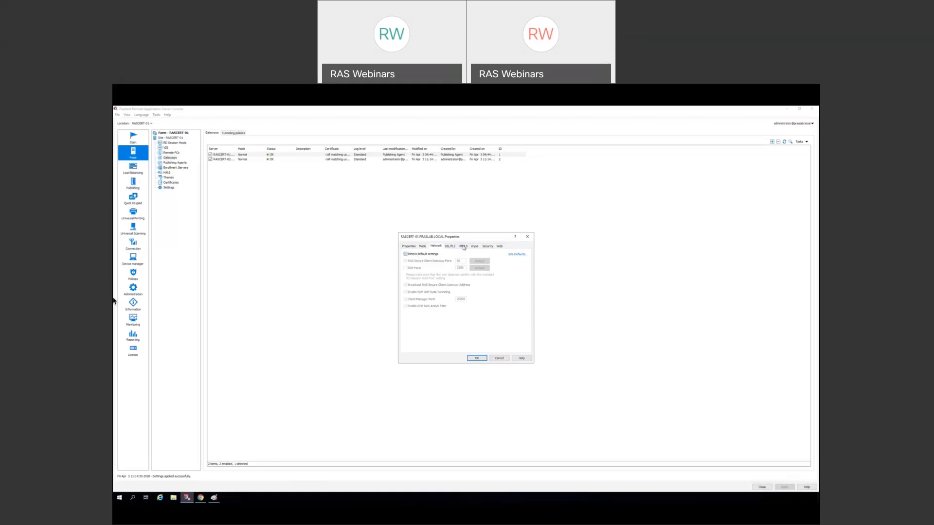
- Toggle the SSL/TLS default inheritance off and back on, then view the HTML5 client settings
left_click(452, 247)
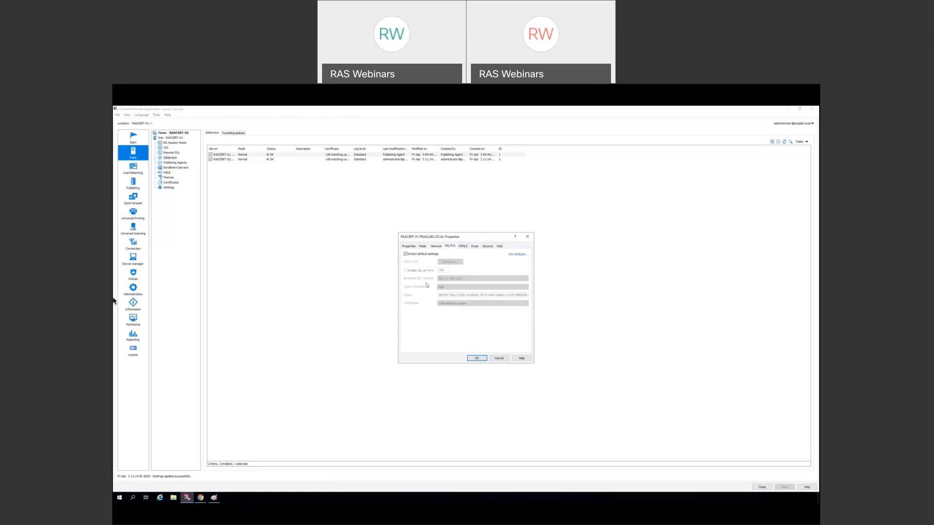
left_click(410, 255)
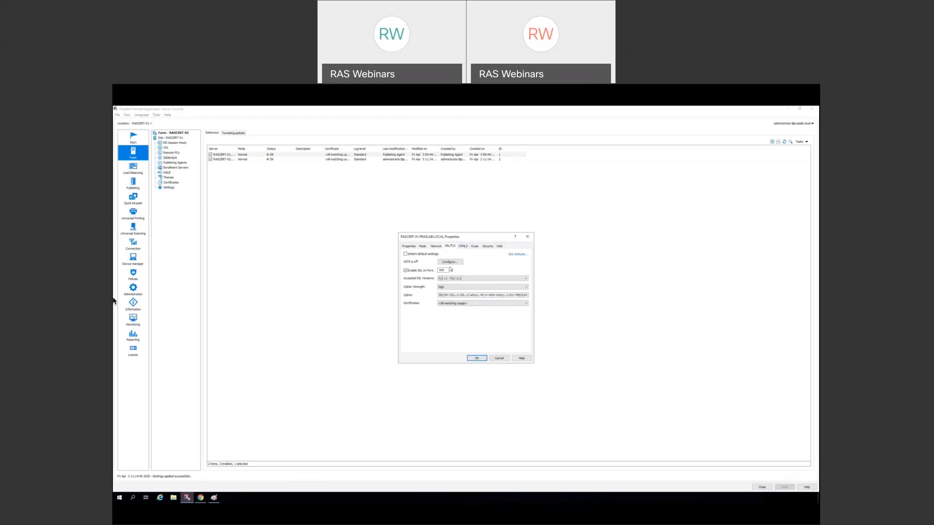
left_click(405, 254)
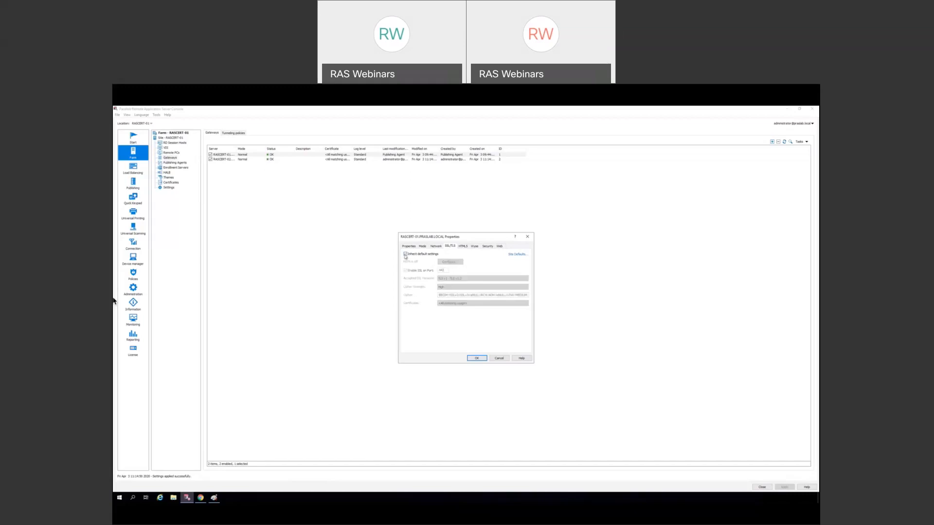
left_click(462, 246)
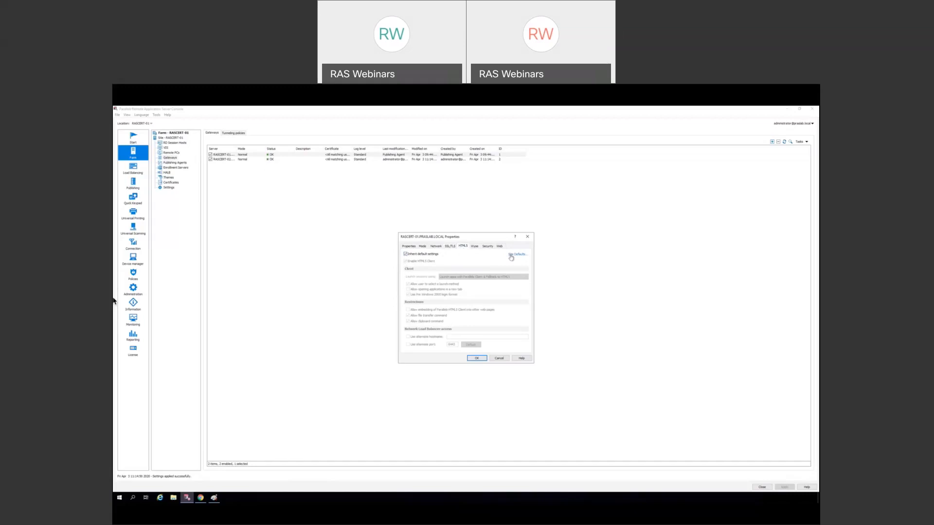
- Override HTML5 defaults and try launch options, ending on Parallels Client with HTML5 fallback
left_click(435, 254)
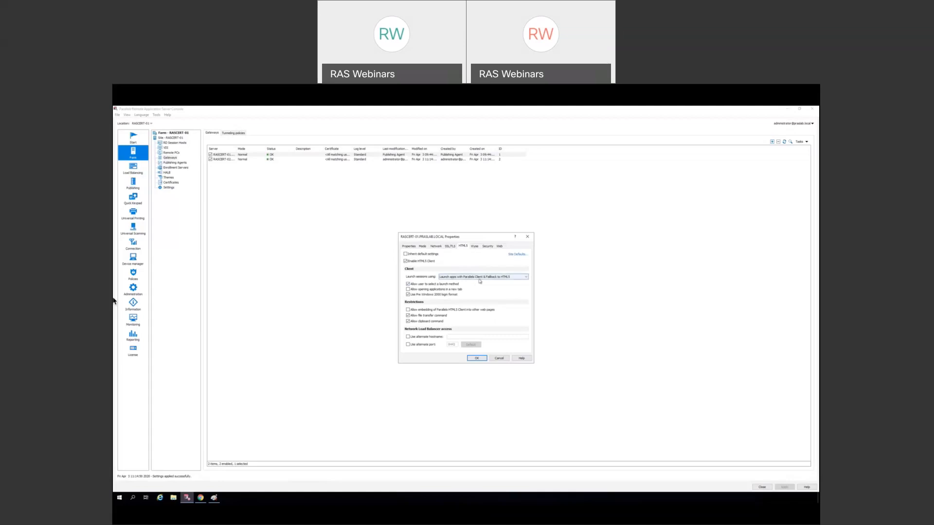
left_click(524, 278)
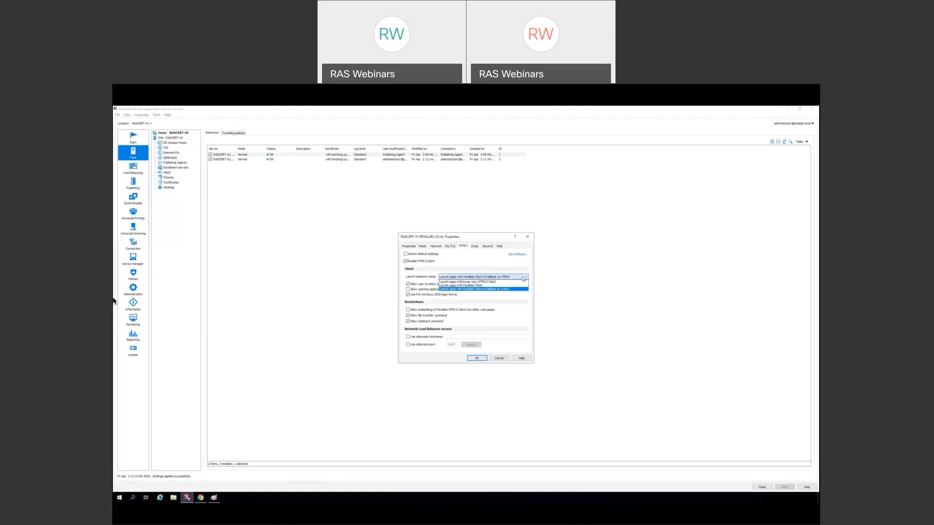
left_click(504, 282)
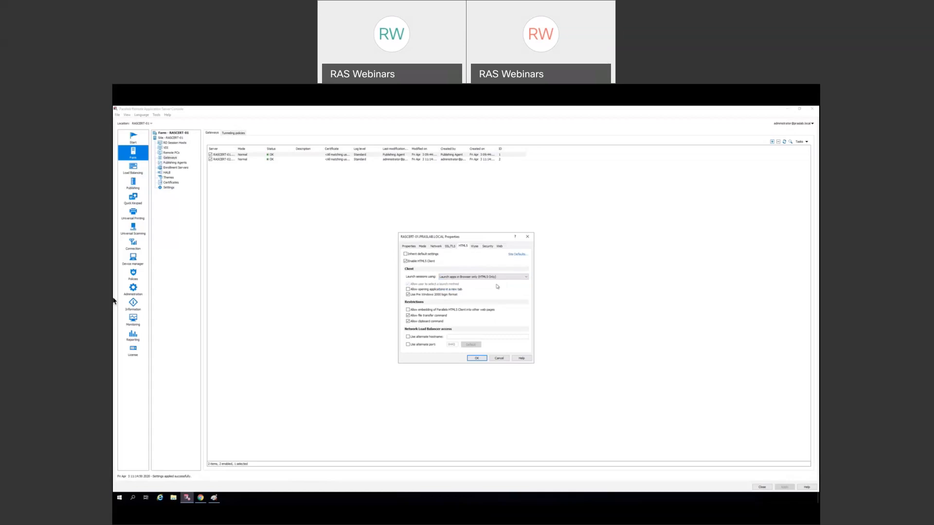
left_click(525, 277)
left_click(505, 289)
left_click(522, 278)
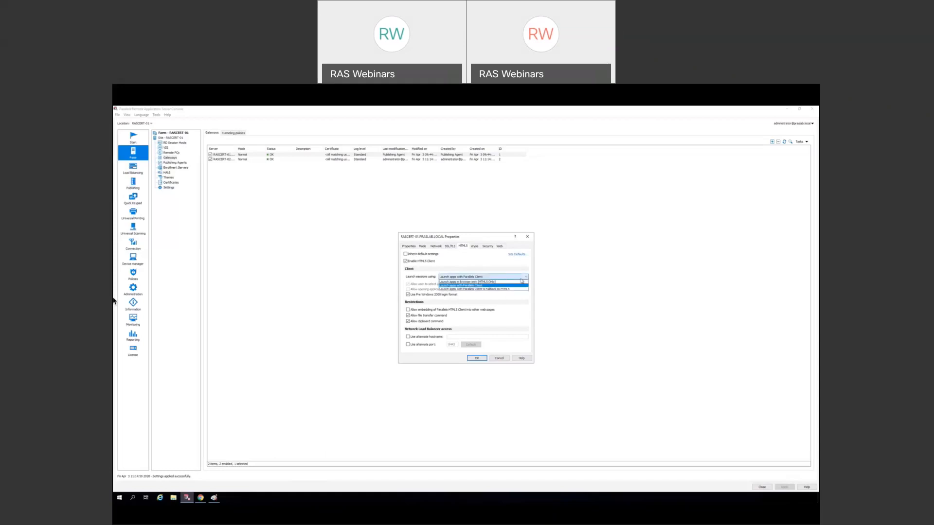
left_click(501, 289)
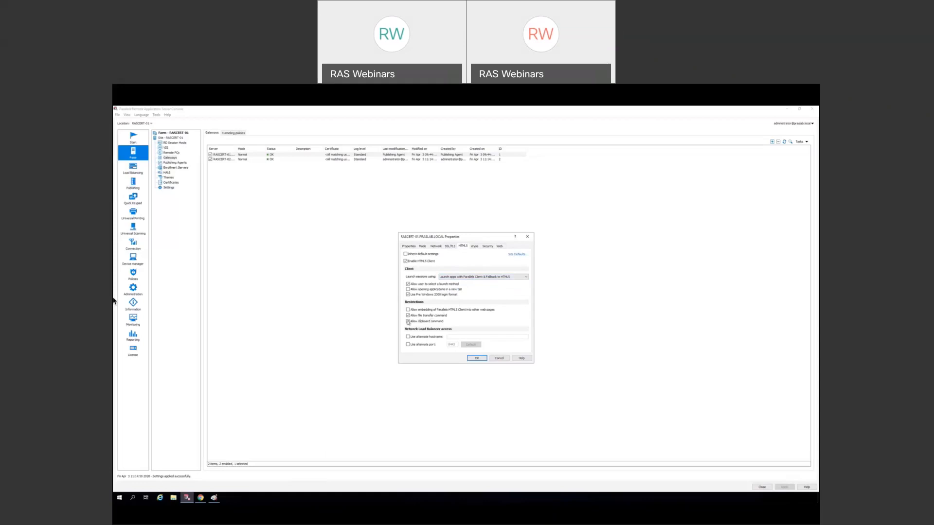
- Toggle Allow file transfer command off and on, then cancel the gateway properties
left_click(408, 315)
left_click(408, 315)
left_click(499, 359)
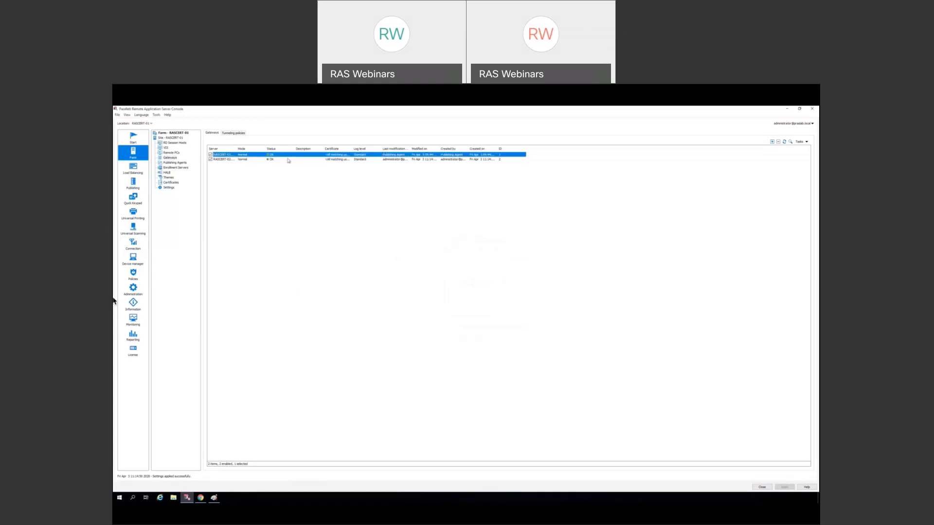
- Show the farm's certificates and open, then cancel, a certificate request
left_click(171, 183)
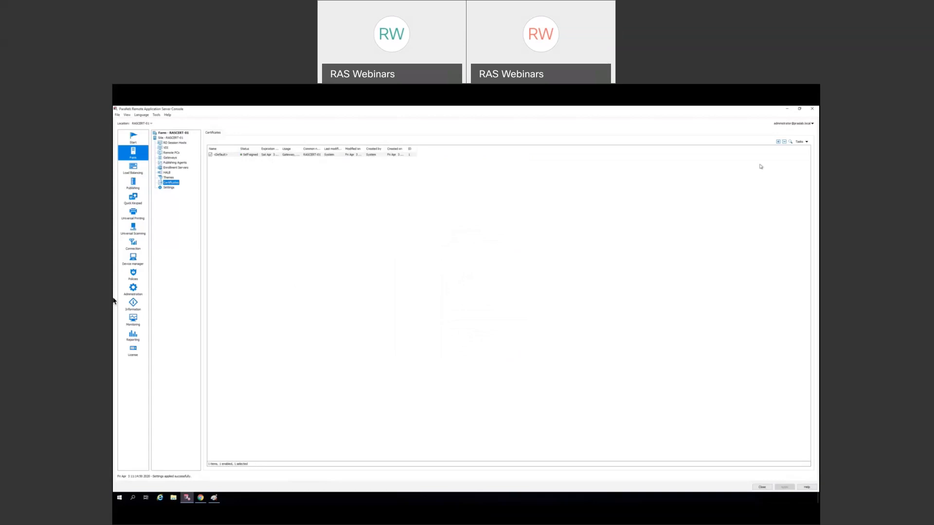
left_click(778, 142)
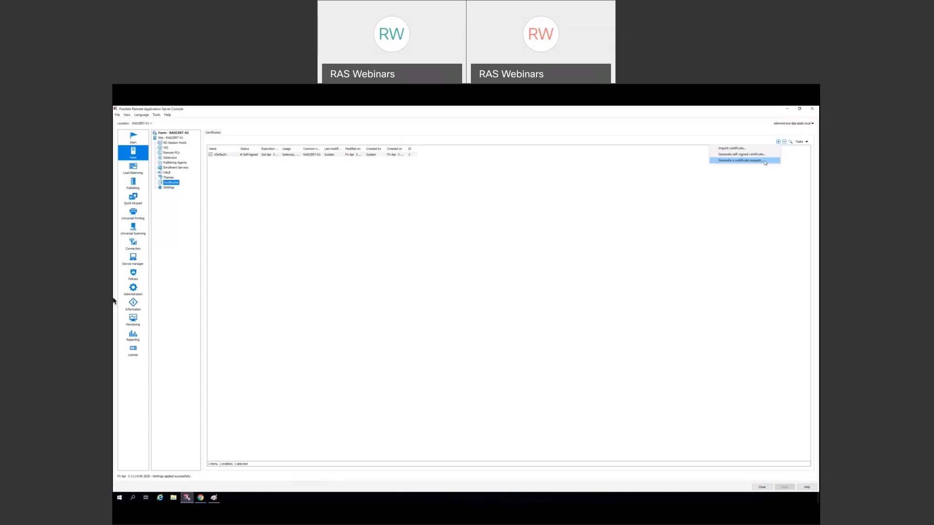
left_click(765, 163)
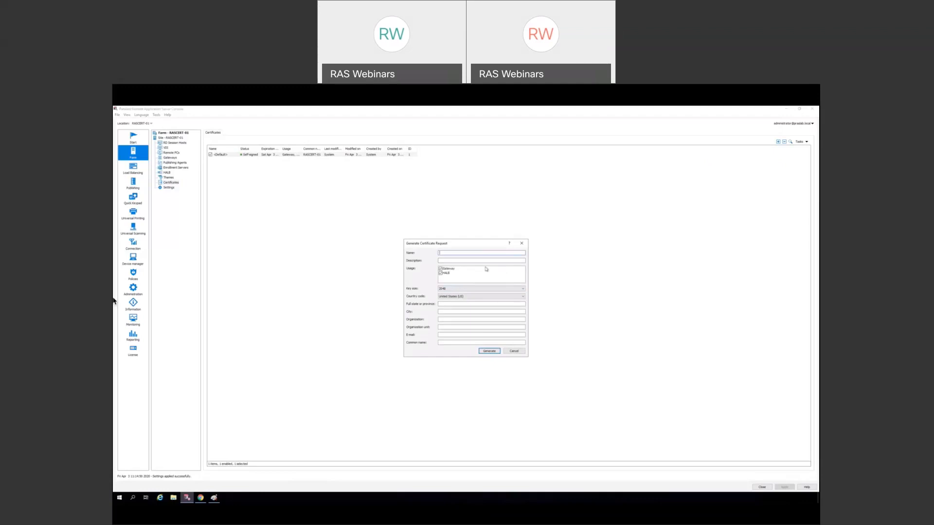
left_click(514, 351)
left_click(514, 351)
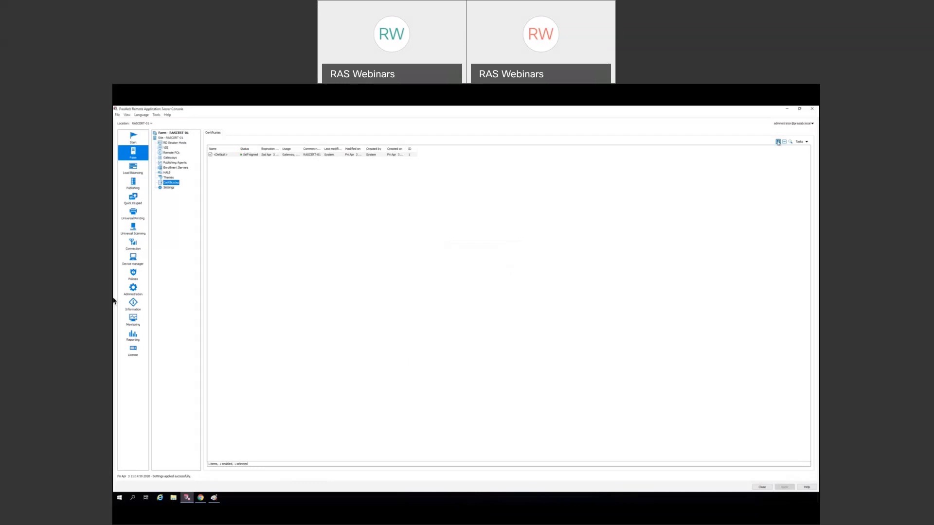
- Start importing a certificate and cancel the Import Certificate dialog
left_click(778, 141)
left_click(767, 150)
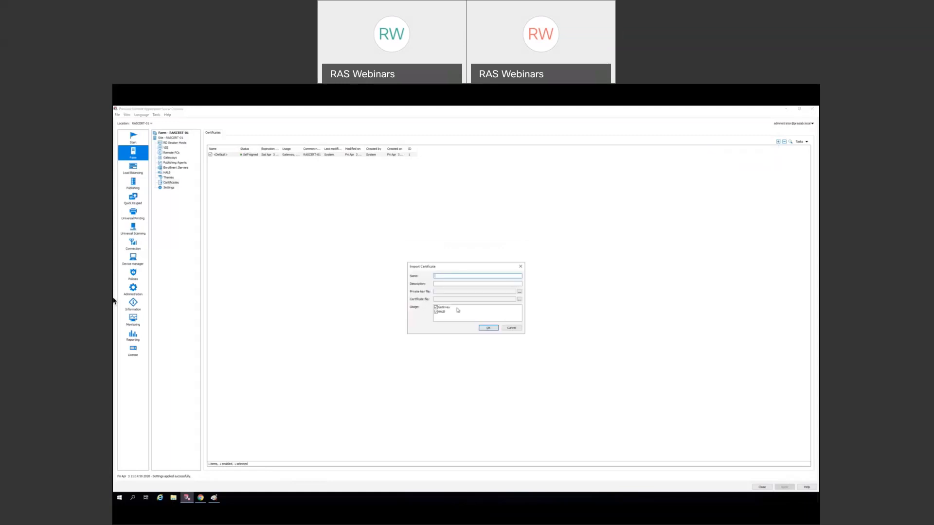
left_click(512, 330)
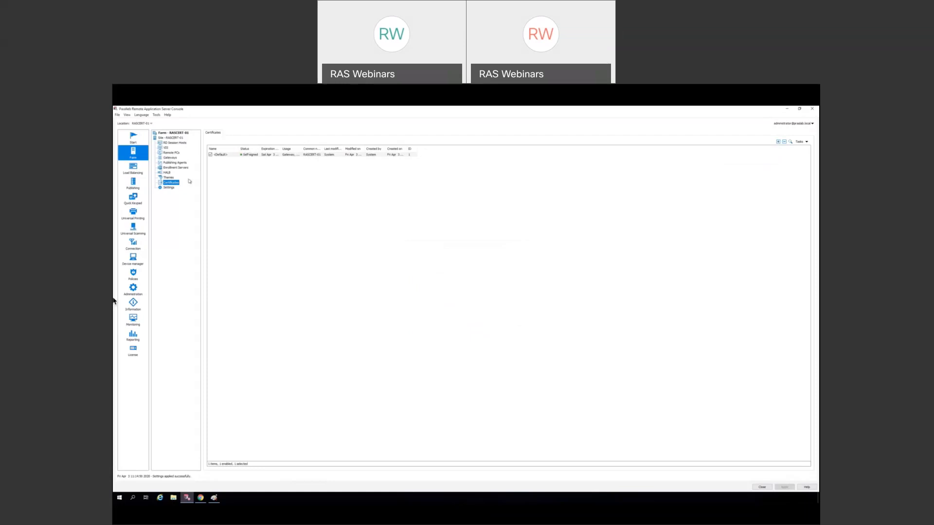
- Enable HALB for the farm on virtual IP 10.228.13.40 with its subnet mask
left_click(167, 172)
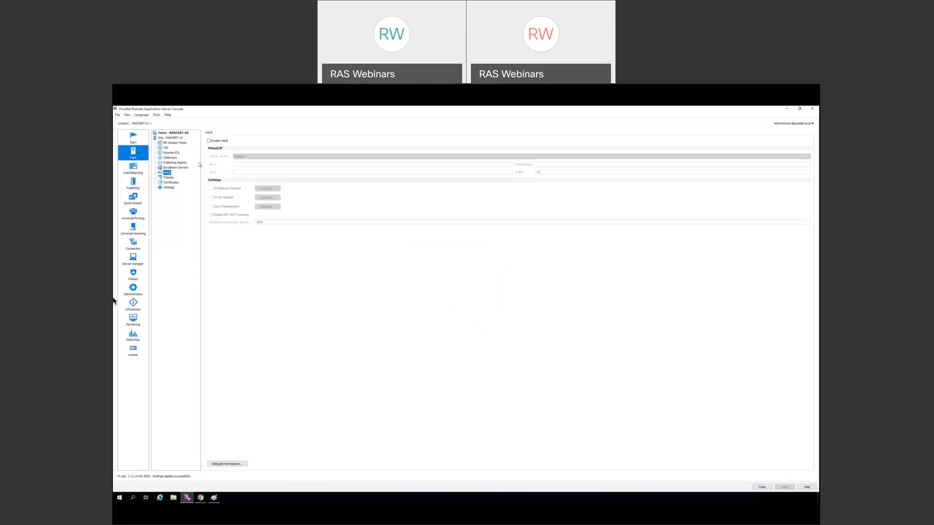
left_click(209, 141)
left_click(241, 164)
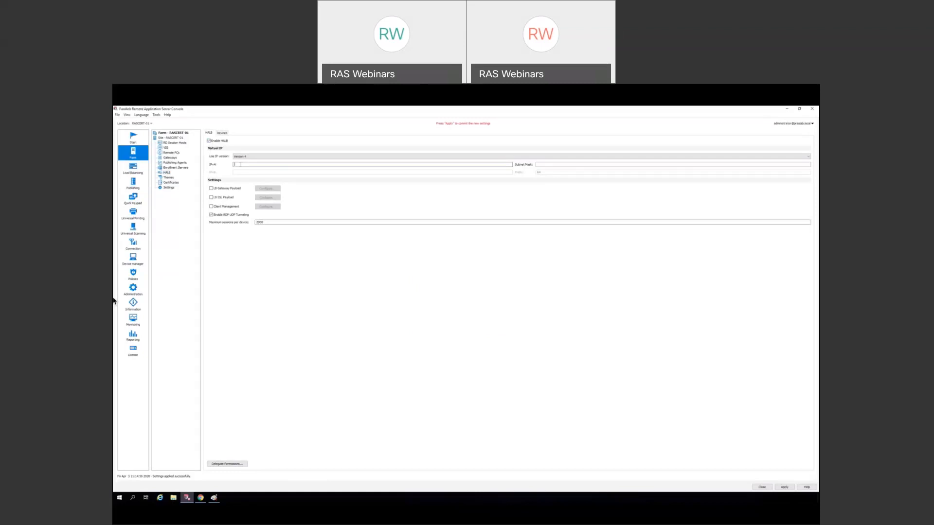
type("10.228.13.40")
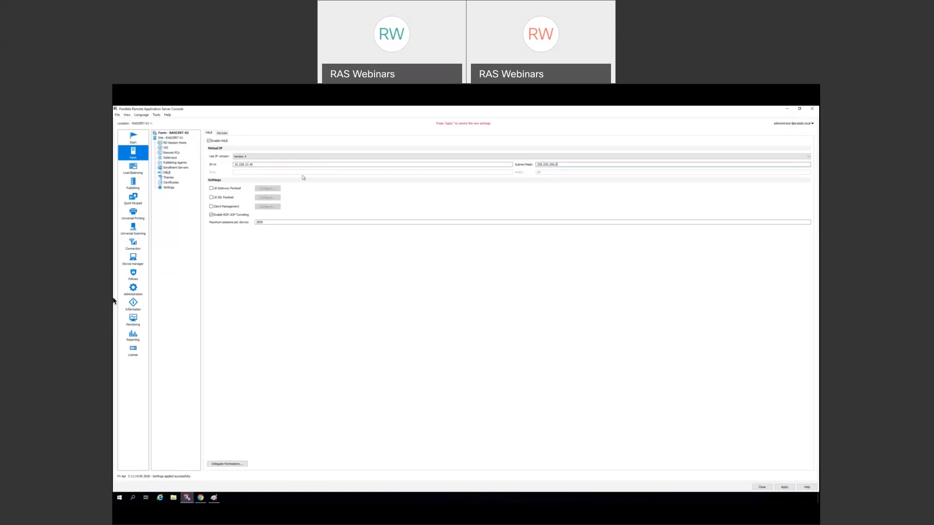
- Enable gateway payload balancing, including gateway RASCERT-02
left_click(212, 189)
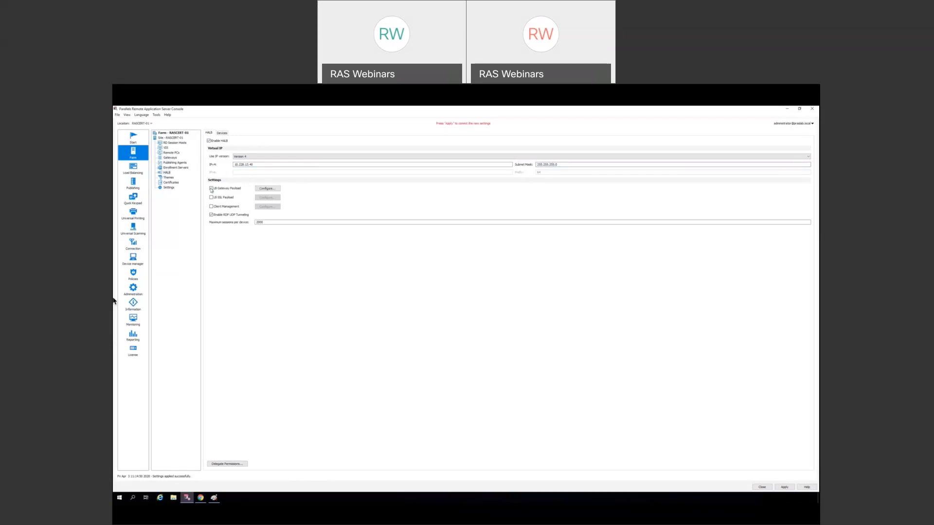
left_click(263, 189)
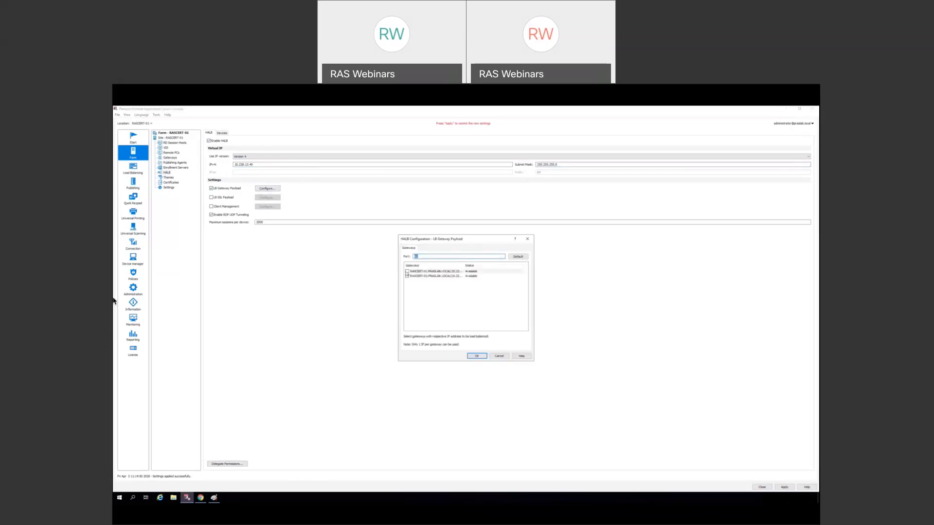
left_click(408, 276)
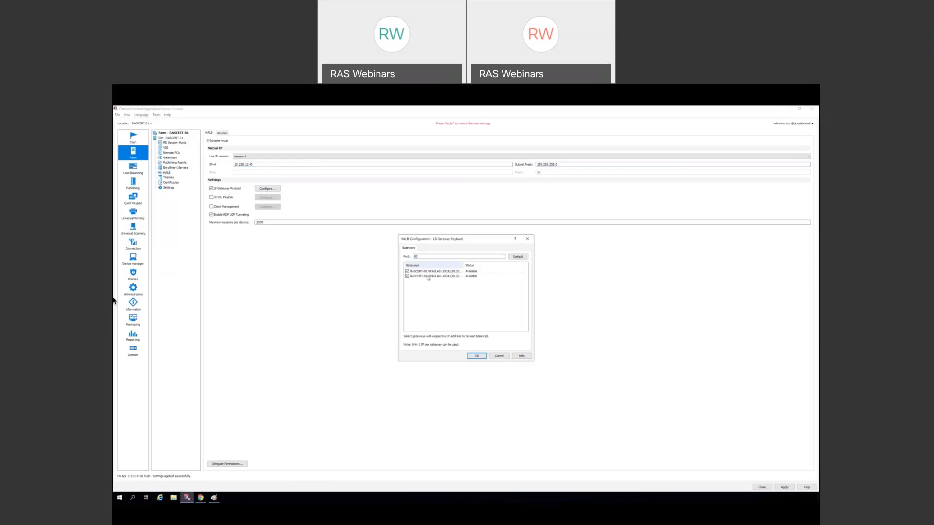
left_click(477, 357)
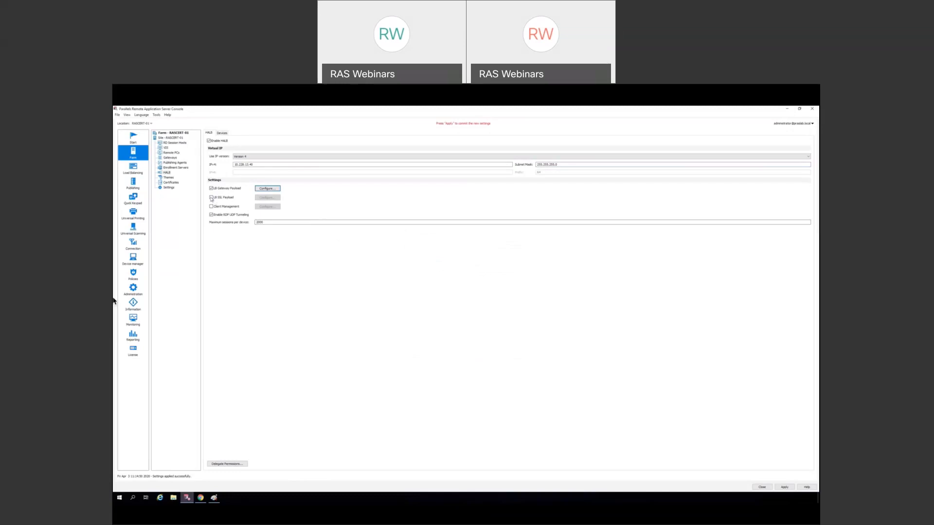
- Enable SSL payload balancing, including gateway RASCERT-01
left_click(211, 198)
left_click(266, 198)
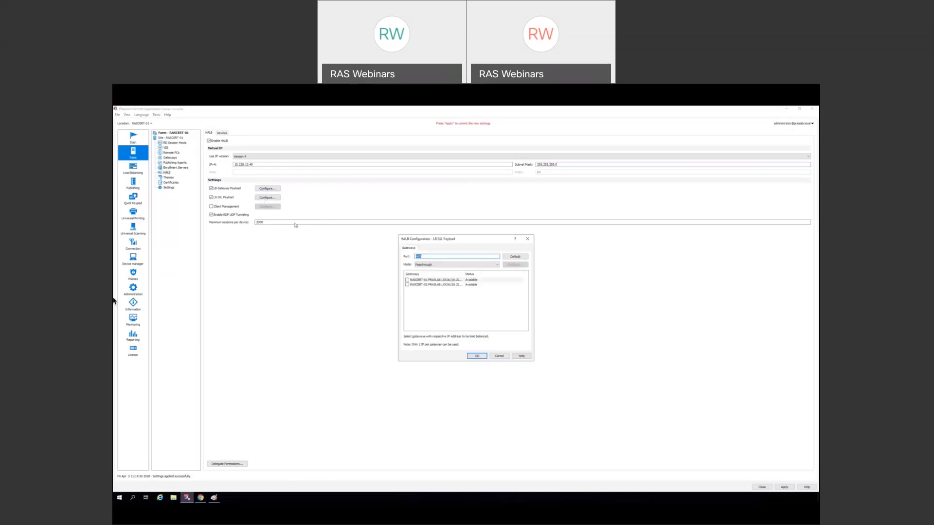
left_click(407, 280)
left_click(484, 356)
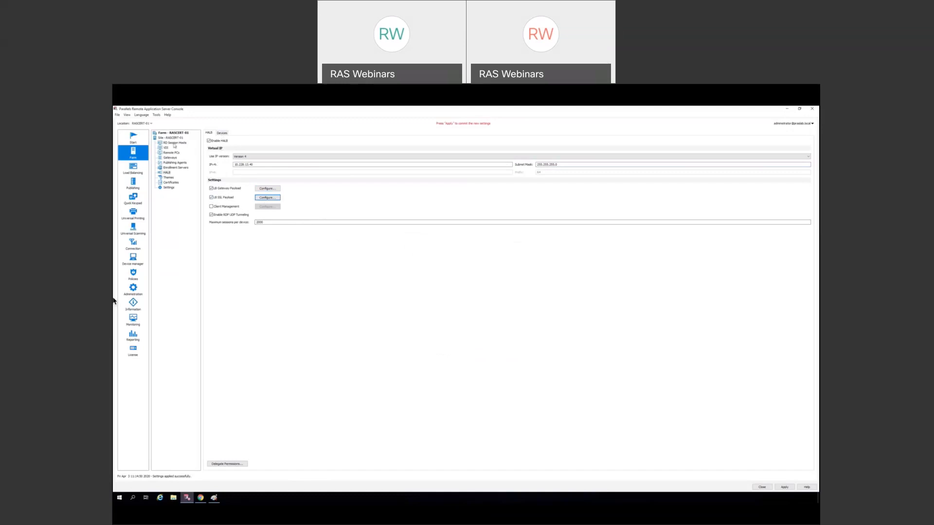
left_click(223, 134)
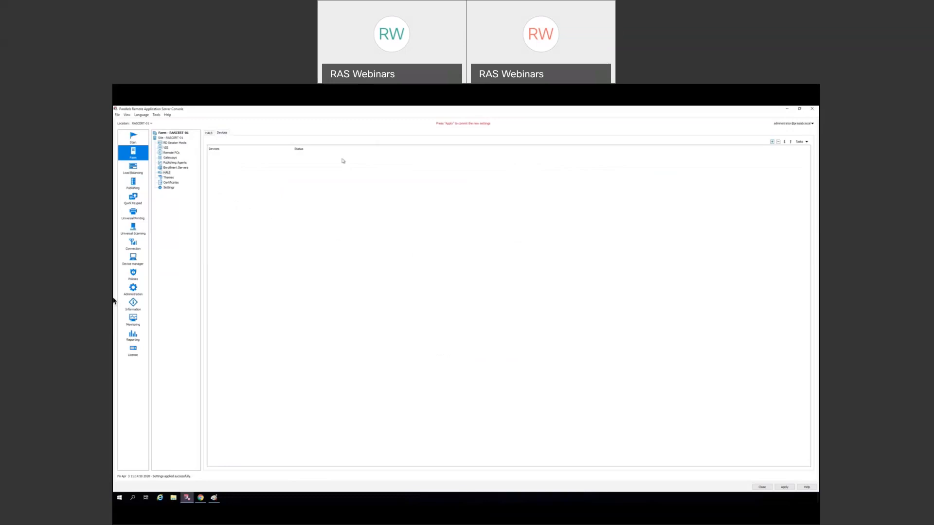
- Add appliance 10.228.13.45 to the HALB devices list and apply the settings
left_click(772, 142)
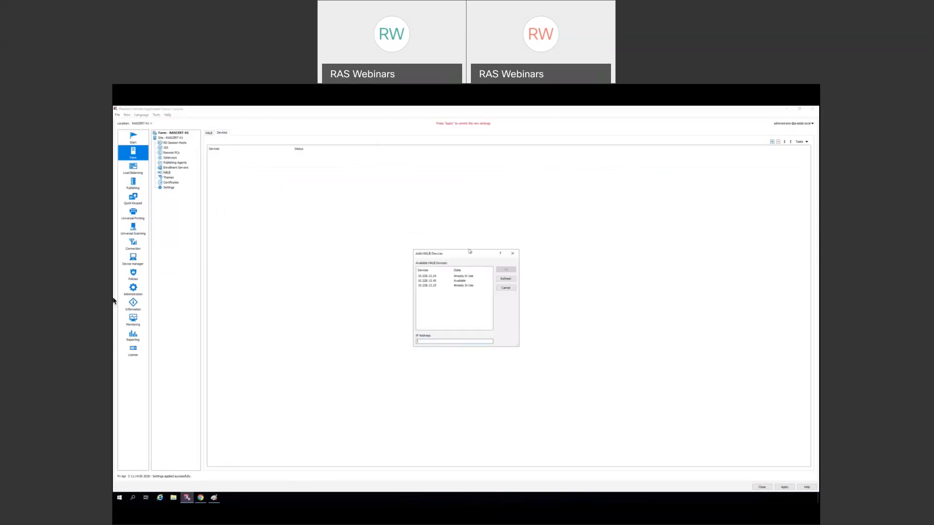
left_click(429, 281)
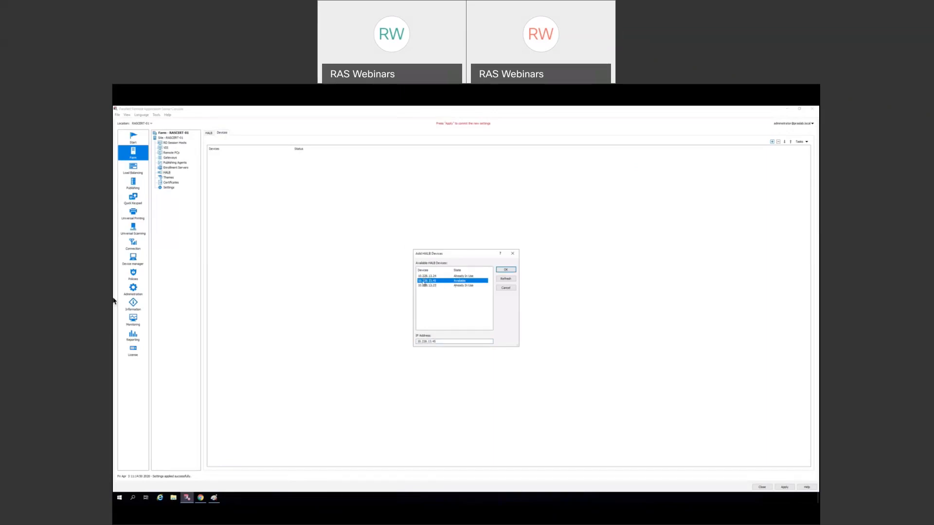
left_click(504, 270)
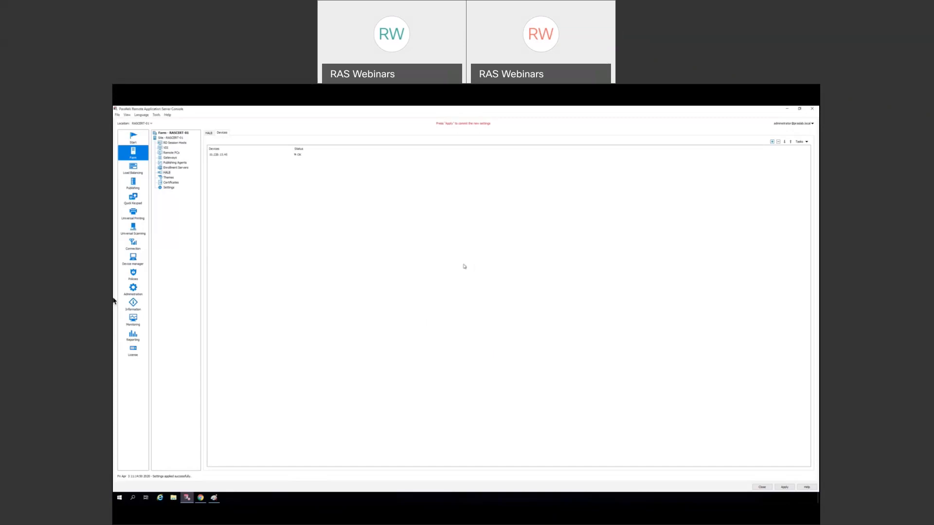
left_click(781, 488)
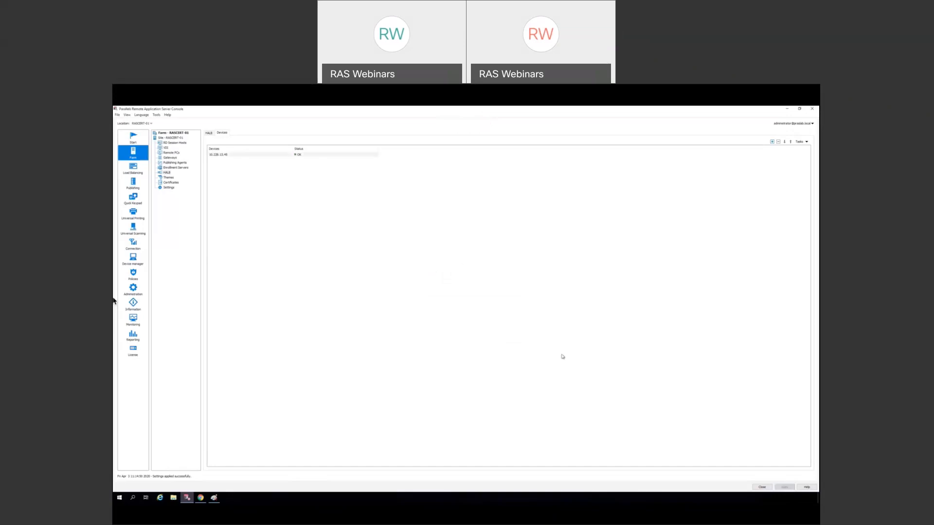
left_click(209, 134)
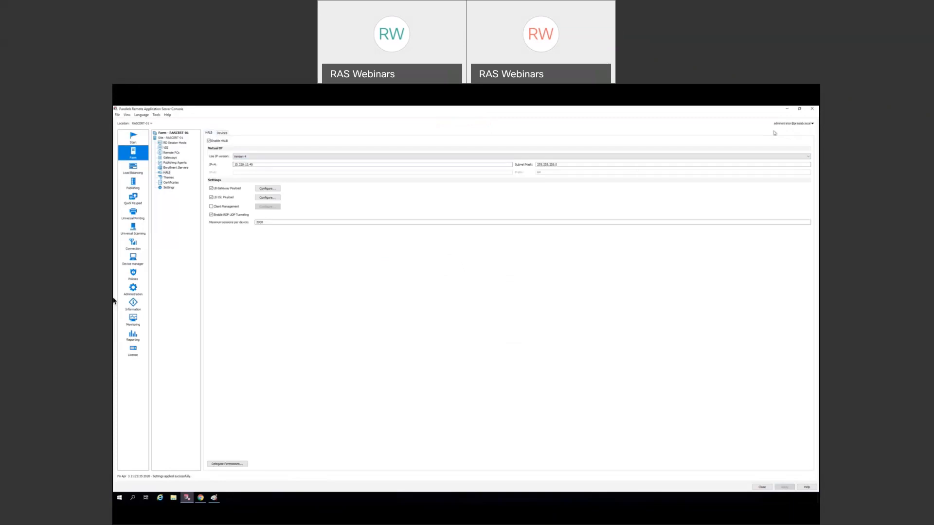
- Switch to Chrome and open the CERT-HALB appliance console in vSphere Client
left_click(788, 110)
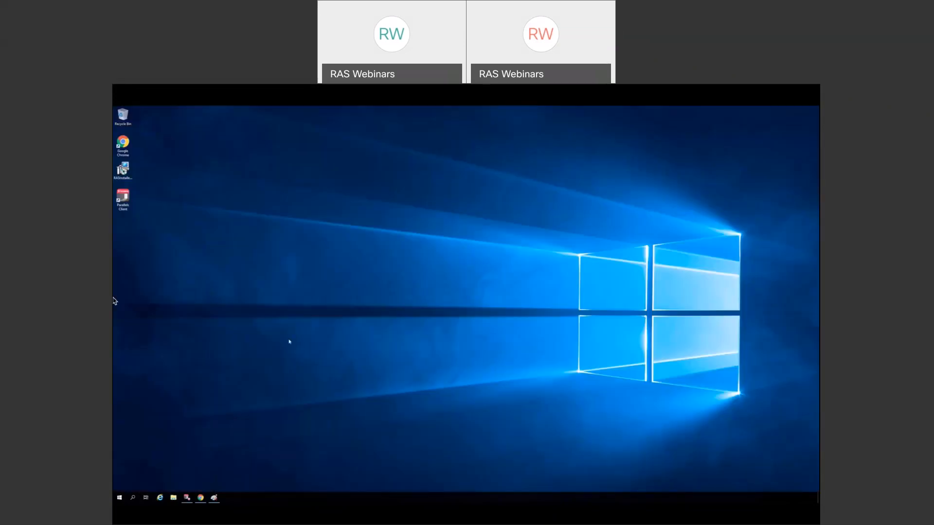
mouse_move(200, 497)
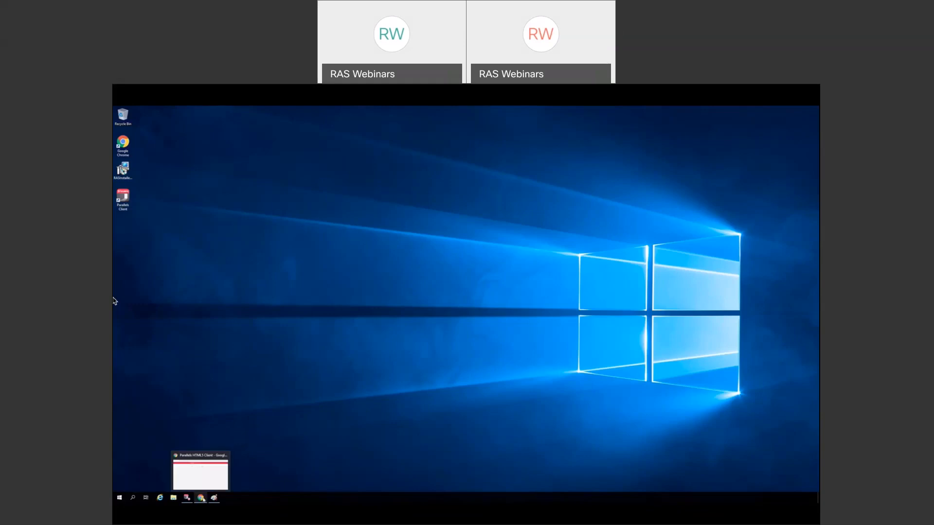
left_click(200, 470)
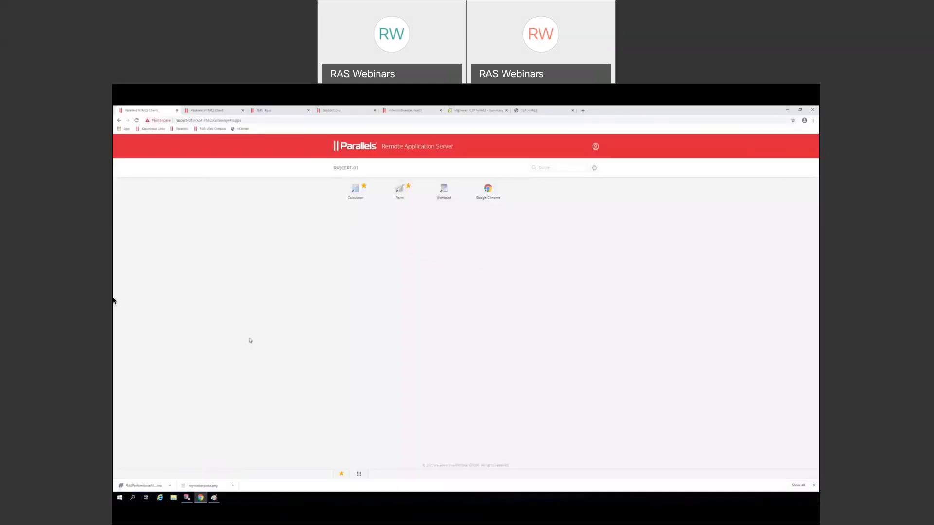
left_click(477, 110)
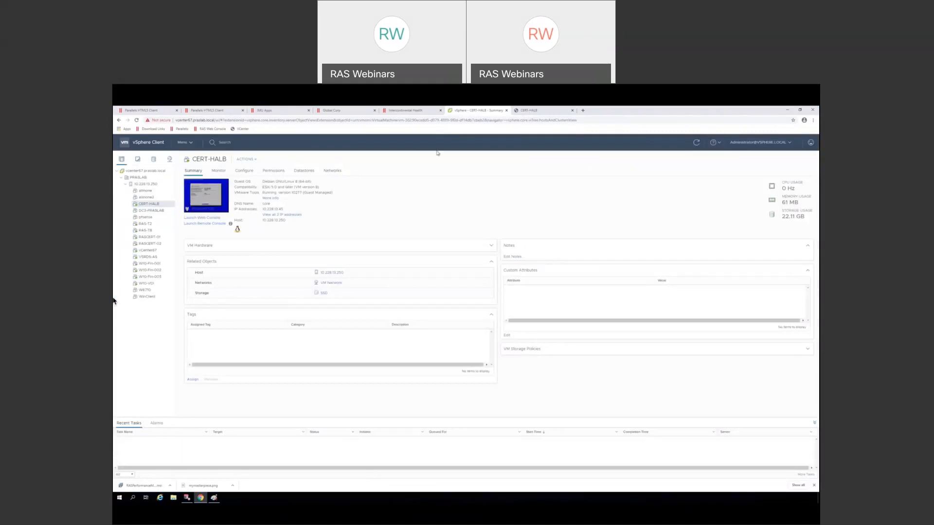
left_click(543, 112)
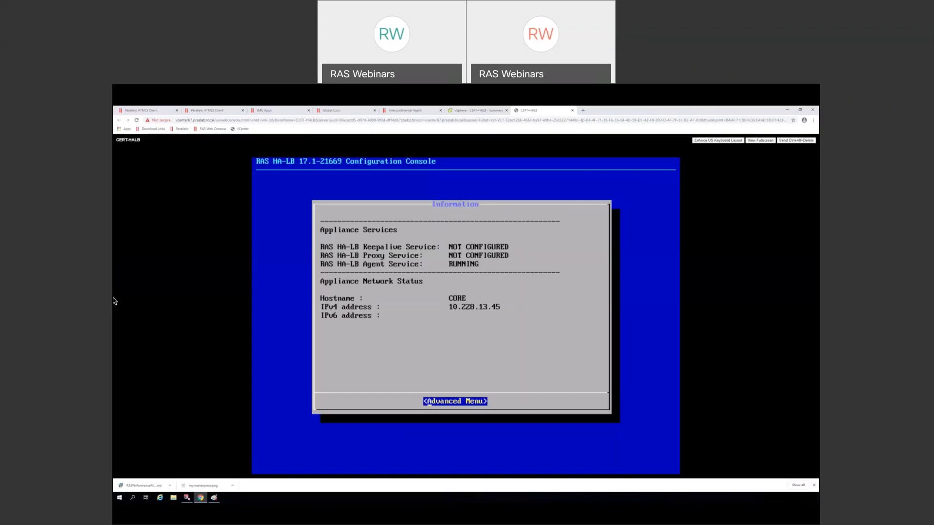
- Run Reset from the HA-LB console's Advanced Menu and return to its service status screen
key("Return")
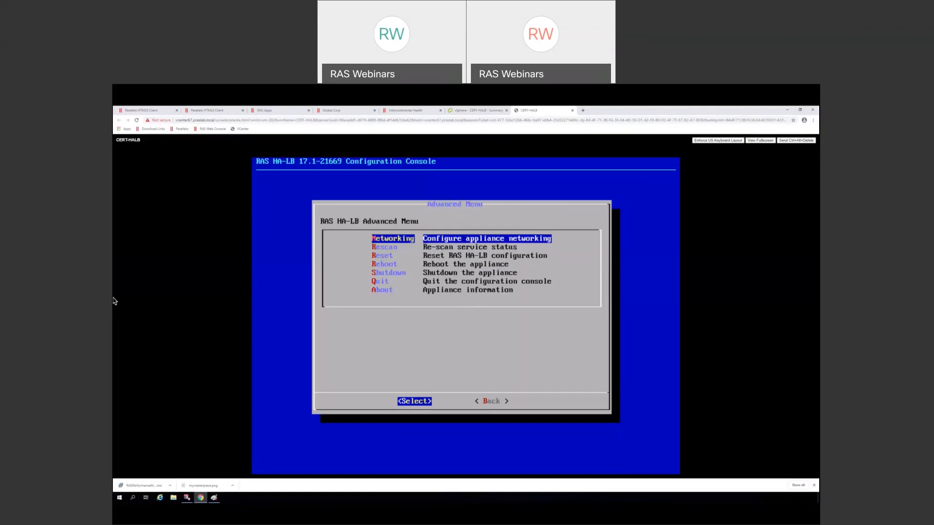
key("Down")
key("Down")
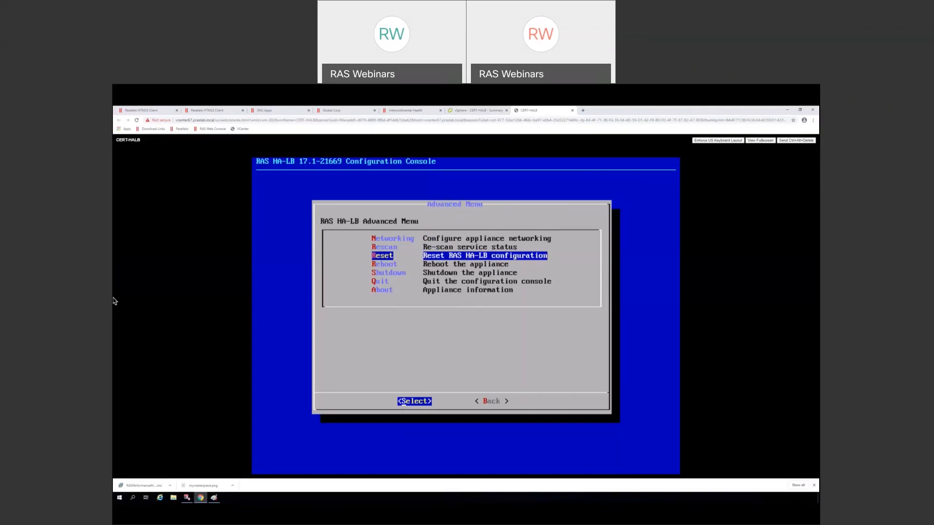
key("Right")
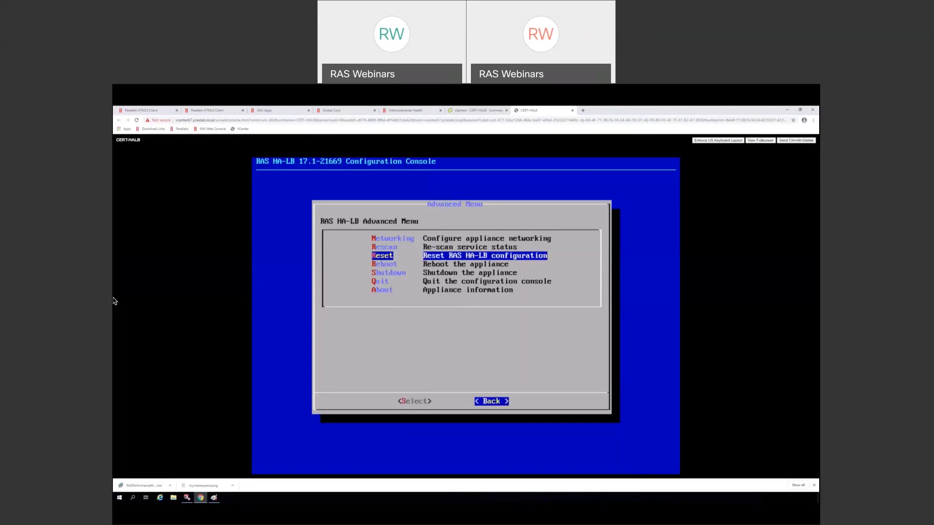
key("Return")
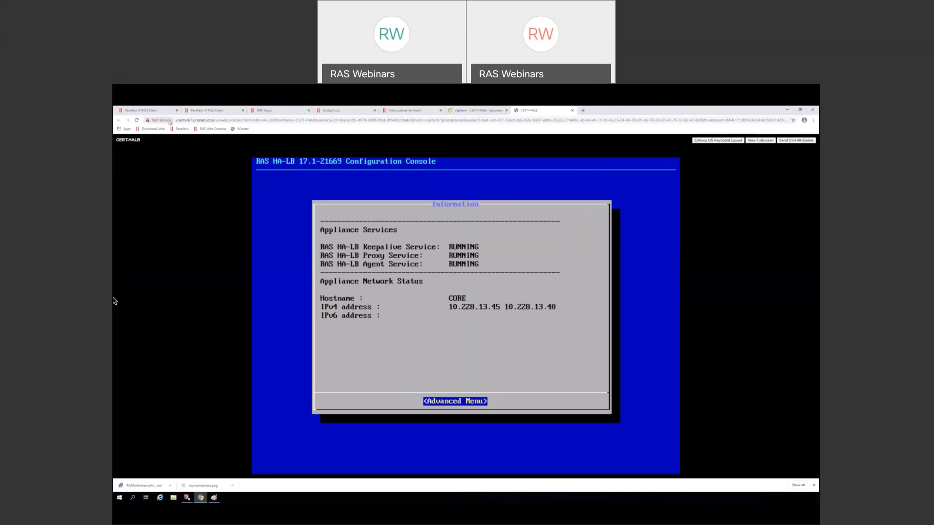
left_click(156, 112)
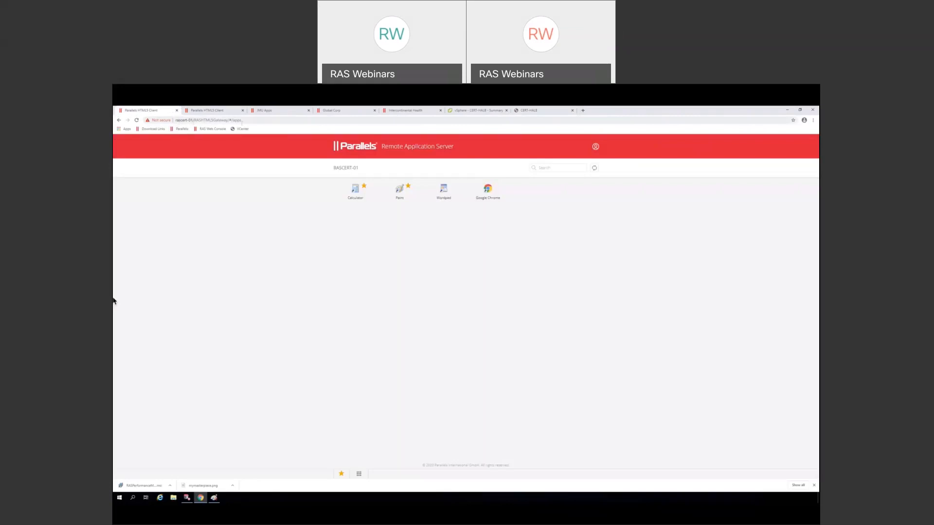
left_click(582, 110)
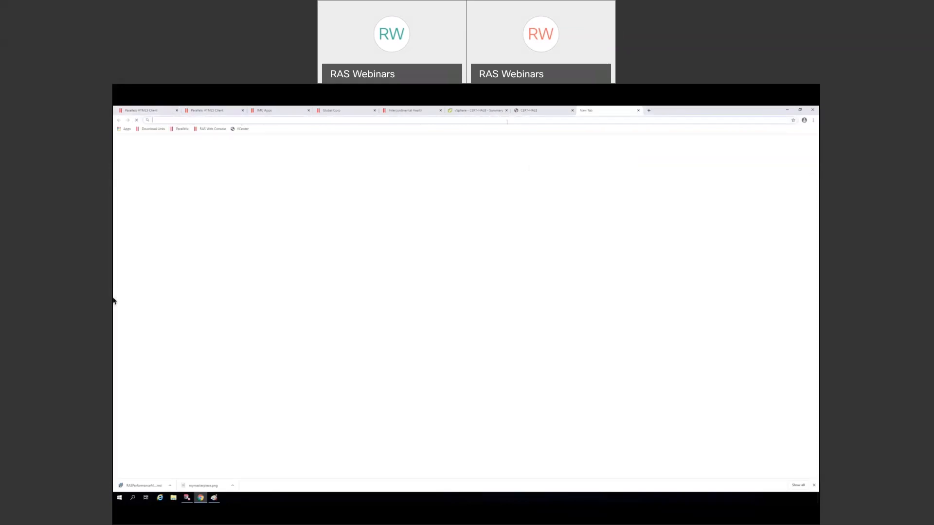
type("ht")
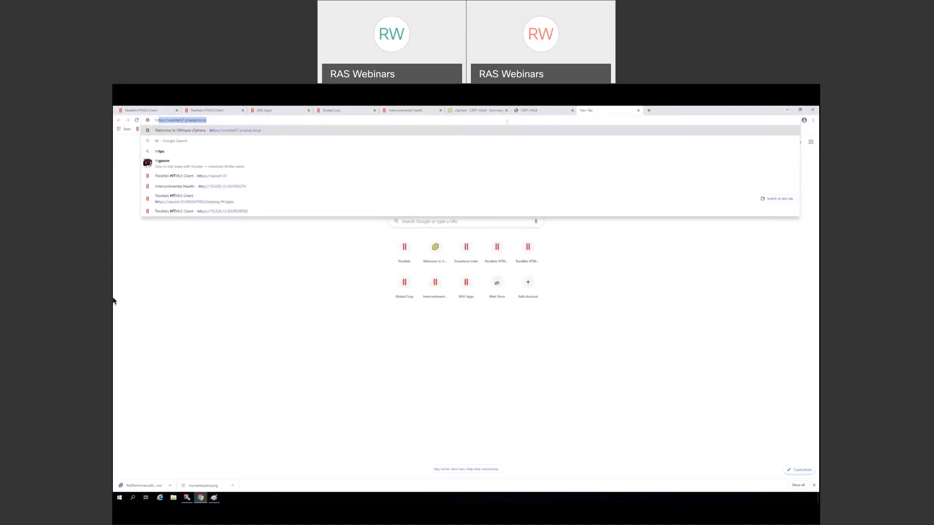
type("tp:")
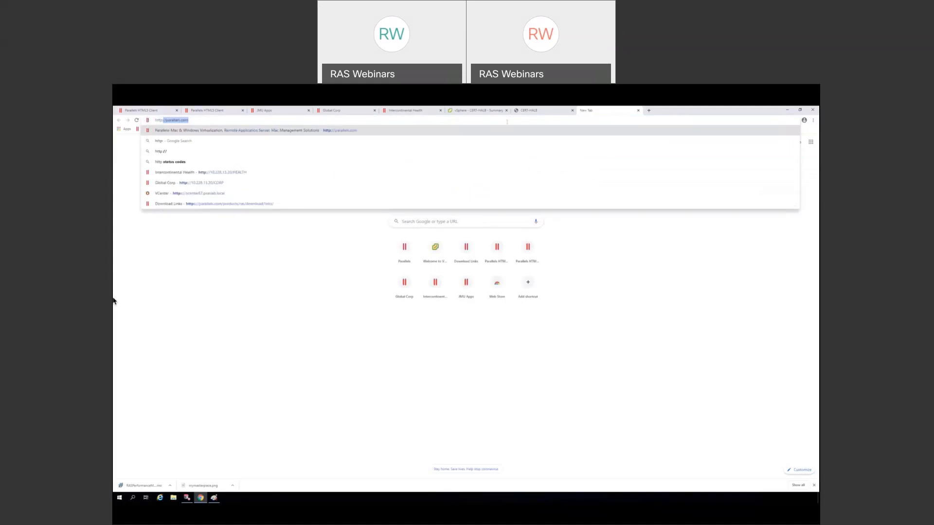
type("//10.")
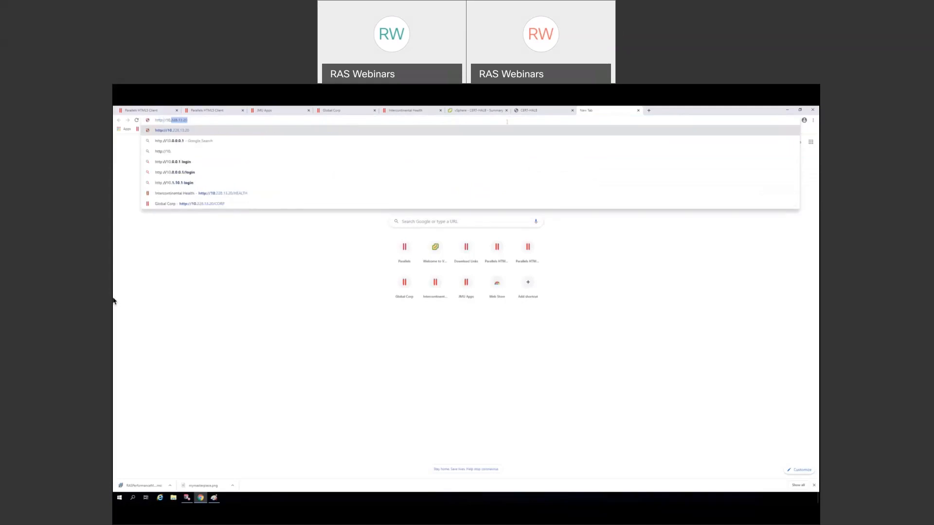
type("228.13")
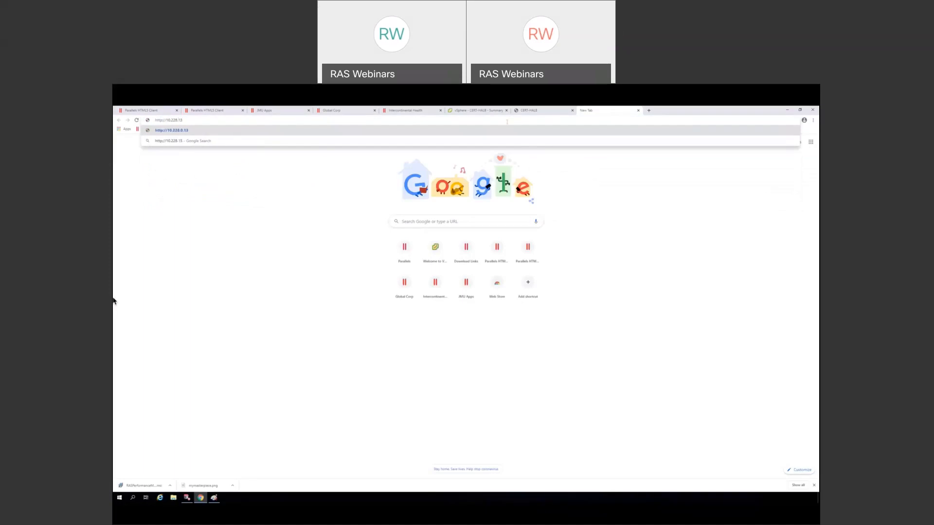
type(".40")
key("Return")
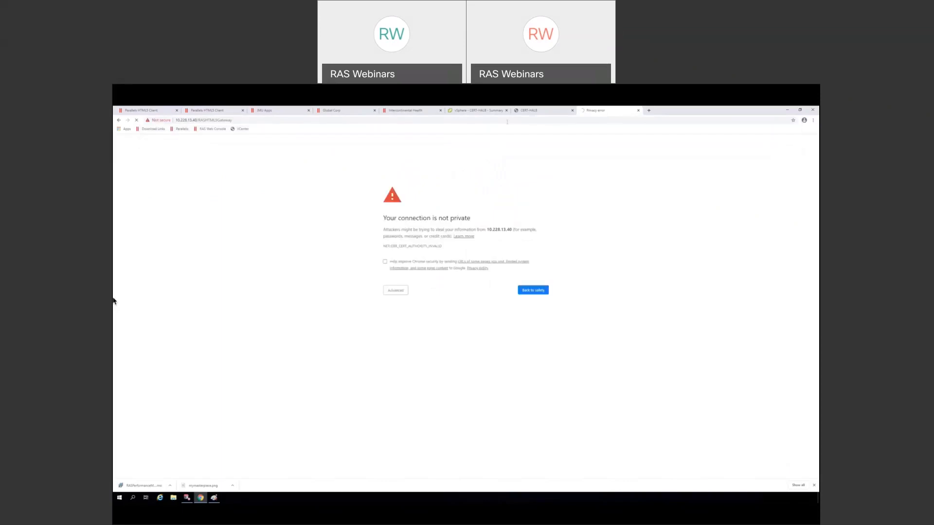
left_click(402, 290)
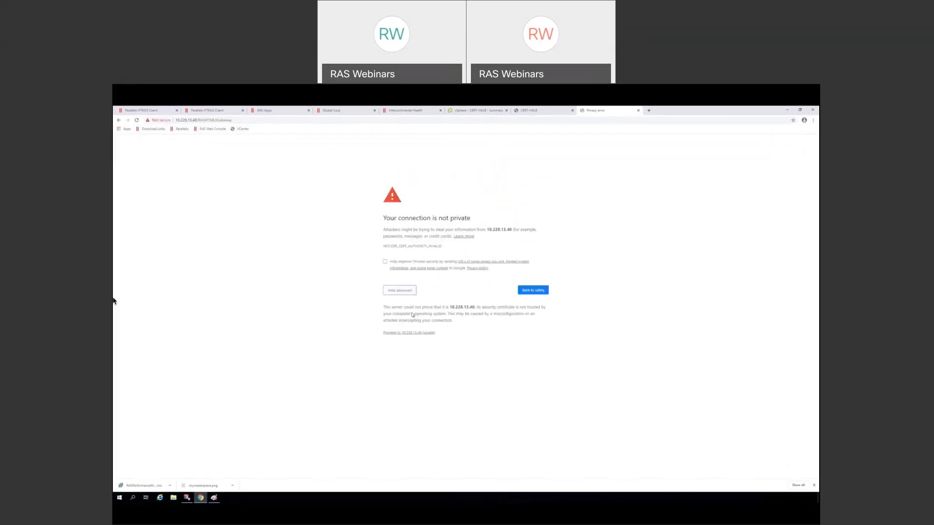
left_click(413, 333)
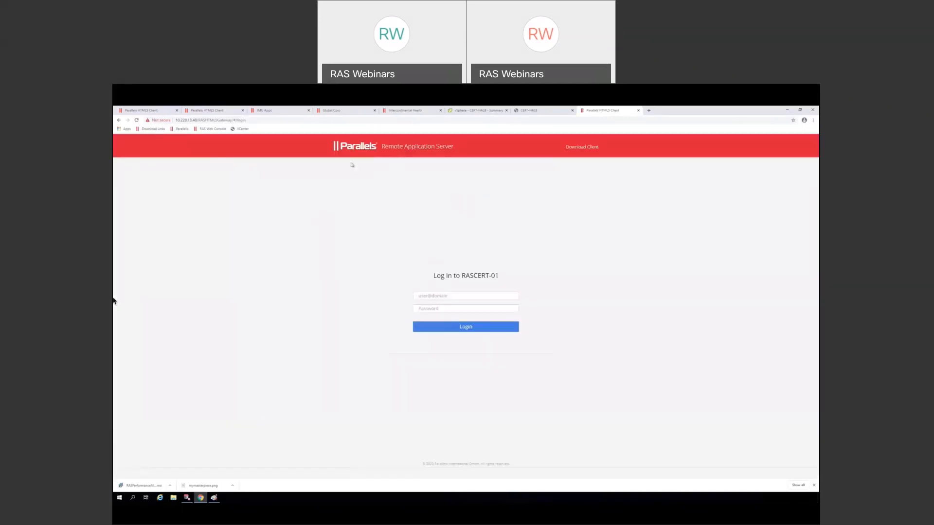
- Log in with the user's username and password, then close the tab and minimize Chrome
left_click(470, 296)
type("laurenbacall")
key("Tab")
type("***********")
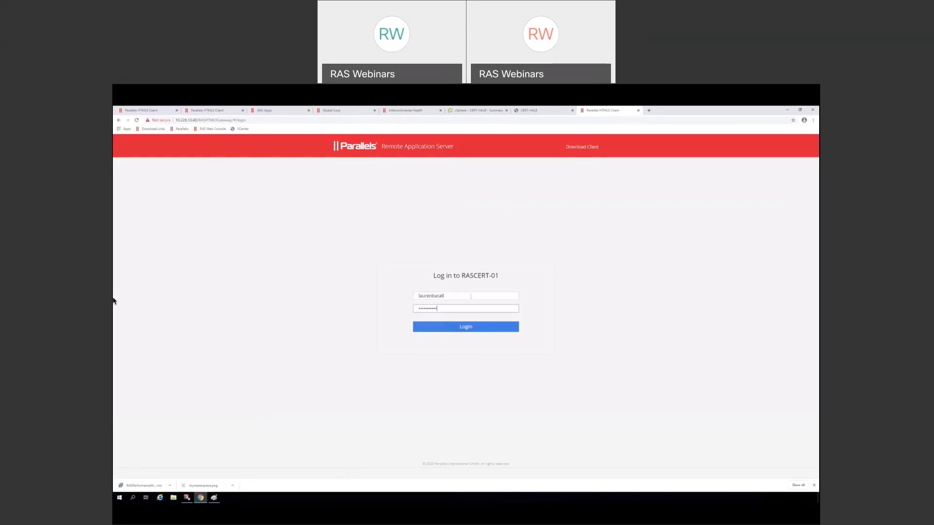
left_click(476, 328)
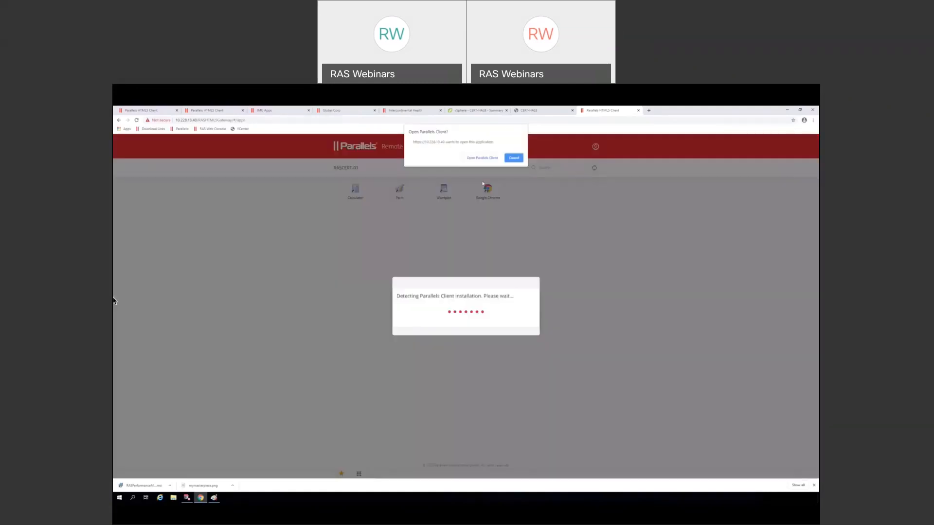
left_click(480, 158)
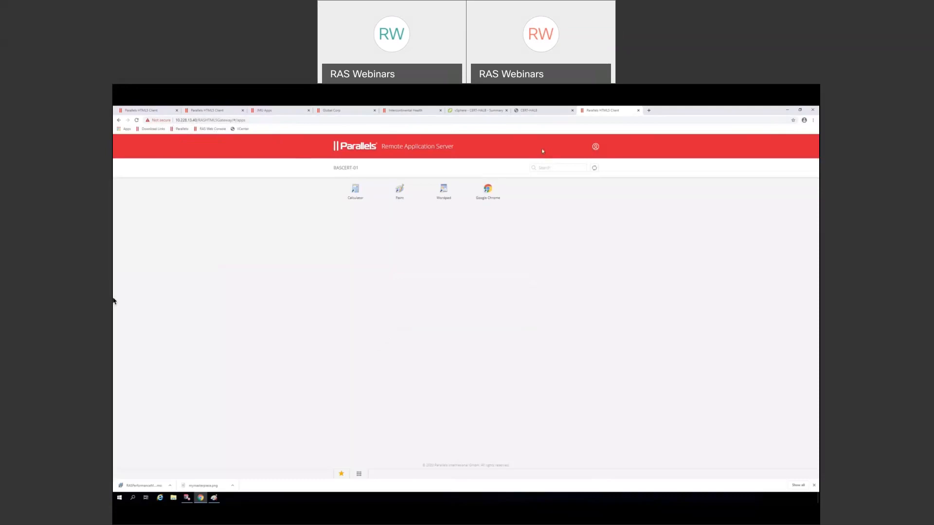
left_click(639, 111)
left_click(788, 110)
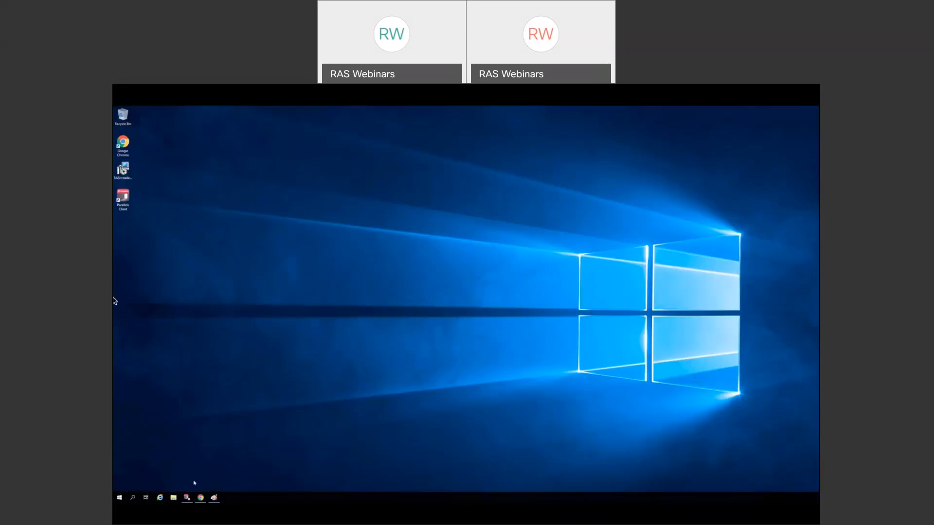
- Restore the RAS Console and launch Add RD Session Hosts from Site > RD Session Hosts
left_click(187, 498)
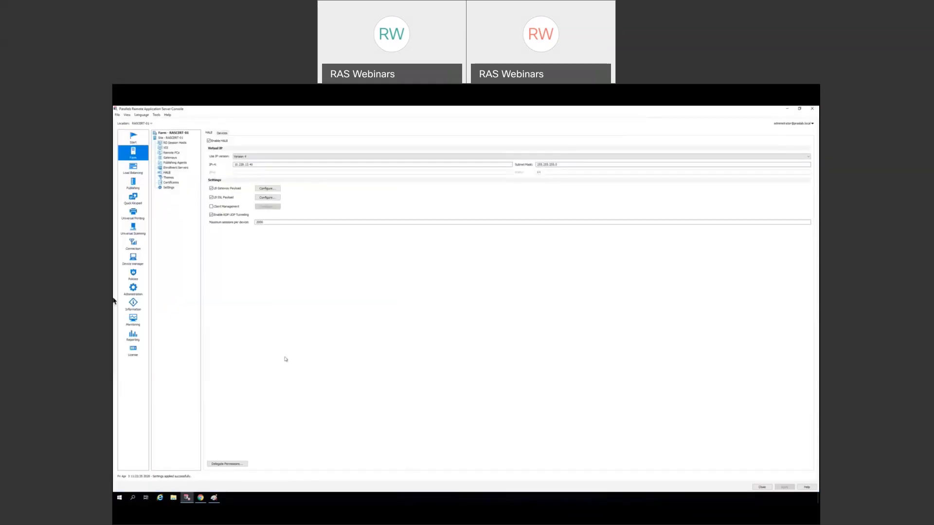
left_click(167, 139)
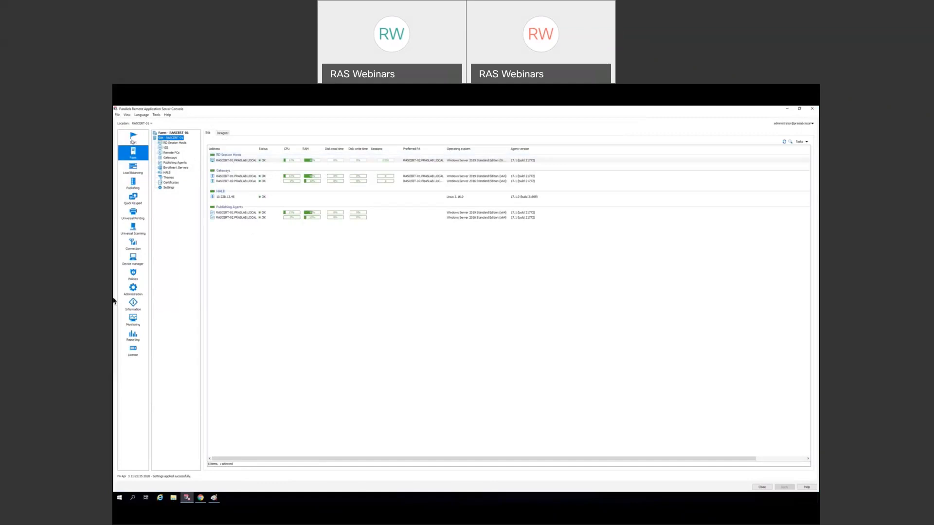
left_click(172, 143)
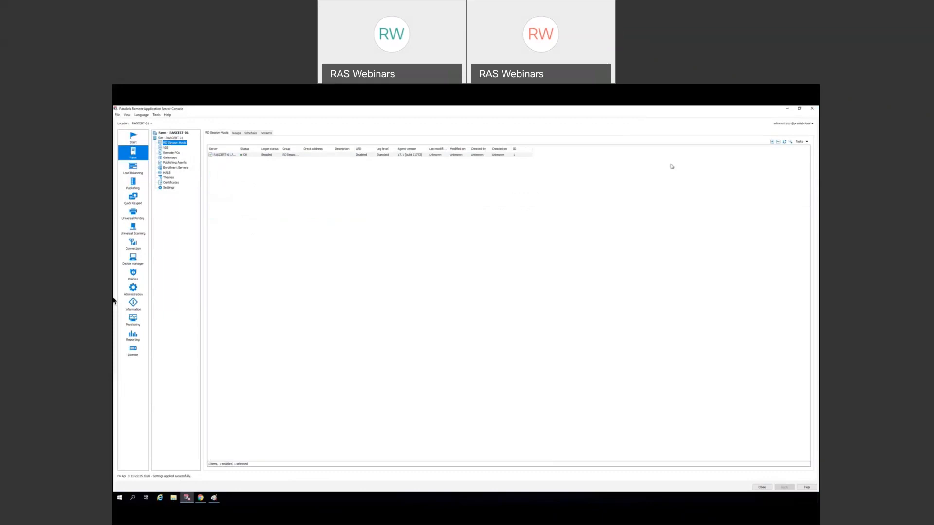
left_click(773, 142)
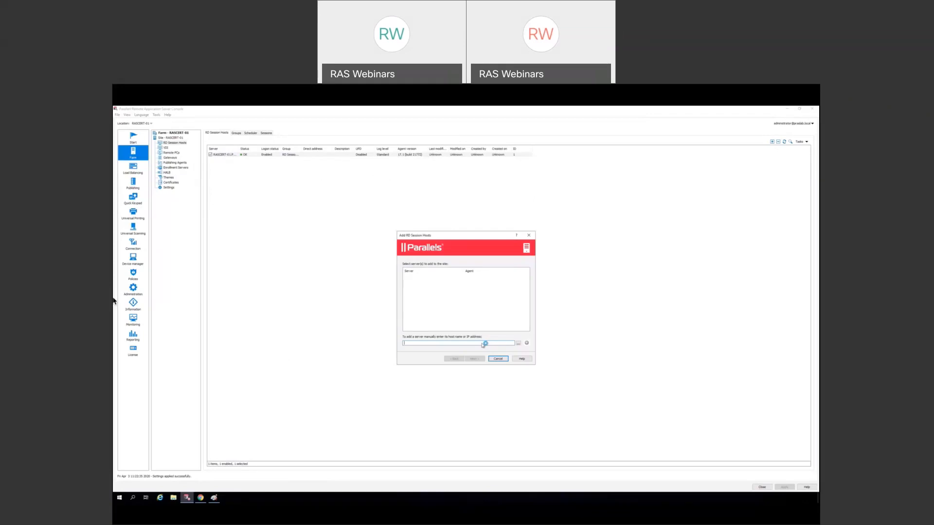
- Add RASCERT-02.PRASLAB.LOCAL as a host and place it in the RD Session Hosts group
type("RASCERT-02")
left_click(527, 344)
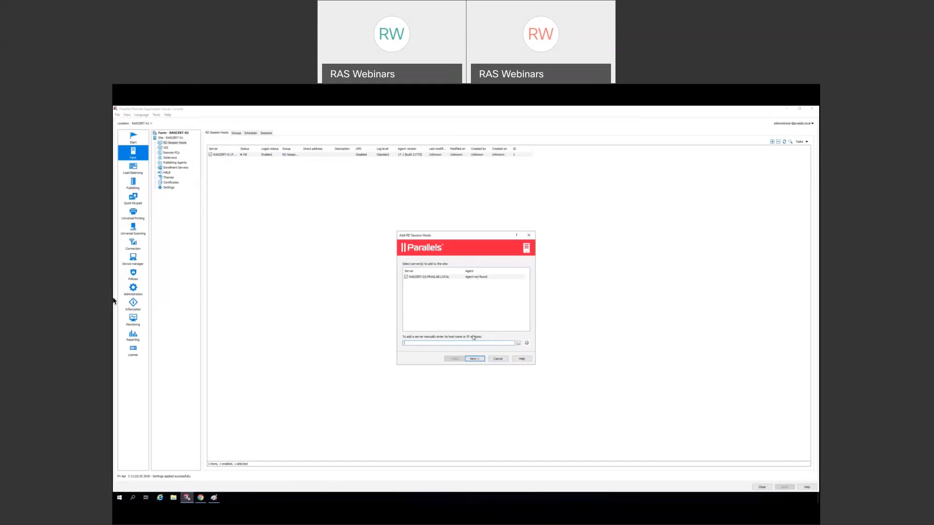
left_click(476, 360)
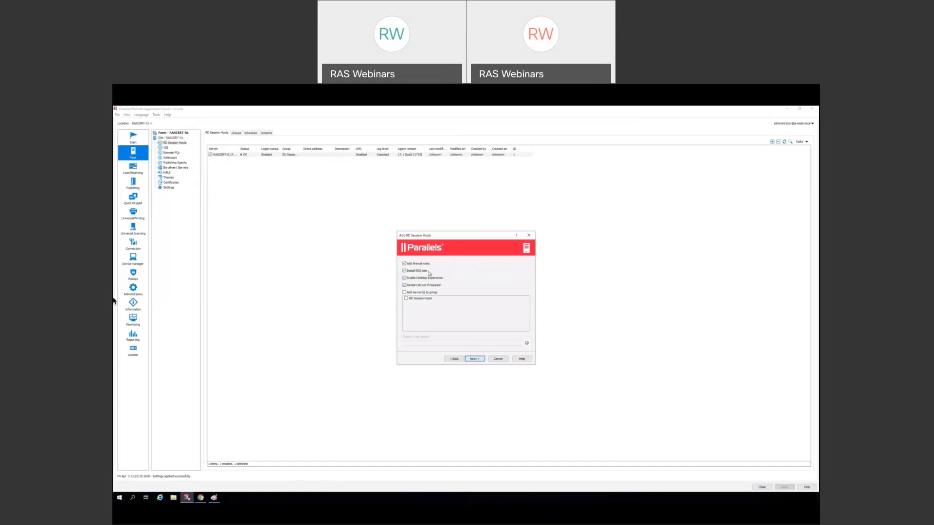
left_click(404, 294)
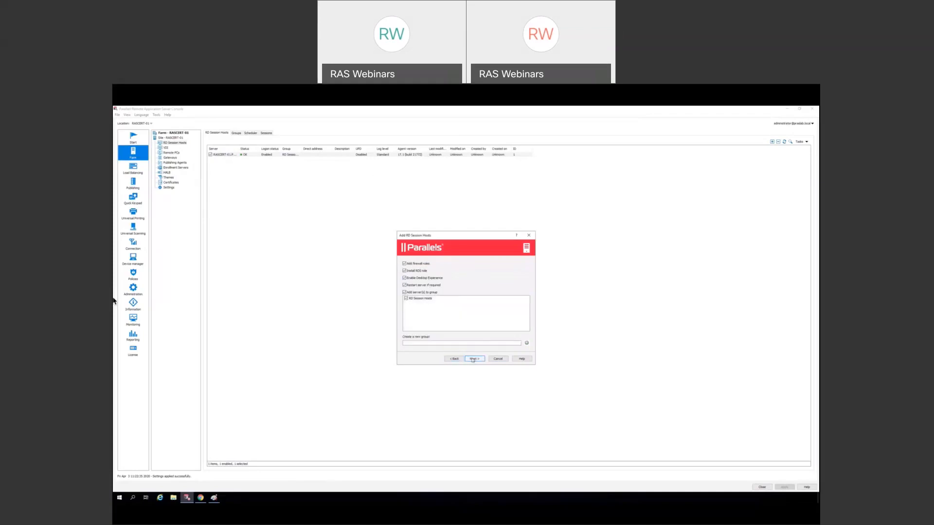
left_click(473, 359)
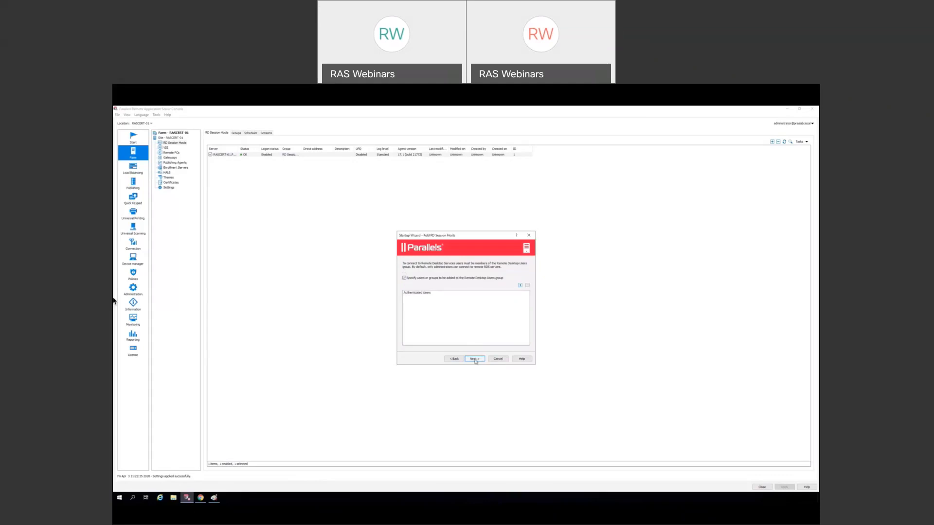
left_click(476, 360)
- Install the RD Session Host agent on RASCERT-02 and apply the changes
left_click(476, 361)
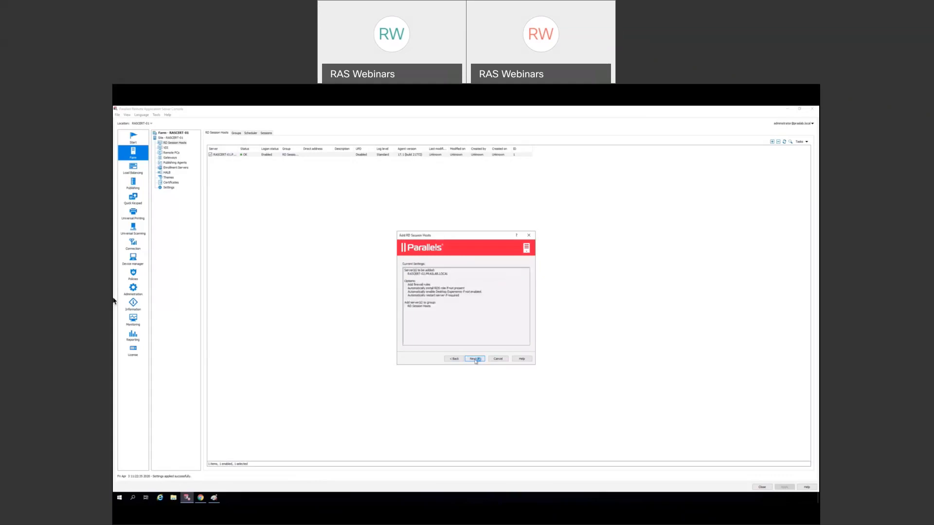
left_click(457, 319)
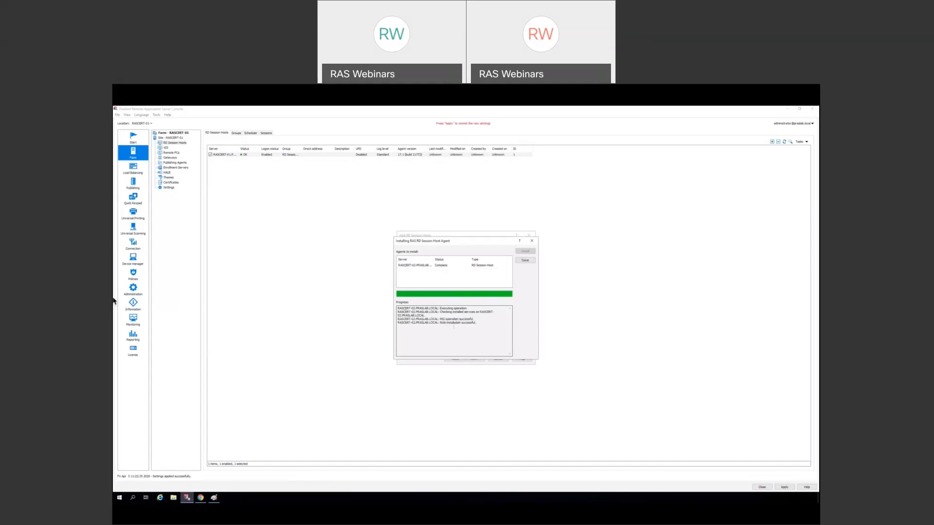
left_click(526, 261)
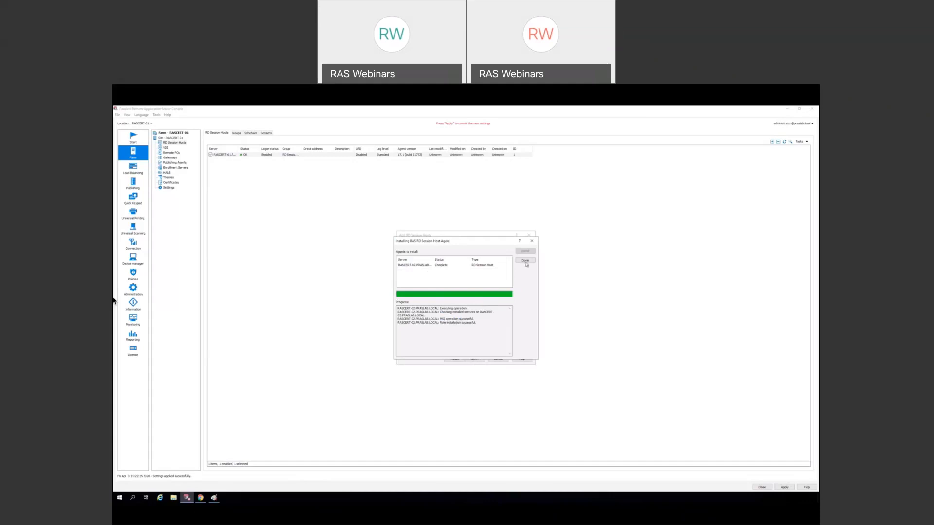
left_click(475, 358)
left_click(784, 488)
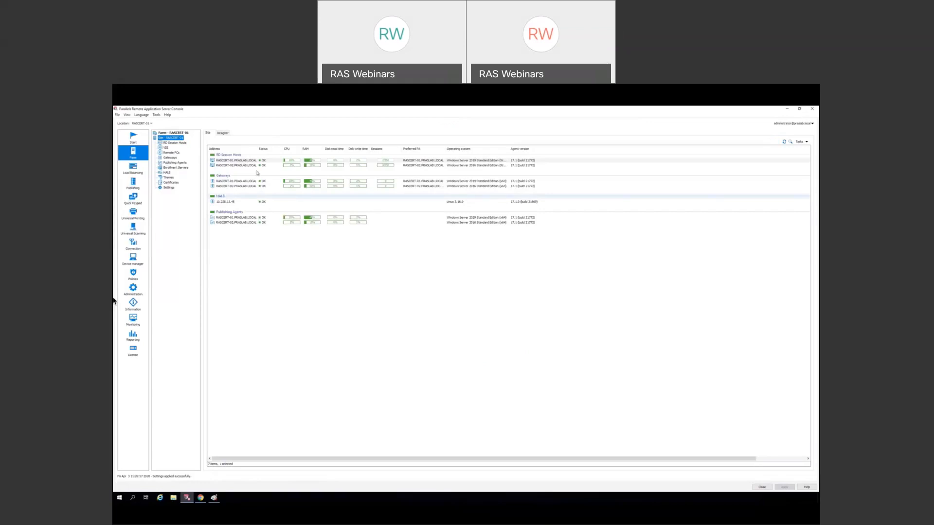
- Start adding a new site to the farm and name it Site2
left_click(173, 133)
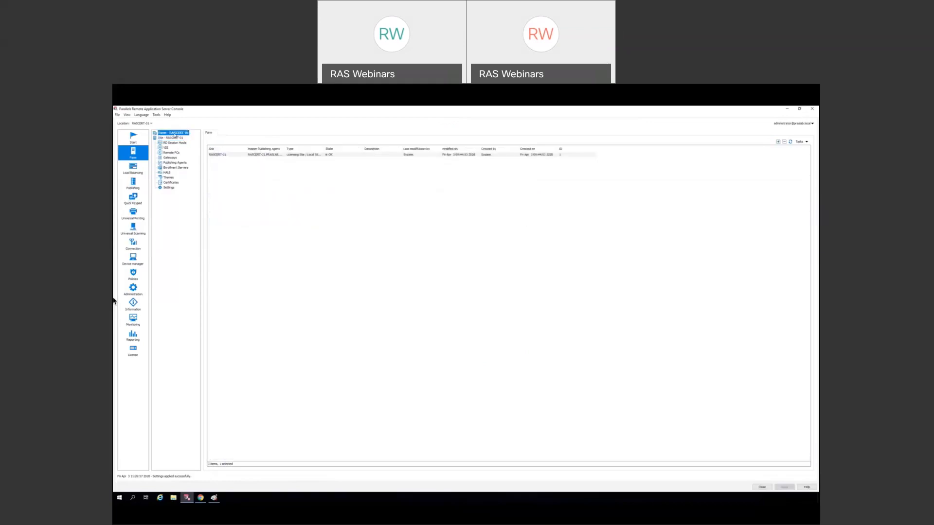
left_click(802, 142)
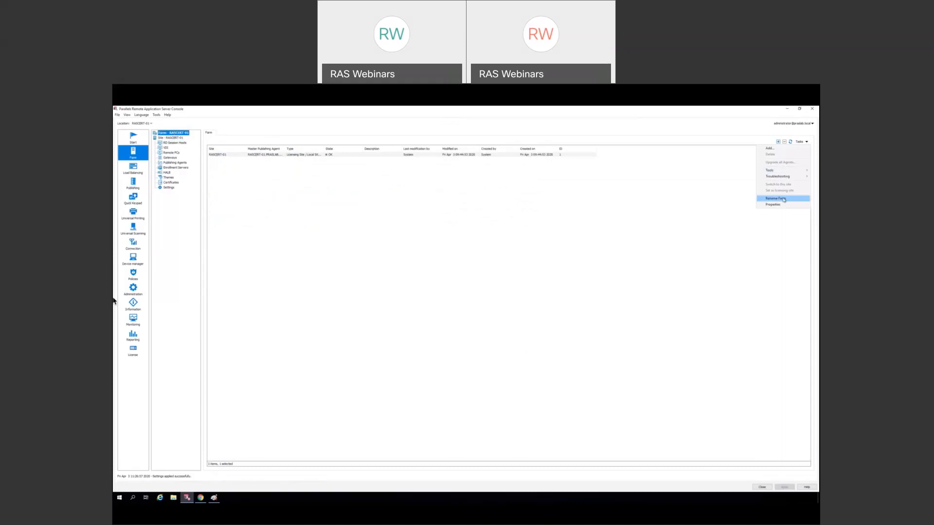
left_click(630, 177)
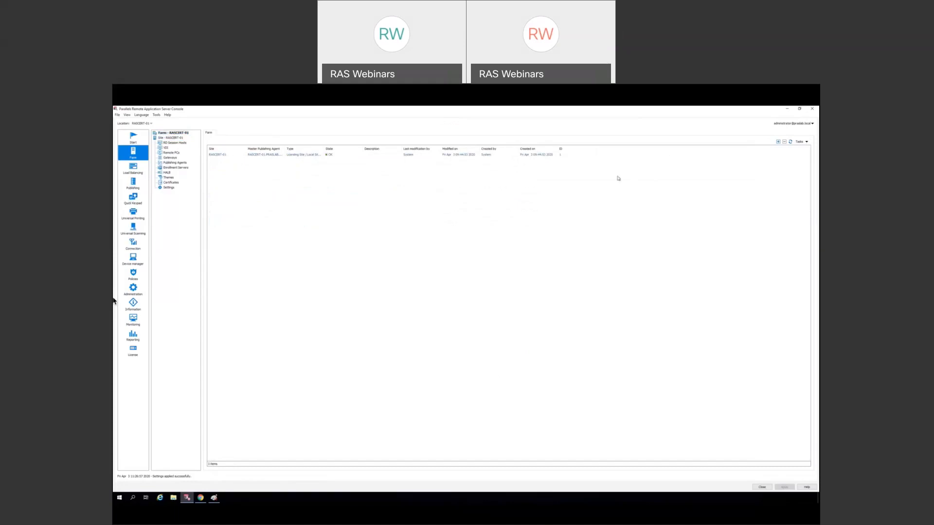
left_click(779, 143)
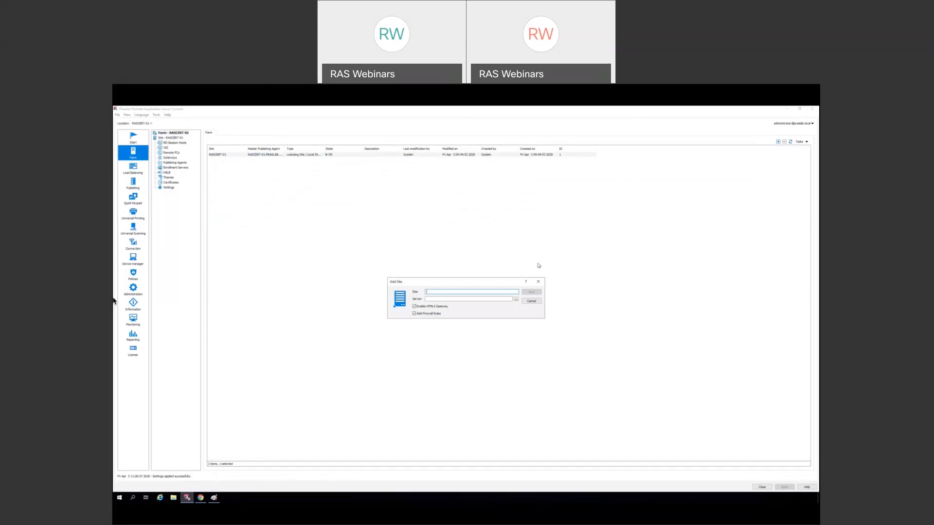
type("S")
key("BackSpace")
key("BackSpace")
type("ite")
- Choose CERT-SITE2 as the site server and install its publishing agent
left_click(516, 299)
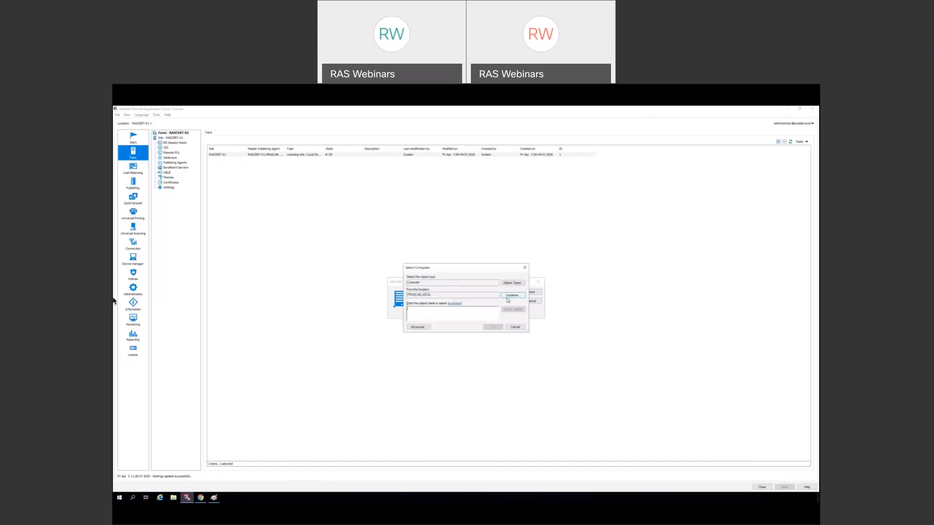
type("ca")
left_click(510, 310)
left_click(493, 327)
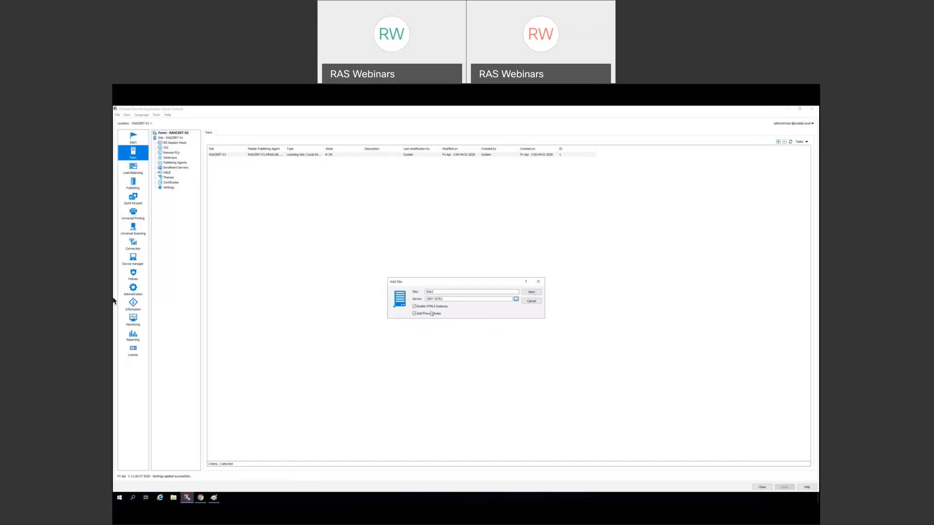
left_click(531, 291)
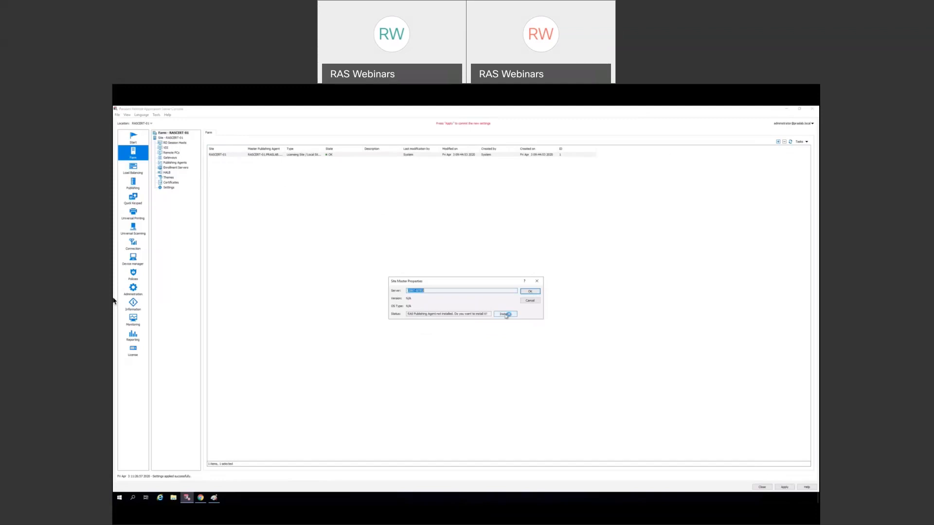
left_click(505, 314)
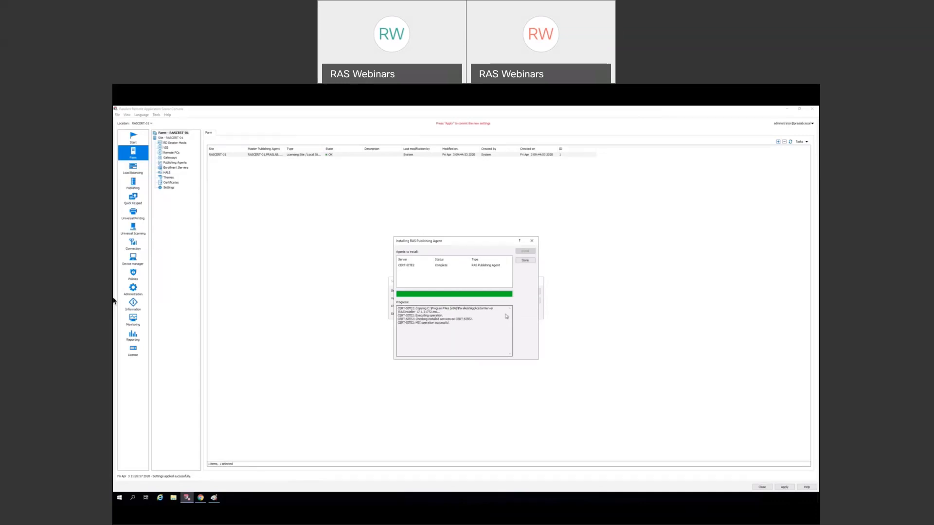
left_click(525, 260)
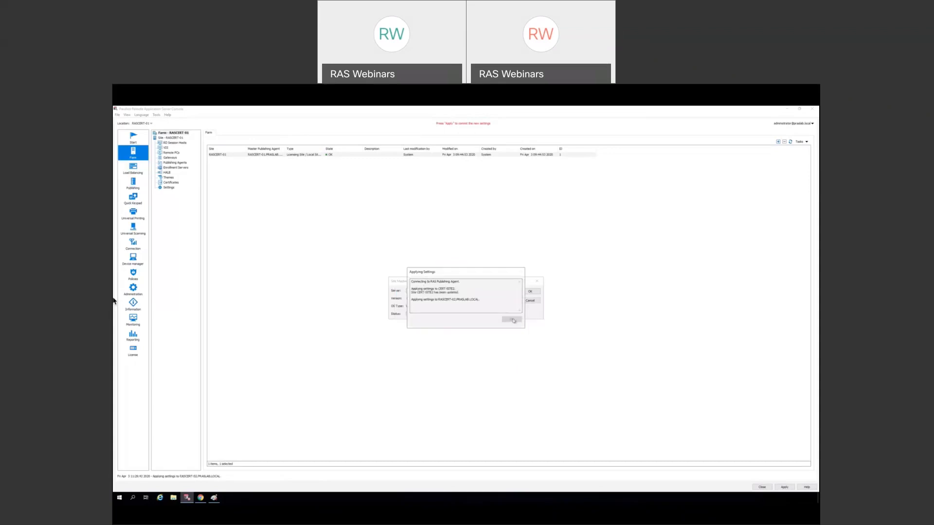
- Close Site2's properties, apply the new site, and view the farm's sites list
left_click(530, 293)
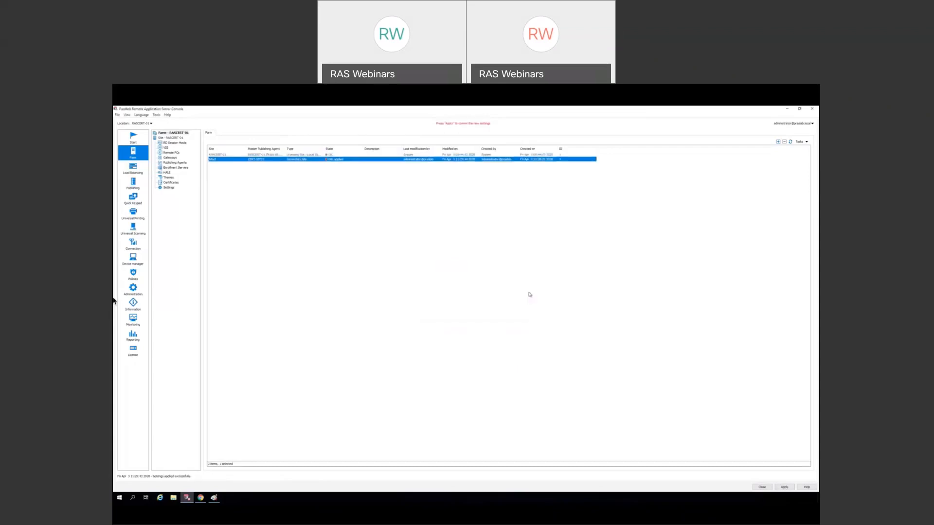
left_click(781, 485)
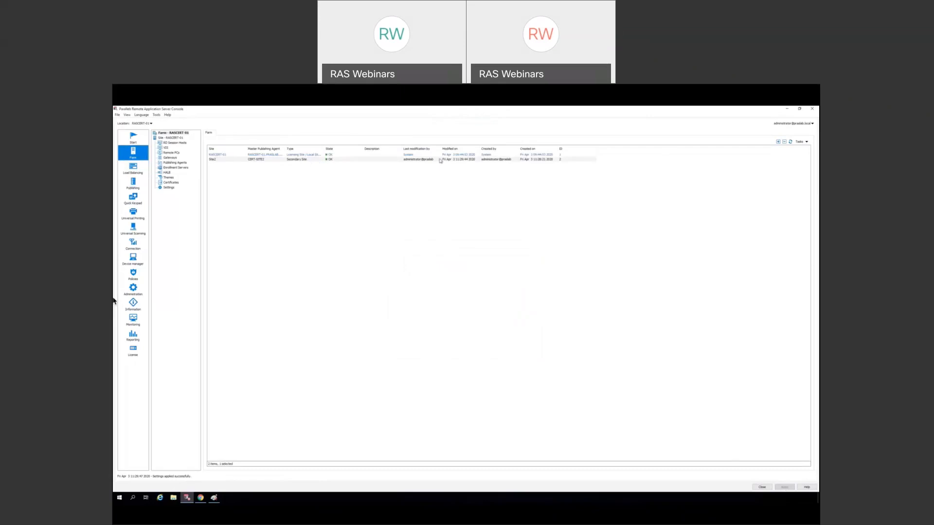
left_click(168, 138)
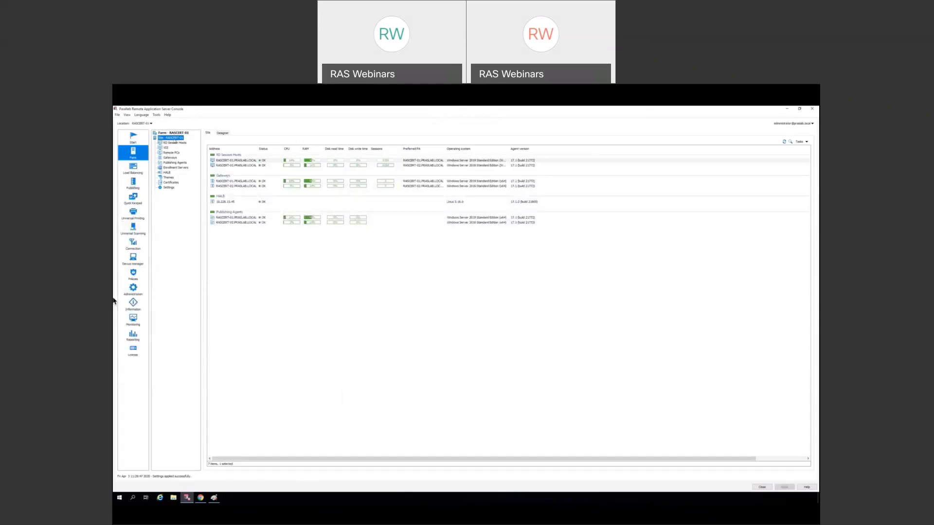
left_click(174, 133)
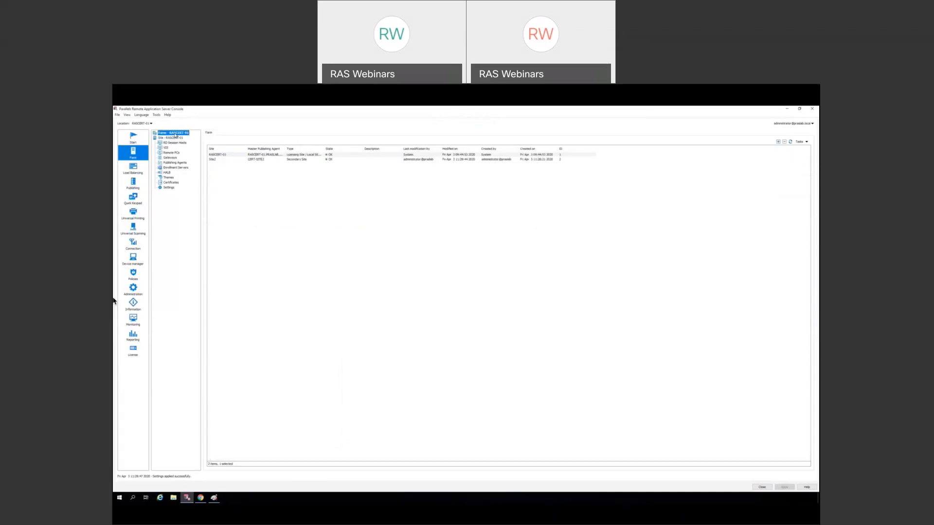
- Switch the console to Site2 and view its empty RD Session Hosts list
left_click(260, 160)
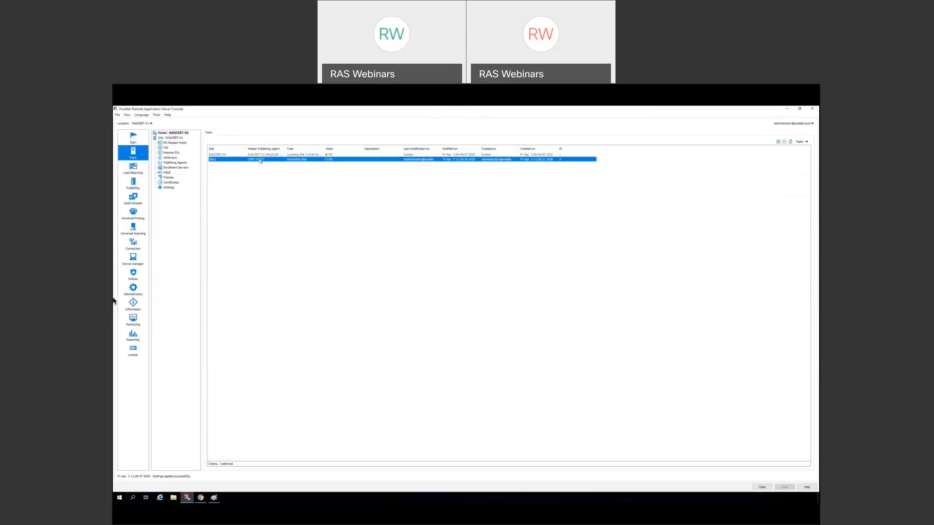
right_click(260, 161)
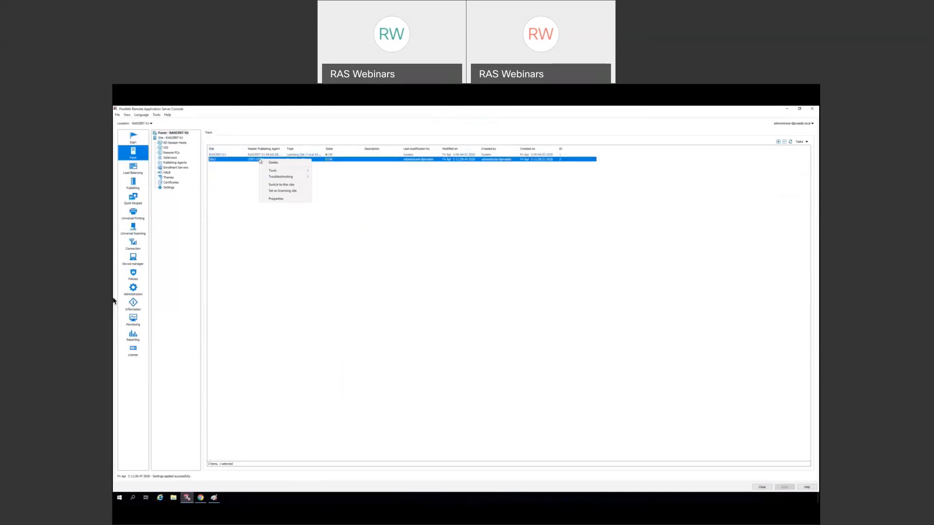
left_click(285, 186)
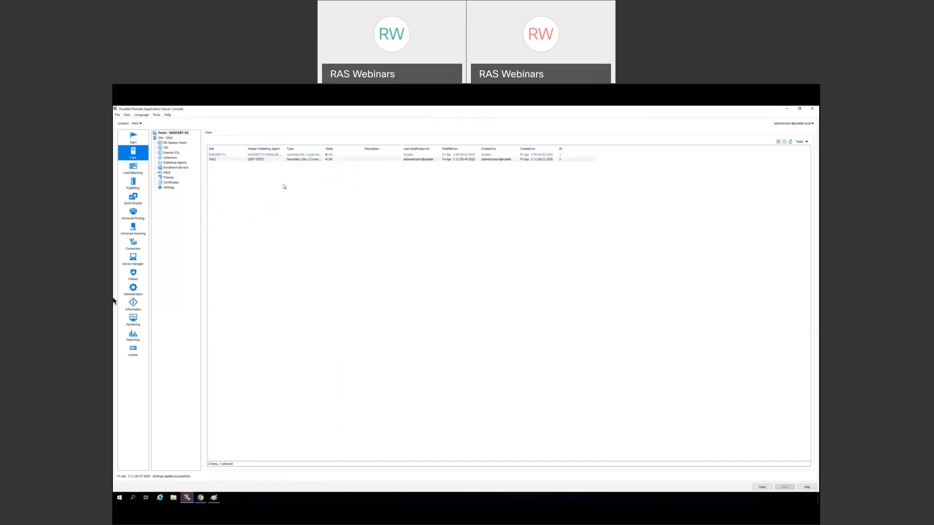
left_click(184, 143)
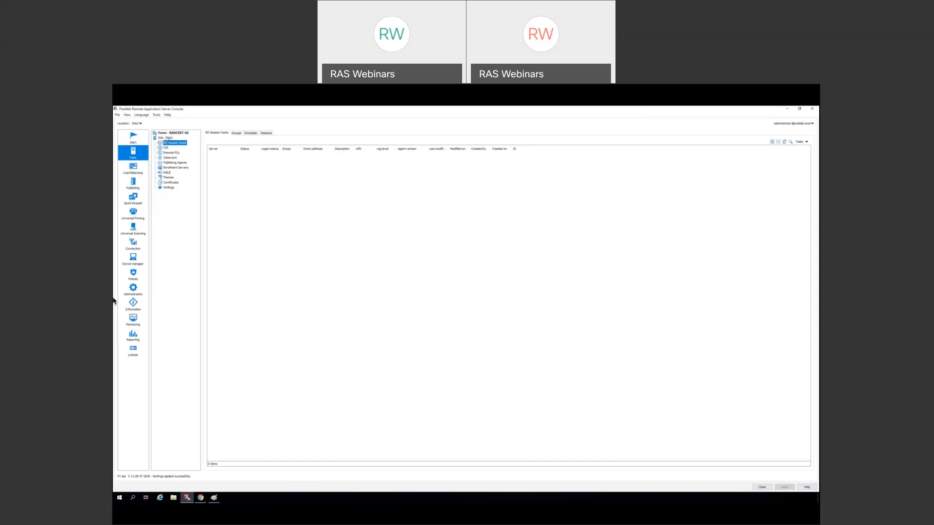
- Switch the console back to site RASCERT-01, then bring up Site2's context menu
left_click(166, 133)
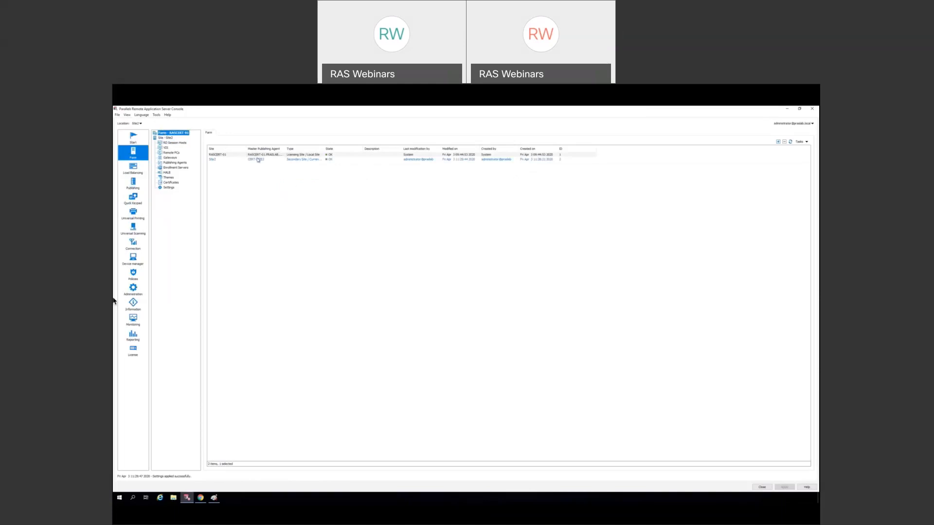
left_click(258, 155)
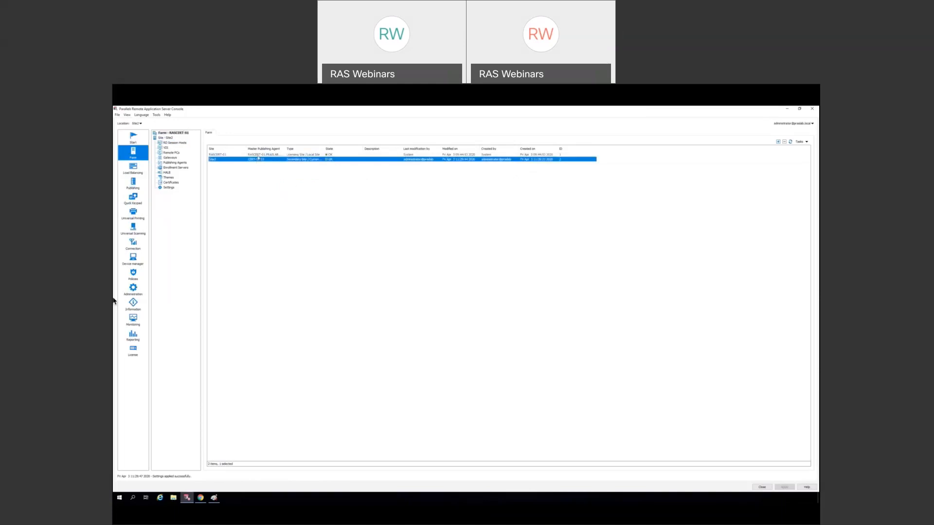
right_click(258, 156)
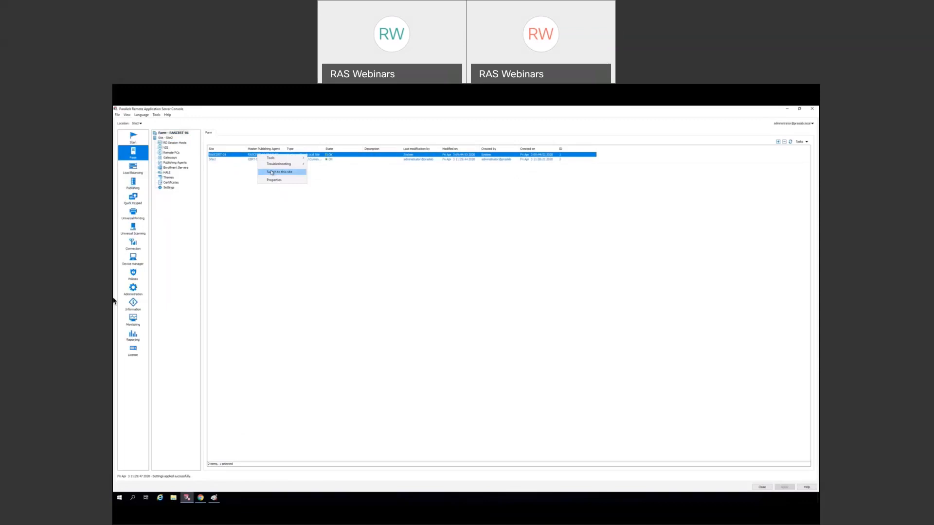
left_click(271, 172)
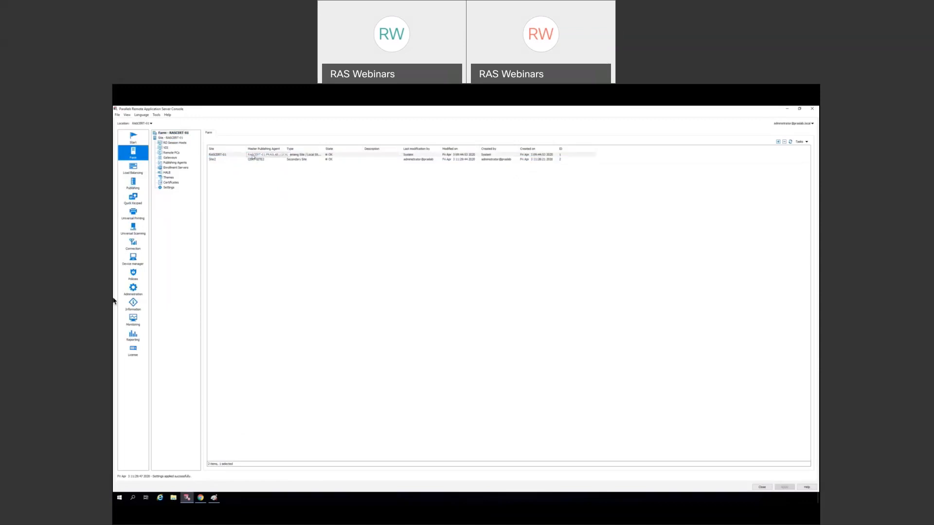
left_click(287, 161)
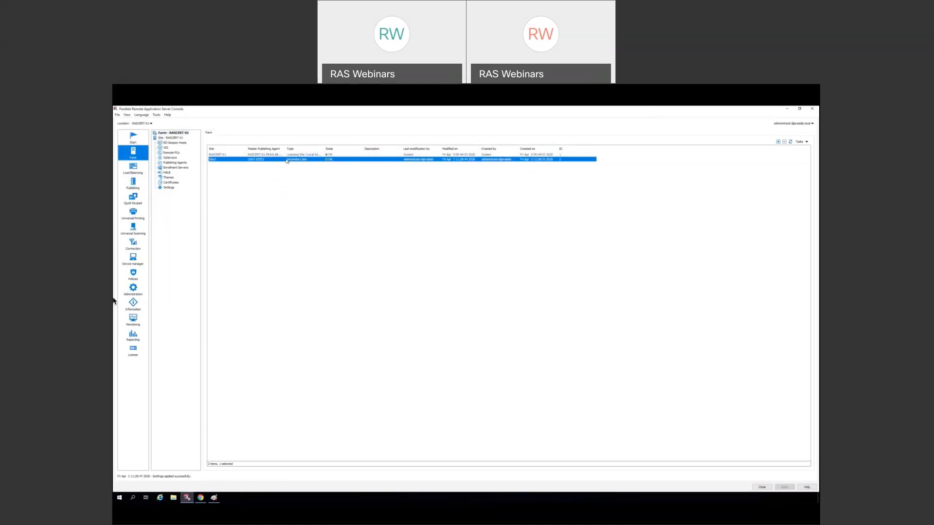
right_click(287, 161)
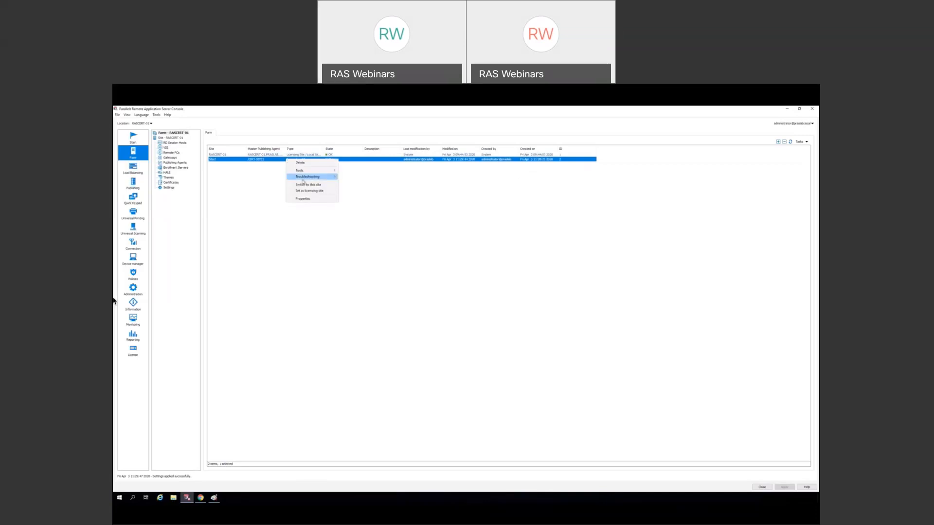
- Decline making Site2 the licensing site so RASCERT-01 keeps that role, then open Publishing
left_click(329, 193)
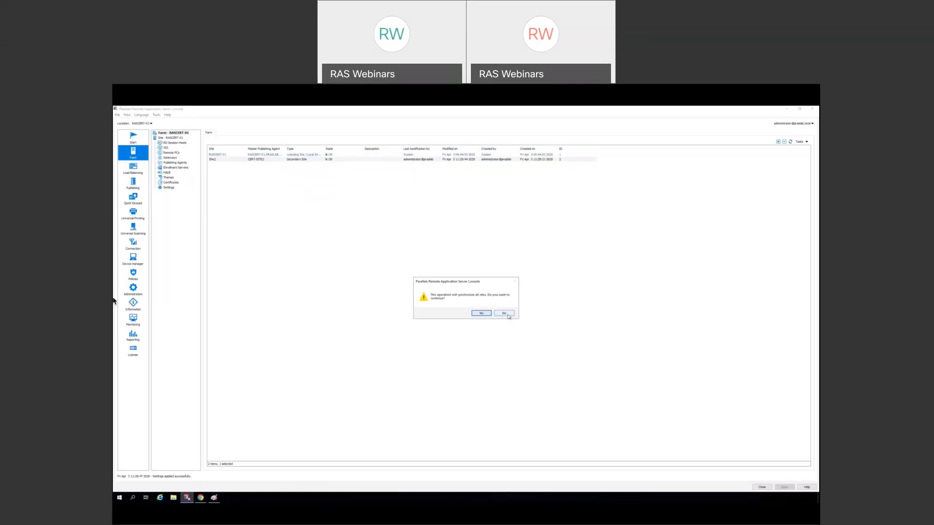
left_click(508, 315)
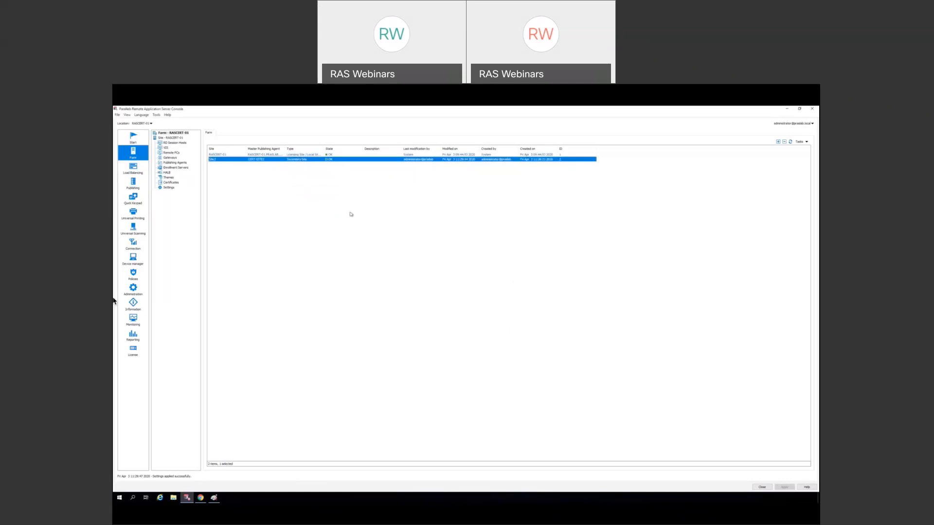
left_click(244, 155)
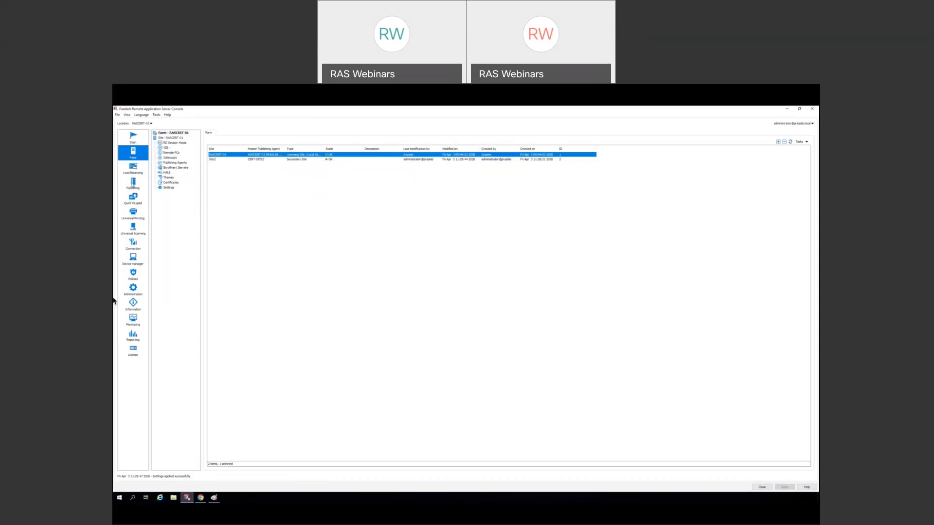
left_click(133, 184)
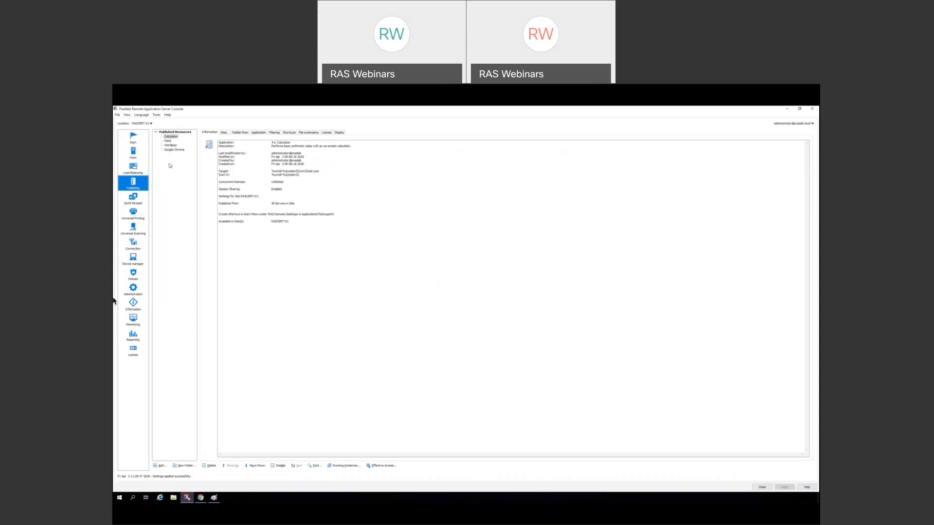
- Create a new published folder named Mission Critical Apps
left_click(184, 466)
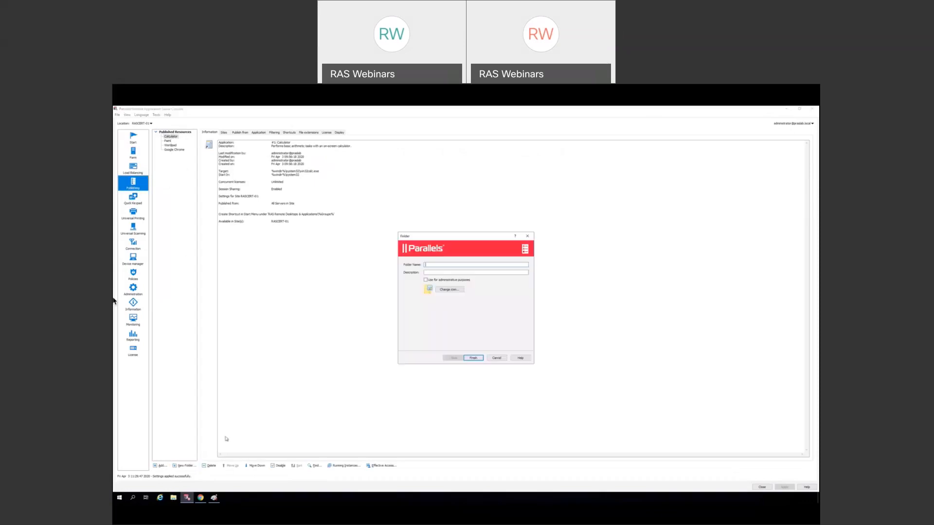
type("Misc")
type("ssion")
type(" Critical Apps")
left_click(474, 358)
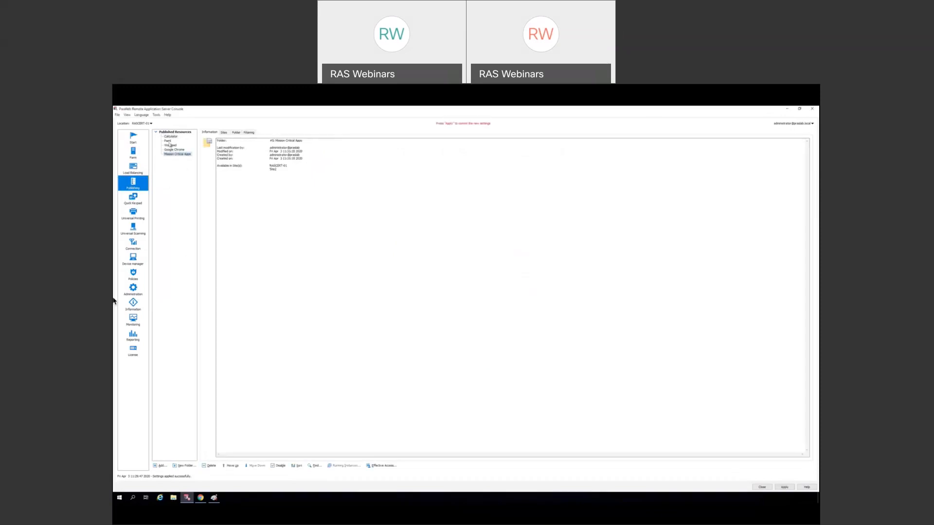
- Move Paint into the Mission Critical Apps folder, apply the changes, and minimize the console
mouse_move(168, 141)
left_mouse_down()
mouse_move(177, 154)
mouse_move(176, 146)
left_mouse_up()
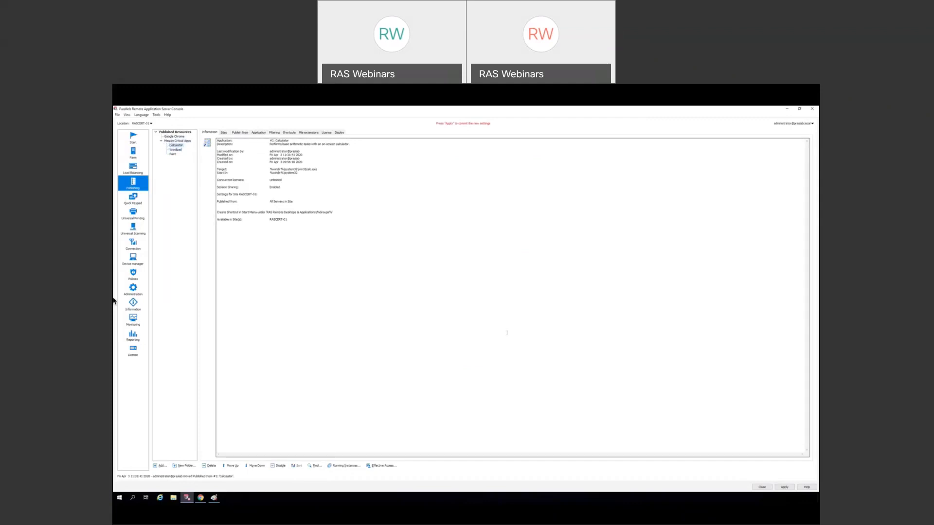
left_click(784, 487)
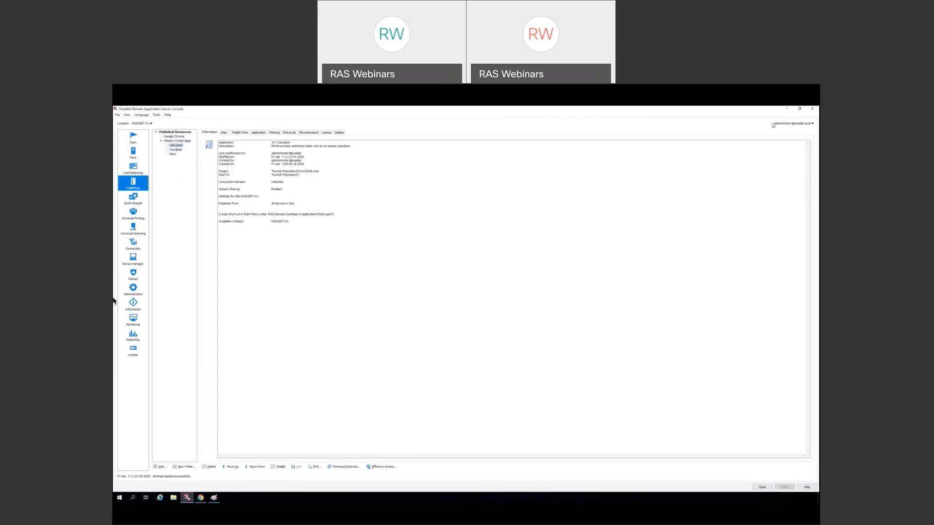
left_click(787, 109)
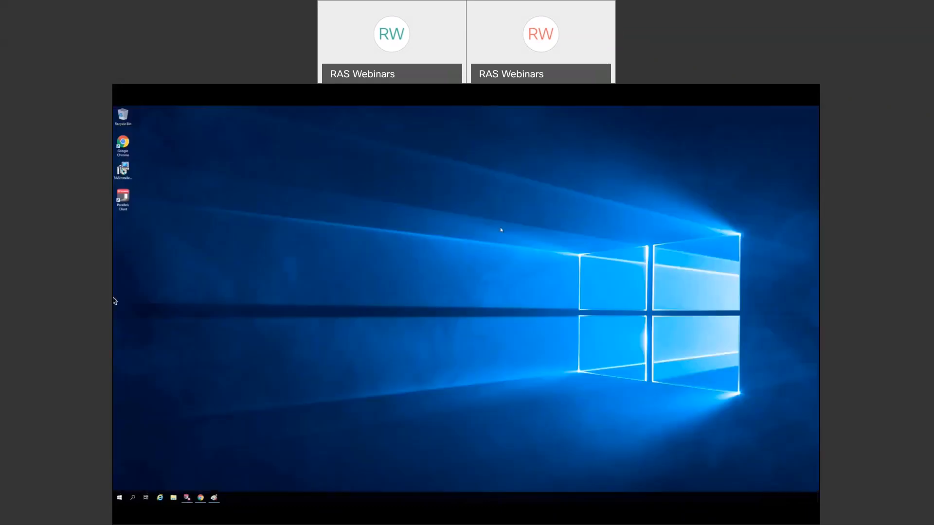
- Refresh the HTML5 client's app list and browse into the Mission Critical Apps folder and back
left_click(200, 497)
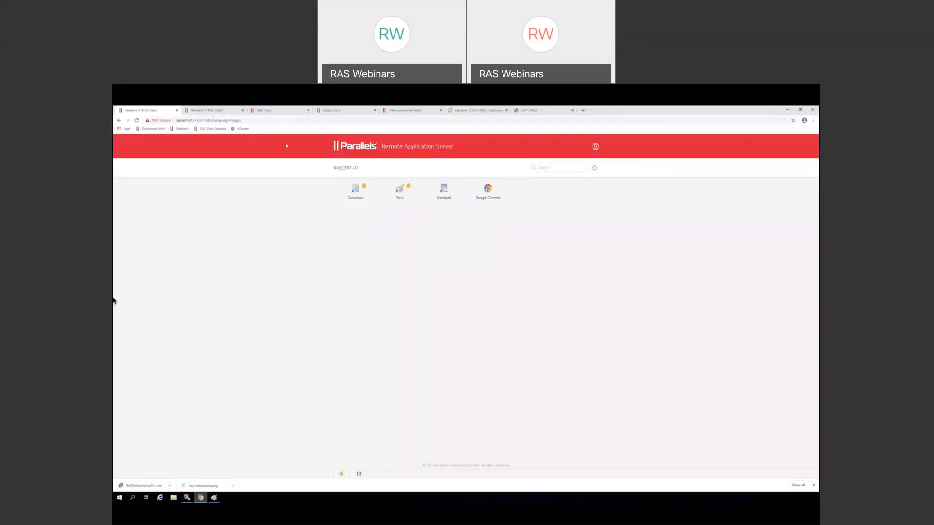
left_click(594, 169)
left_click(399, 202)
left_click(345, 168)
- Check the favourite apps list, then switch from Chrome back to the RAS console
left_click(341, 474)
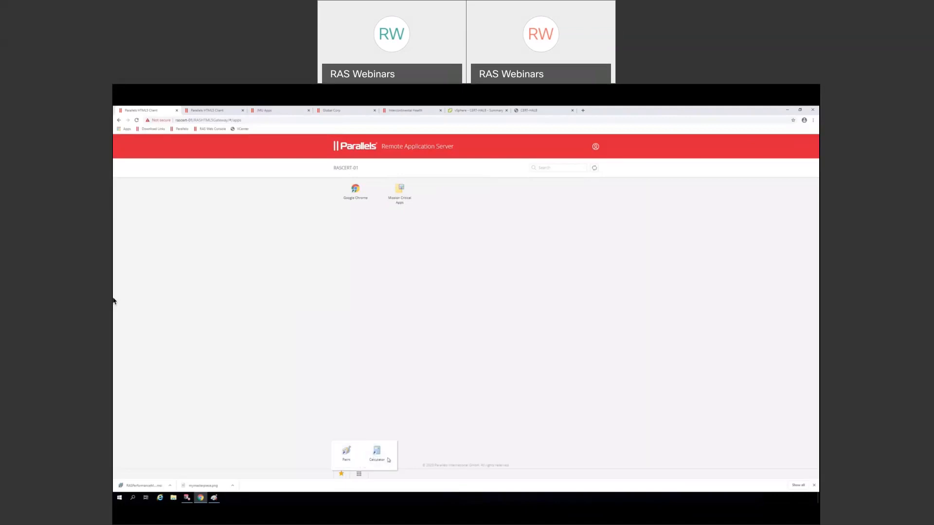
left_click(342, 475)
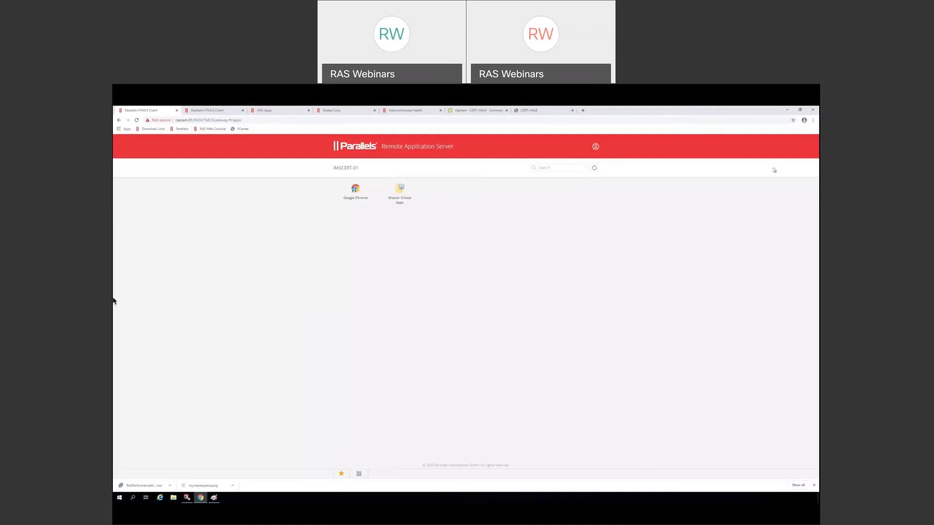
left_click(788, 111)
left_click(188, 497)
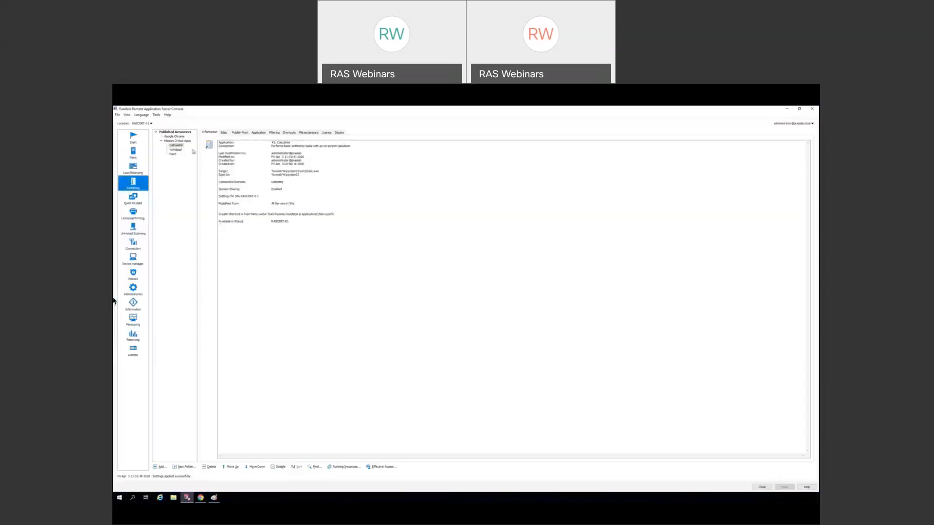
- Mark the Mission Critical Apps folder for administrative purposes only and apply
double_click(180, 141)
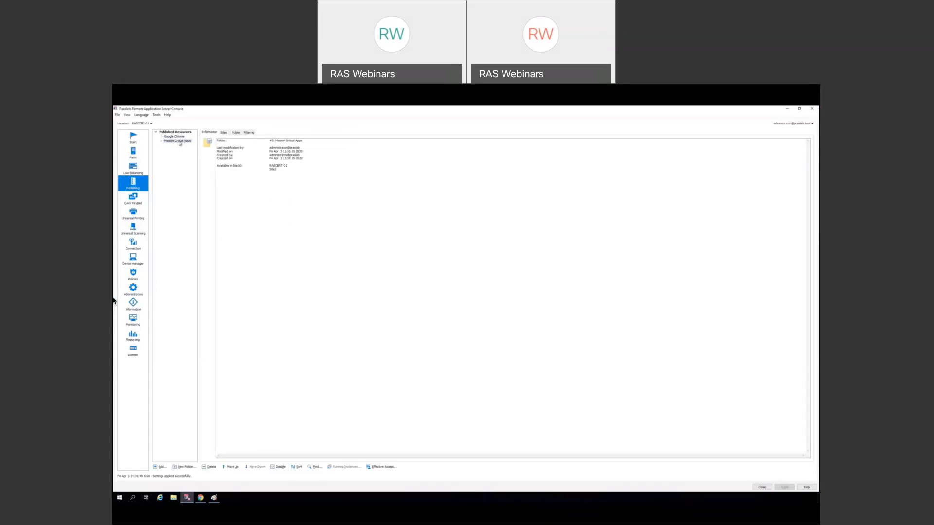
left_click(237, 133)
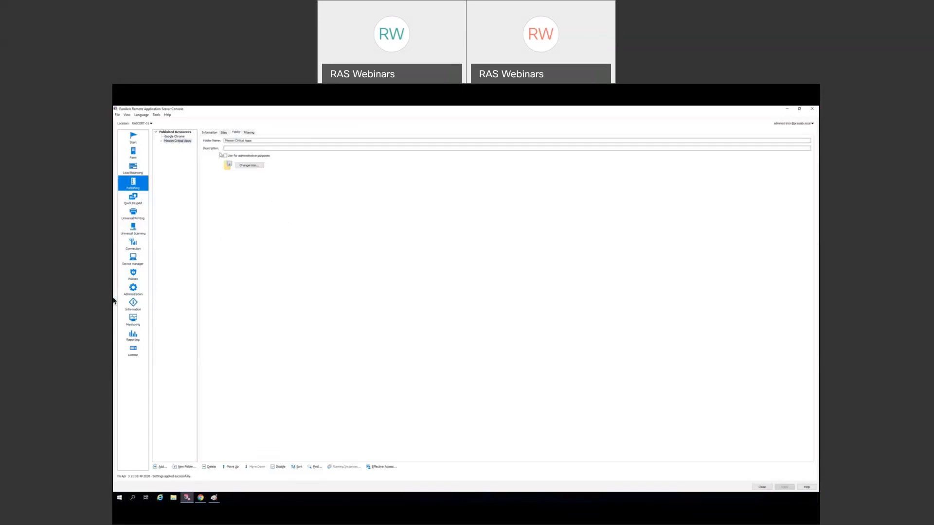
left_click(226, 156)
left_click(785, 487)
- Refresh the HTML5 client to see the folder's apps listed ungrouped, then minimize Chrome
left_click(787, 109)
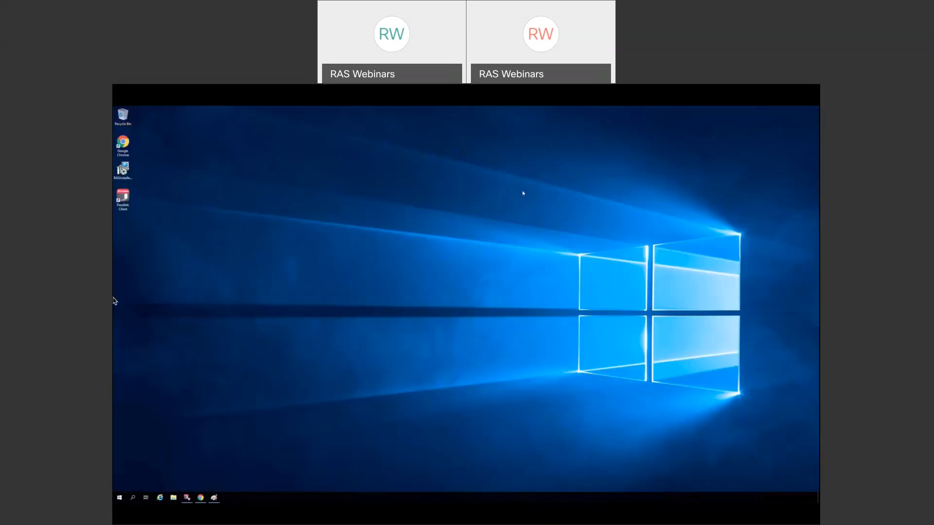
left_click(200, 498)
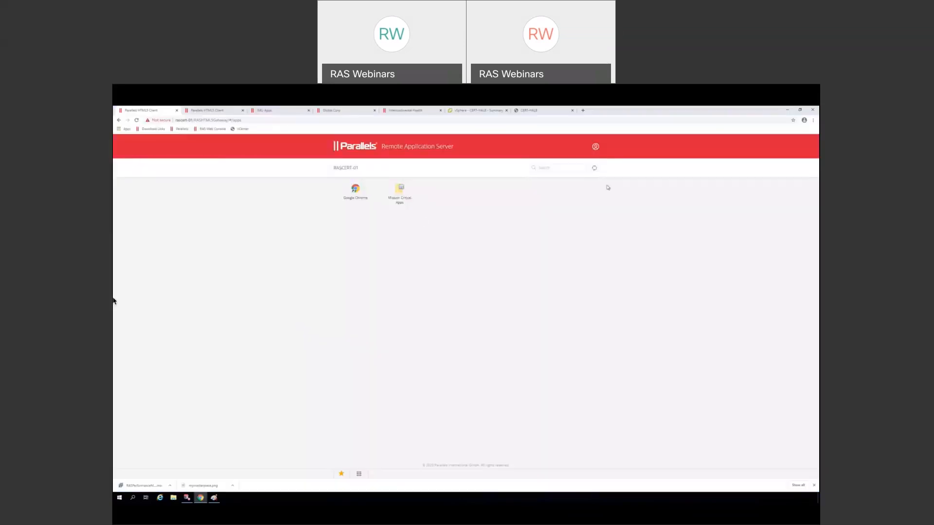
left_click(595, 170)
left_click(785, 110)
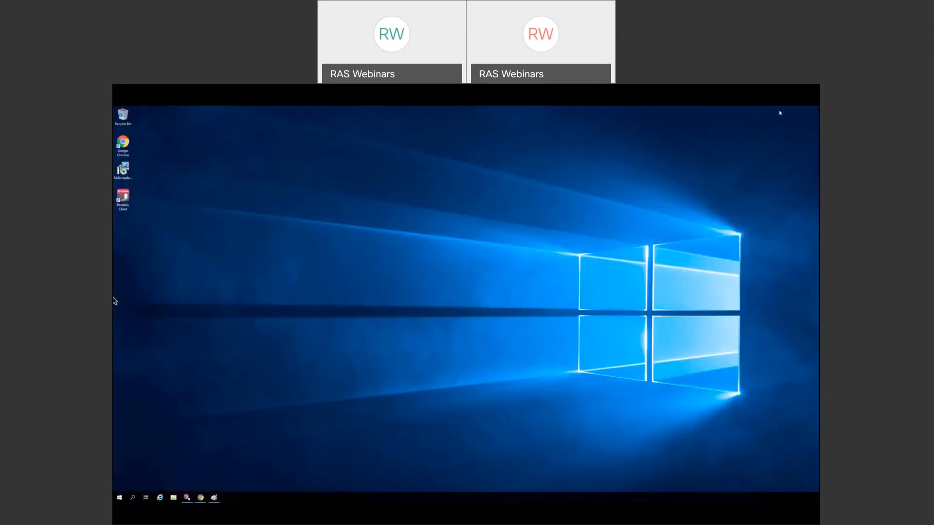
- Try user filtering on the Mission Critical Apps folder, then cancel and switch it off
left_click(187, 497)
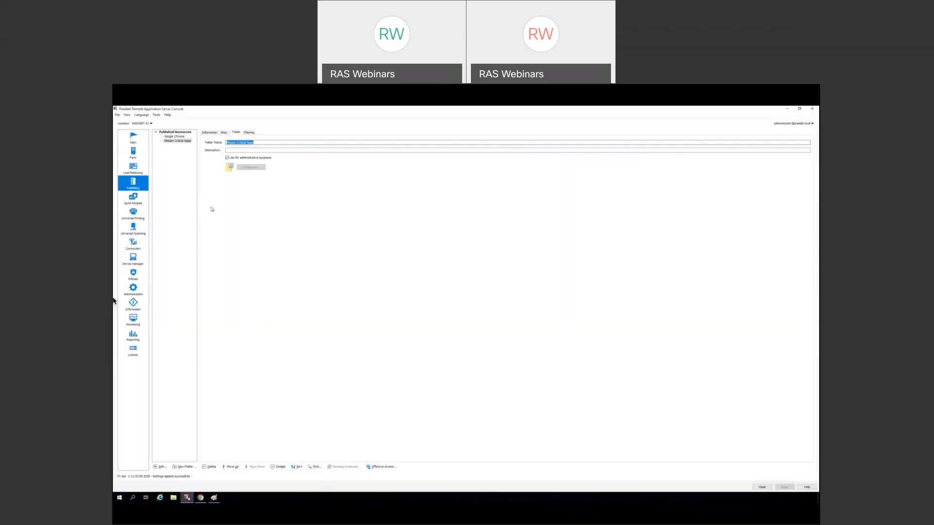
left_click(161, 141)
left_click(248, 133)
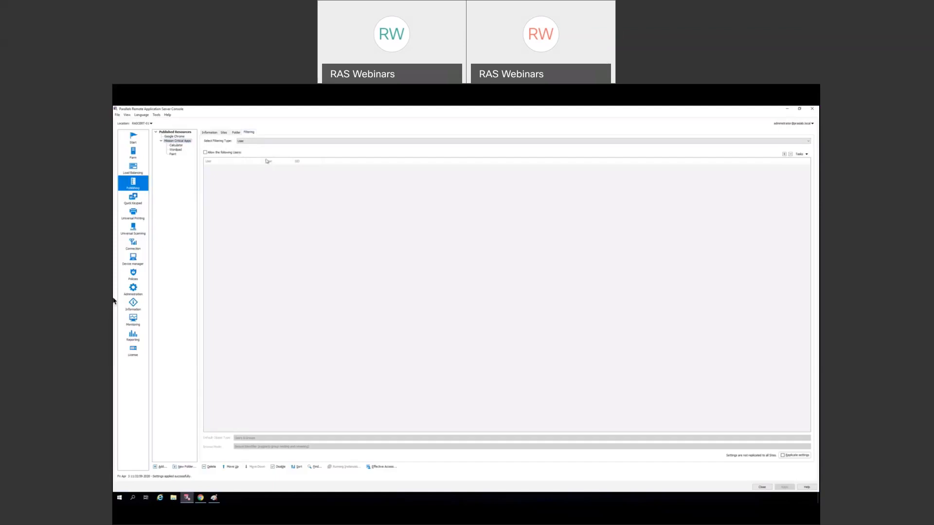
left_click(213, 153)
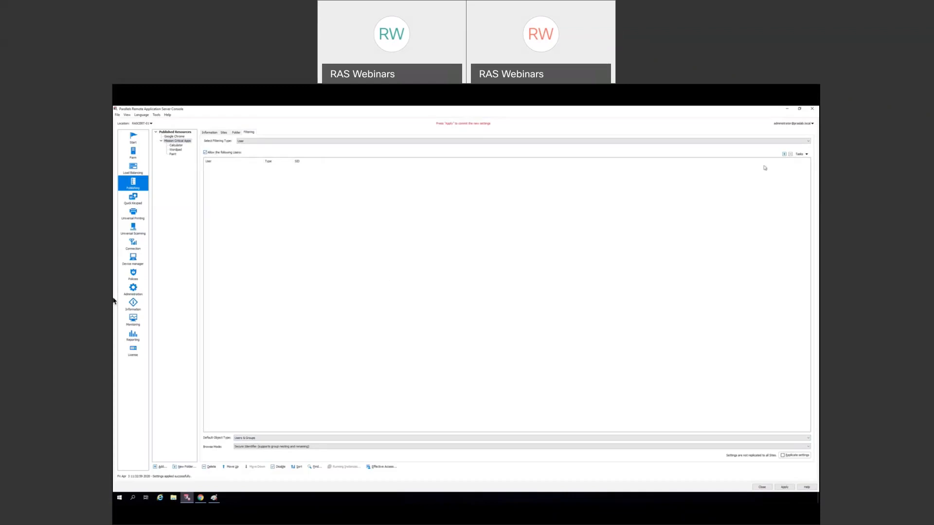
left_click(784, 154)
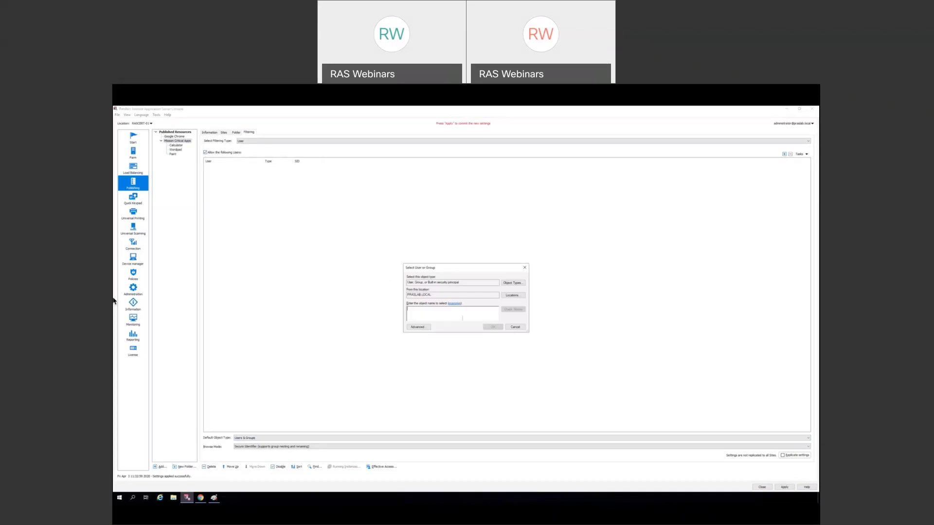
left_click(515, 327)
left_click(205, 153)
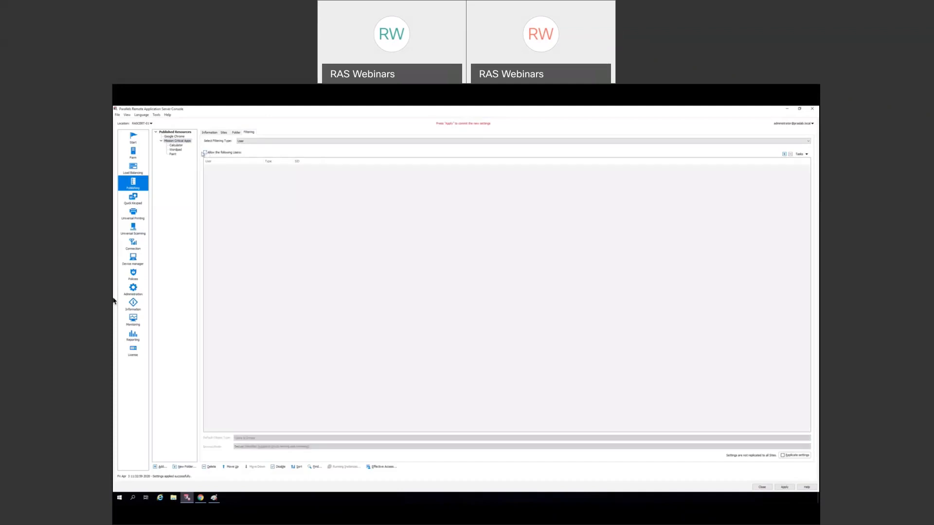
- Restrict Paint's allowed users to the Domain Admins group, apply, and minimize the console
left_click(174, 154)
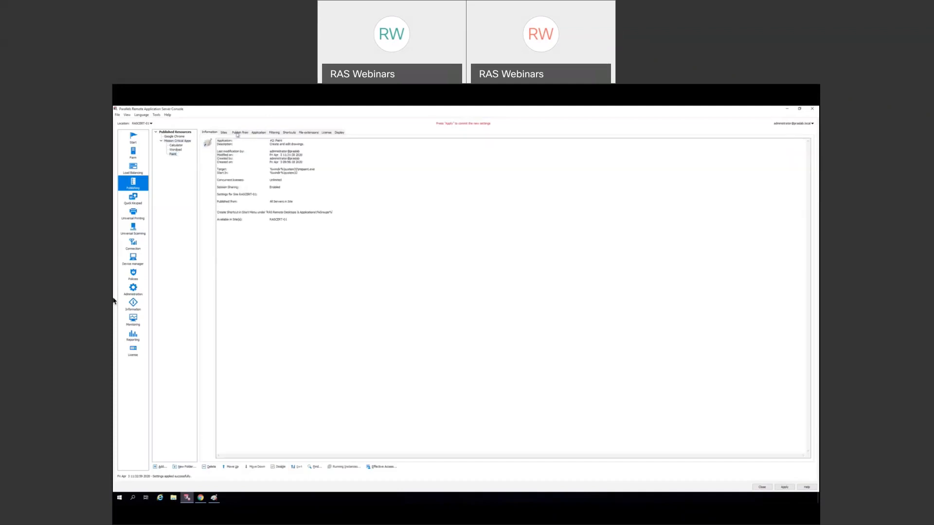
left_click(273, 134)
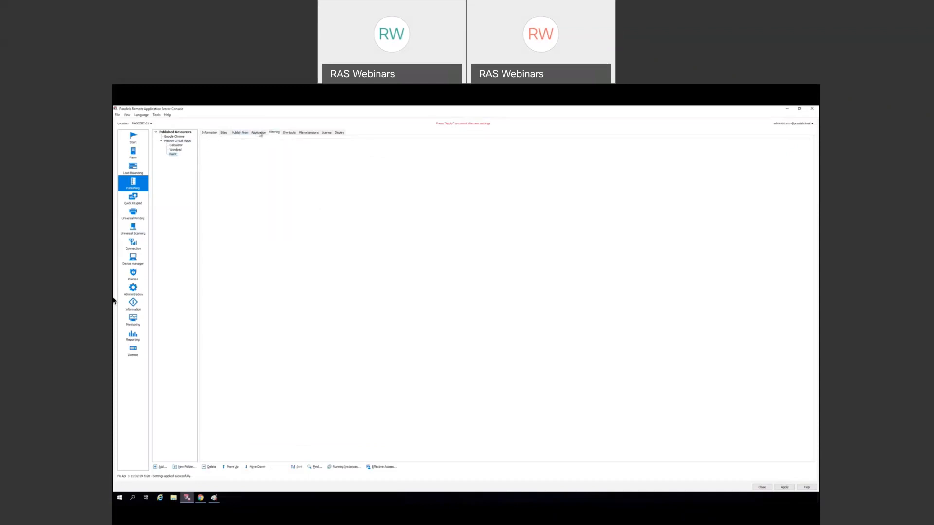
left_click(205, 152)
left_click(784, 154)
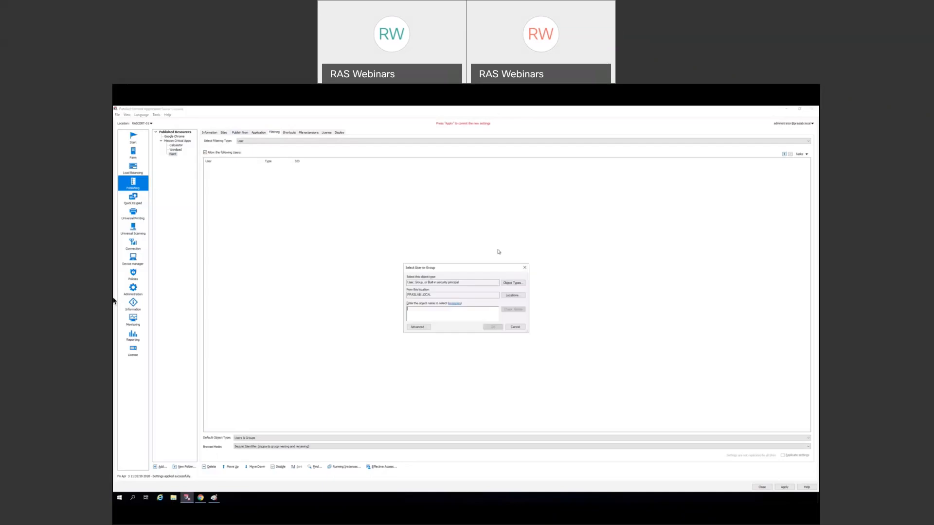
type("domain admins")
left_click(507, 311)
left_click(484, 328)
left_click(784, 487)
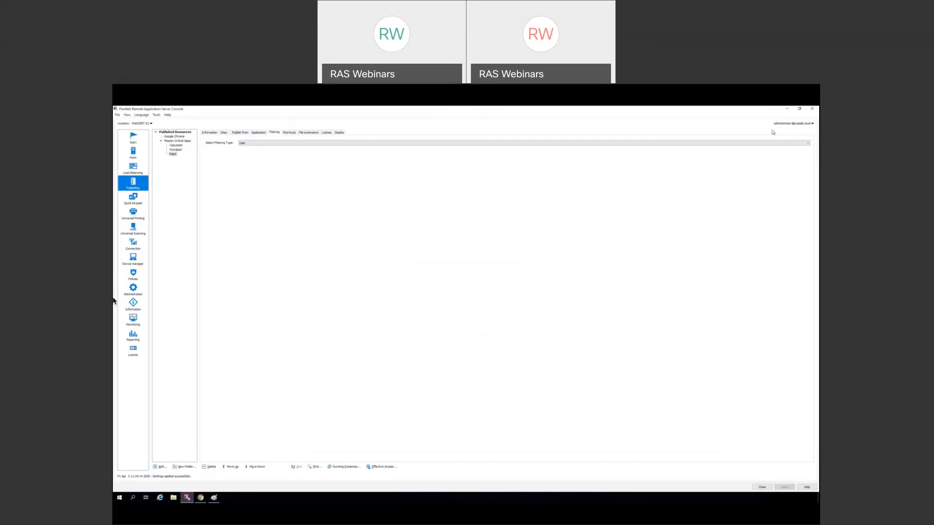
left_click(788, 110)
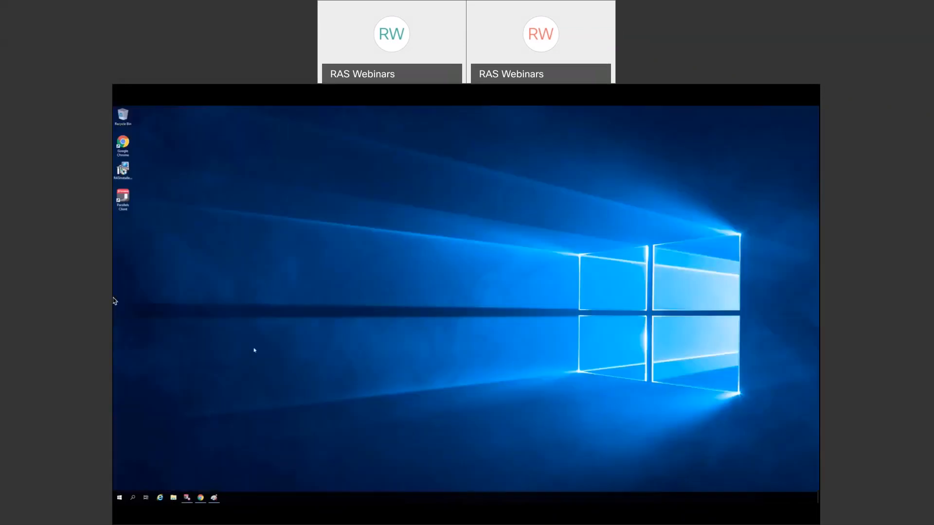
- Refresh the HTML5 client to confirm Paint is hidden, then log out
left_click(201, 498)
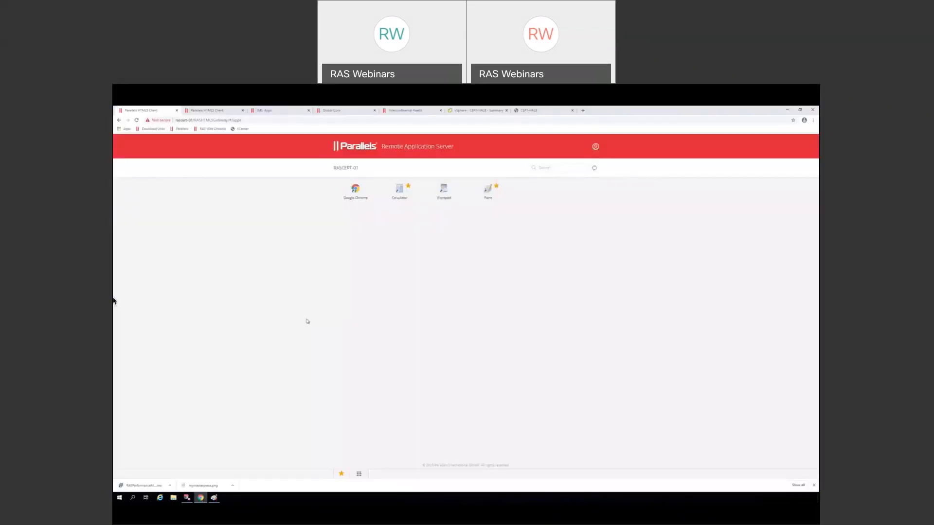
left_click(595, 168)
left_click(596, 147)
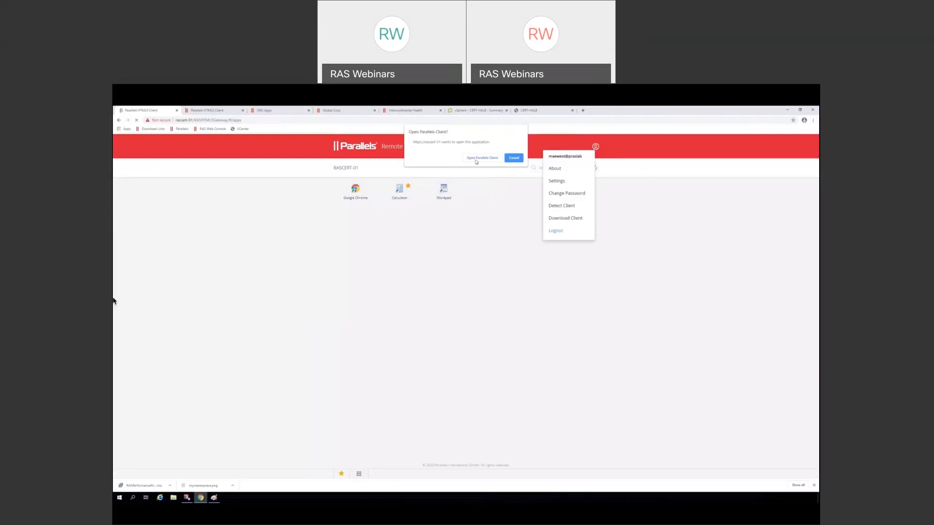
left_click(476, 161)
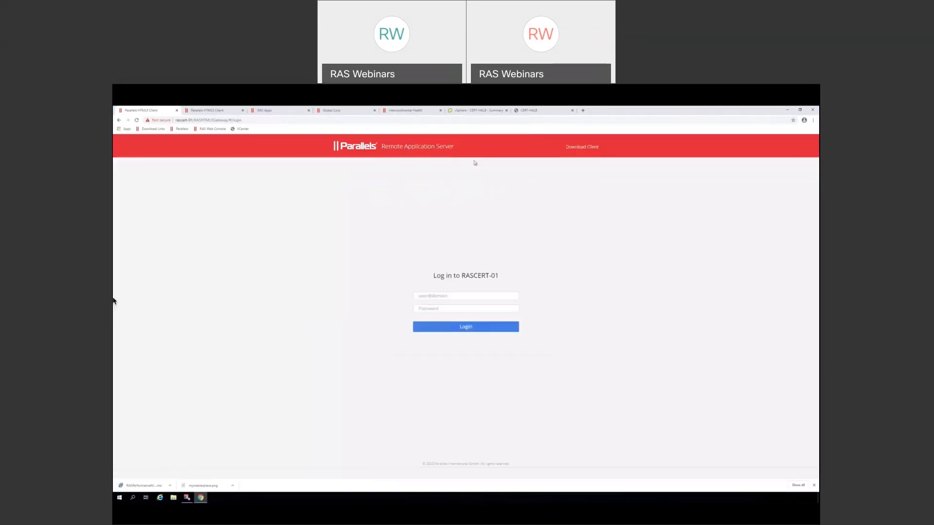
- Sign in with the domain administrator account, see Paint listed, and return to the console
left_click(450, 295)
type("ad")
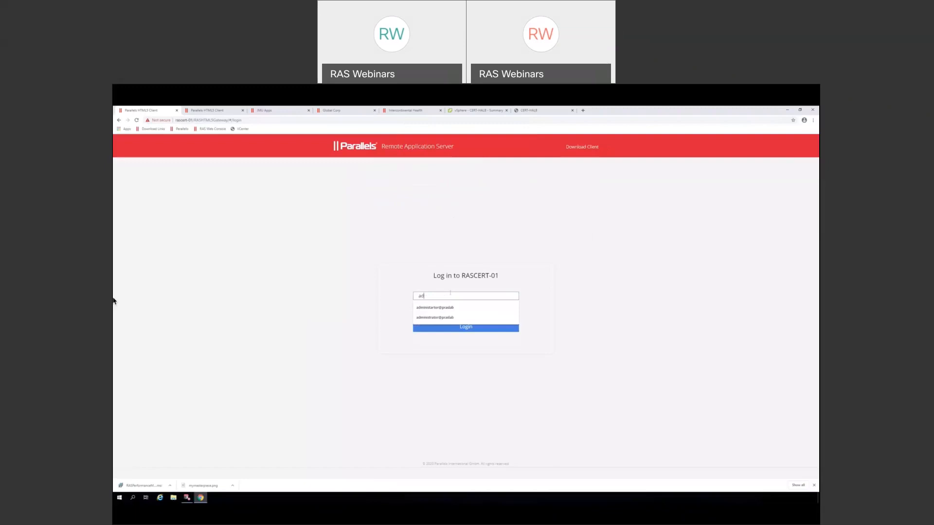
type("ministrato")
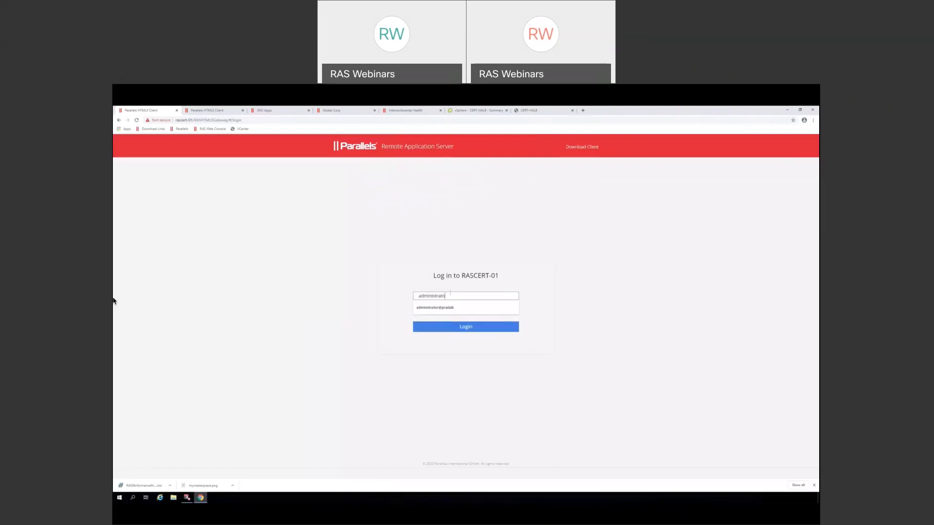
type("r@praslab")
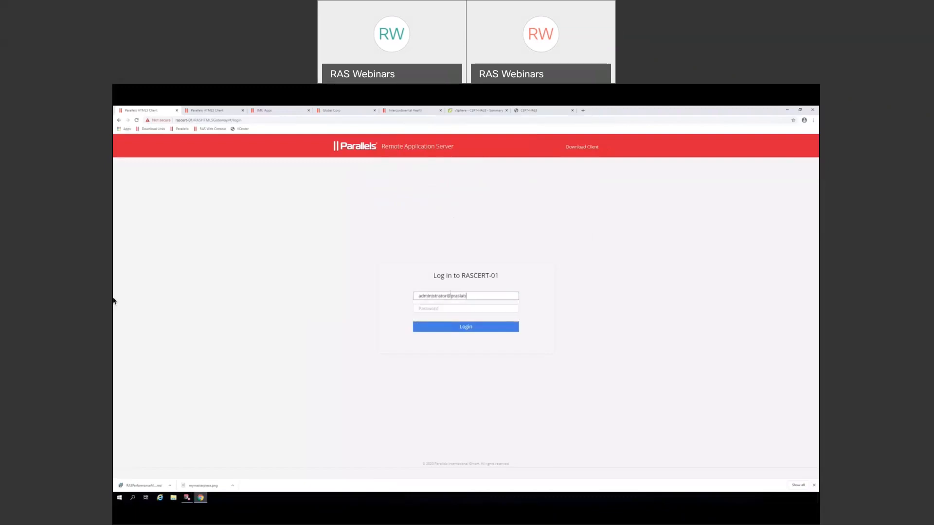
key("Tab")
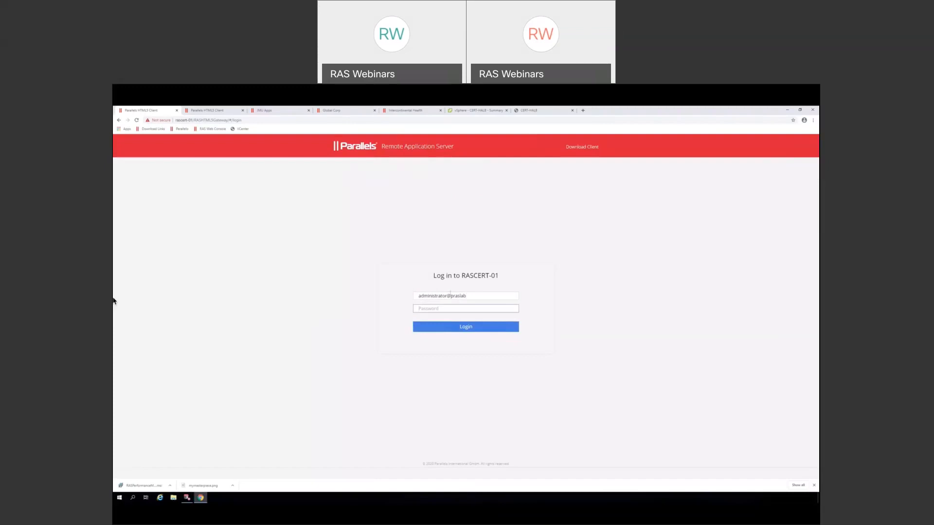
type("•••••••••")
key("Return")
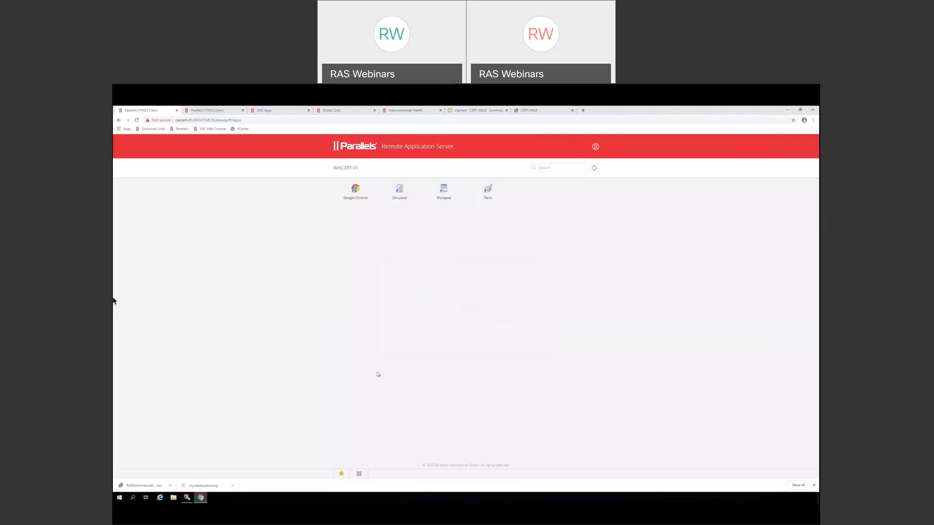
left_click(188, 497)
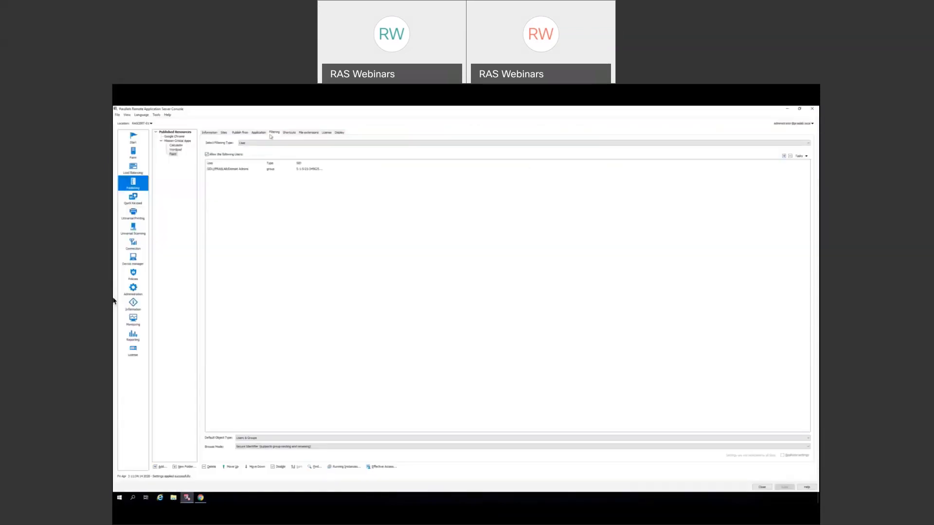
- Switch Paint's filtering type to IP Address and apply, revert to User, and refresh the HTML5 client
left_click(266, 143)
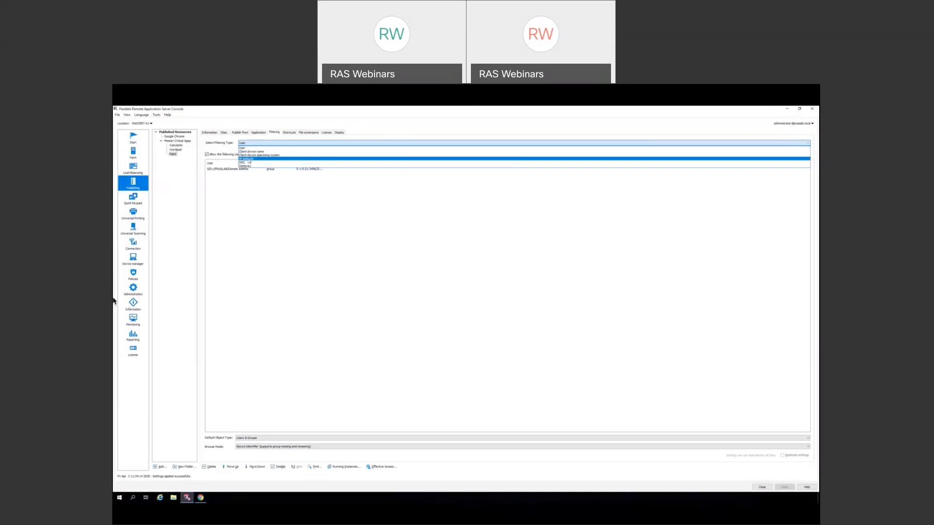
left_click(248, 159)
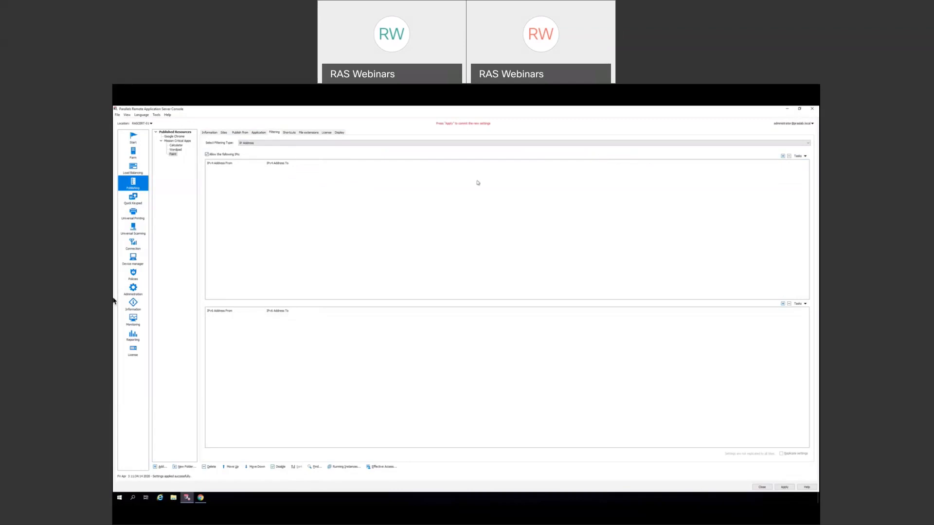
left_click(784, 487)
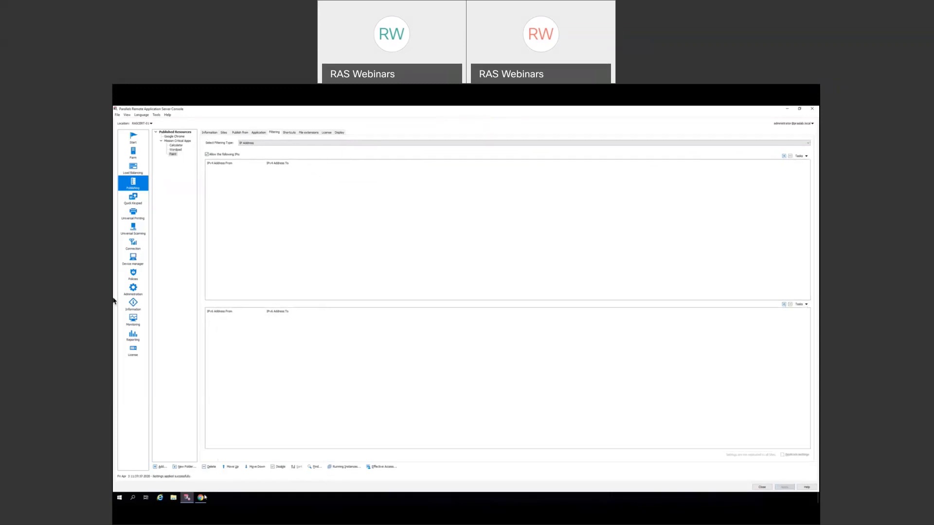
left_click(256, 143)
left_click(250, 150)
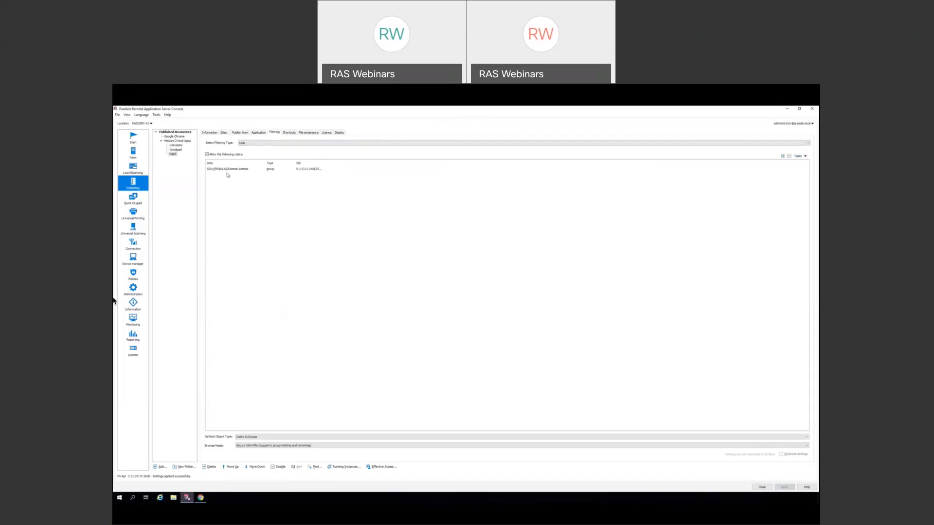
left_click(200, 498)
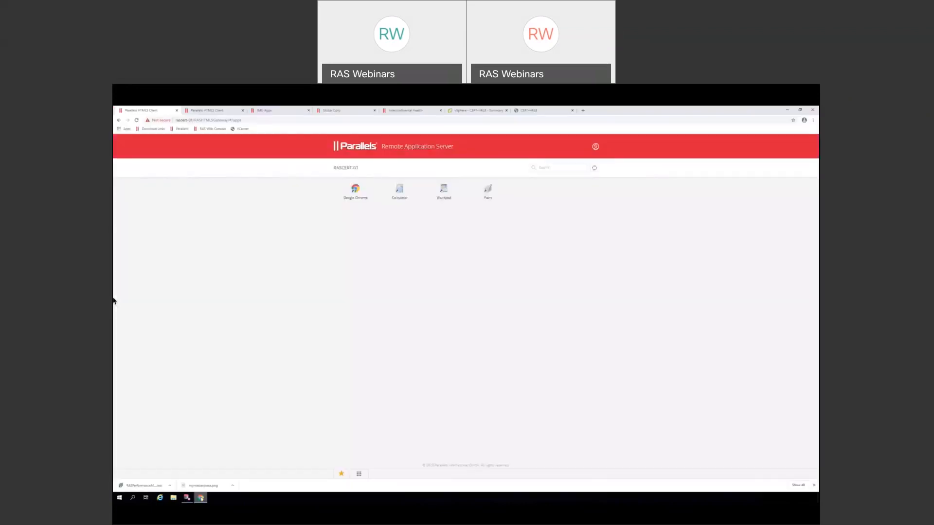
left_click(595, 168)
left_click(187, 497)
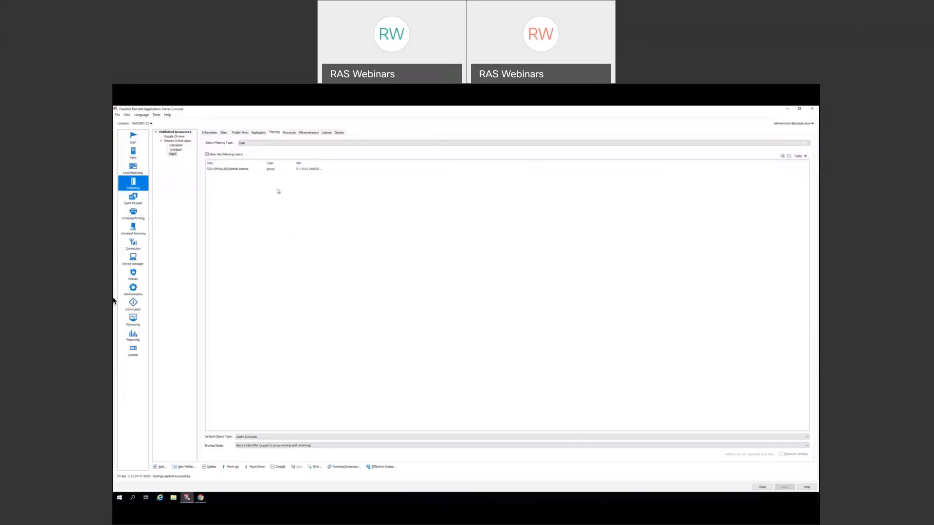
- Turn off Paint's IP Address filtering, save, return to User filtering, and recheck the HTML5 client
left_click(262, 144)
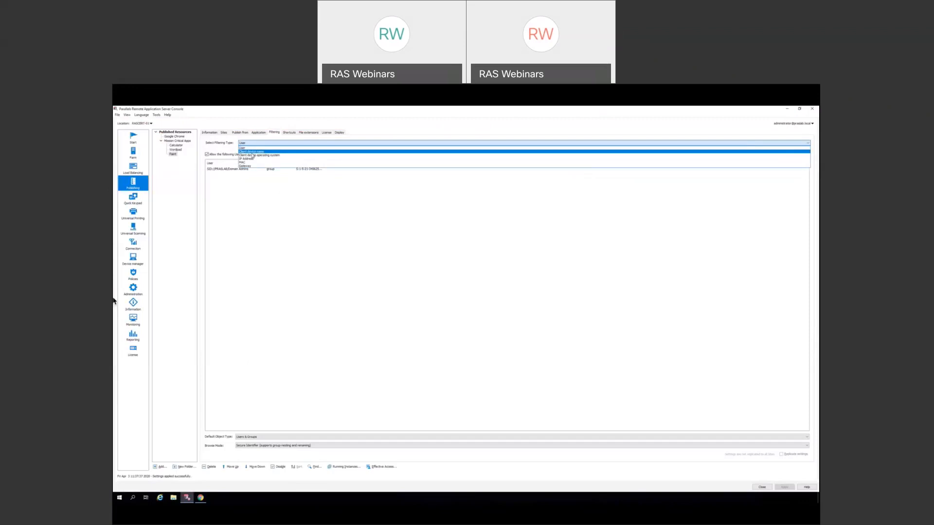
left_click(247, 159)
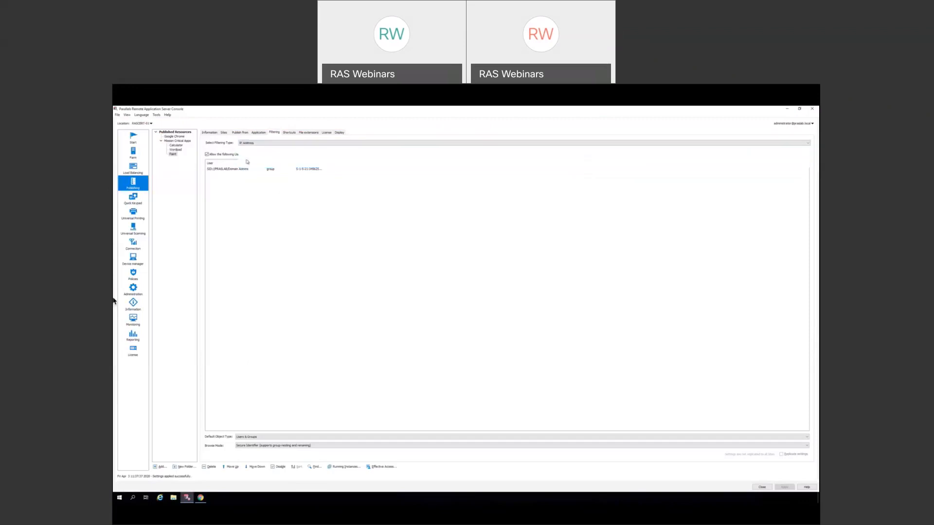
left_click(207, 155)
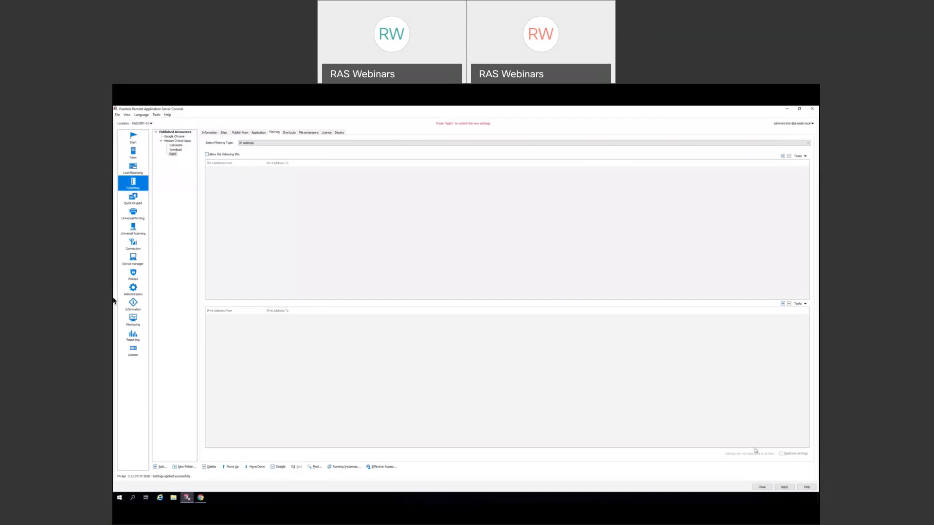
left_click(779, 488)
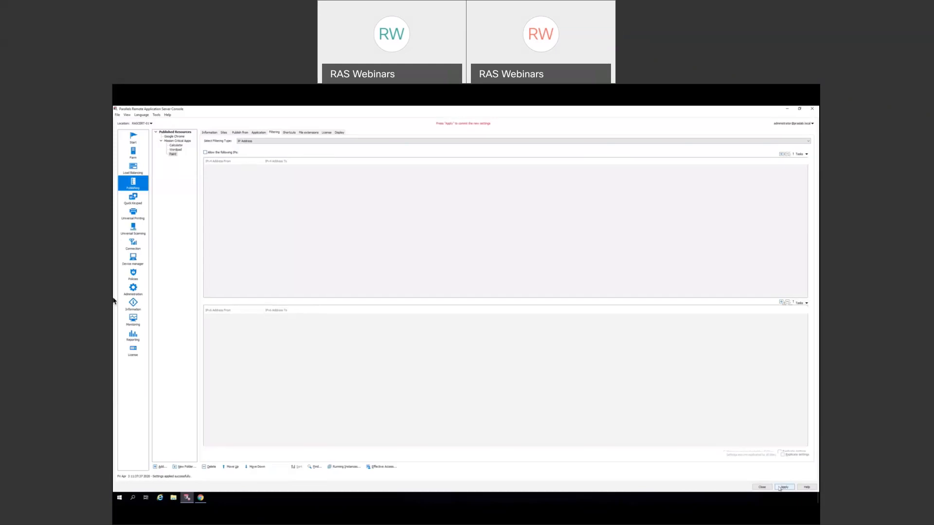
left_click(275, 143)
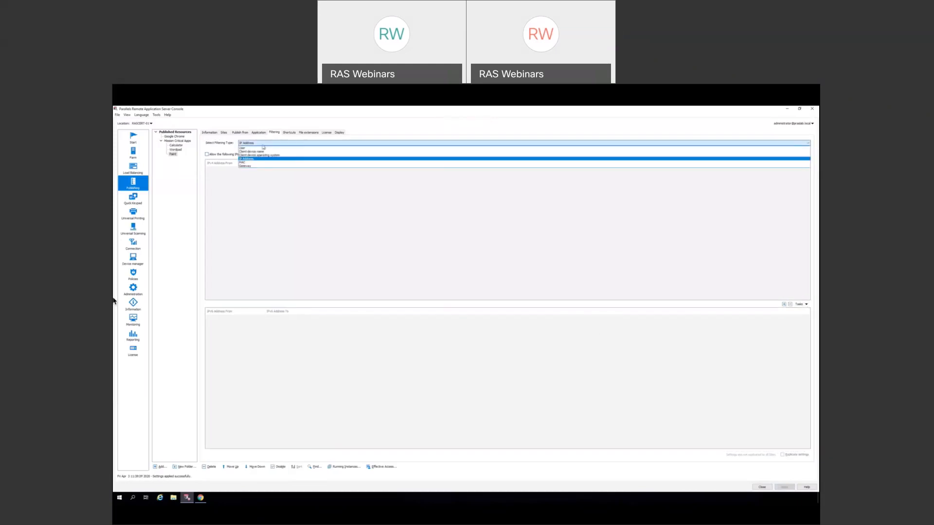
left_click(278, 147)
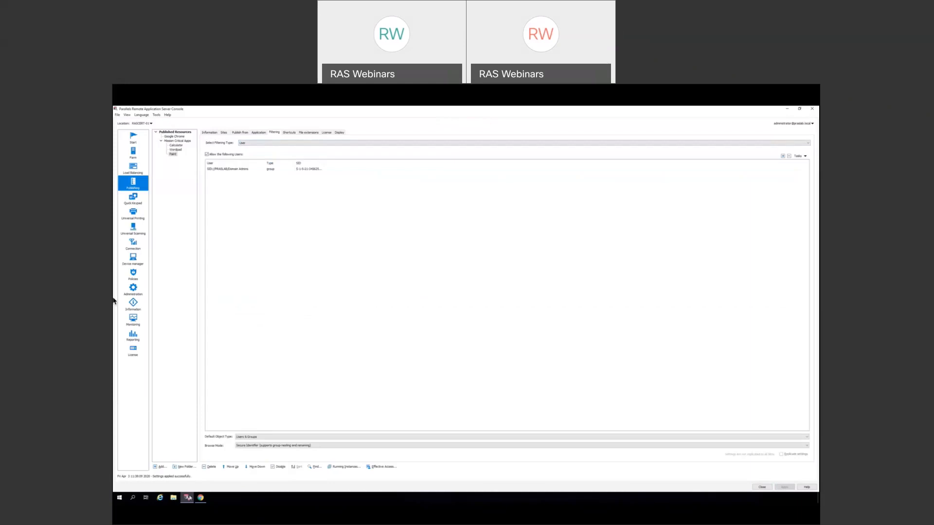
mouse_move(200, 498)
left_click(594, 169)
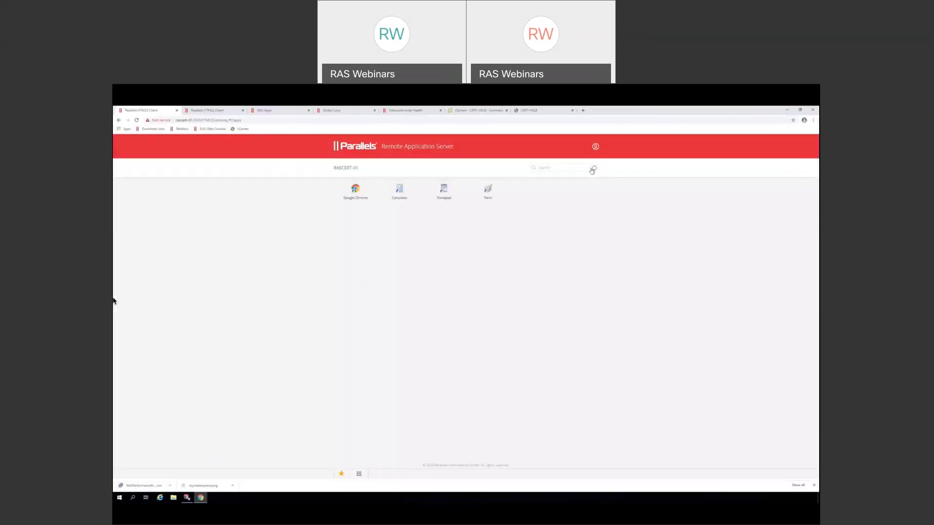
left_click(787, 109)
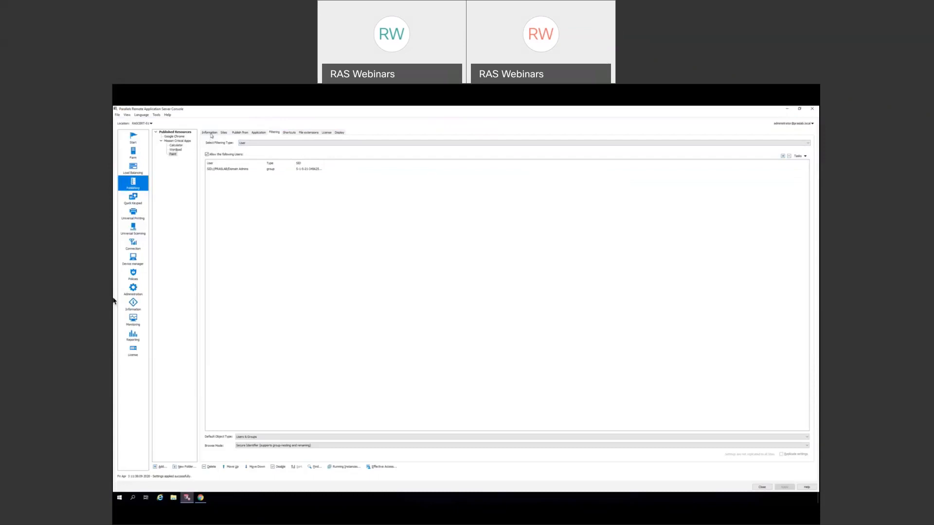
- Publish Paint from the RD Session Hosts server group
left_click(239, 133)
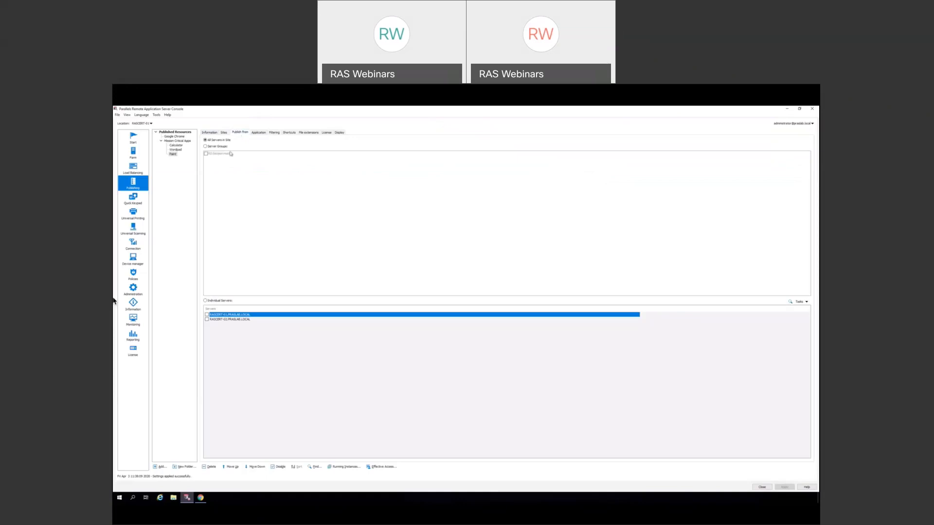
left_click(206, 146)
left_click(206, 154)
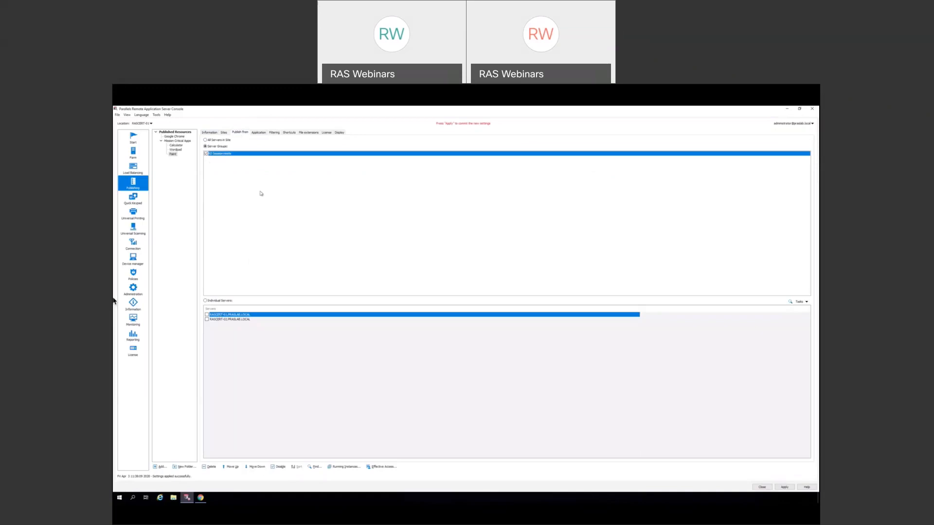
- Verify that Paint's target exists on the servers and close the results
left_click(259, 133)
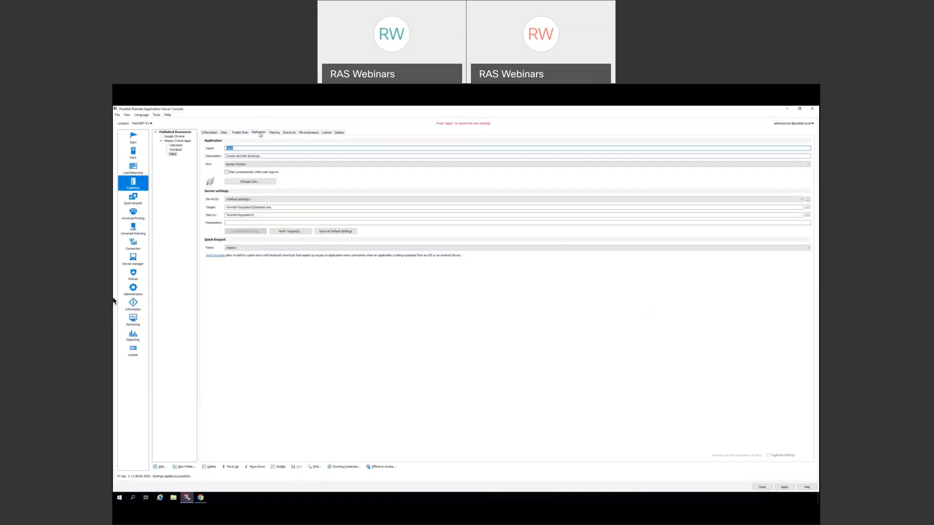
left_click(249, 147)
left_click(288, 231)
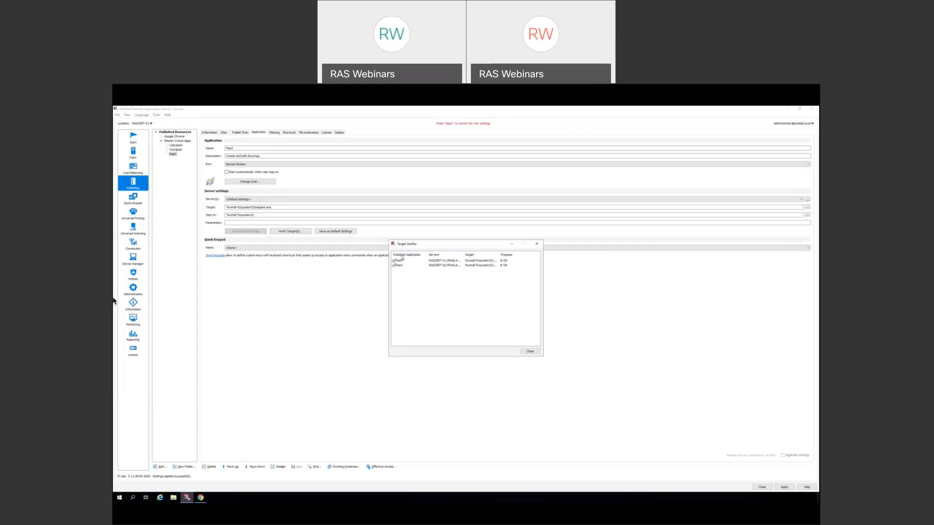
left_click(531, 352)
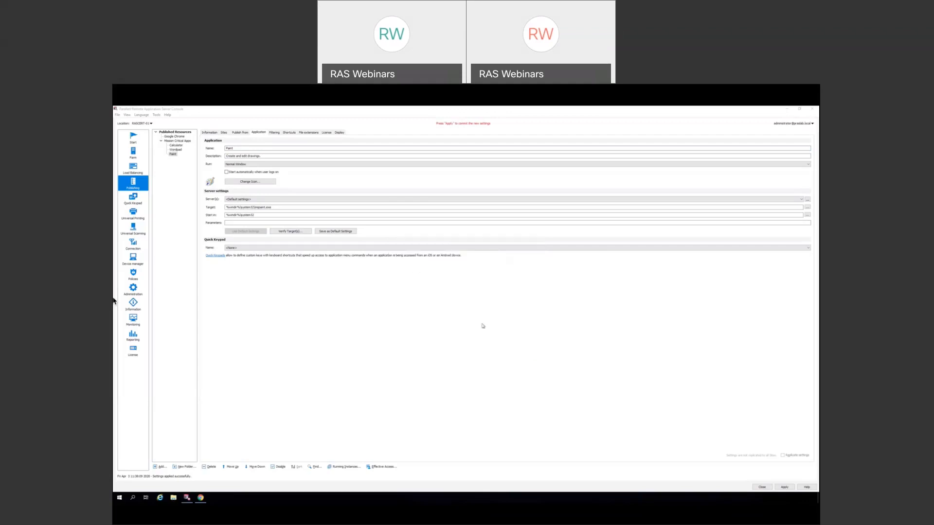
- Leave Paint's quick keypad at <None> and start a new quick keypad template
left_click(299, 248)
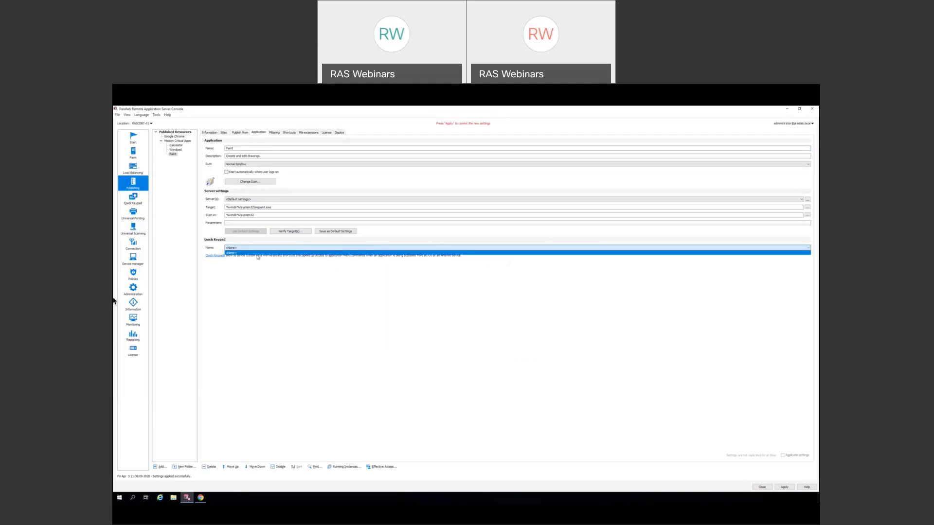
left_click(270, 281)
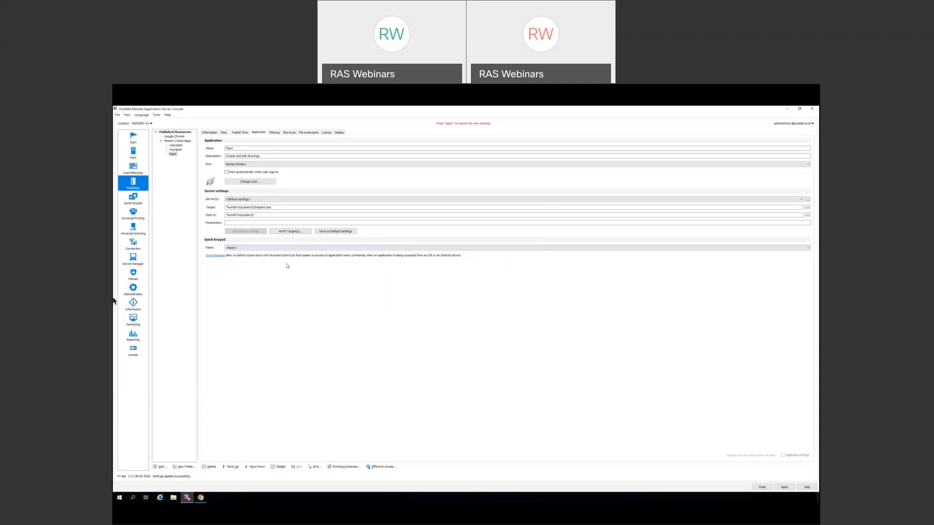
left_click(140, 202)
left_click(777, 141)
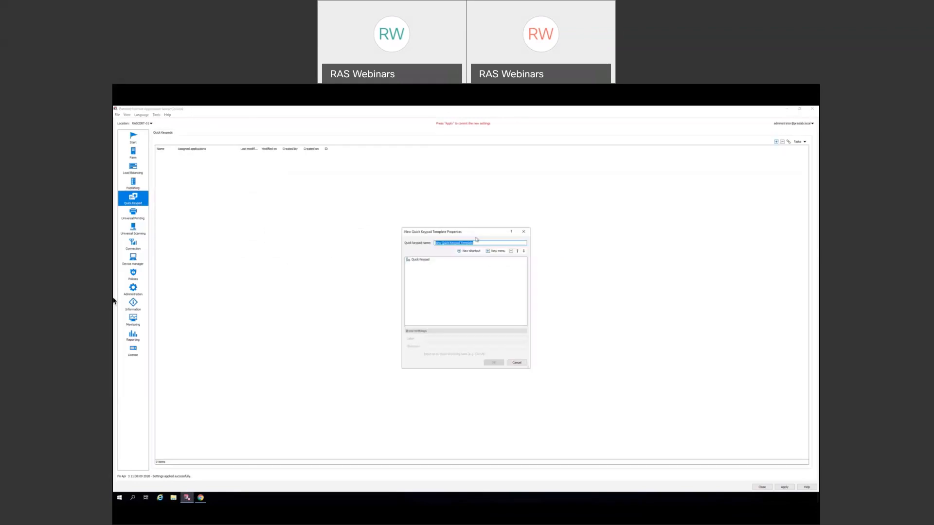
- Create a Paint quick keypad template with an Undo shortcut key combination, and apply it
type("Paint")
left_click(468, 250)
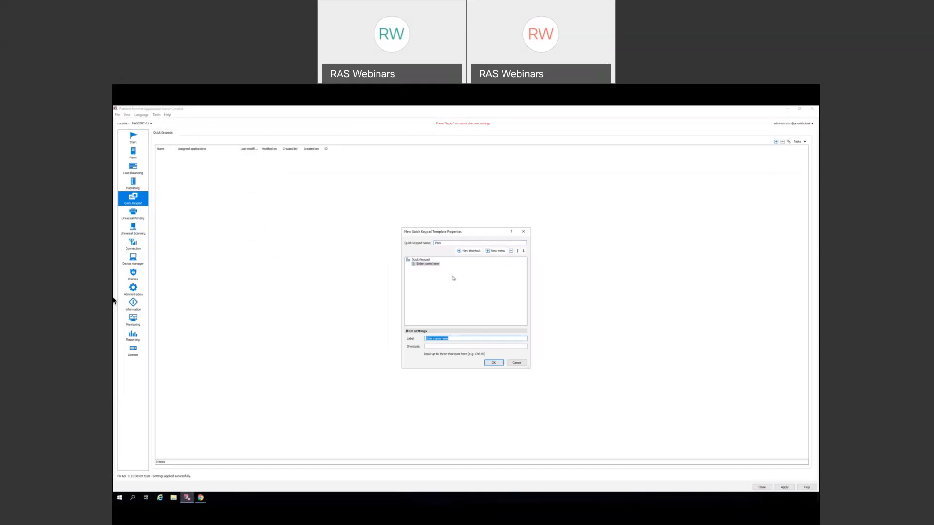
type("Undo")
key("ctrl")
left_click(492, 363)
left_click(776, 487)
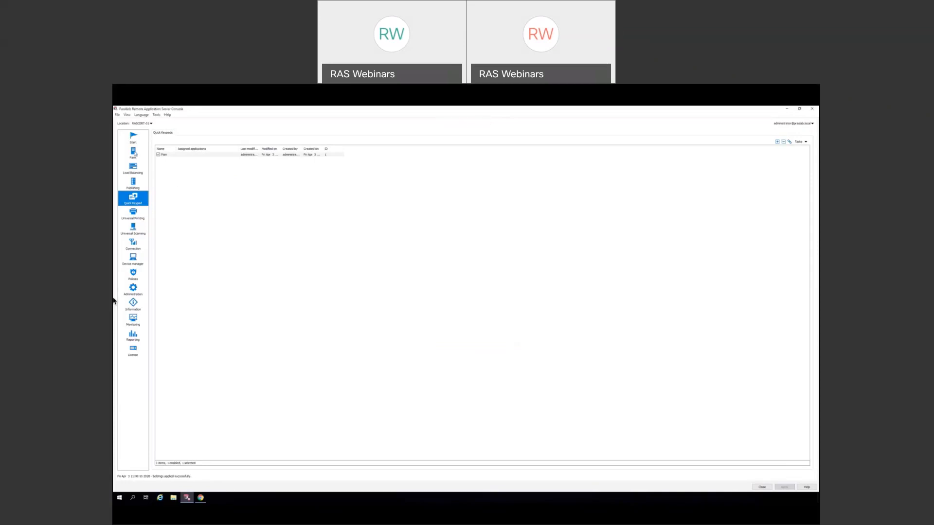
- Assign the new Paint quick keypad to the published Paint application
left_click(135, 185)
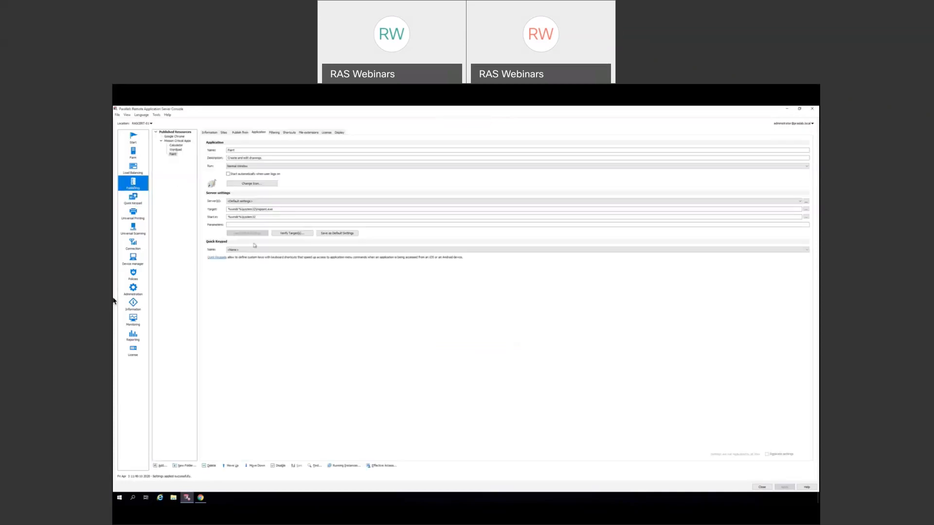
left_click(258, 249)
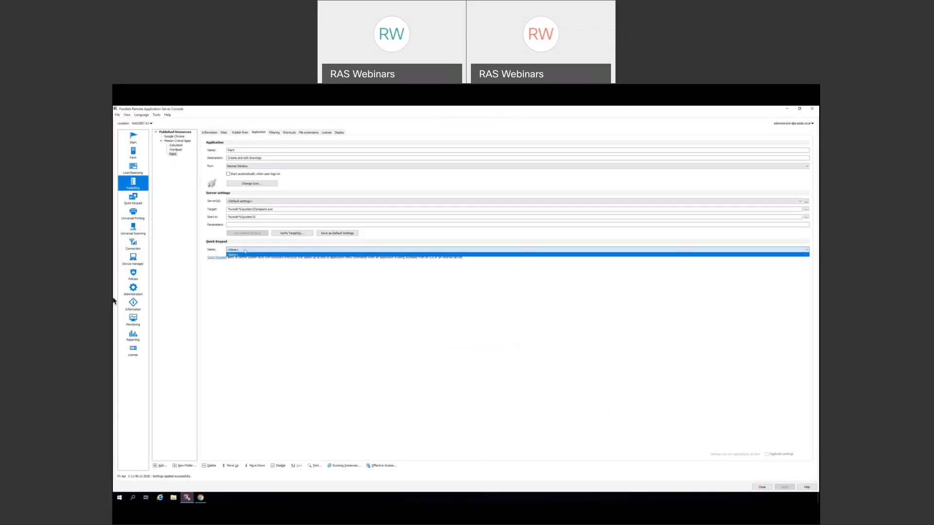
left_click(244, 254)
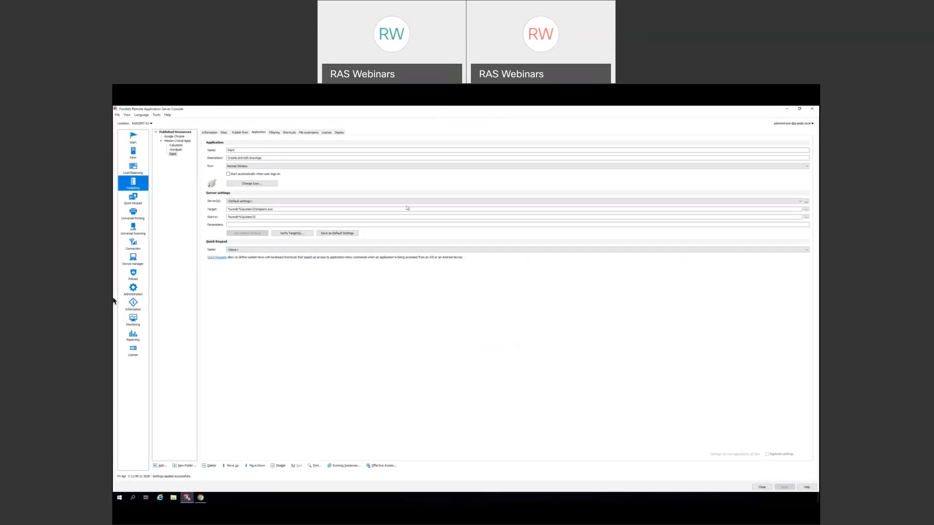
left_click(134, 198)
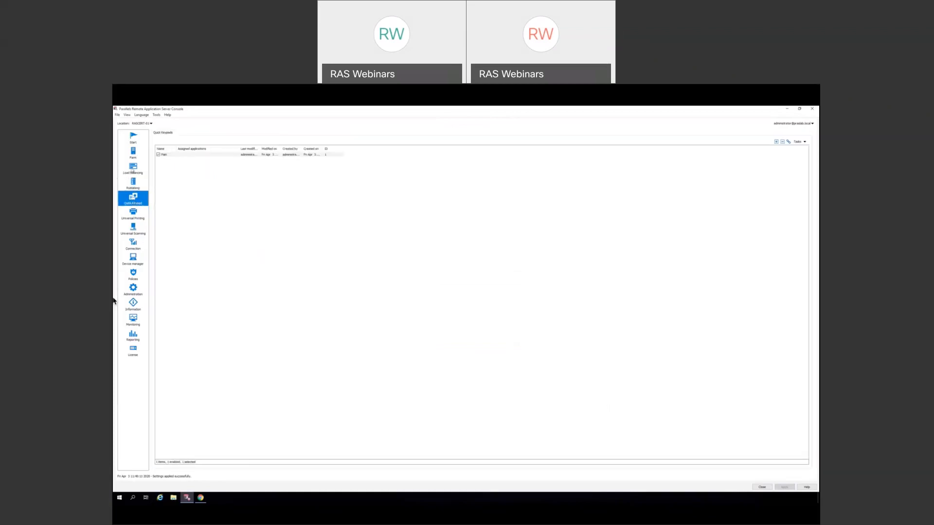
left_click(134, 185)
left_click(176, 145)
left_click(173, 154)
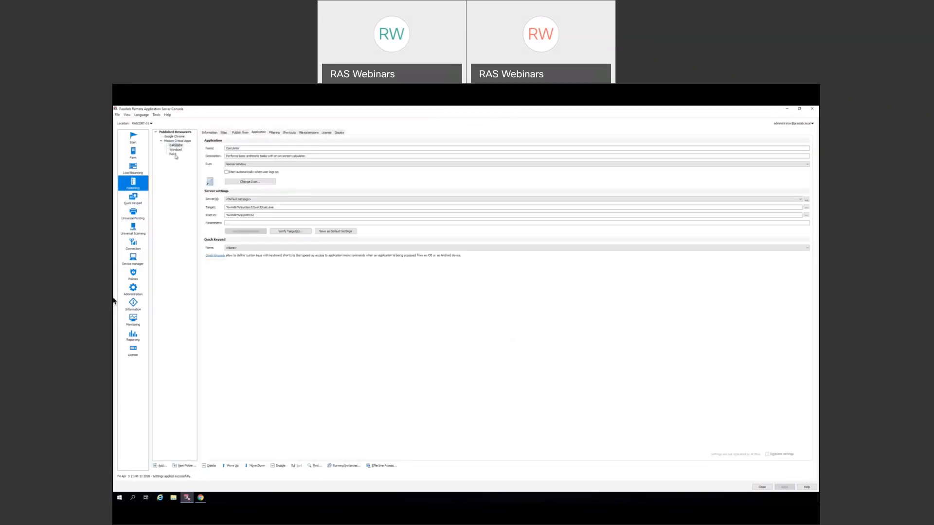
left_click(270, 248)
left_click(238, 256)
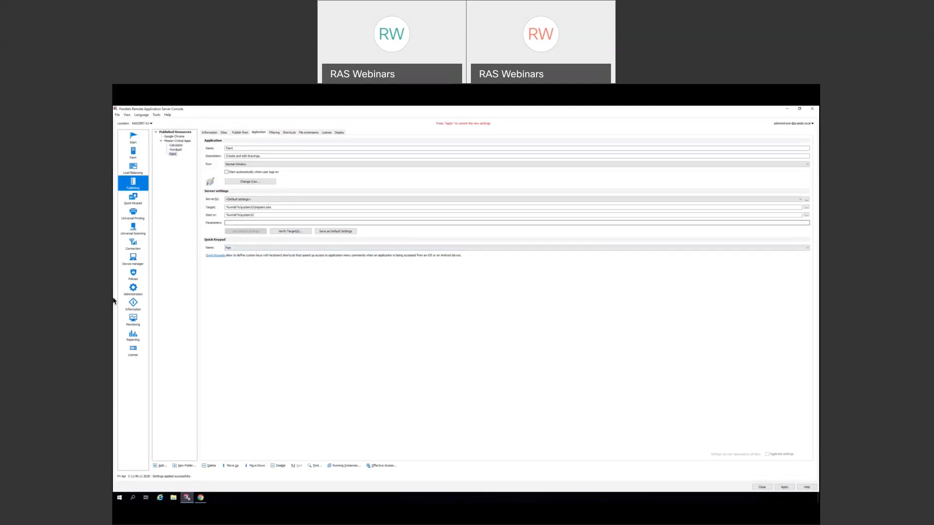
- Override Paint's inherited shortcut defaults, check the Start menu, and disable its Start-folder shortcut
left_click(289, 133)
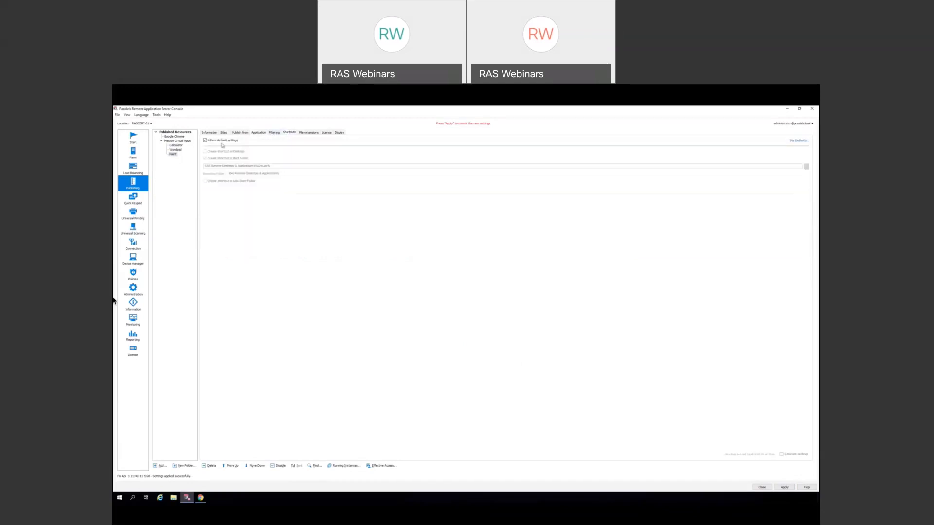
left_click(206, 141)
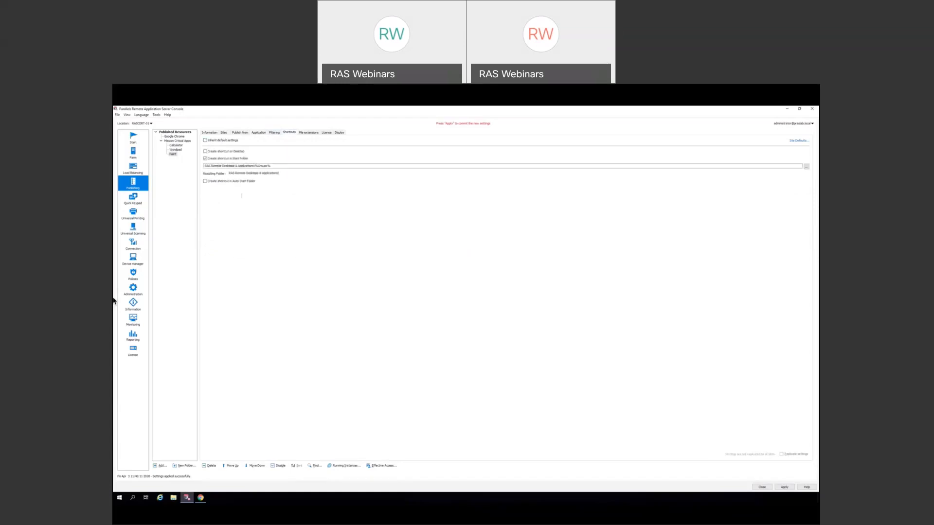
key("super")
left_click(168, 420)
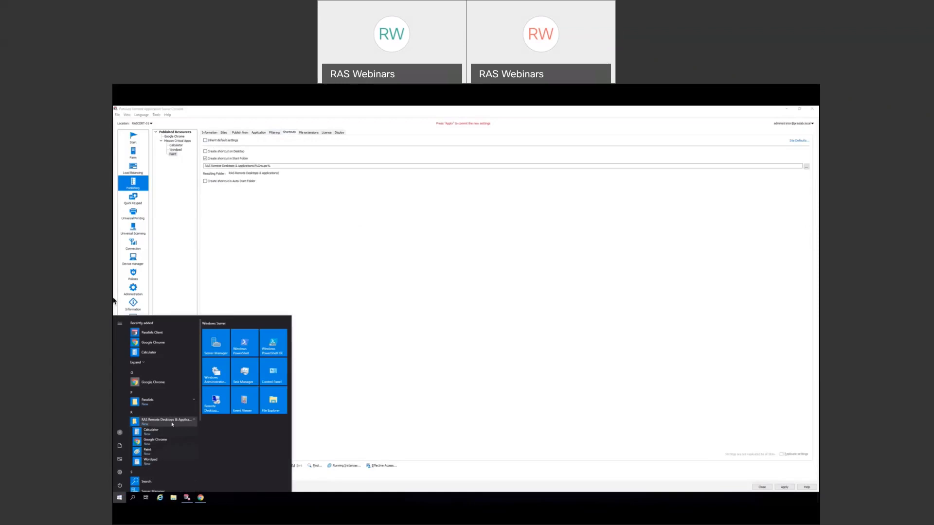
left_click(171, 421)
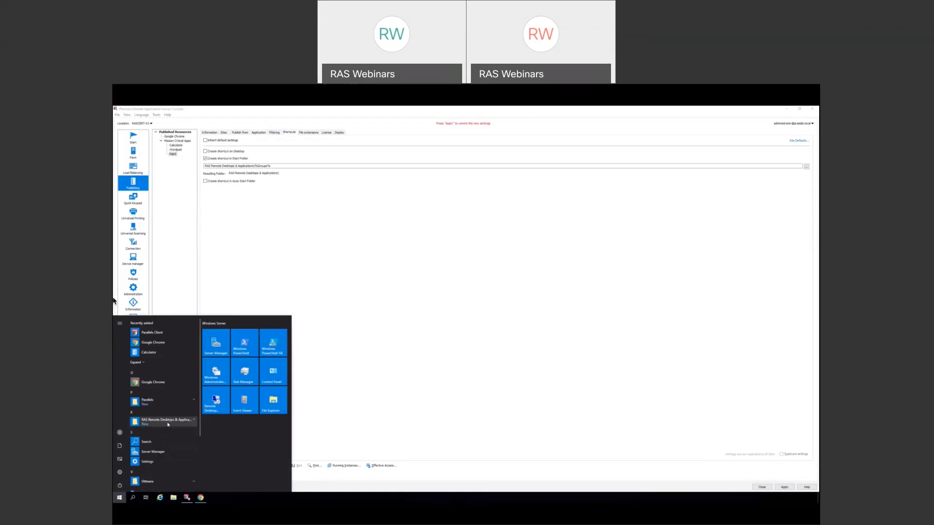
left_click(369, 410)
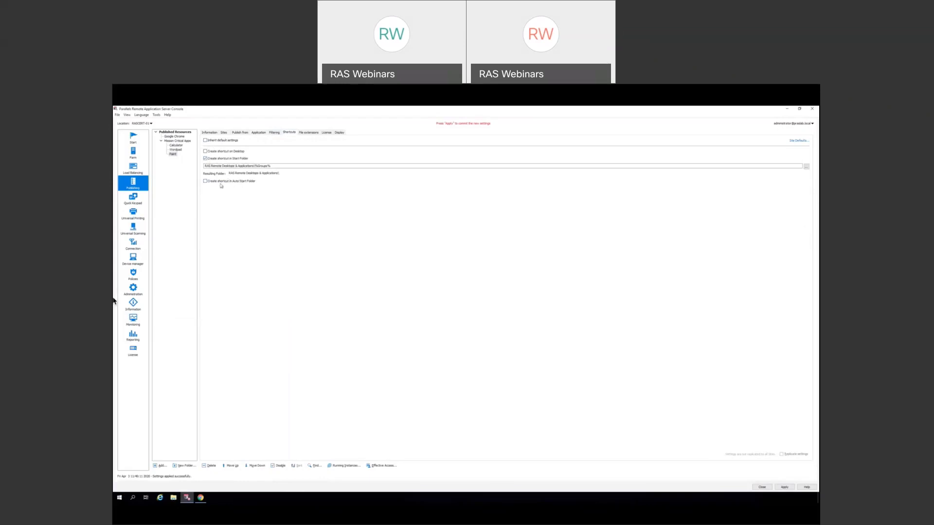
left_click(206, 159)
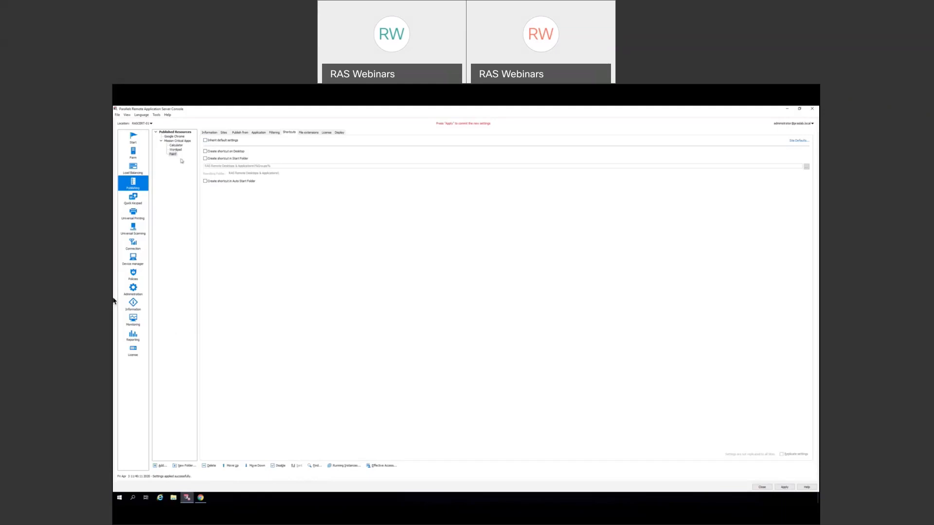
- Turn 'Inherit default settings' back on for Paint's shortcuts, then go to Universal Printing
left_click(206, 141)
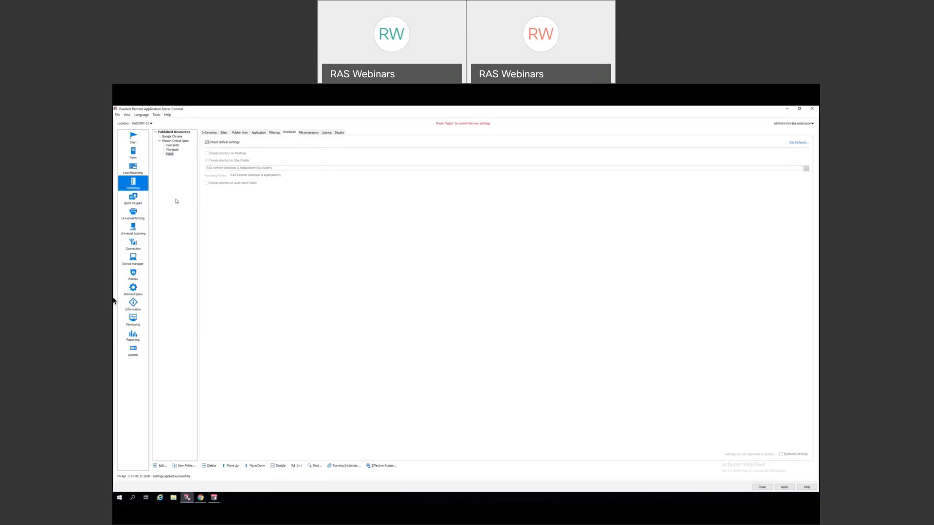
left_click(144, 216)
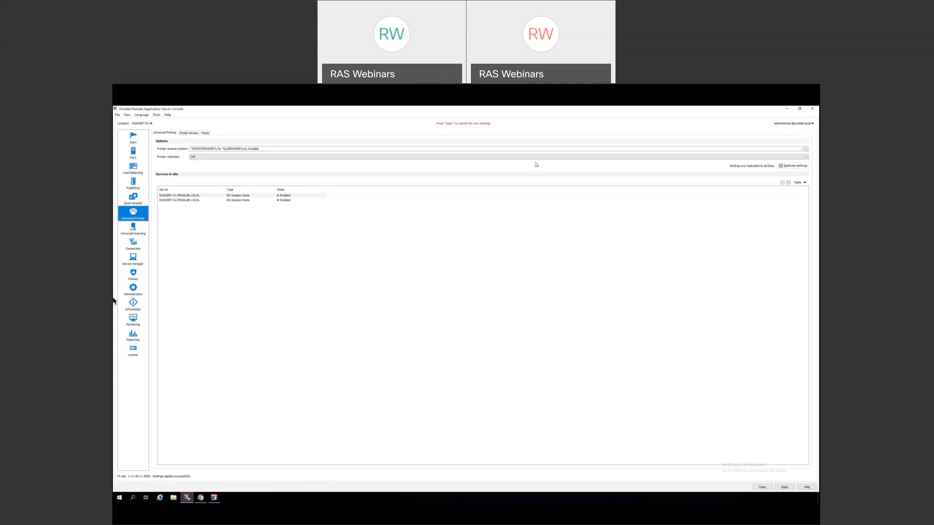
- Open and browse the Variables list for the printer rename pattern
left_click(805, 150)
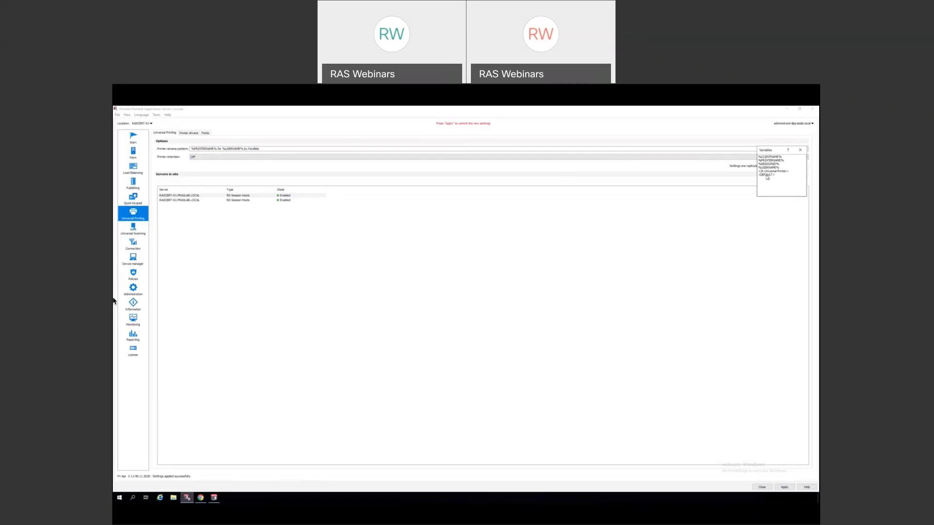
left_click(456, 208)
- Close the Variables list and expand the Printer retention dropdown to show Off and On
left_click(800, 150)
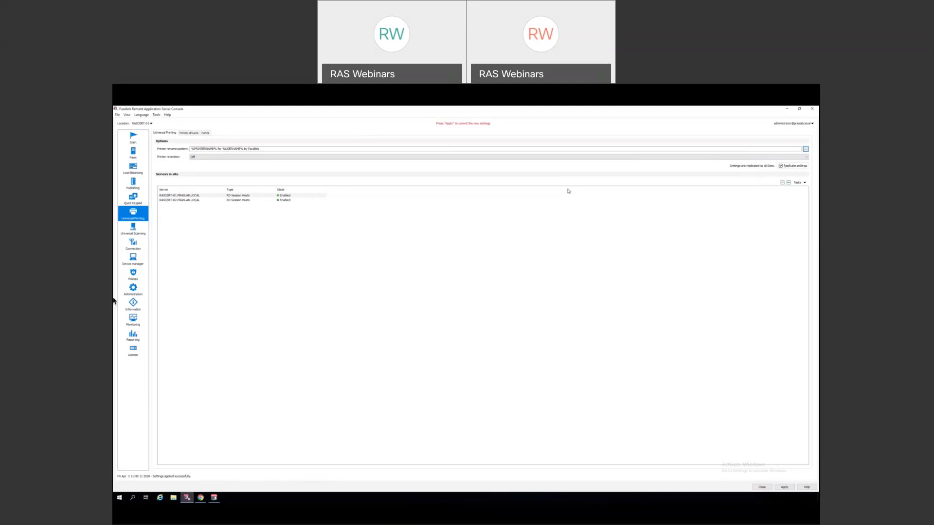
left_click(314, 157)
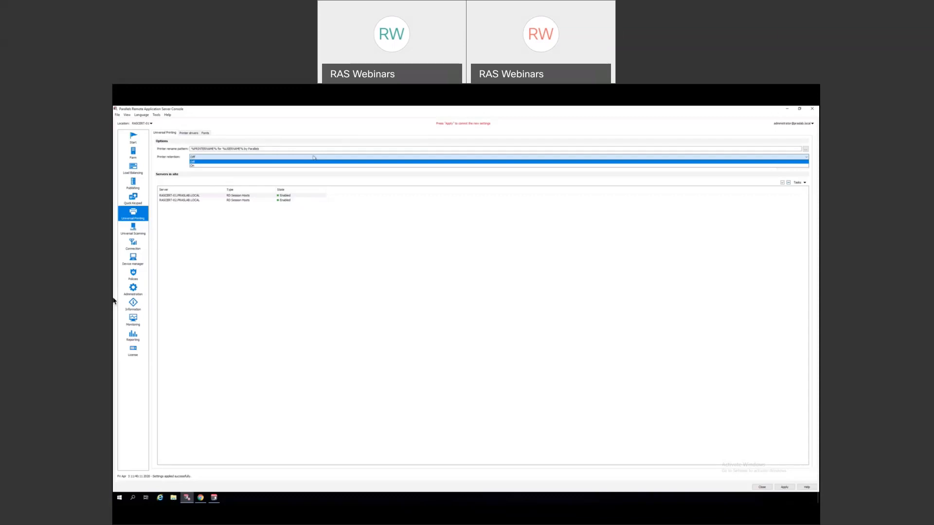
- Close the Printer retention dropdown with retention left at Off
left_click(314, 157)
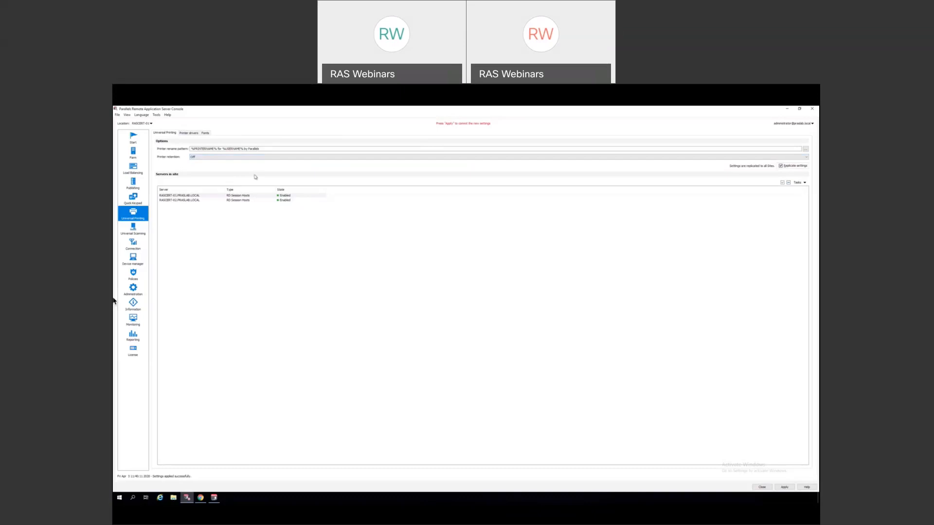
- On Printer drivers, keep the mode at allowing redirection of printers using any driver
left_click(189, 133)
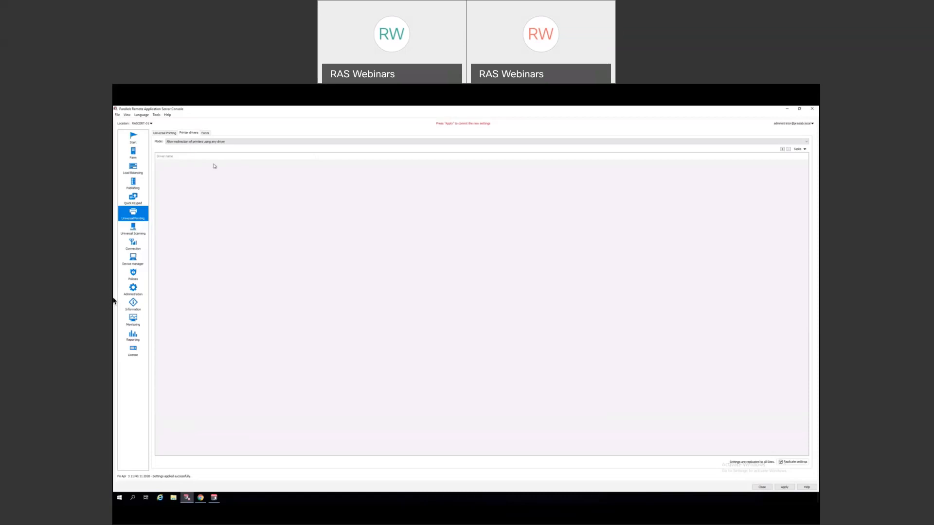
left_click(230, 142)
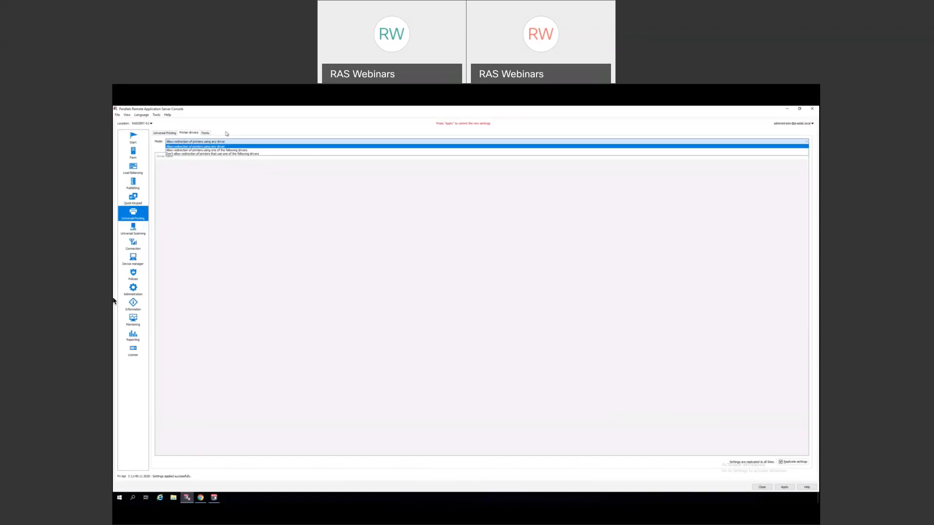
left_click(226, 132)
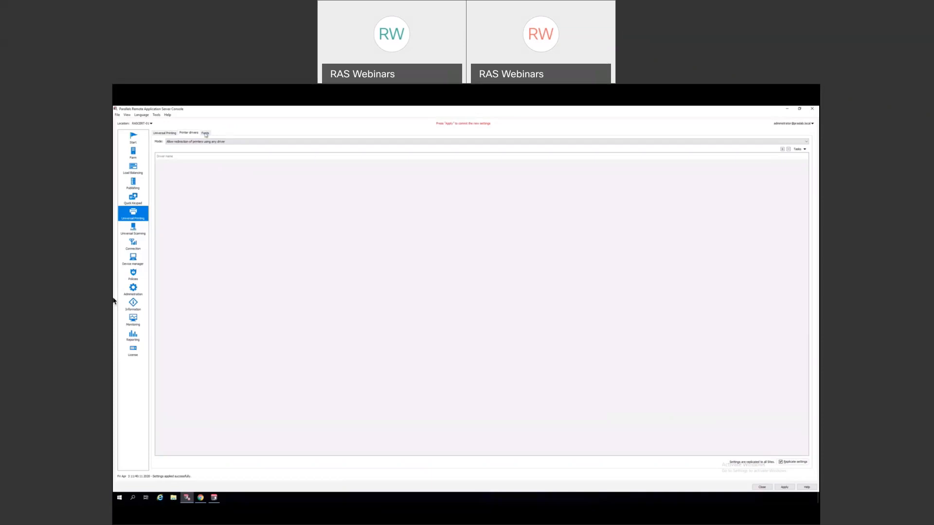
- Review the Fonts tab's embedding exclusions and auto-install list, then return to Universal Printing
left_click(205, 134)
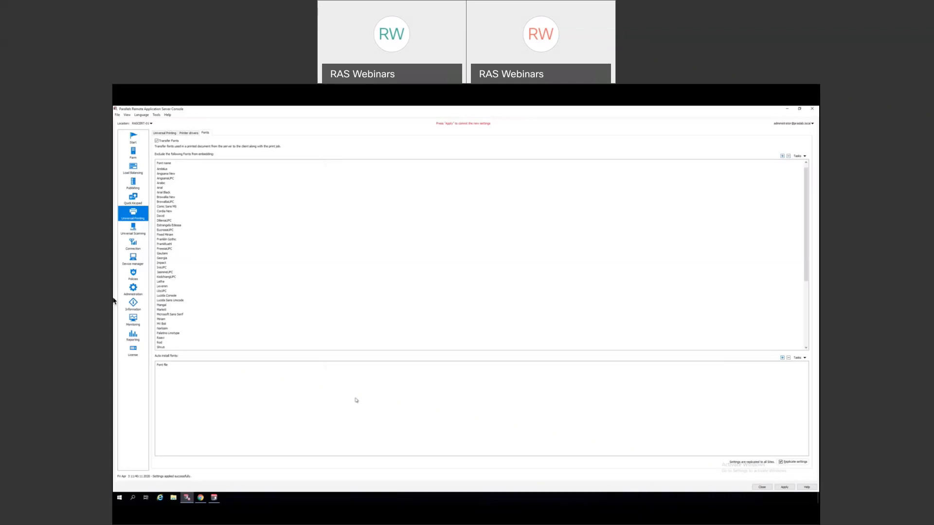
left_click(167, 133)
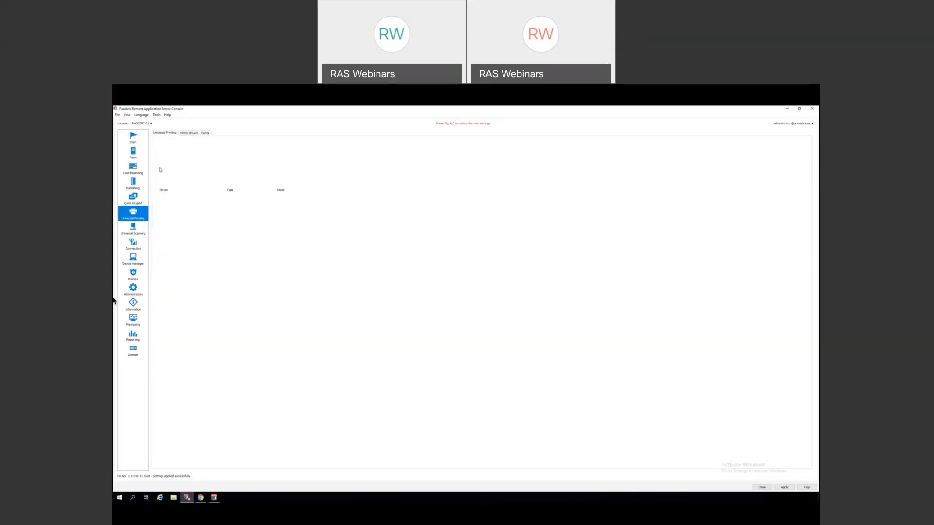
- Open Universal Scanning to see the WIA rename pattern and both RD Session Host servers
left_click(136, 229)
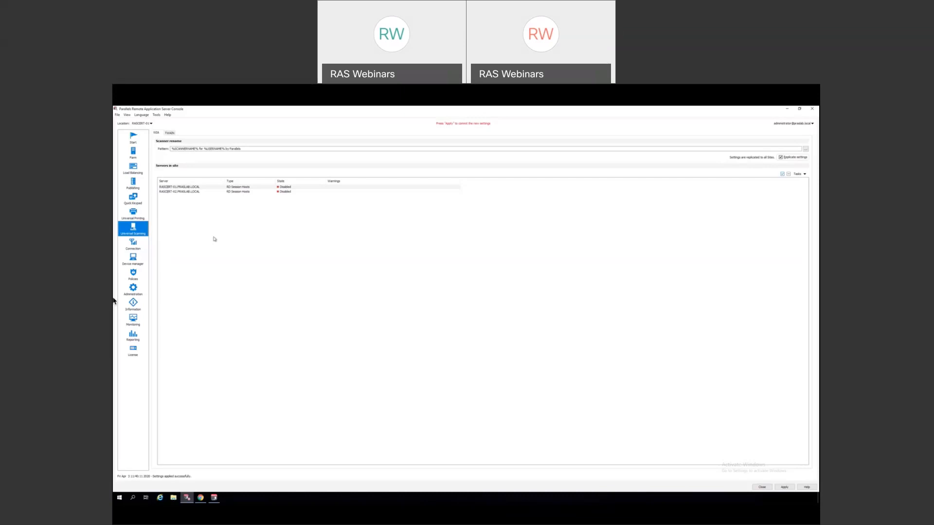
- Enable WIA scanning on RASCERT-01, select RASCERT-02, then switch to the TWAIN tab
left_click(199, 188)
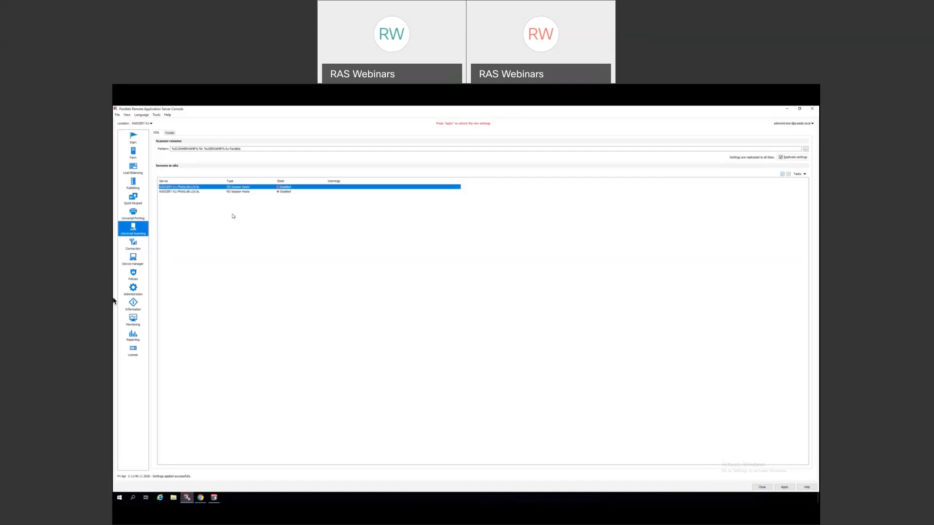
right_click(203, 188)
left_click(221, 191)
left_click(209, 192)
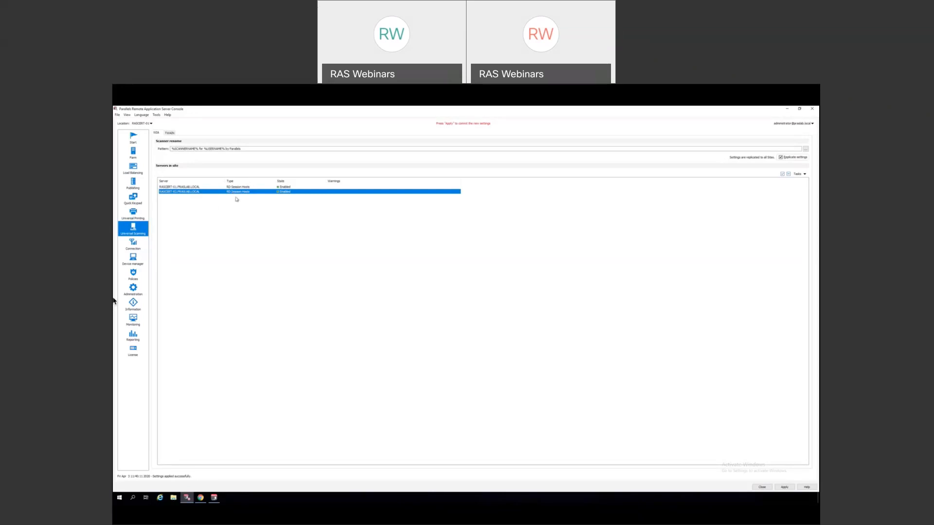
left_click(170, 134)
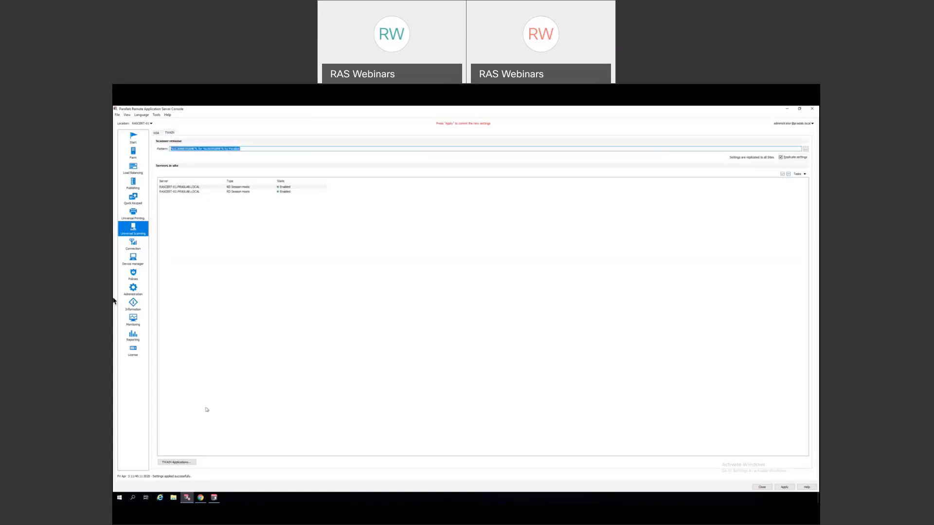
- Review and close the TWAIN Applications list, then go to the empty Policies page
left_click(178, 463)
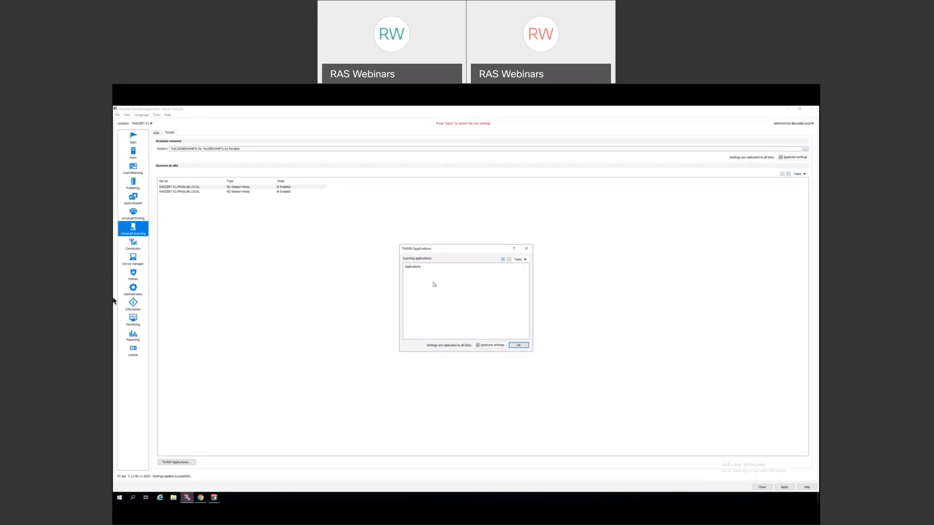
left_click(527, 249)
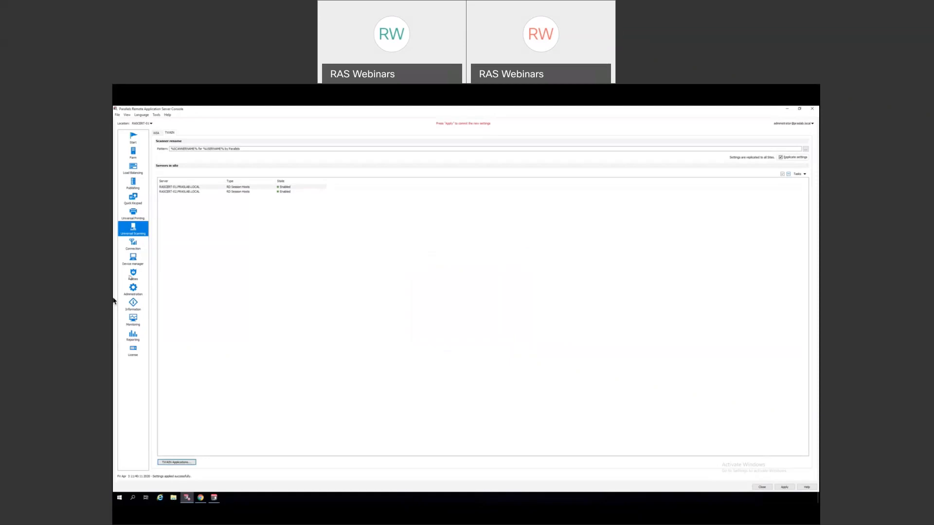
left_click(133, 275)
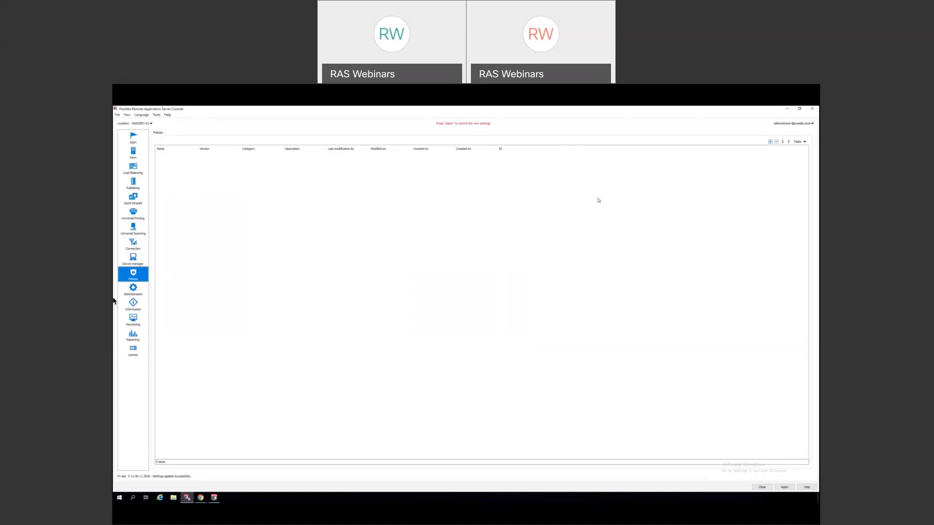
- Create a new policy named 'Policy', cancelling the user or group selection
left_click(770, 142)
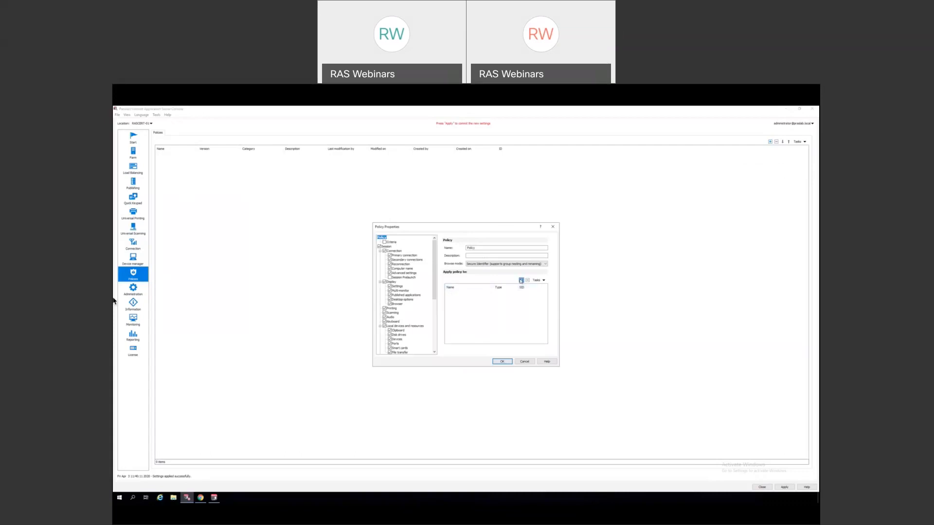
left_click(521, 281)
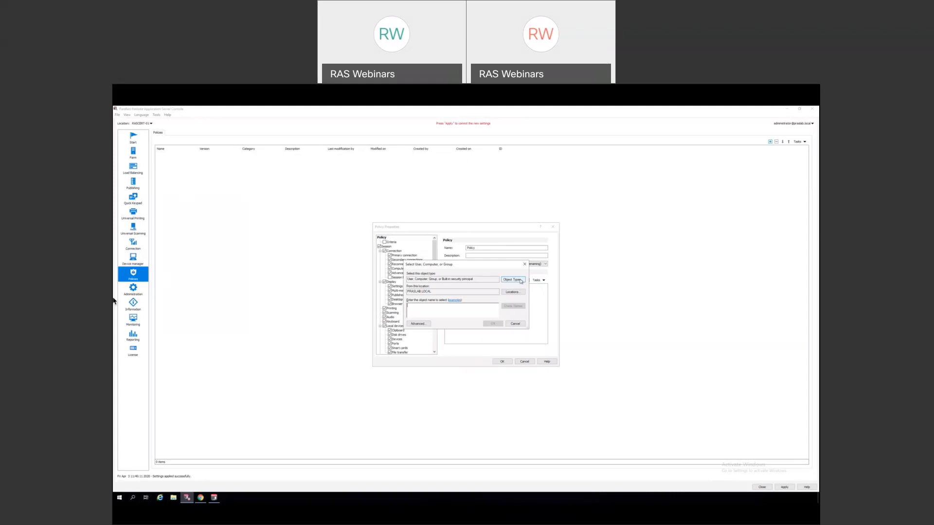
left_click(515, 324)
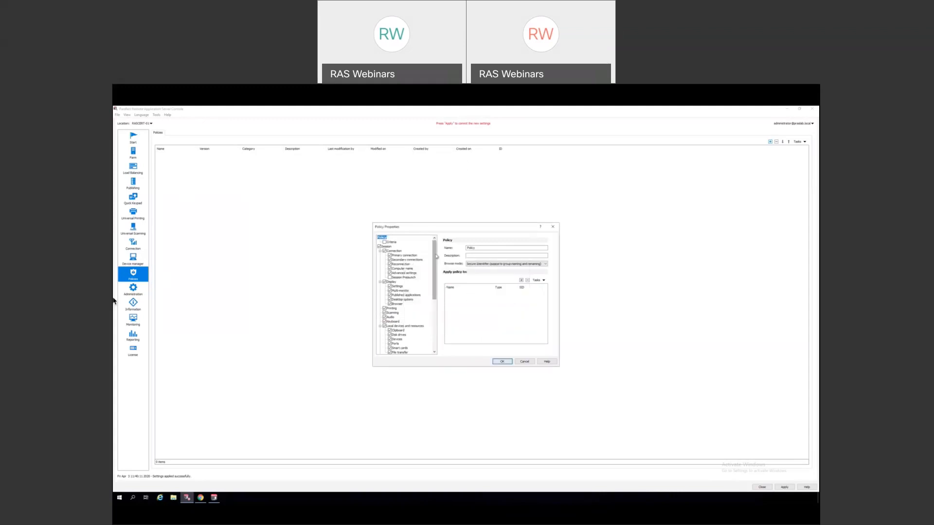
left_click_drag(437, 255, 425, 277)
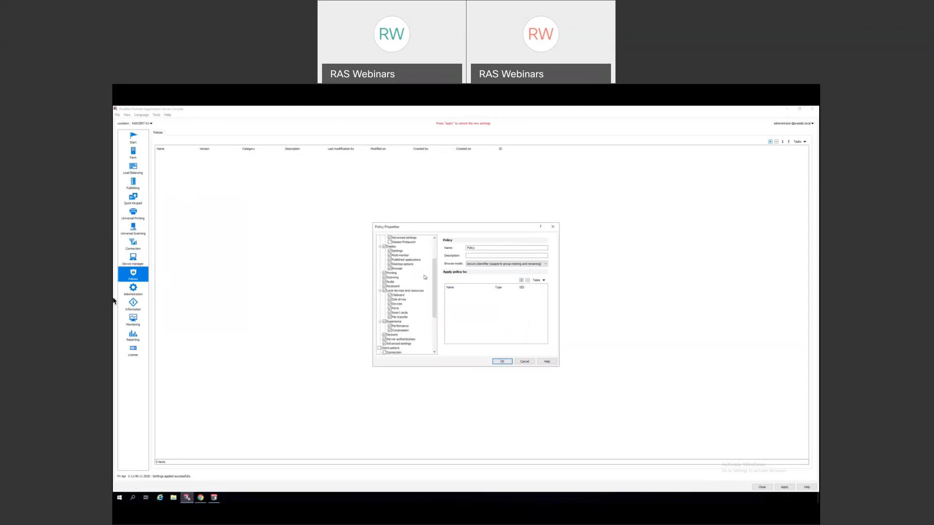
- Set the policy's printing technology to RAS Universal Printing after briefly choosing None
left_click(392, 273)
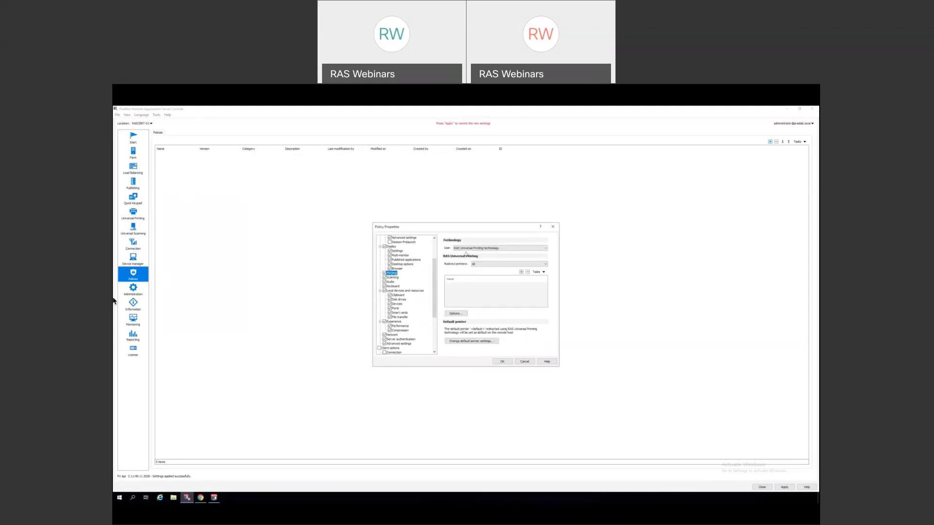
left_click(465, 249)
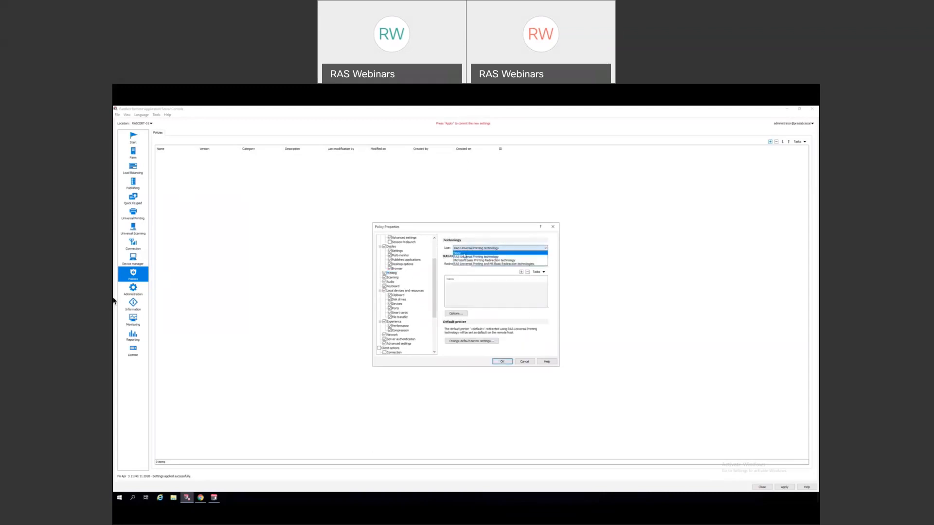
left_click(464, 253)
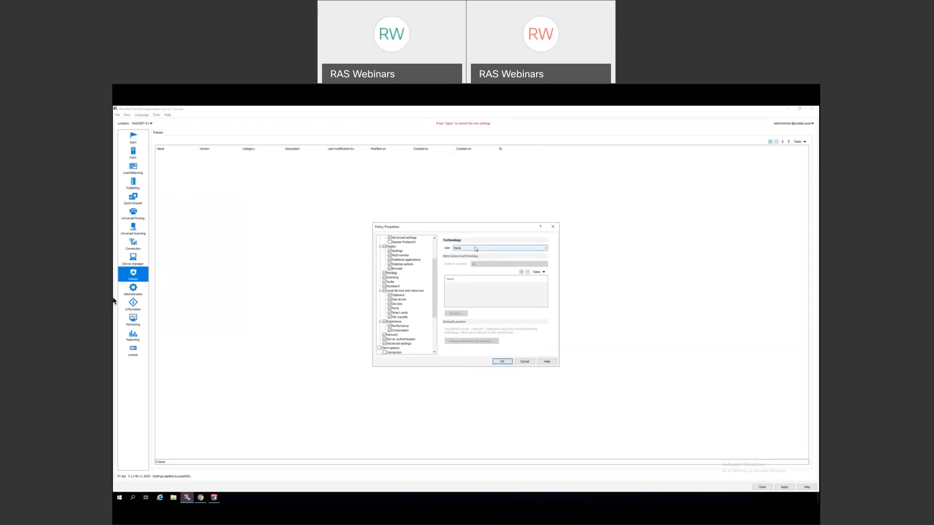
left_click(476, 249)
left_click(477, 256)
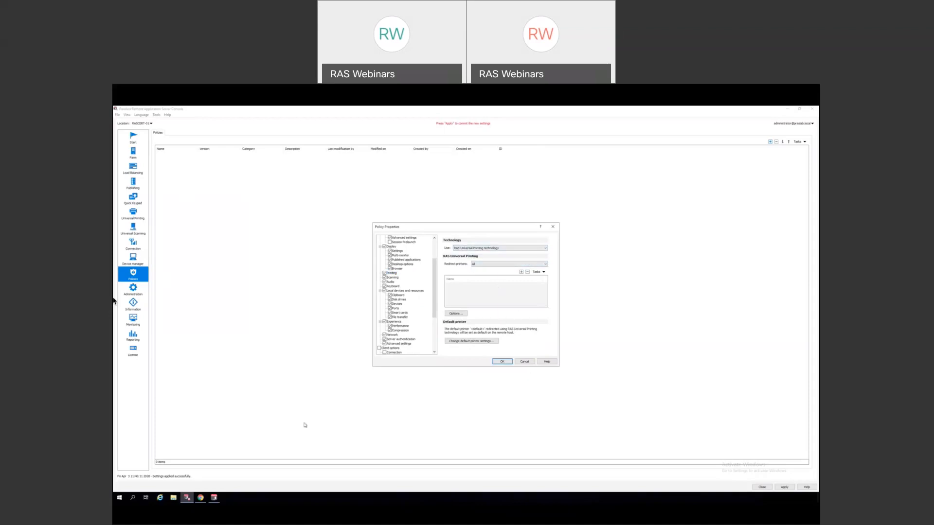
- Discard the policy, check rascert-01's Printing properties in Parallels Client, then minimize the client
left_click(525, 361)
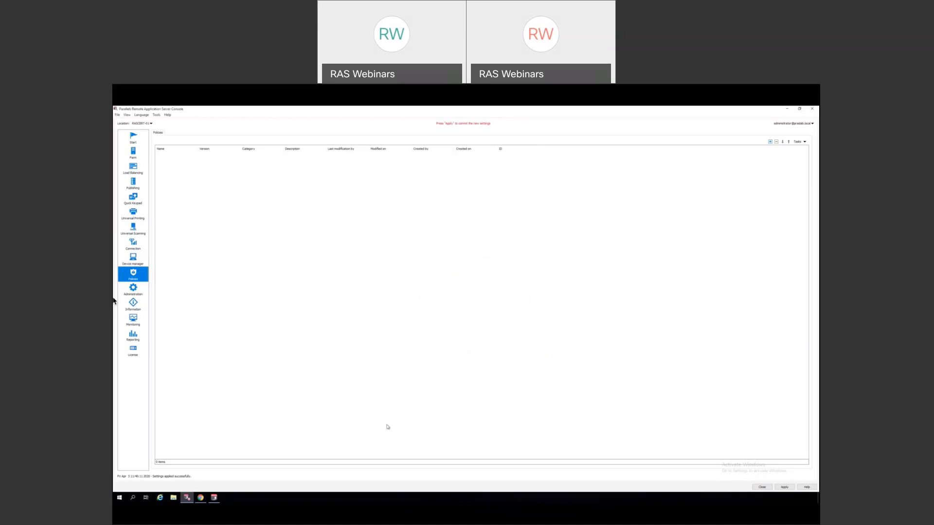
left_click(214, 497)
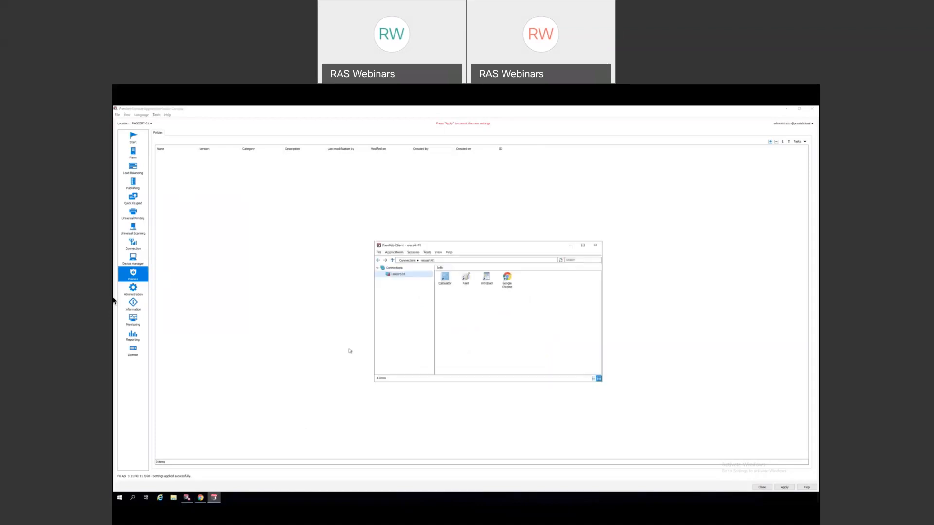
right_click(397, 275)
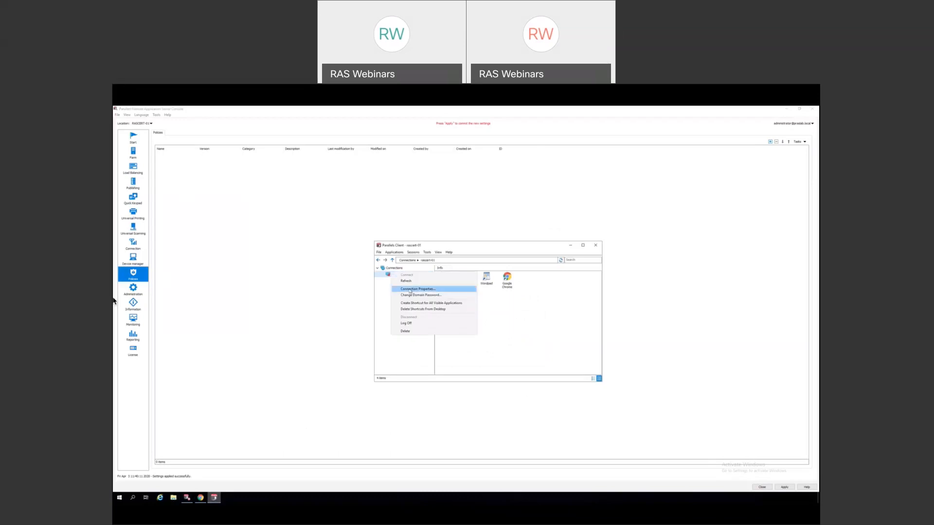
left_click(411, 290)
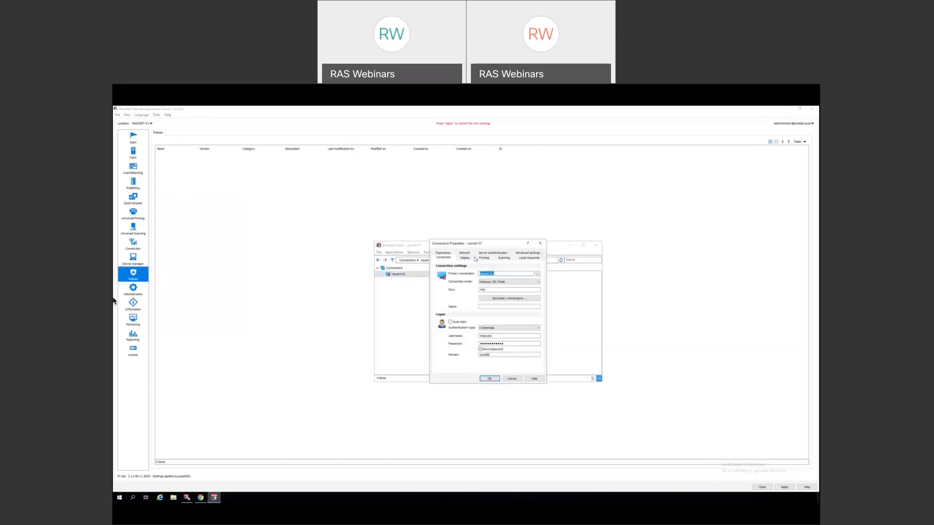
left_click(484, 258)
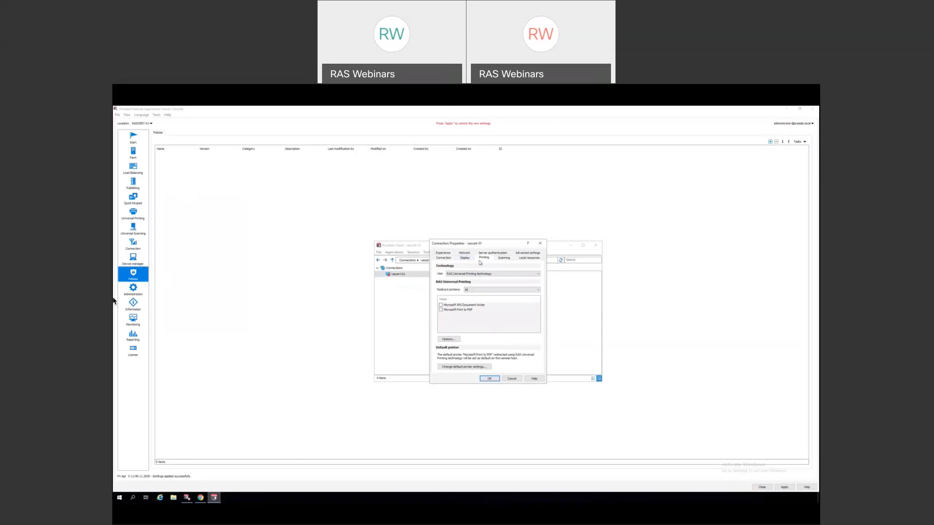
left_click(511, 379)
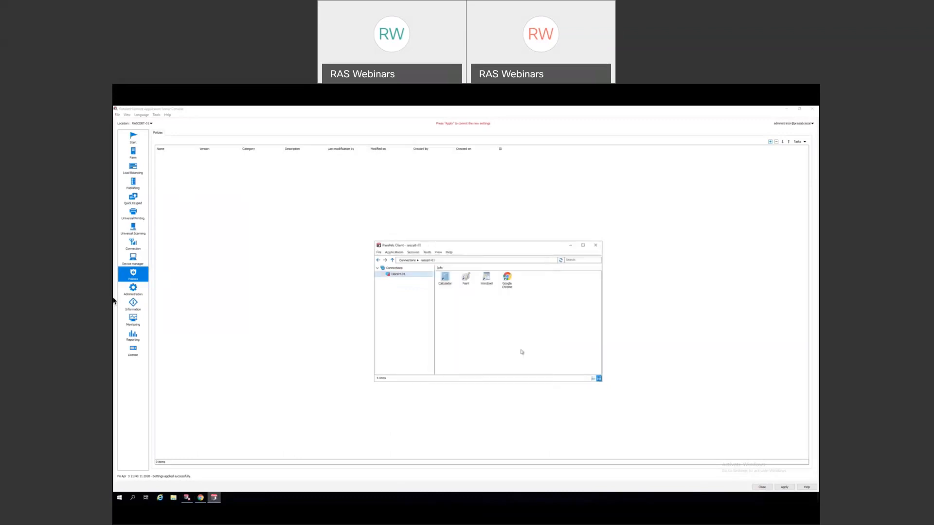
left_click(572, 246)
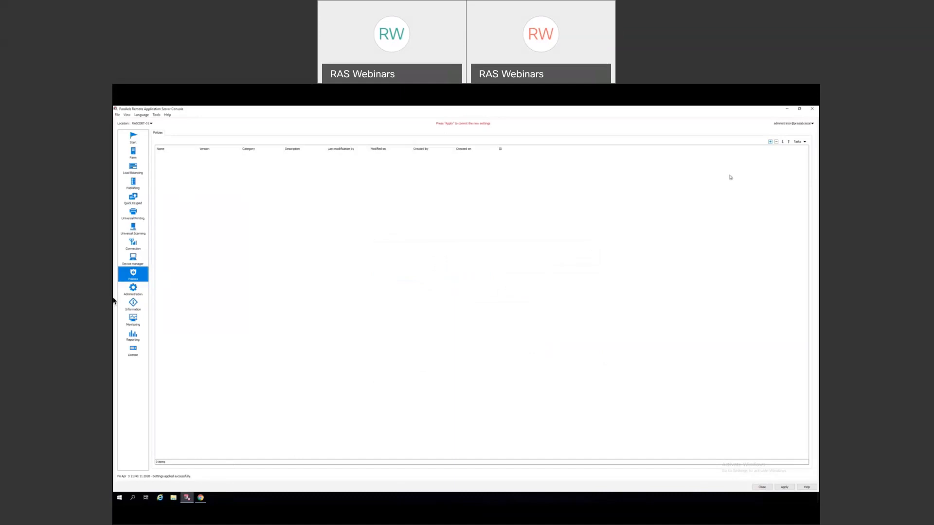
- Create another policy and browse past Display and Scanning to Local devices > Disk drives
left_click(770, 142)
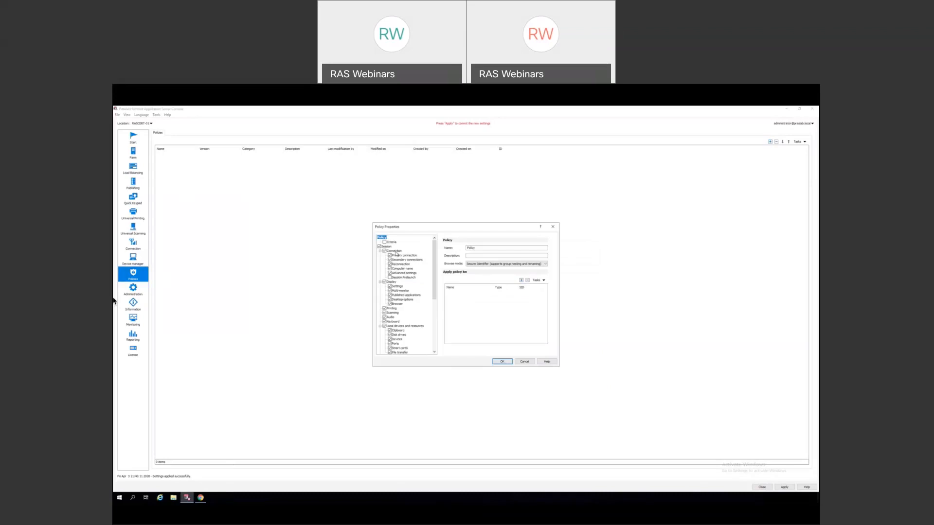
left_click(391, 282)
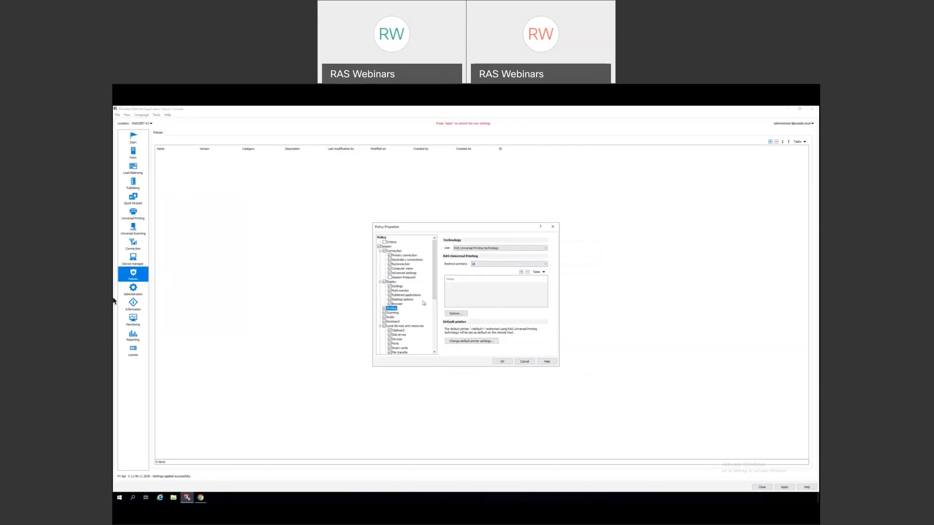
left_click(393, 313)
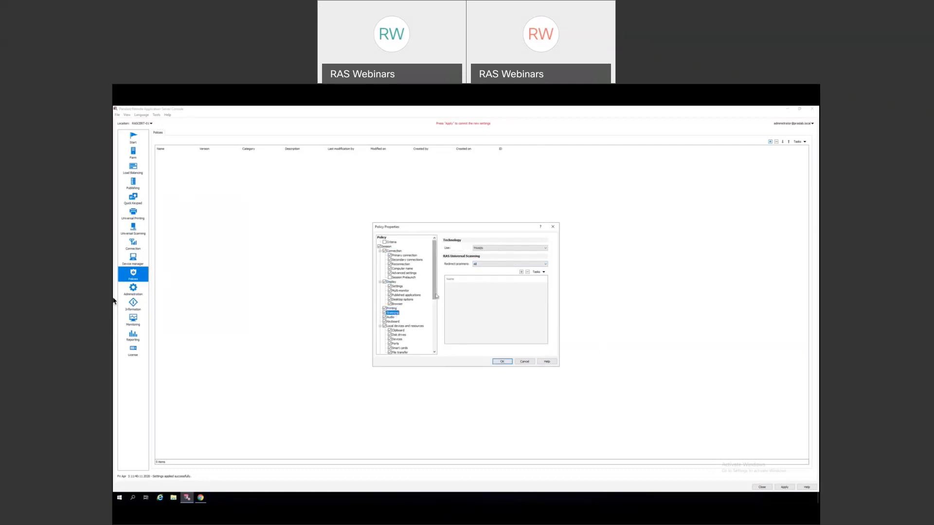
scroll(404, 306, "down", 3)
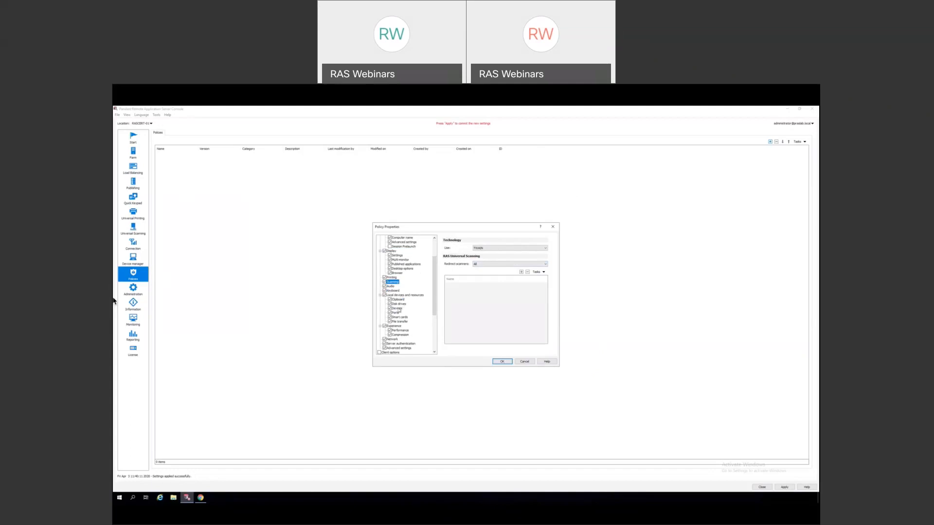
left_click(399, 305)
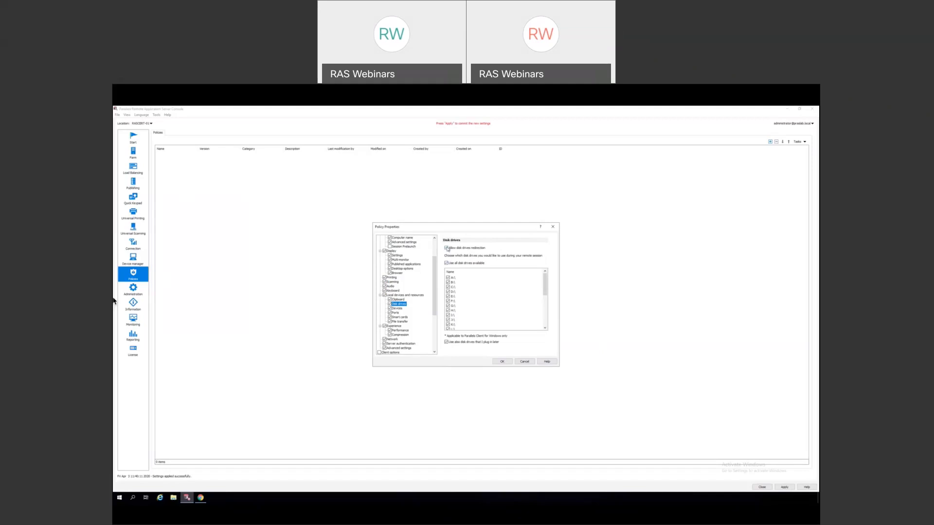
- Uncheck Allow disk drives redirection, then uncheck Allow clipboard redirection under Clipboard
left_click(447, 248)
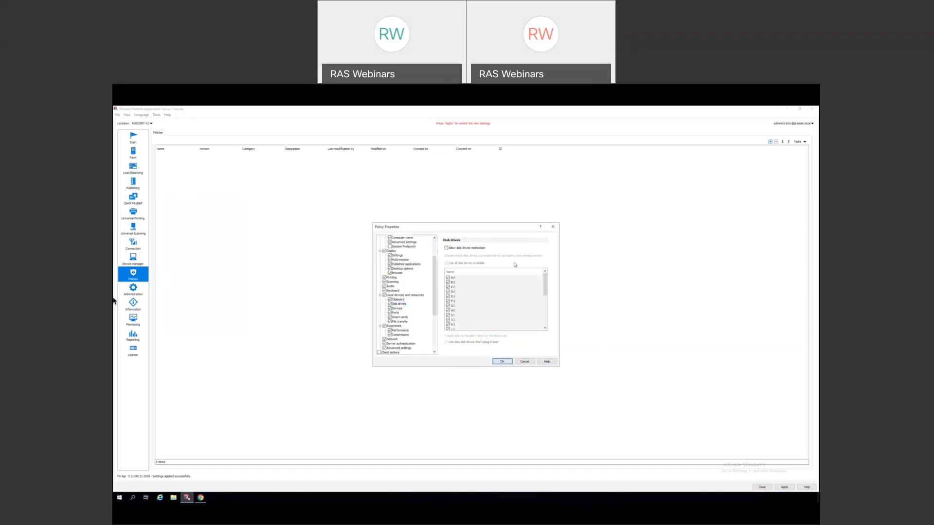
left_click(402, 309)
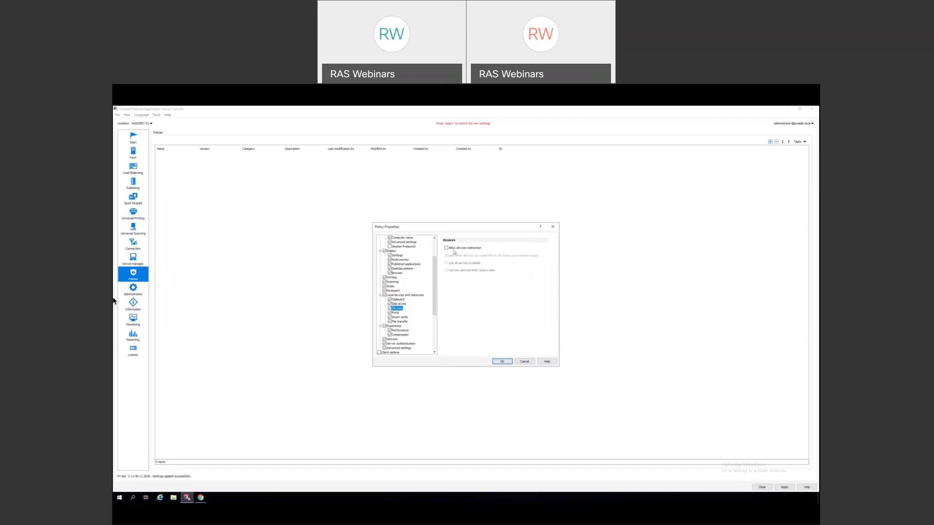
key("Up")
key("Up")
left_click(447, 249)
- Review the File transfer settings, then move on to Display > Multi-monitor
left_click(400, 322)
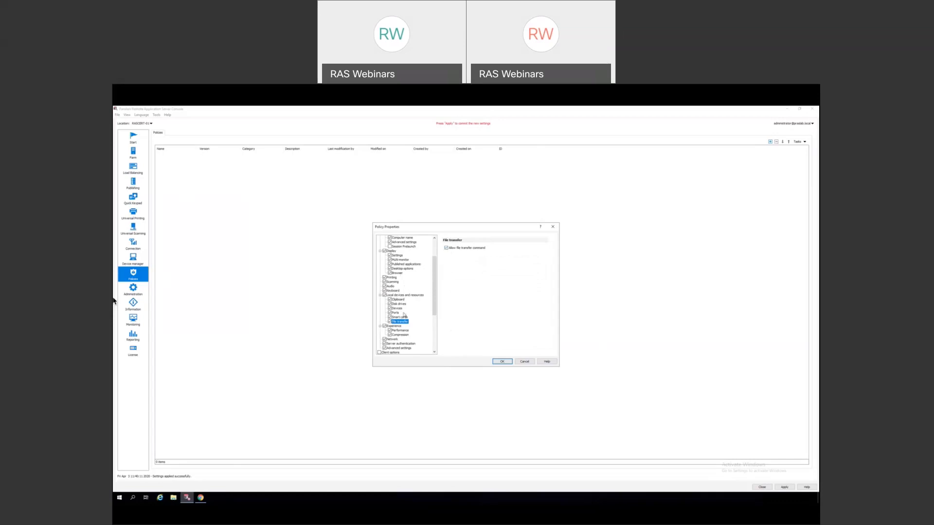
left_click_drag(435, 284, 416, 270)
left_click(403, 291)
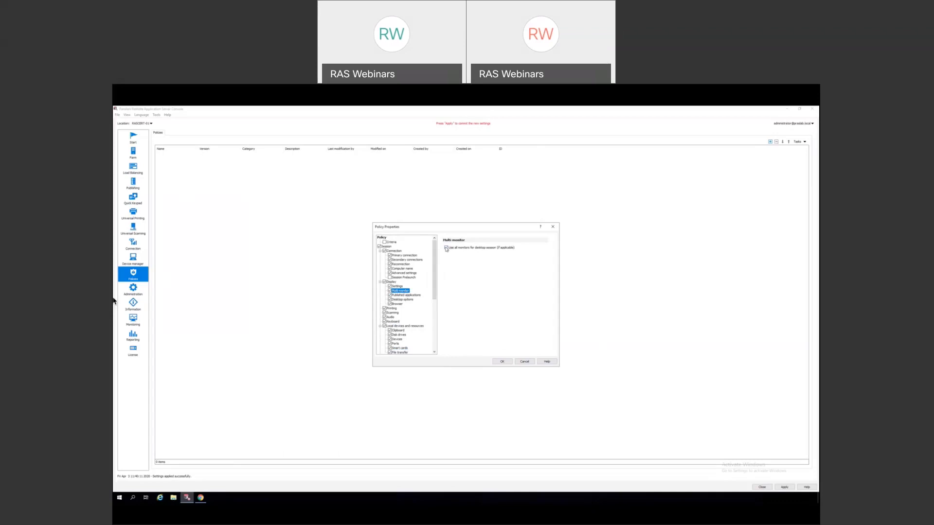
- Toggle Use all monitors for desktop session, then go to Session > Session Prelaunch
left_click(446, 248)
mouse_move(434, 274)
left_mouse_down()
mouse_move(434, 293)
mouse_move(434, 264)
left_mouse_up()
left_click(399, 277)
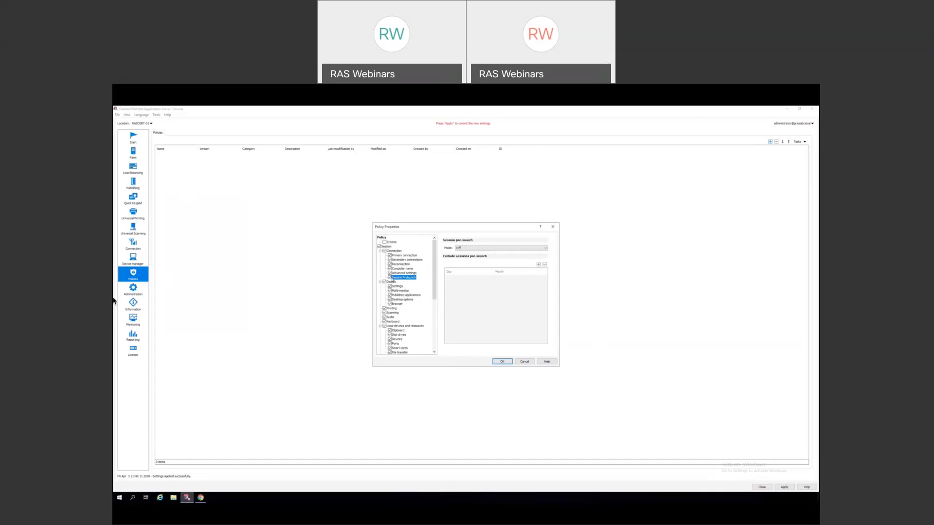
- Try Machine Learning and Basic pre-launch modes, and dismiss the Exclude Date picker without adding a date
left_click(467, 250)
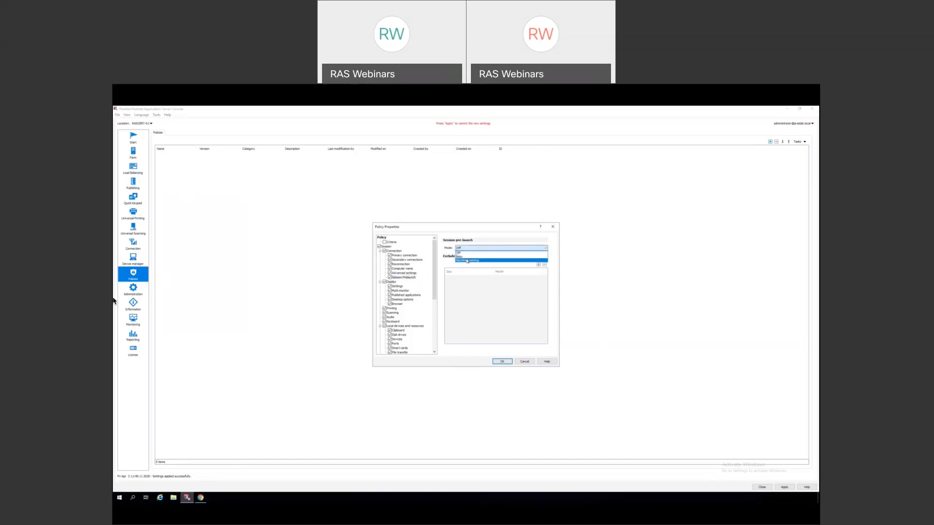
left_click(467, 261)
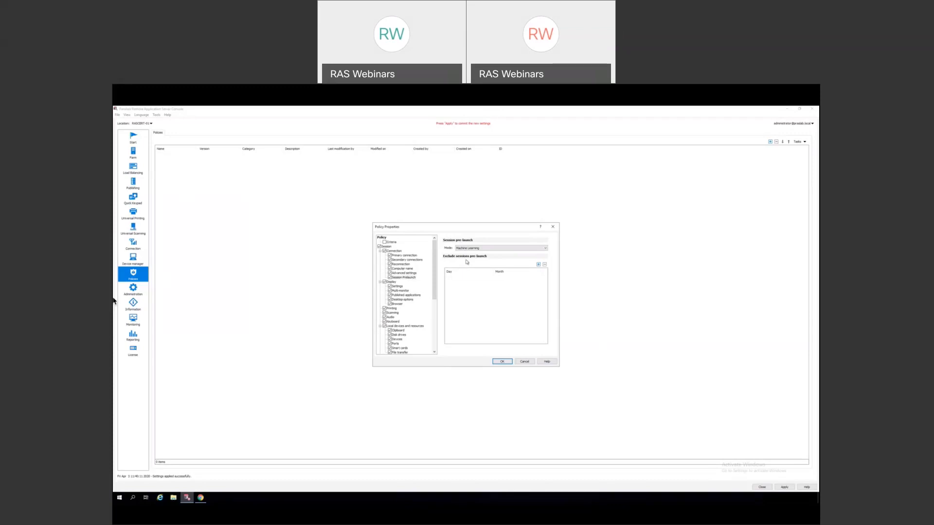
left_click(497, 249)
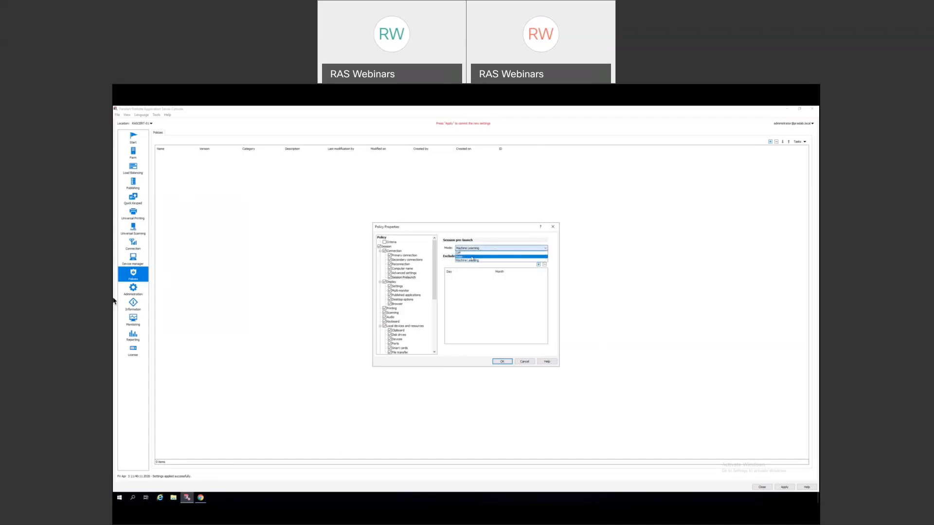
left_click(472, 257)
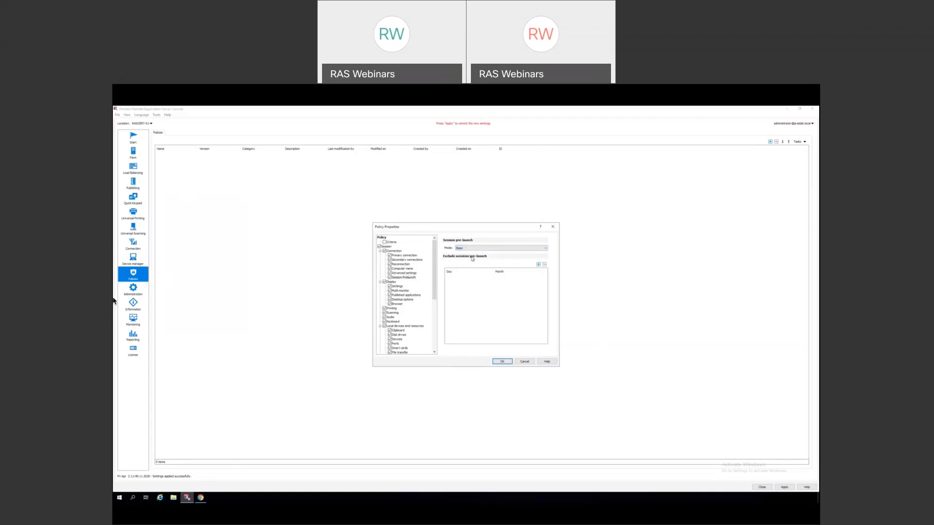
left_click(538, 265)
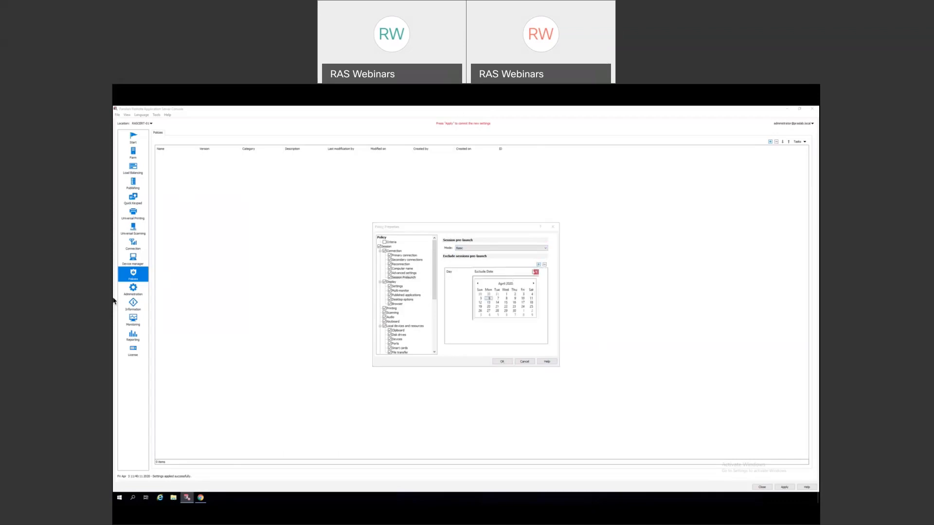
key("Escape")
- Set session pre-launch mode to Machine Learning and go to Experience > Performance
left_click(506, 248)
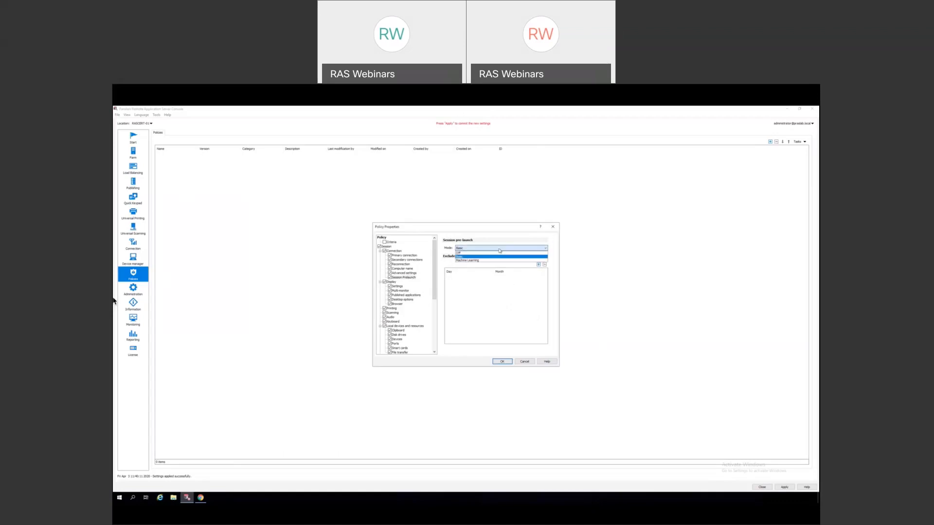
left_click(472, 262)
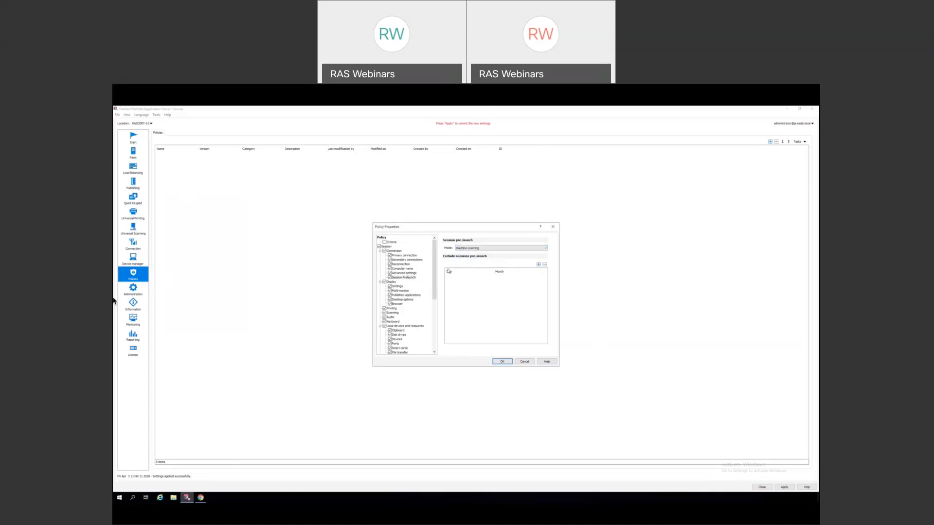
left_click_drag(435, 266, 435, 301)
left_click(398, 291)
left_click(399, 296)
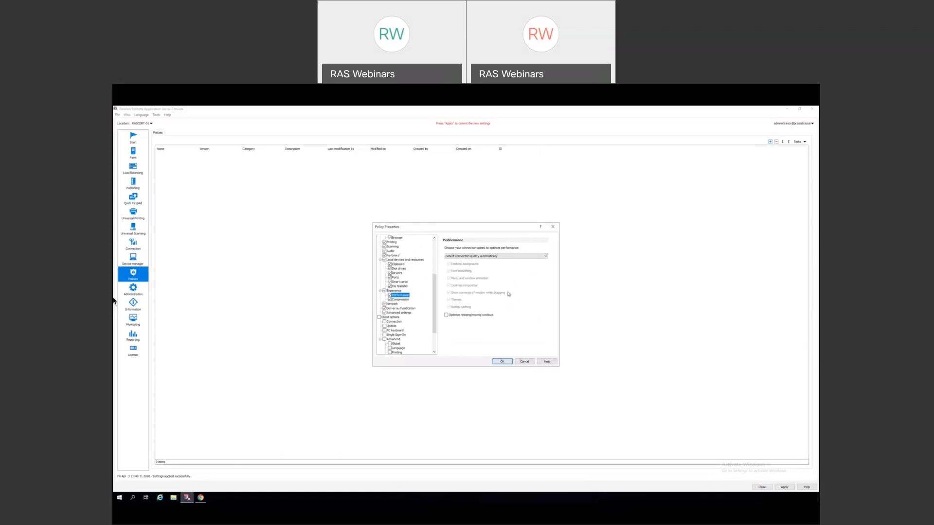
- Try WAN with high latency connection speed, then revert to Detect connection quality automatically
left_click(496, 257)
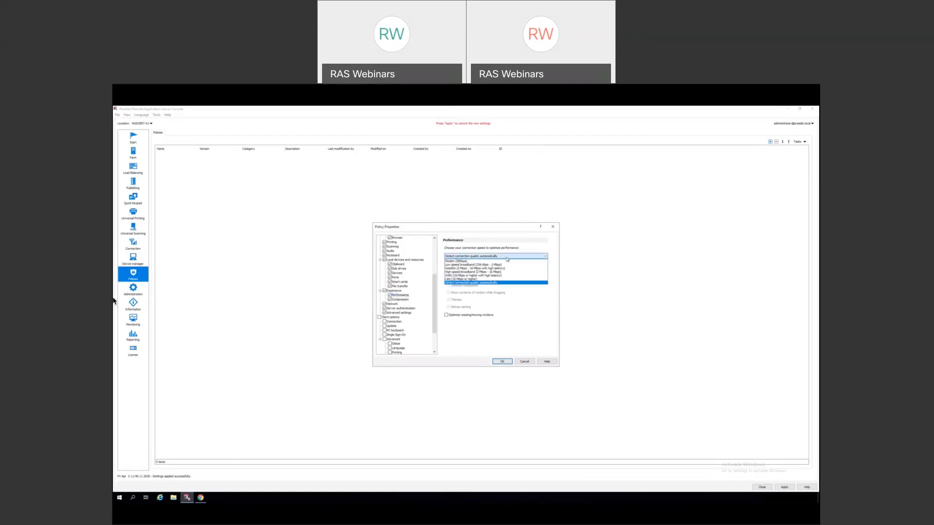
left_click(478, 277)
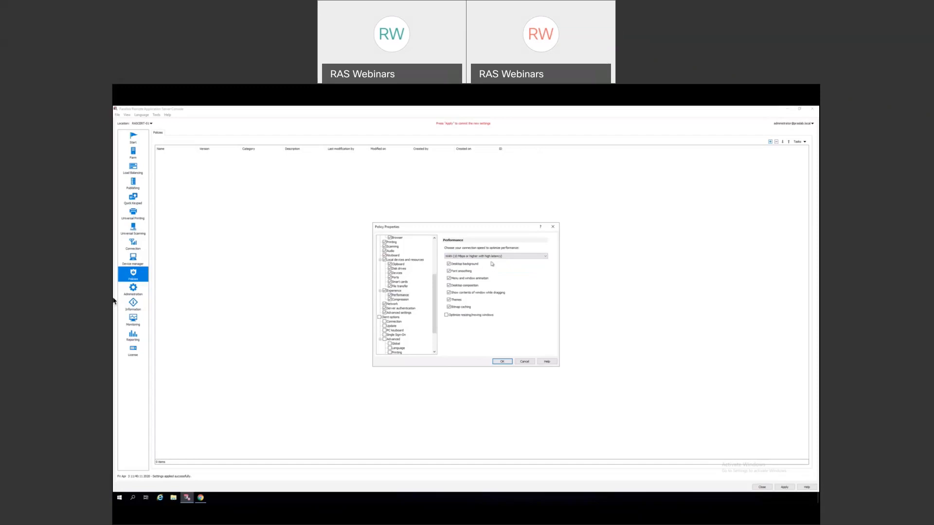
left_click(470, 257)
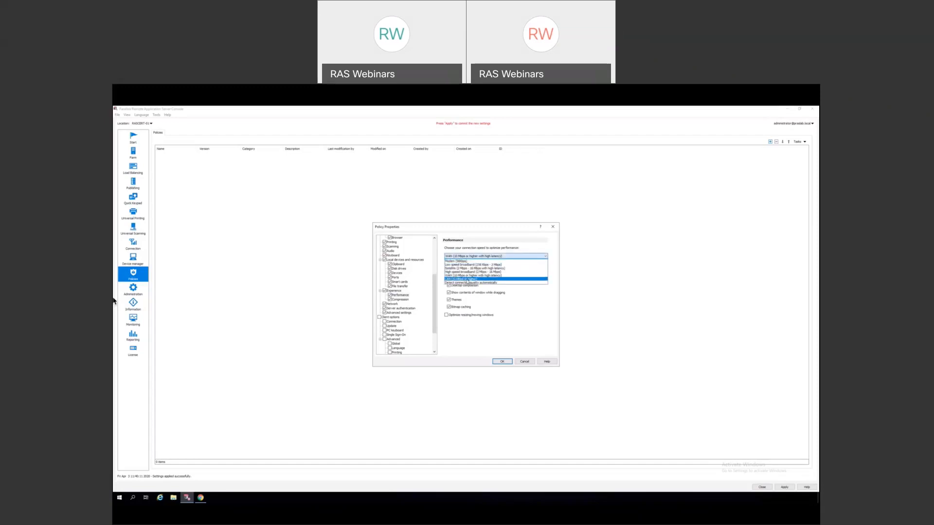
left_click(468, 284)
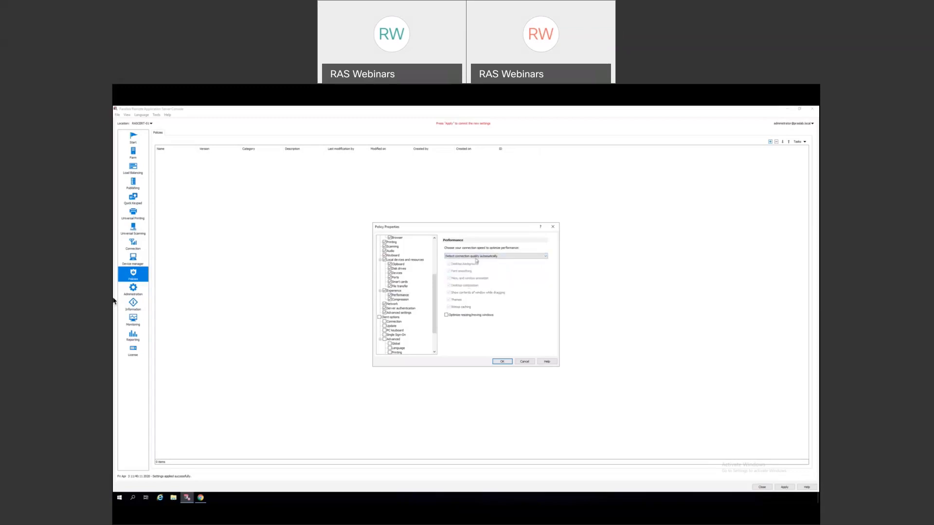
- Try LAN speed, restore automatic connection-quality detection, and move to the Compression settings
left_click(477, 257)
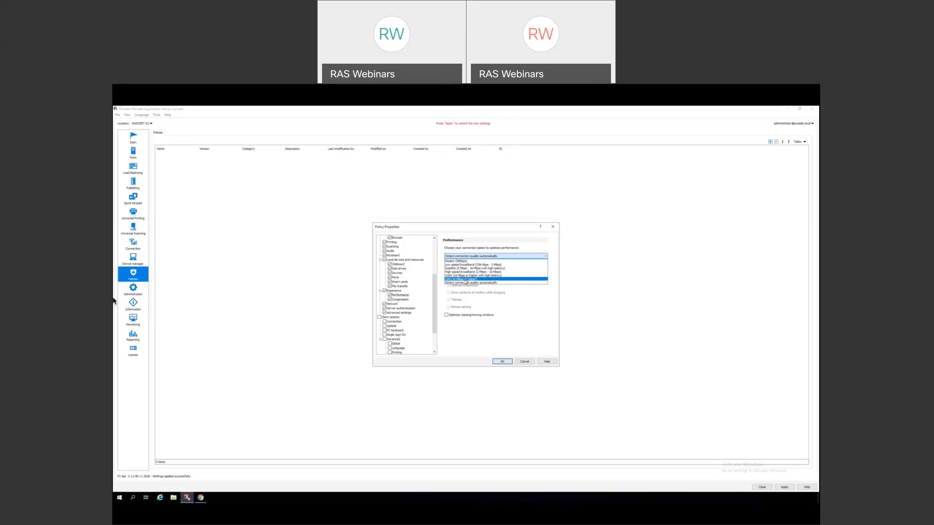
left_click(466, 280)
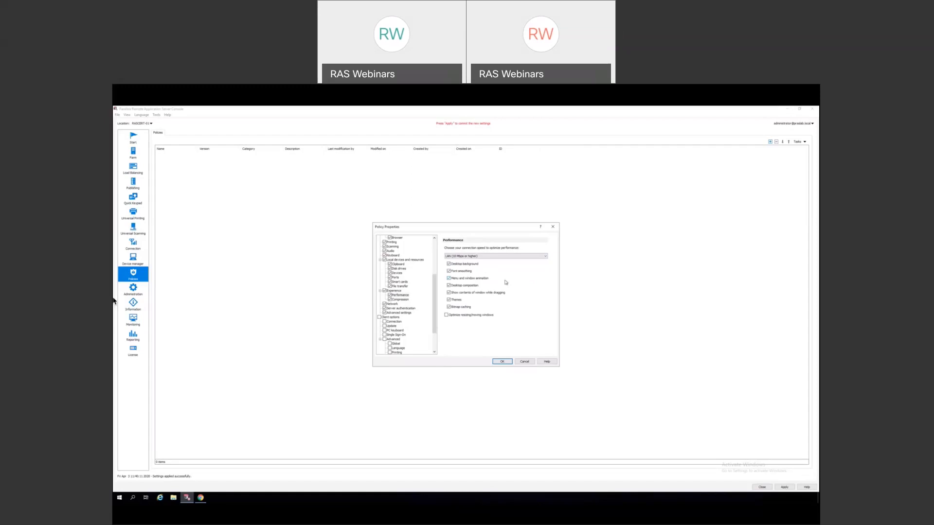
left_click(490, 257)
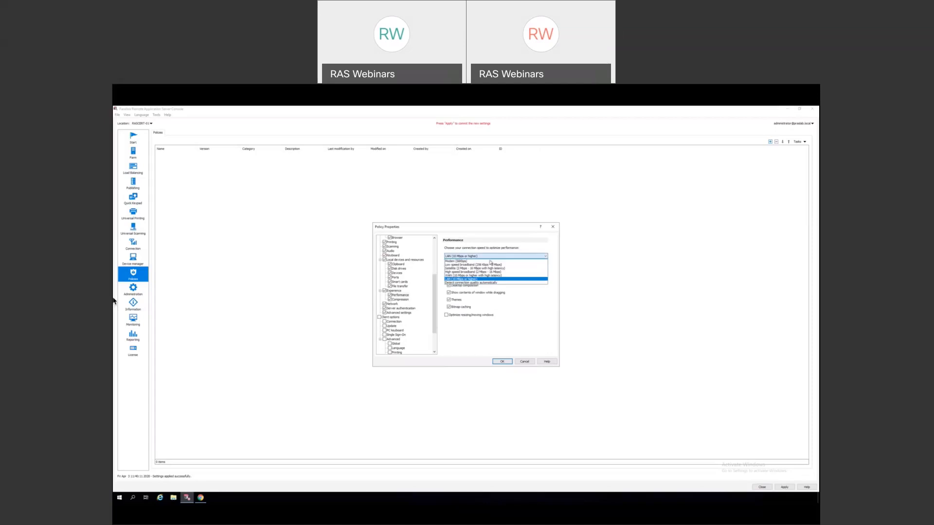
left_click(482, 282)
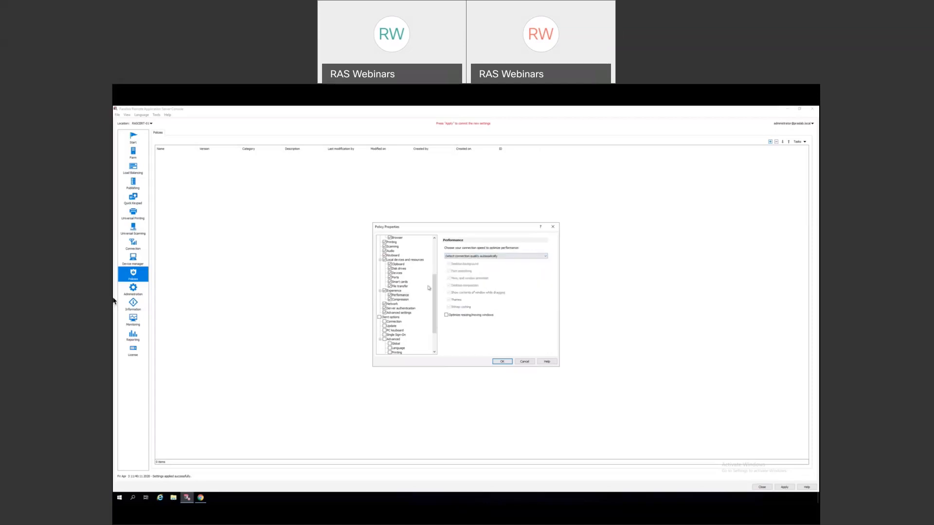
left_click(401, 300)
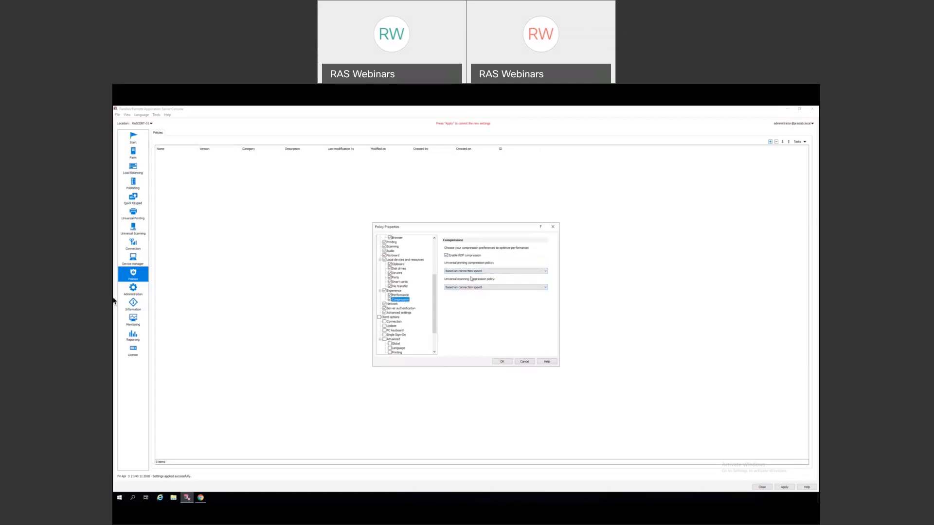
left_click(497, 272)
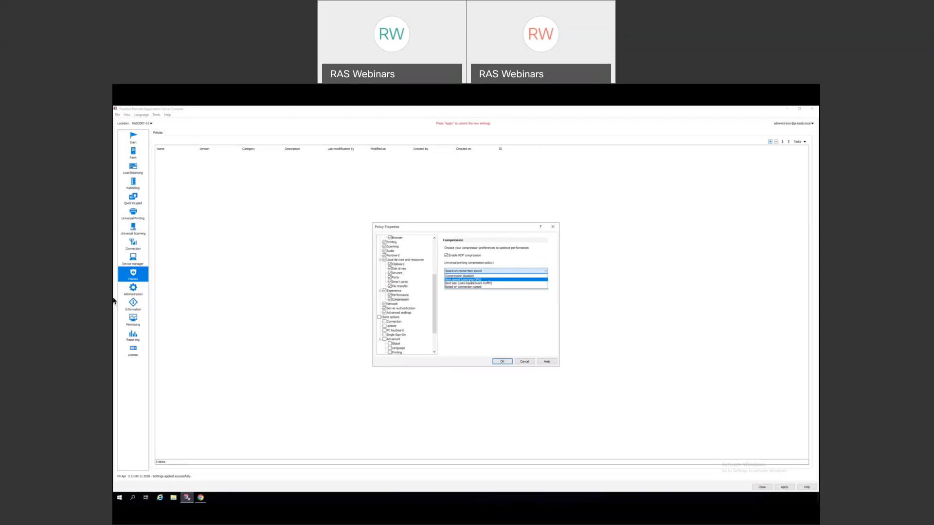
left_click(497, 280)
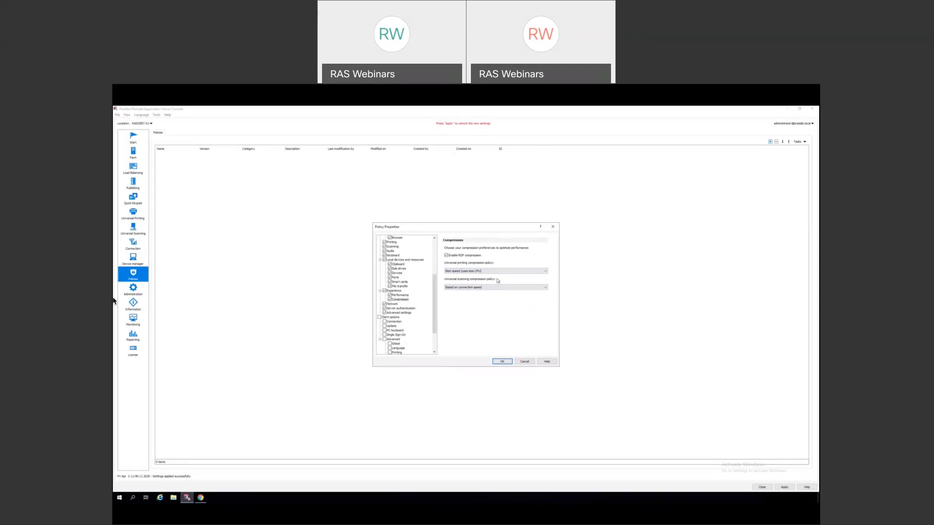
left_click(498, 272)
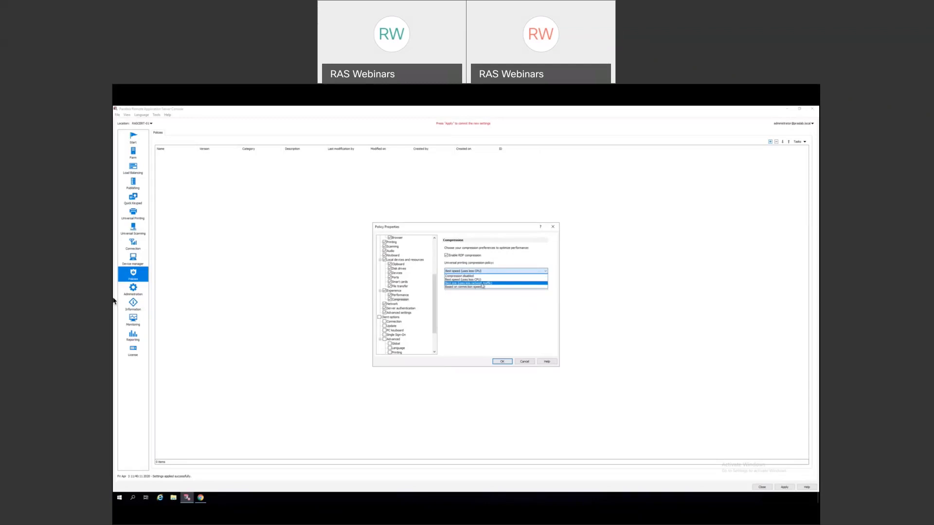
left_click(482, 284)
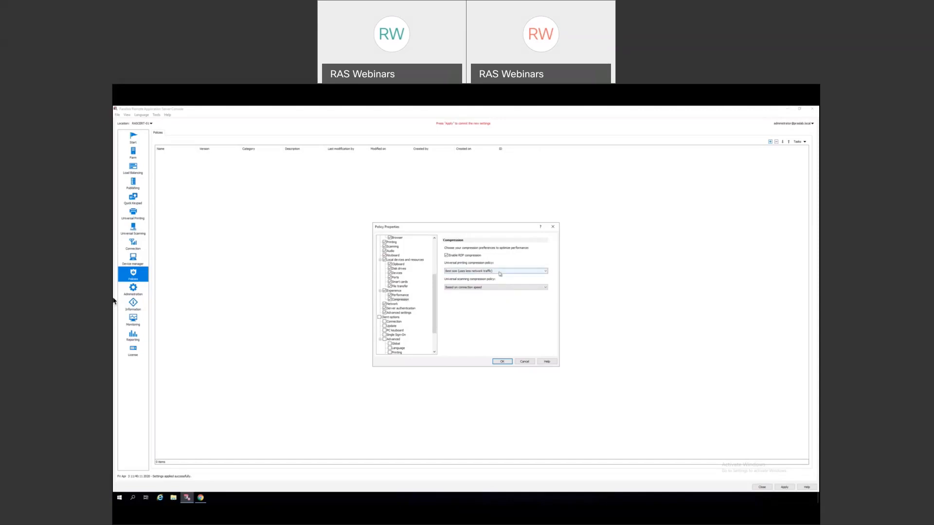
left_click(500, 274)
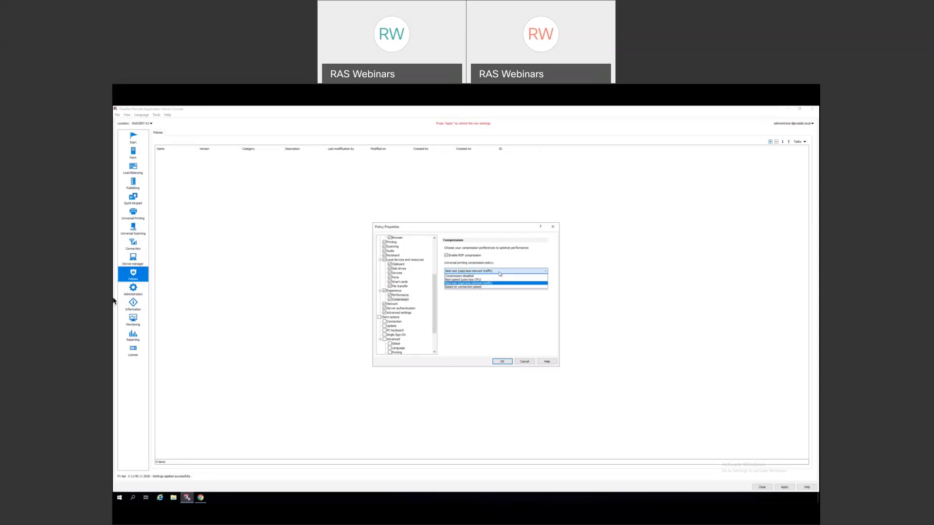
left_click(480, 288)
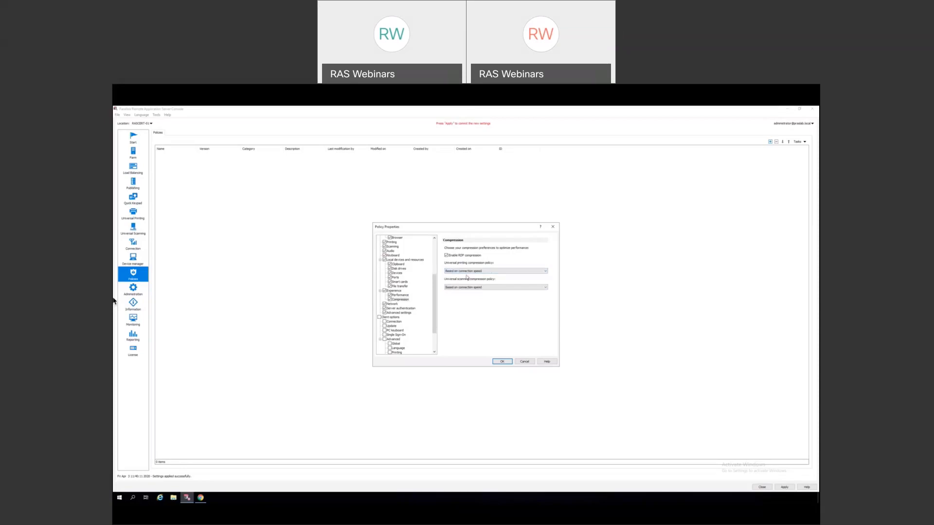
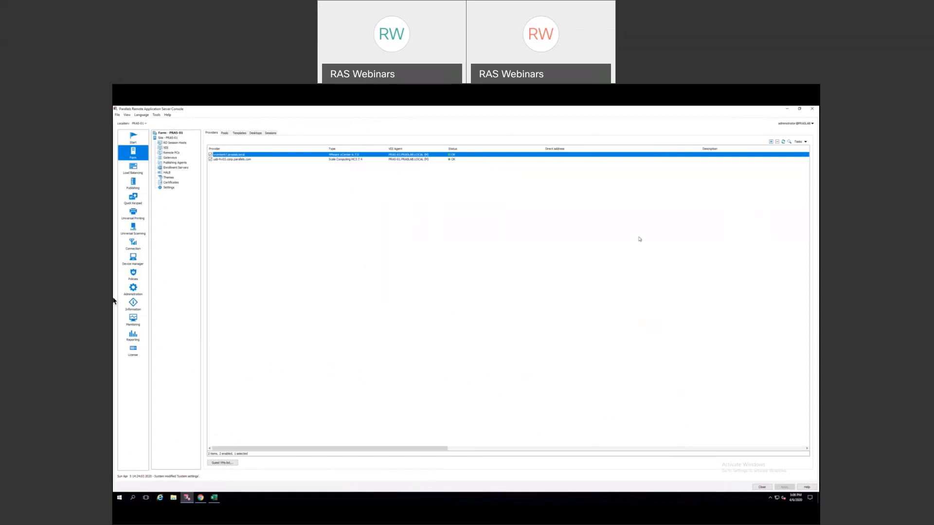
- Open Publishing to show the Finance Desktop's properties, which connect to a specific template
scroll(640, 239, "right", 3)
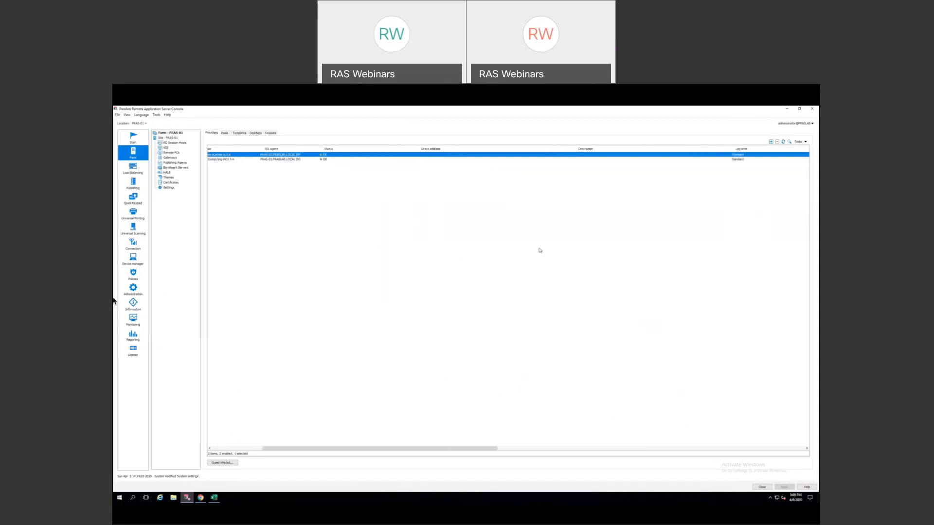
scroll(529, 243, "left", 3)
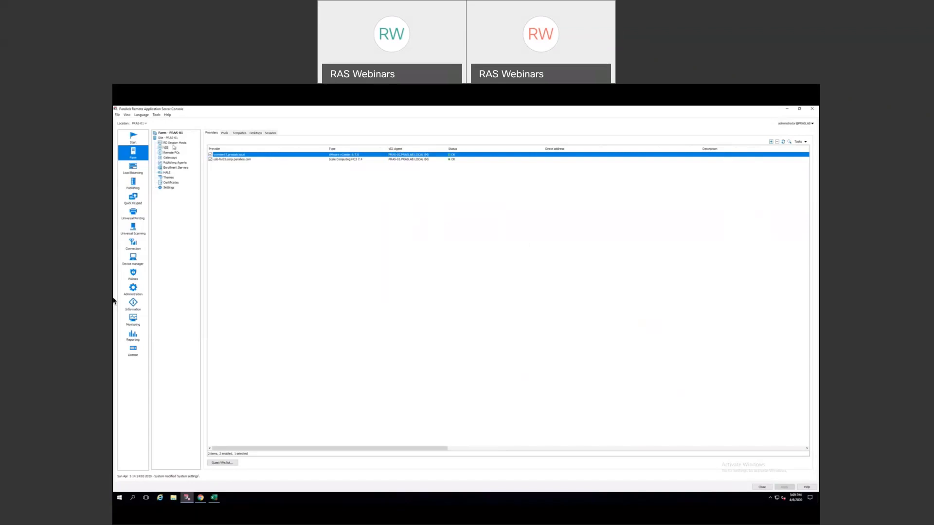
left_click(132, 184)
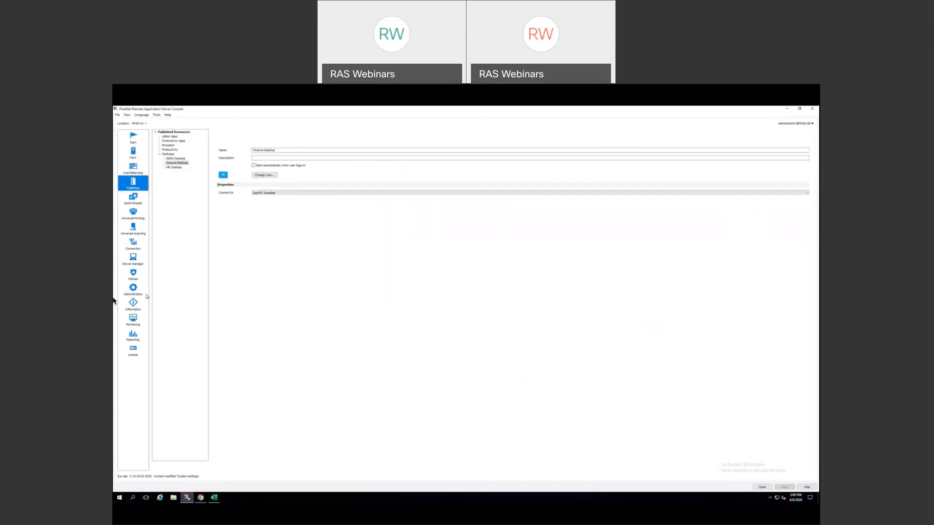
left_click(160, 466)
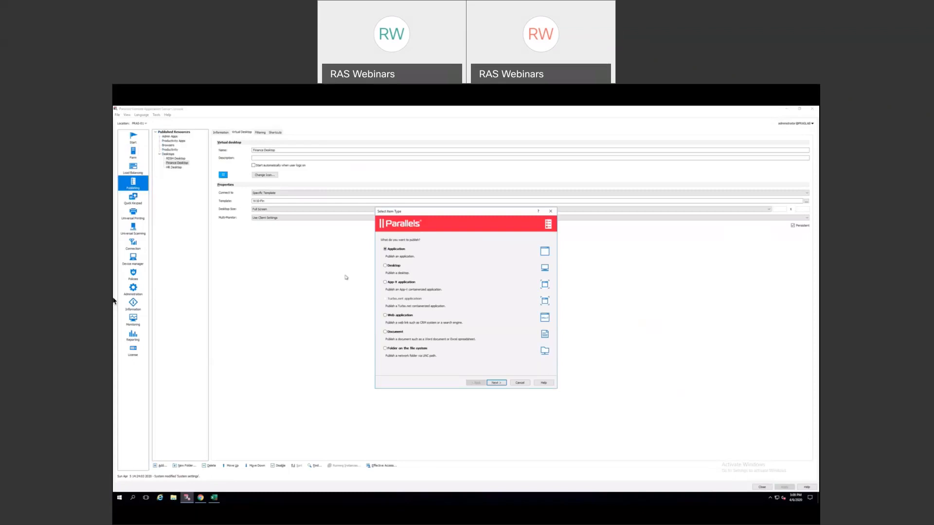
left_click(488, 383)
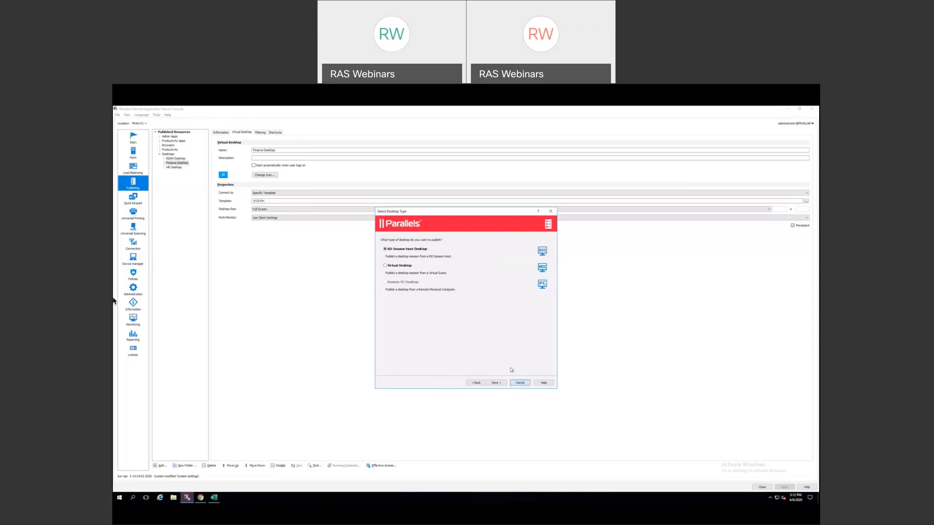
left_click(519, 383)
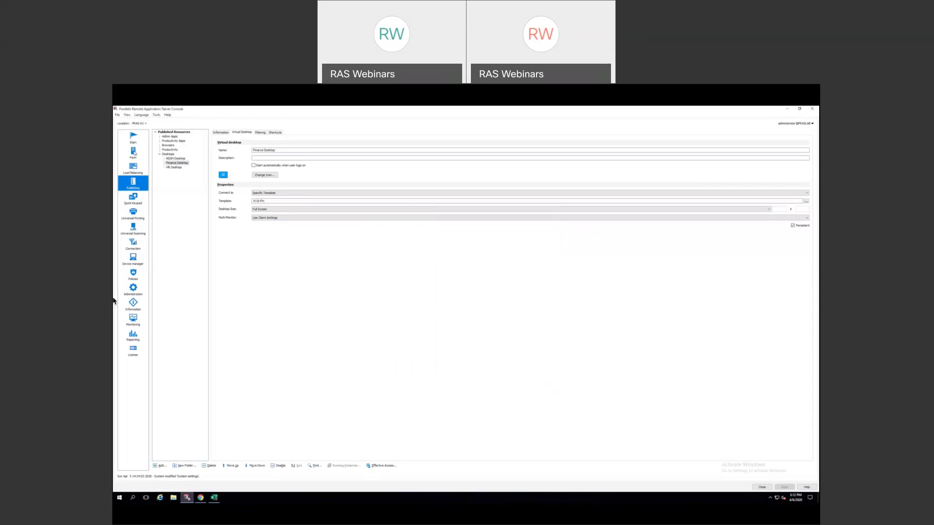
left_click(140, 154)
left_click(166, 148)
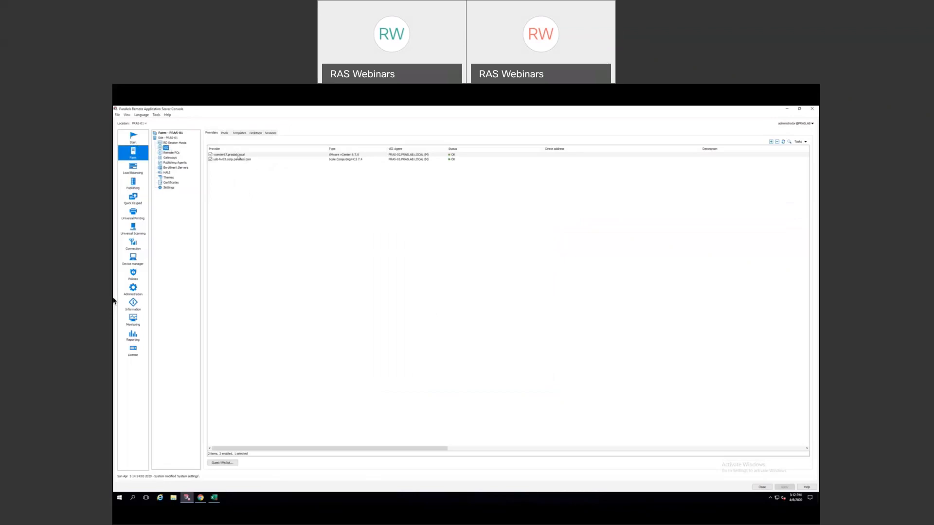
- Add a Microsoft Hyper-V virtualization provider at 10.228.13.249 with the domain administrator's credentials
left_click(771, 142)
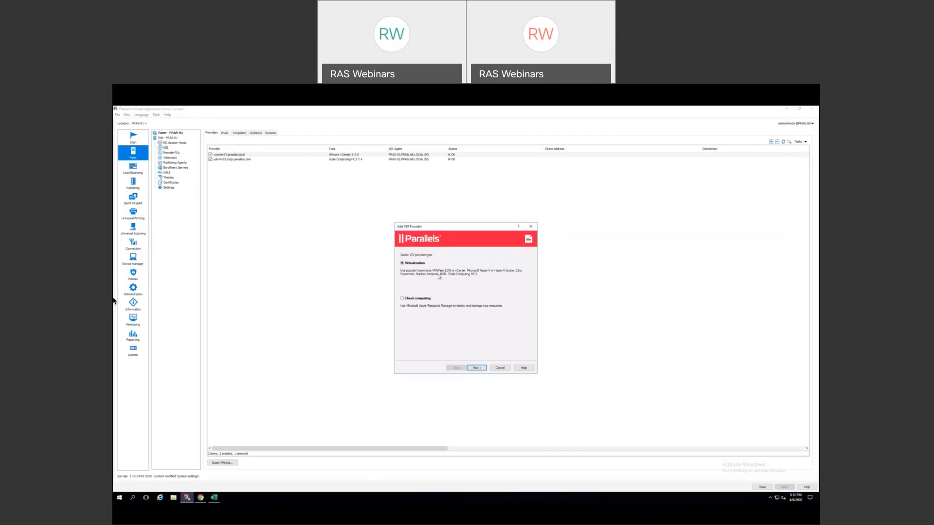
left_click(477, 368)
left_click(458, 256)
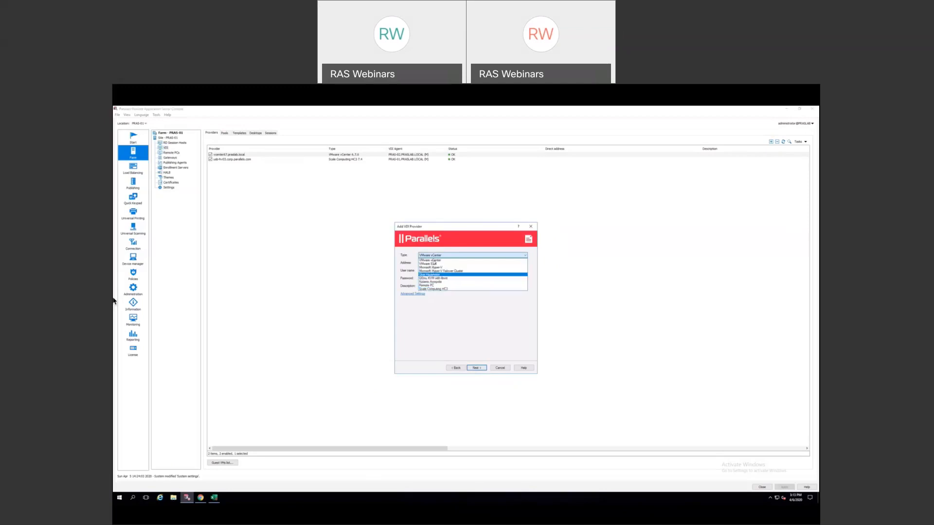
left_click(433, 268)
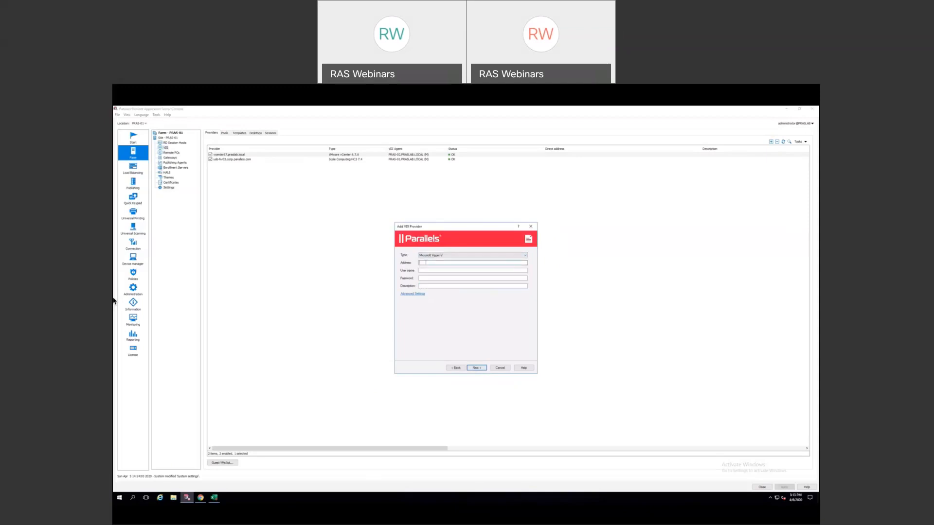
type("10.228.12")
key("Tab")
key("Tab")
type("P••••••••")
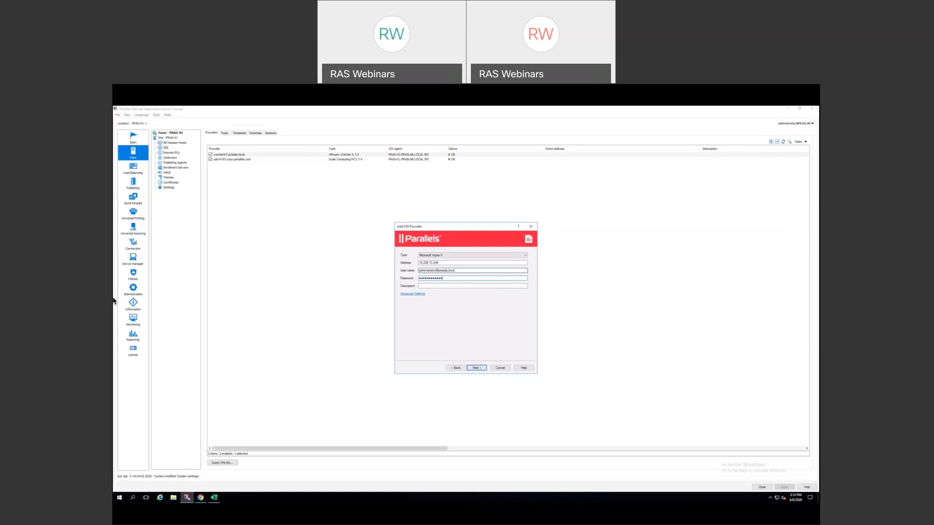
left_click(476, 369)
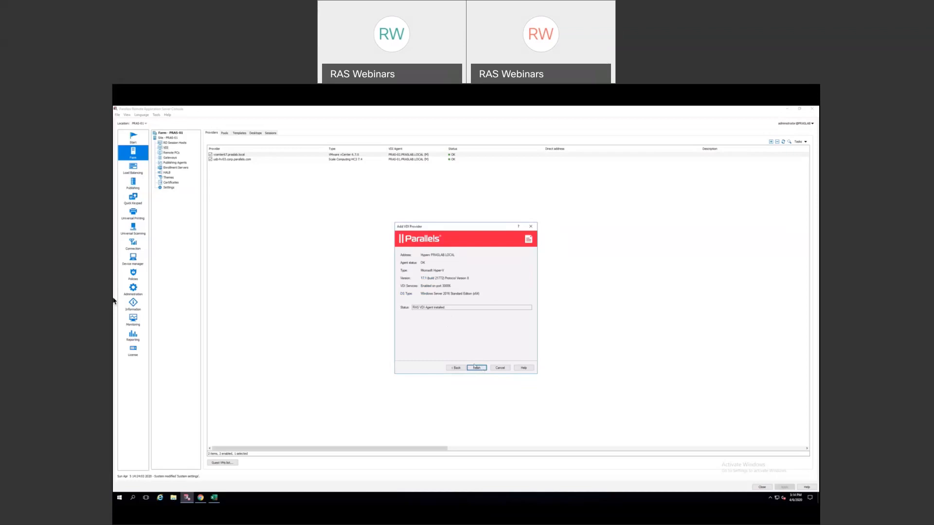
- Finish the wizard, apply the change and refresh until the Hyper-V provider shows OK
left_click(477, 368)
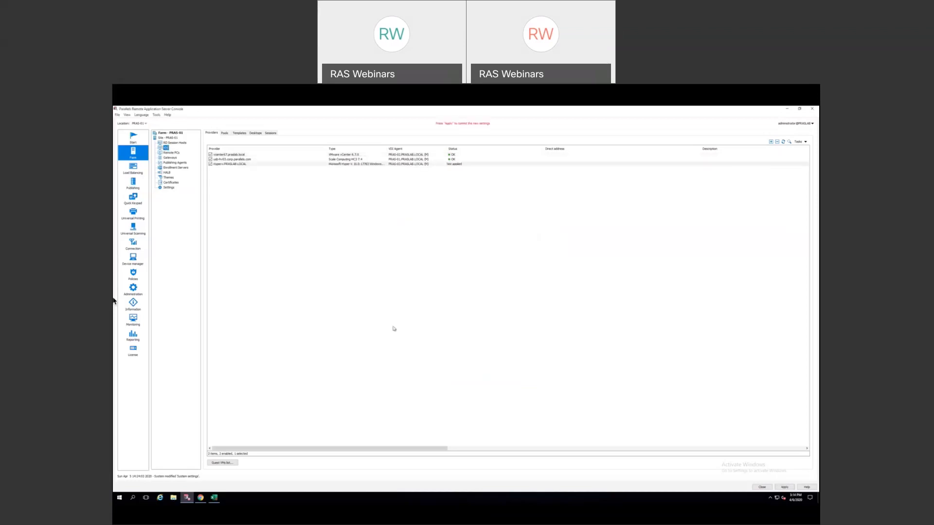
left_click(781, 487)
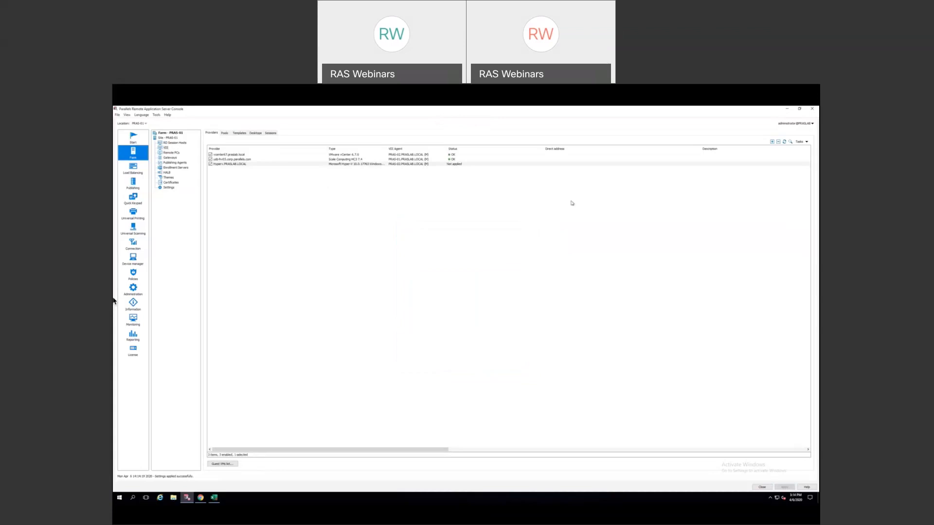
left_click(785, 142)
- Browse the guest VMs list, select DC3-PRASLAB, close it and show the VDI Templates list
left_click(221, 464)
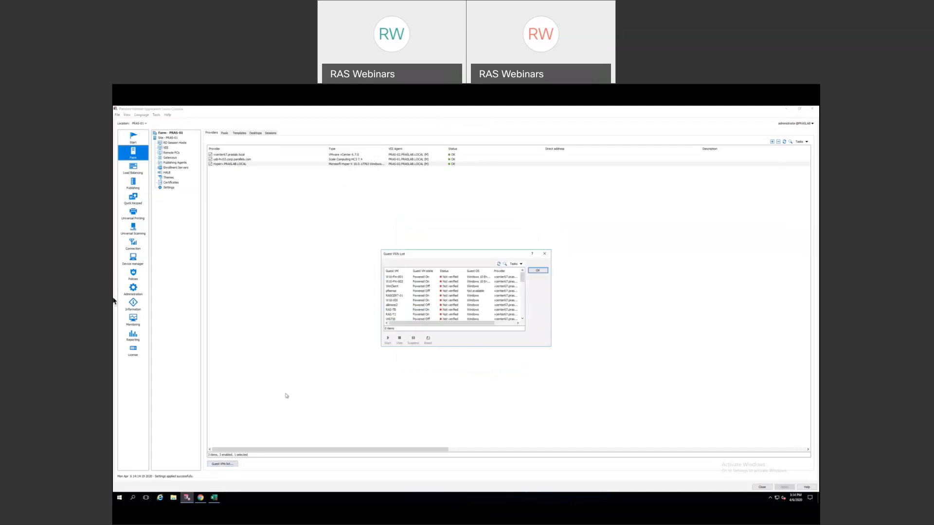
mouse_move(522, 276)
left_mouse_down()
mouse_move(523, 305)
mouse_move(523, 287)
left_mouse_up()
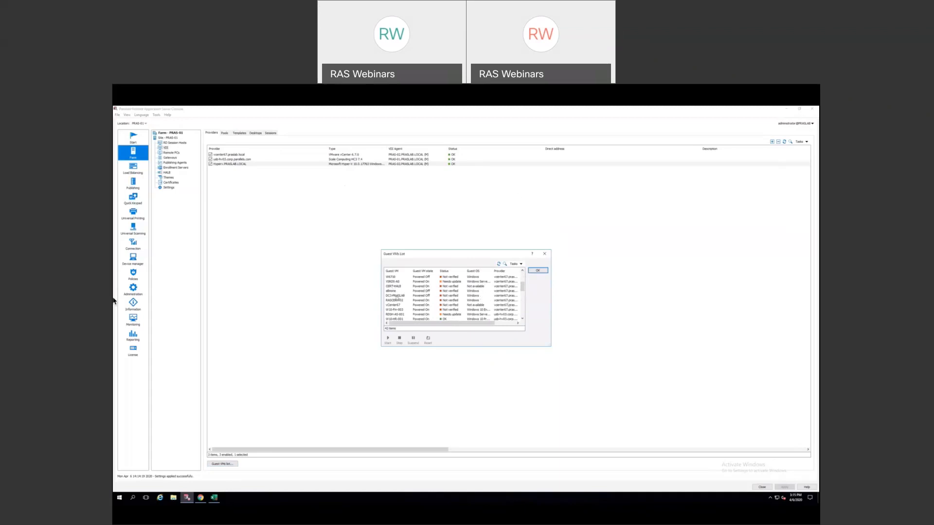
left_click(422, 297)
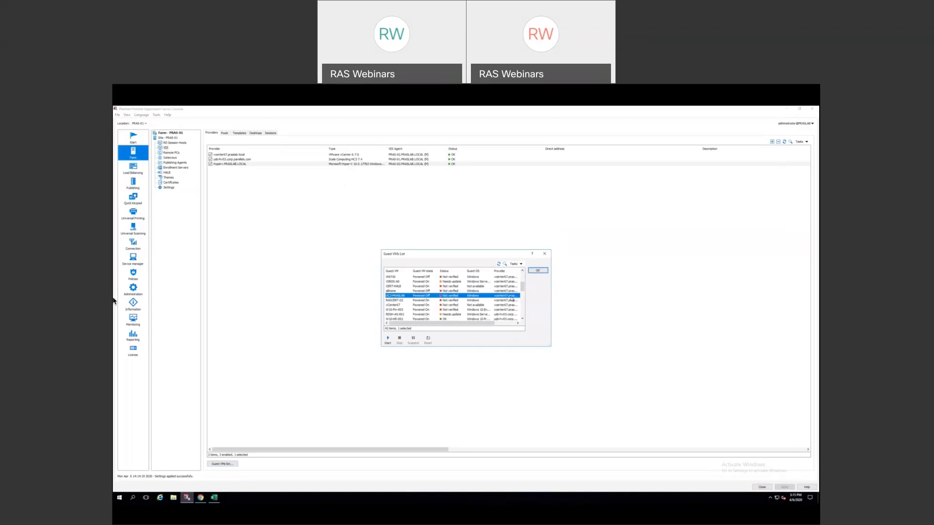
mouse_move(523, 287)
left_mouse_down()
mouse_move(523, 319)
mouse_move(524, 296)
left_mouse_up()
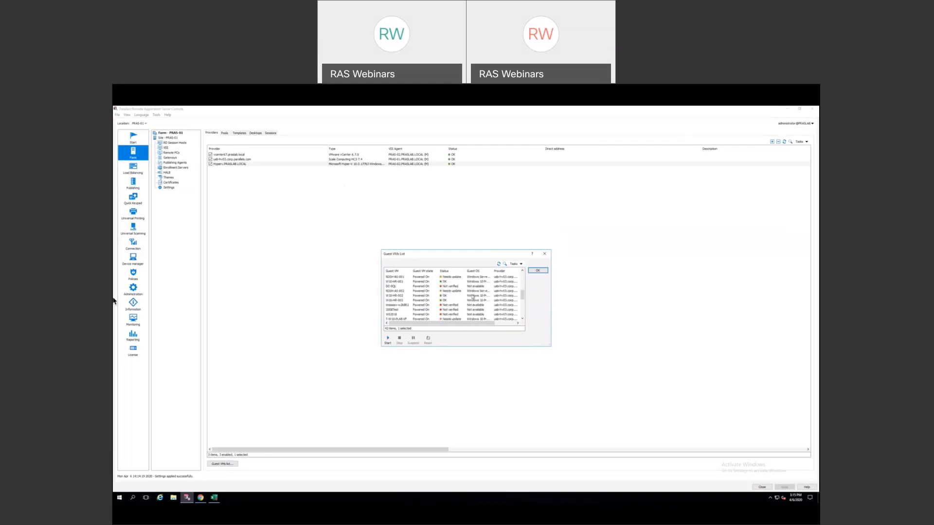
left_click(545, 255)
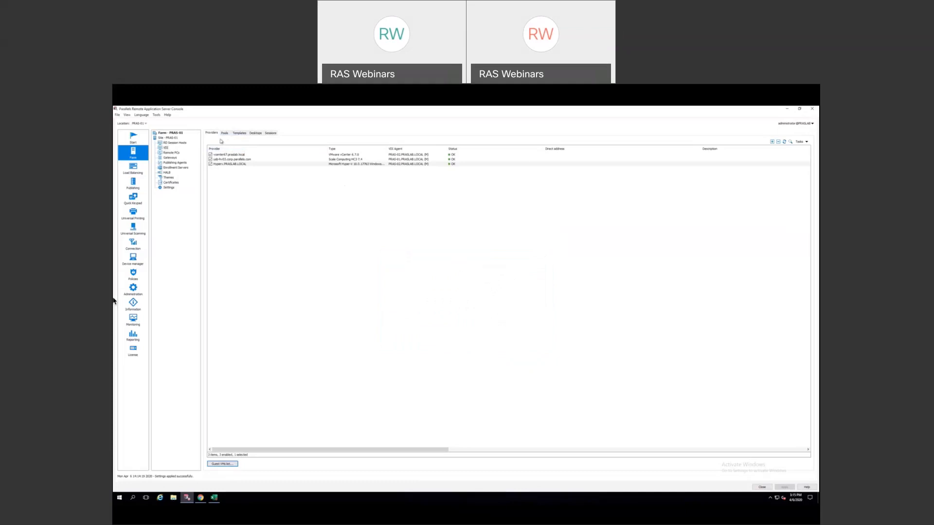
left_click(240, 133)
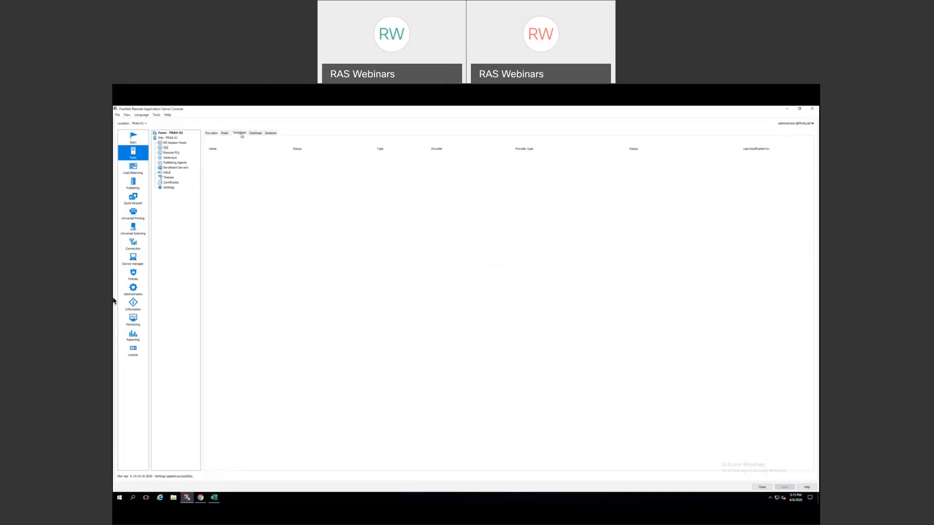
- Look through the guest VMs offered for a new template, then cancel without creating one
left_click(263, 199)
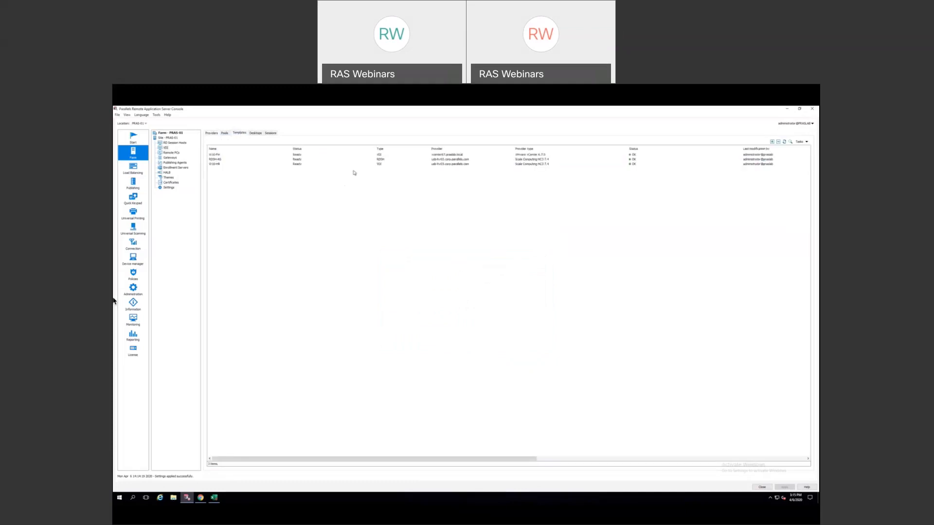
left_click(773, 141)
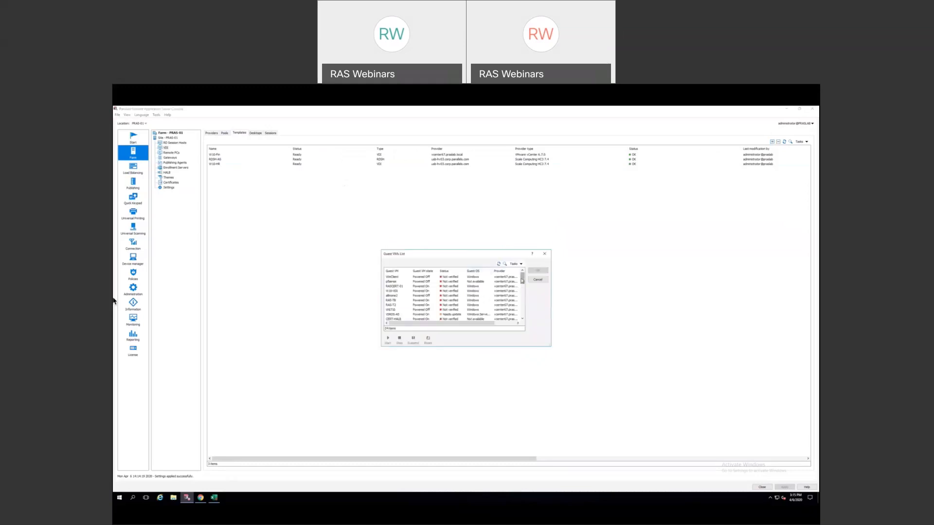
scroll(460, 312, "down", 4)
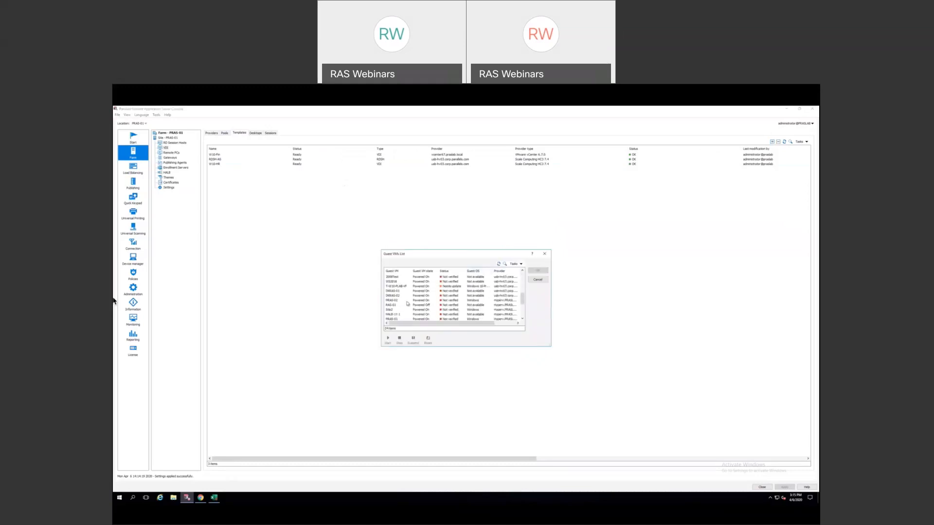
left_click_drag(522, 302, 523, 314)
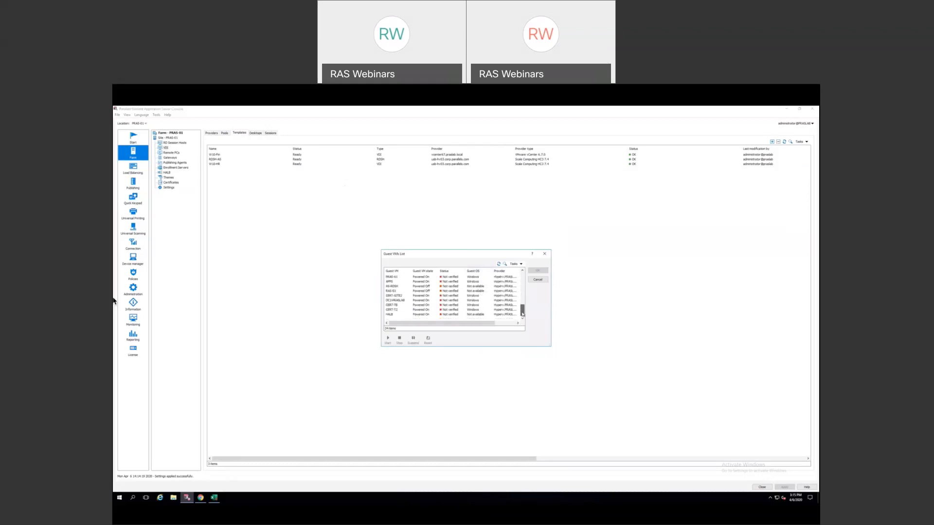
left_click(538, 281)
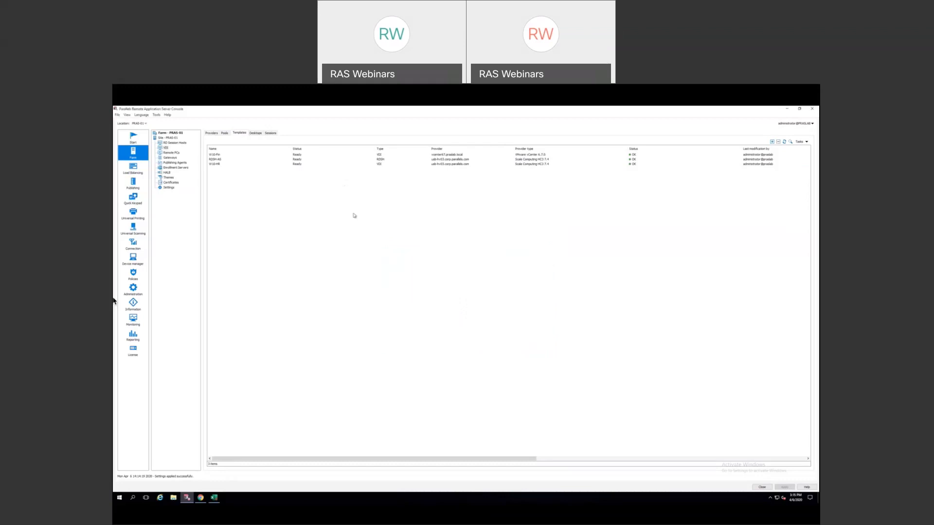
- Open the W10-Fin template's properties and focus its Template name field
right_click(216, 155)
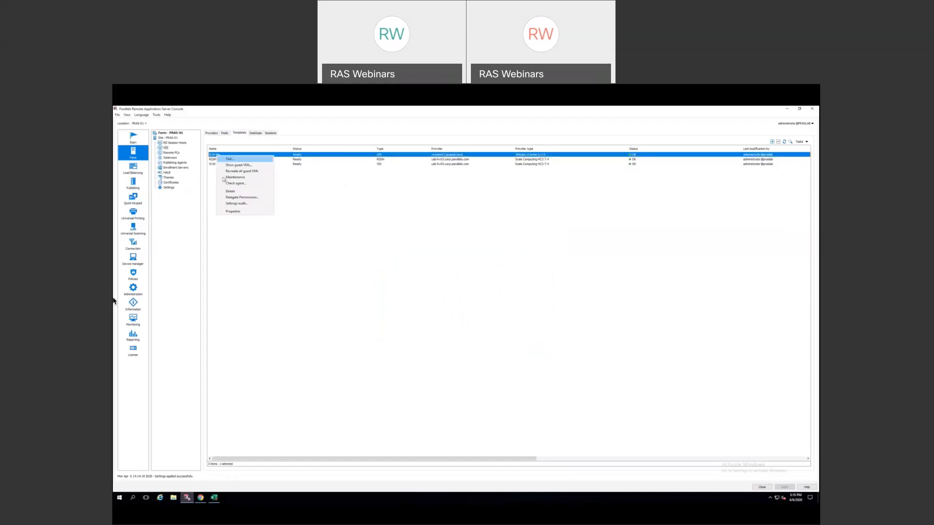
left_click(234, 212)
left_click(458, 258)
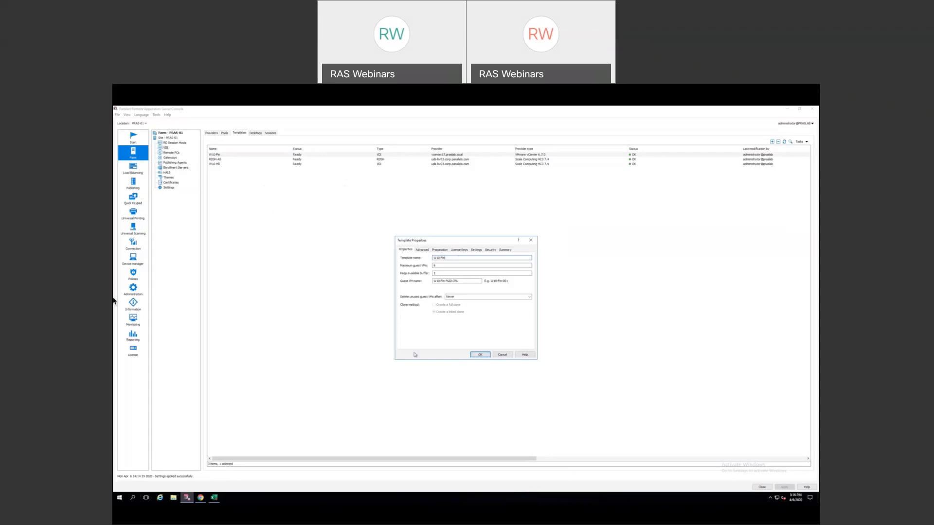
- Bring the vSphere Client forward and view the W10-Fin virtual machine's summary
left_click(200, 498)
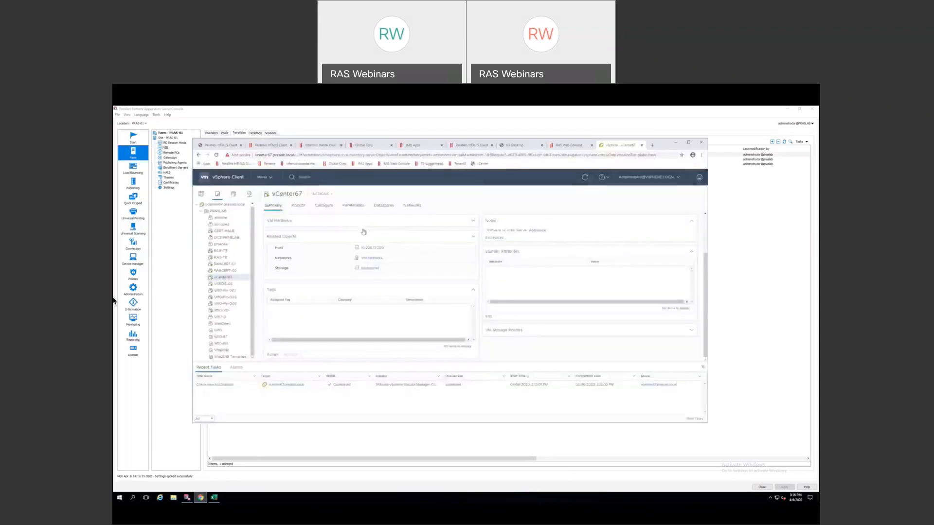
left_click(219, 343)
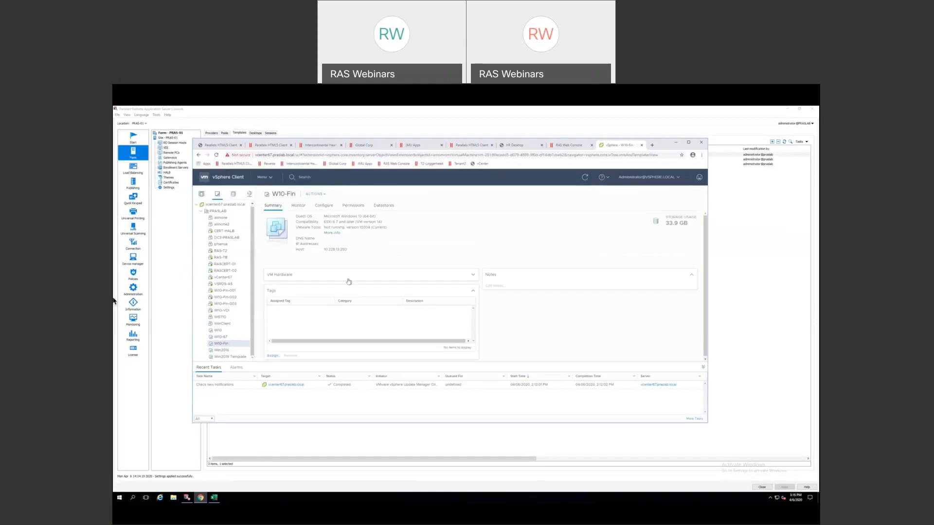
- Return to the W10-Fin template properties in RAS and focus the Maximum guest VMs field
left_click(414, 123)
left_click(445, 265)
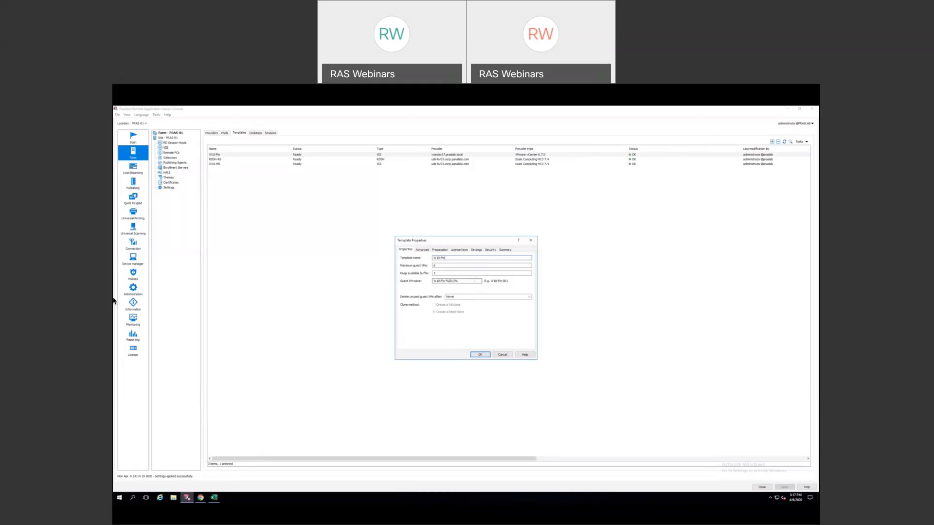
left_click(474, 296)
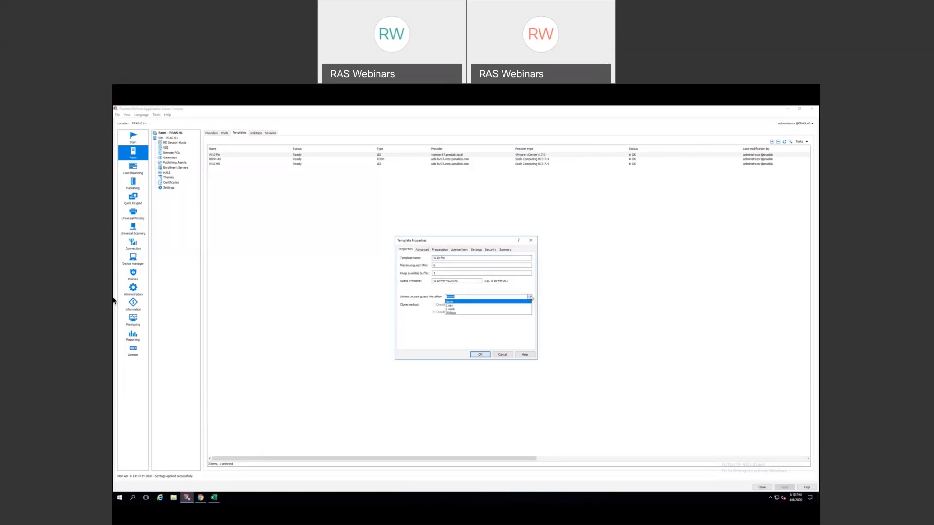
left_click(470, 314)
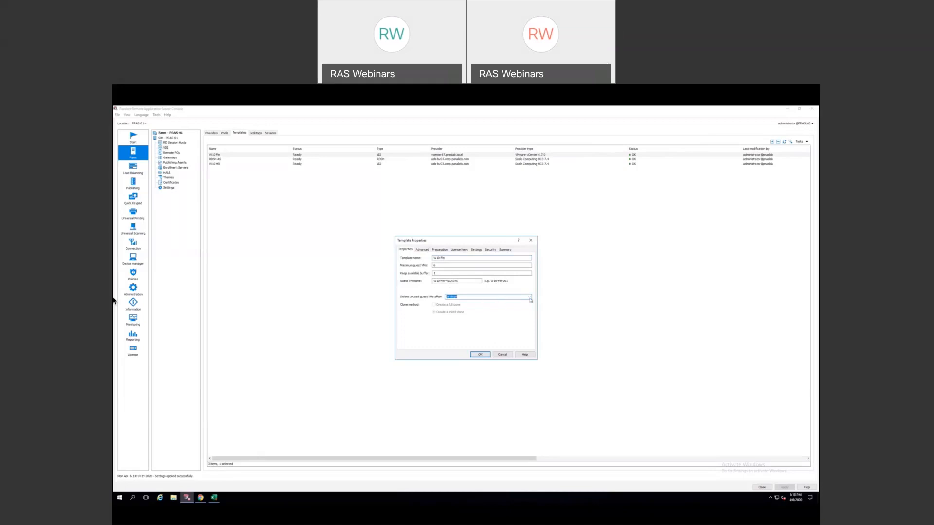
left_click(529, 296)
left_click(473, 302)
left_click(440, 250)
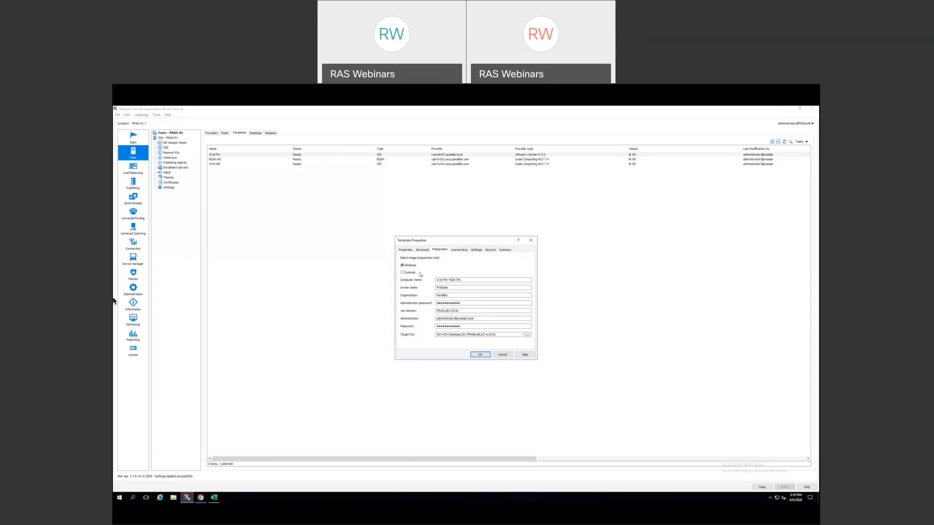
left_click(406, 250)
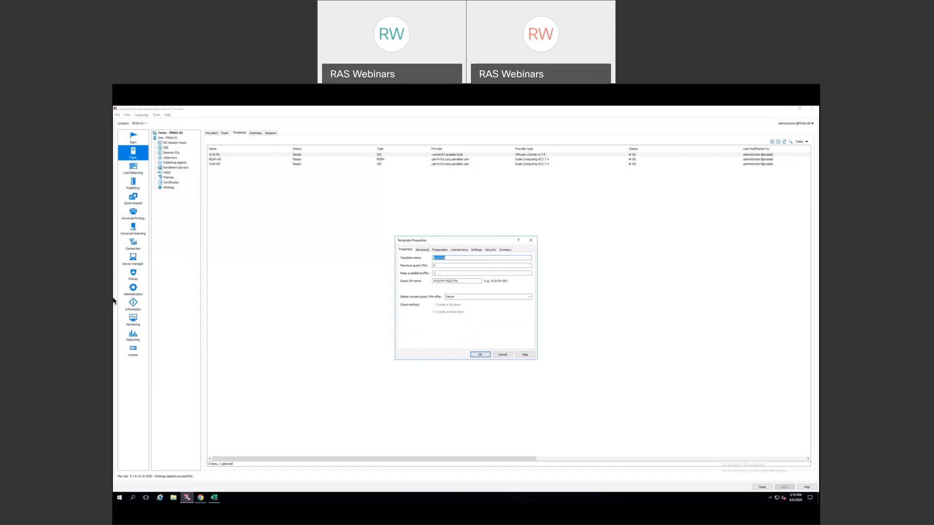
- Bring the vSphere Client forward and view the W10-Fin-001 guest VM's summary
left_click(201, 498)
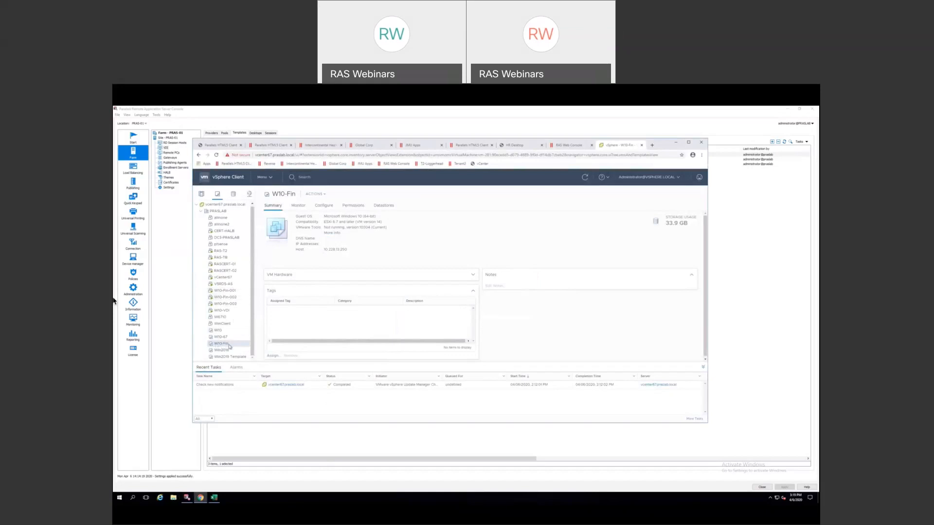
left_click(230, 292)
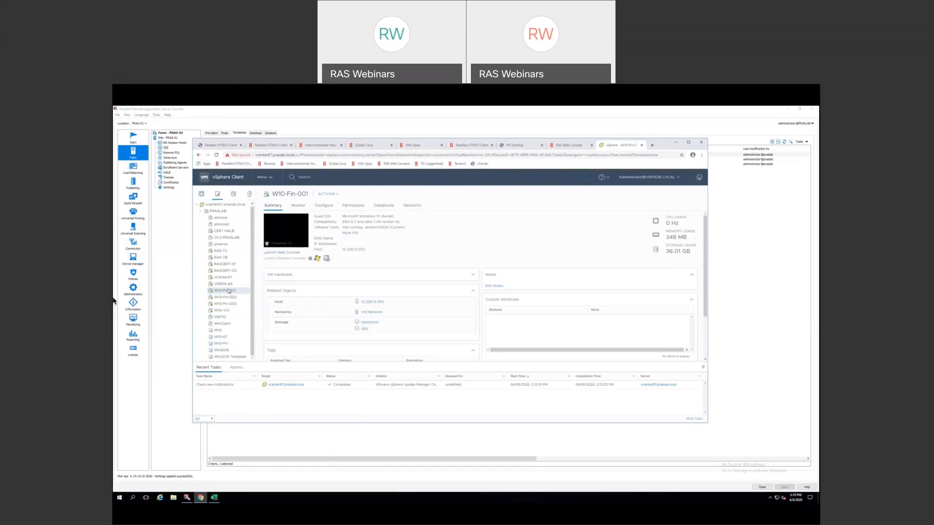
- View W10-Fin-001's Configure > VM Hardware settings, then minimise the browser
right_click(241, 292)
mouse_move(253, 263)
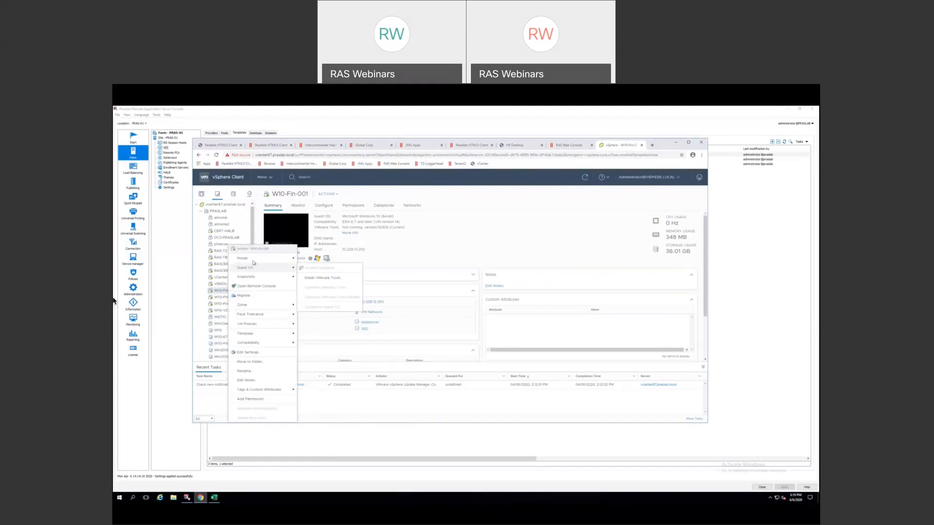
left_click(328, 210)
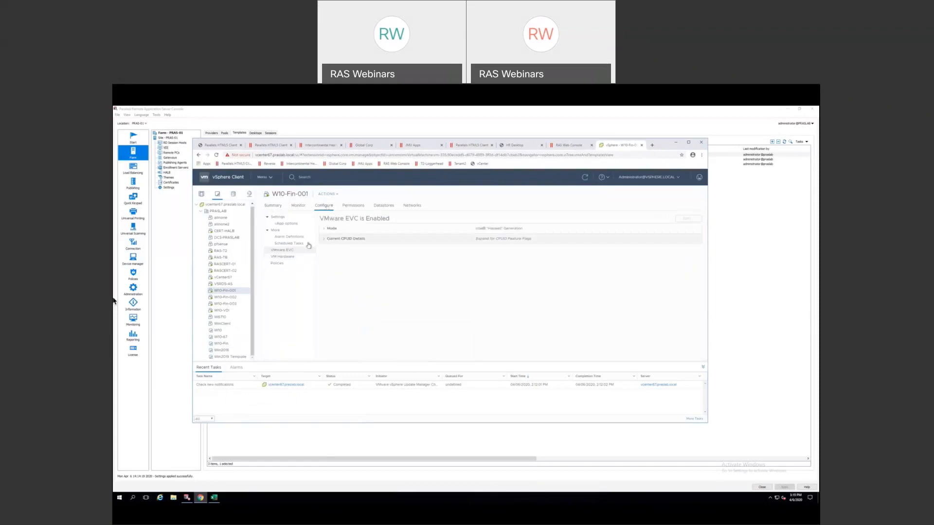
left_click(283, 258)
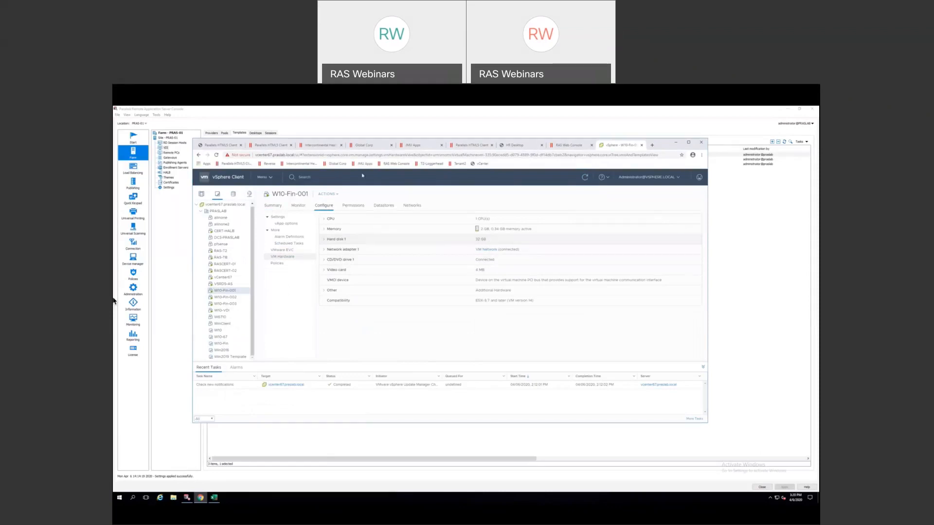
left_click(676, 142)
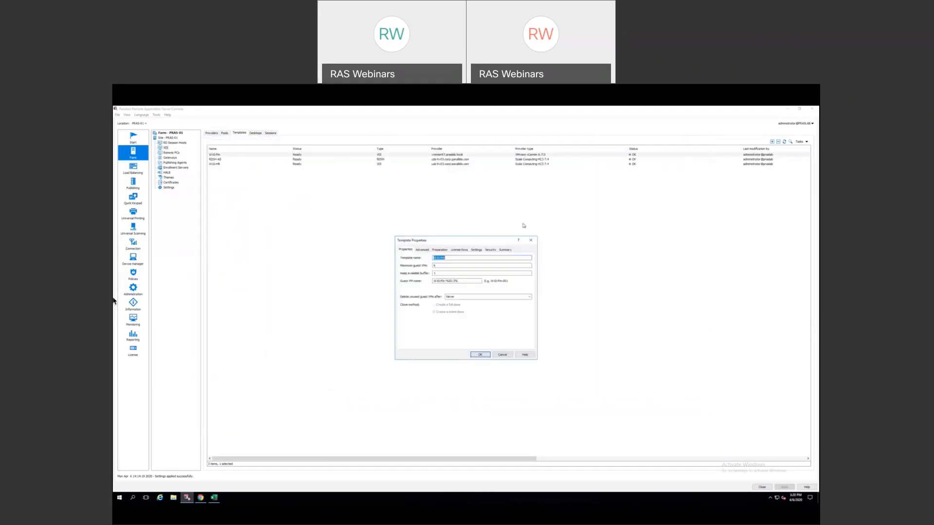
- Glance at the Scale Cluster desktop, review the Advanced and License Keys tabs, then cancel
key("ctrl+Right")
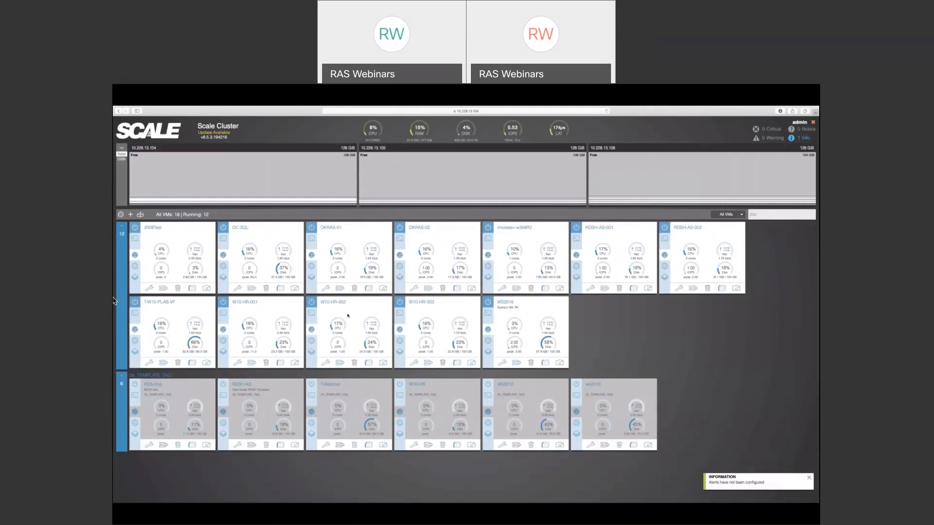
key("ctrl+Left")
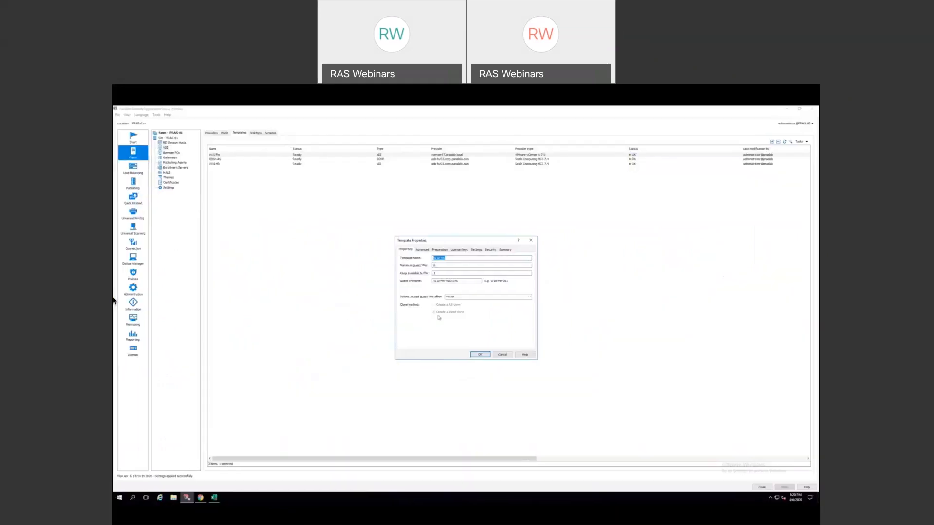
left_click(423, 250)
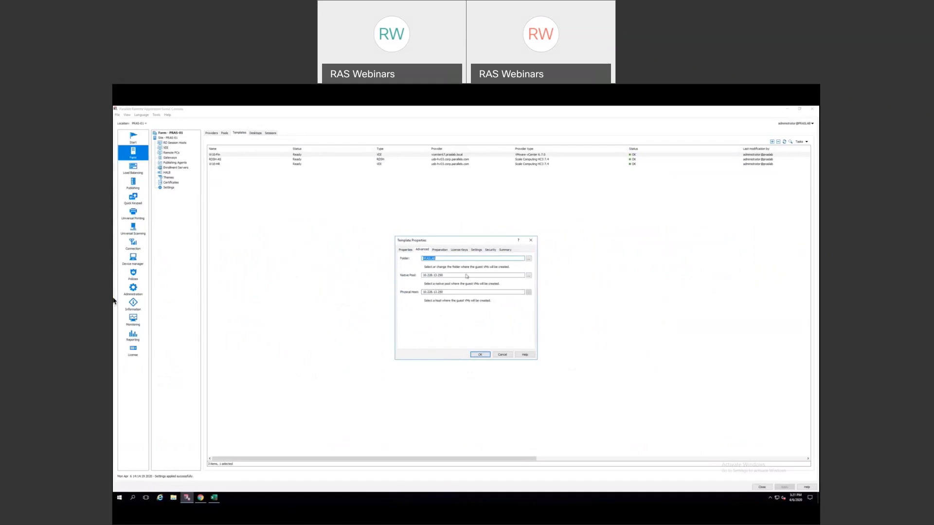
left_click(458, 250)
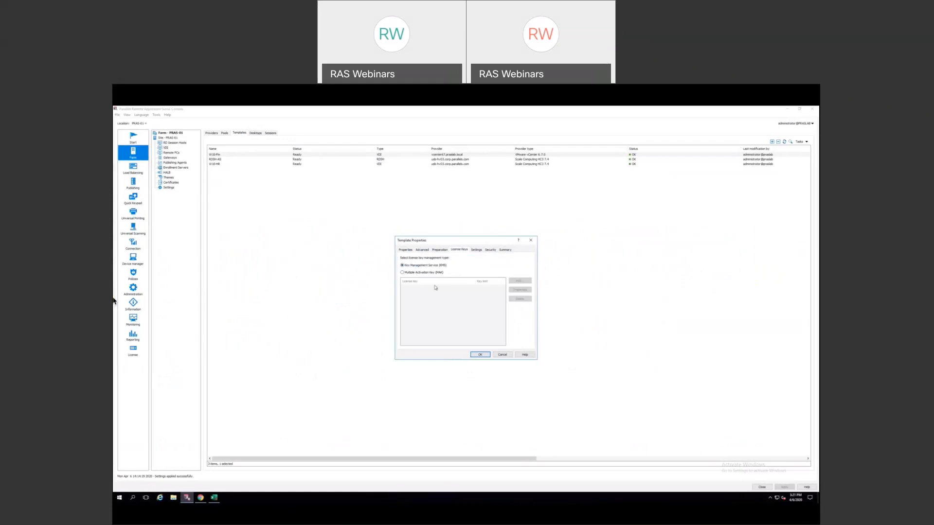
left_click(503, 355)
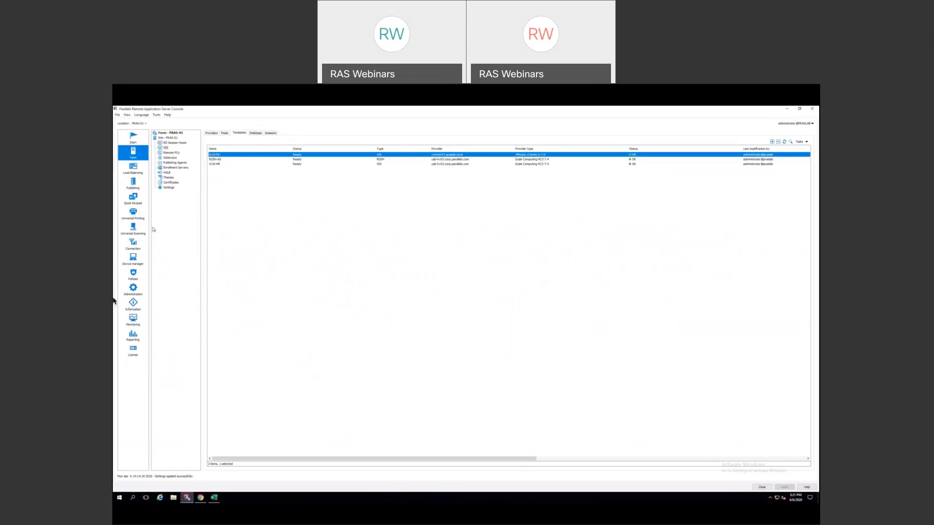
- Start publishing a new virtual desktop from the published Desktops folder
left_click(133, 185)
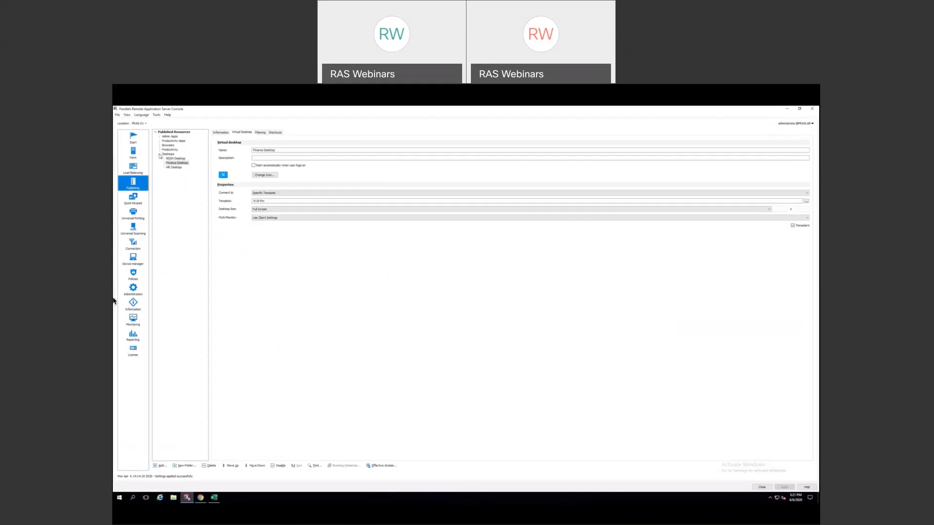
left_click(160, 155)
left_click(161, 464)
left_click(387, 267)
left_click(496, 382)
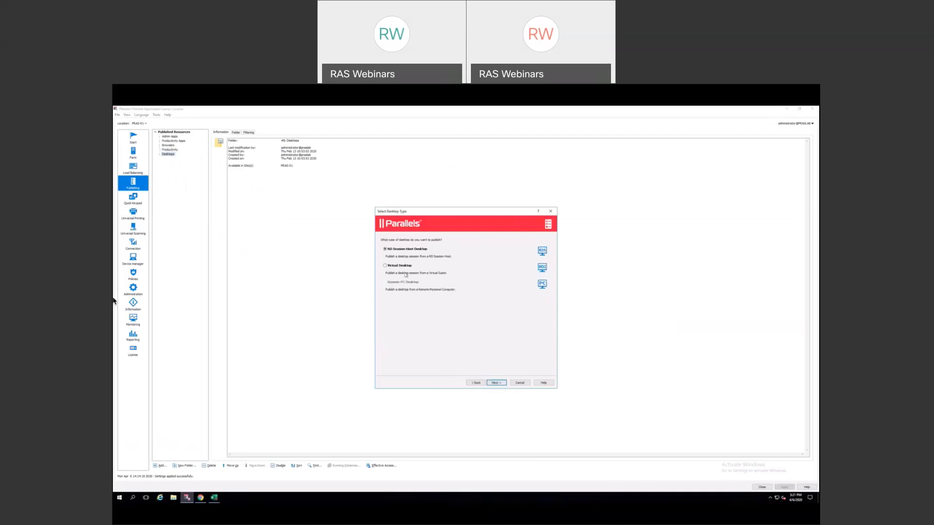
left_click(501, 383)
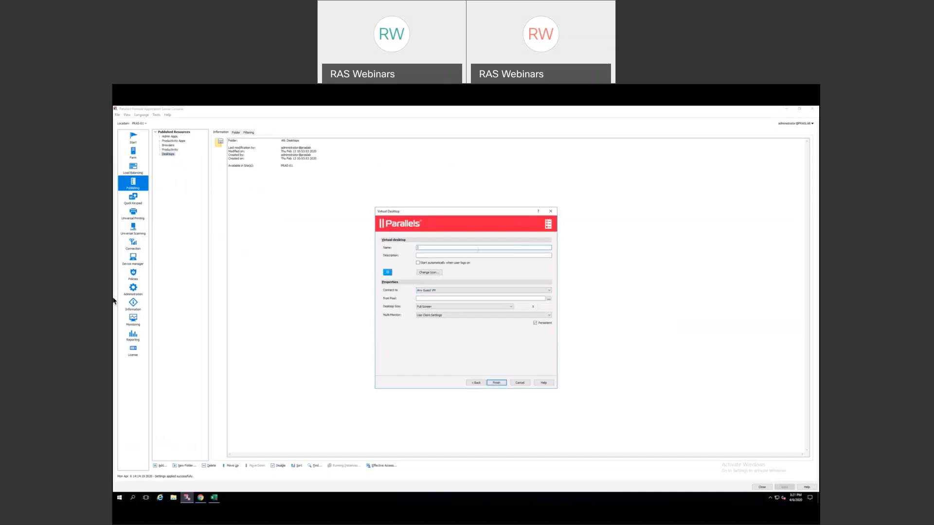
- Set it to connect to a specific template, browse the templates, then cancel and return to Farm
left_click(437, 291)
left_click(432, 298)
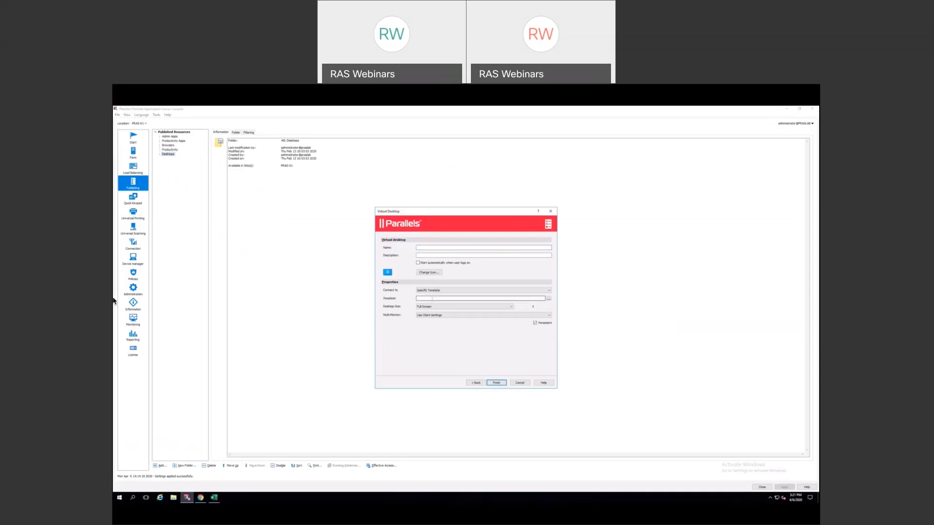
left_click(549, 299)
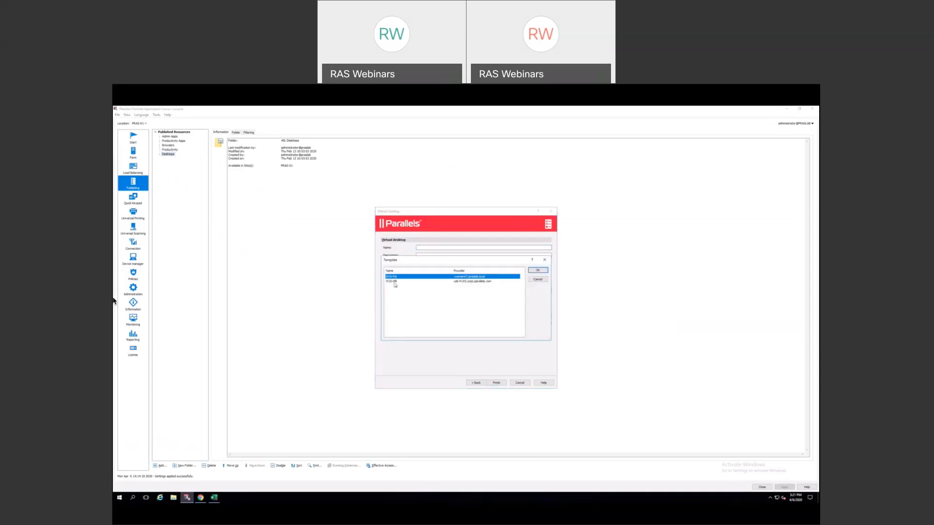
left_click(538, 280)
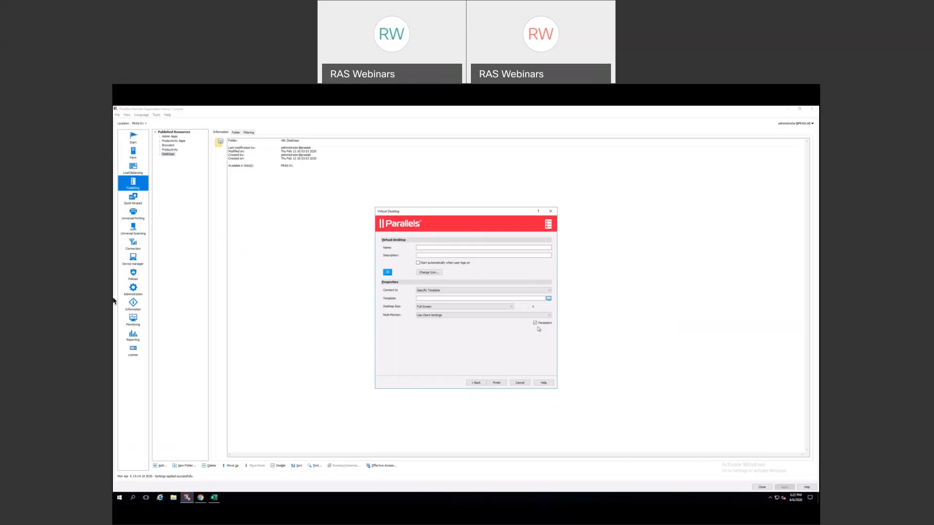
left_click(519, 383)
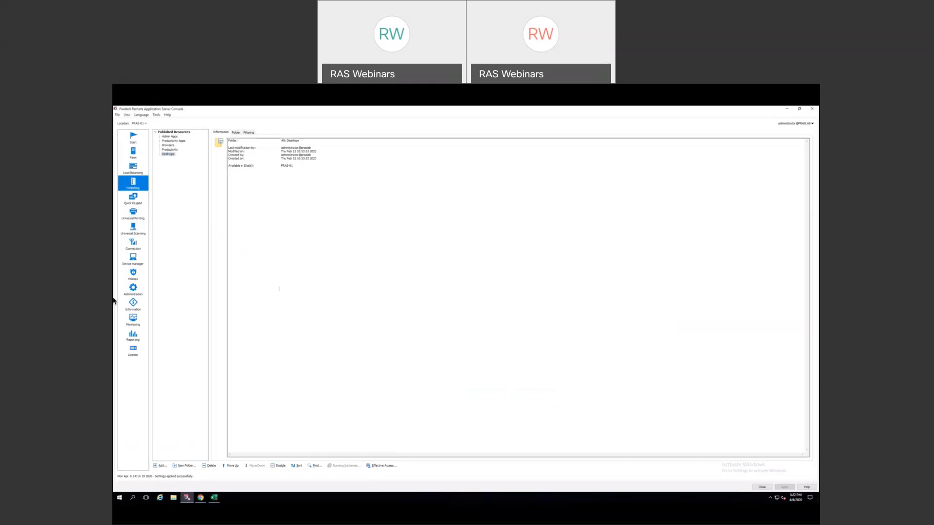
left_click(134, 155)
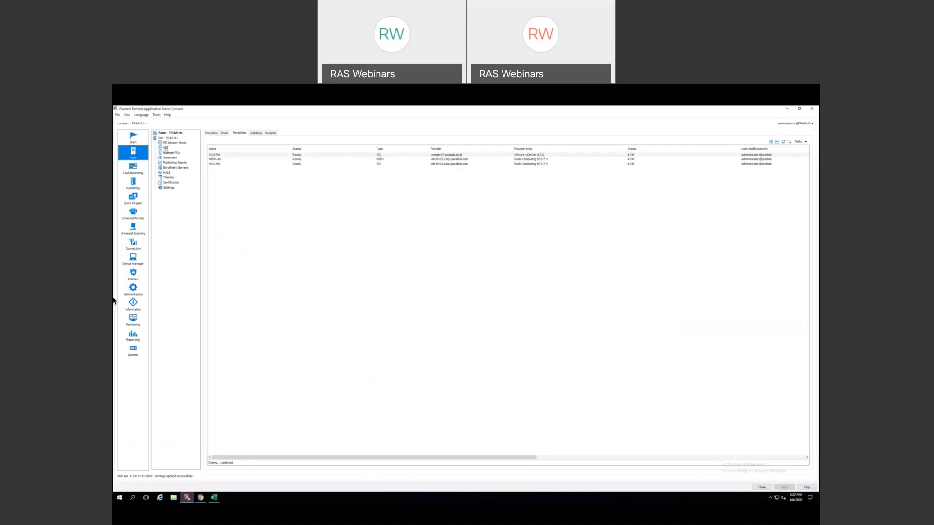
- Select the first VDI template, then inspect the W10-Fin-001 guest desktop's action menu without choosing anything
left_click(222, 154)
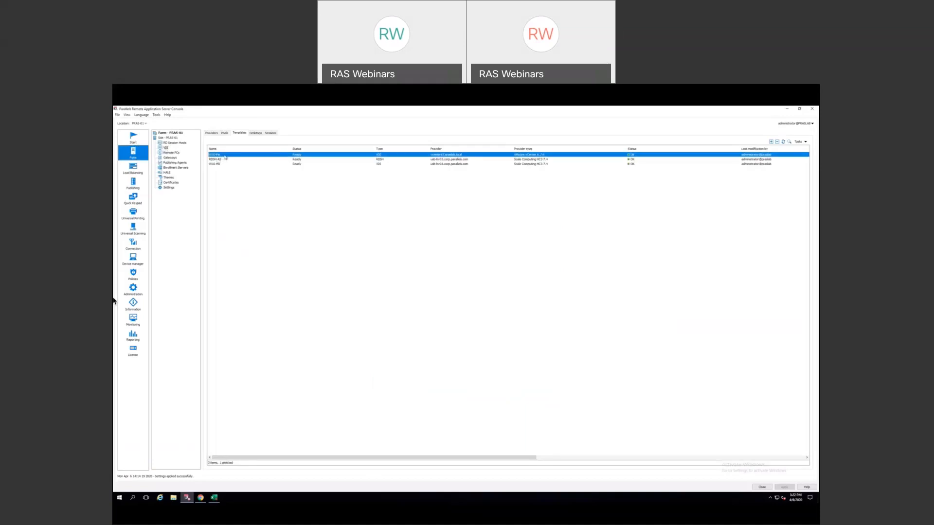
left_click(255, 134)
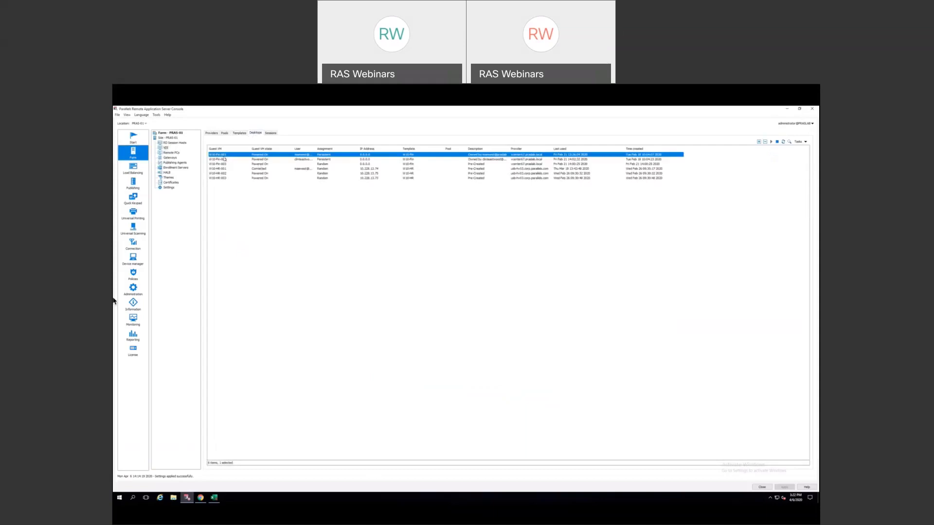
right_click(324, 156)
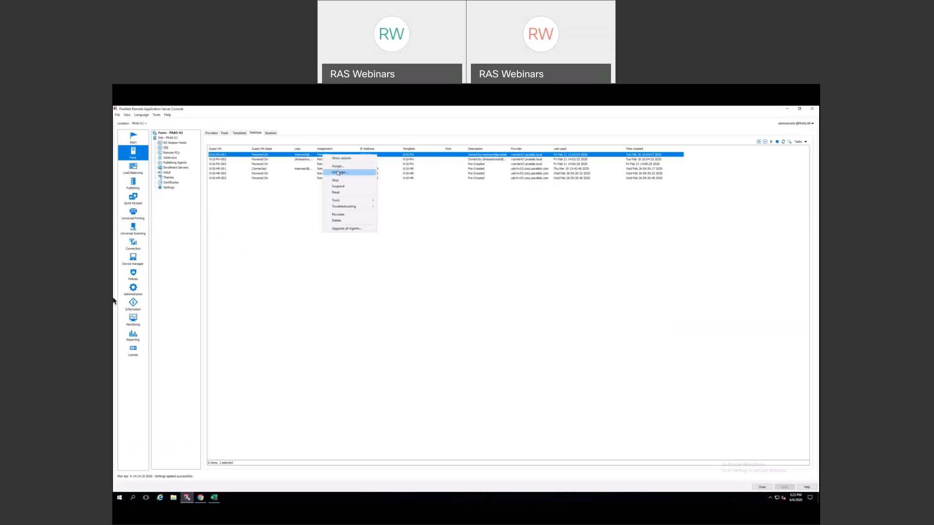
left_click(261, 215)
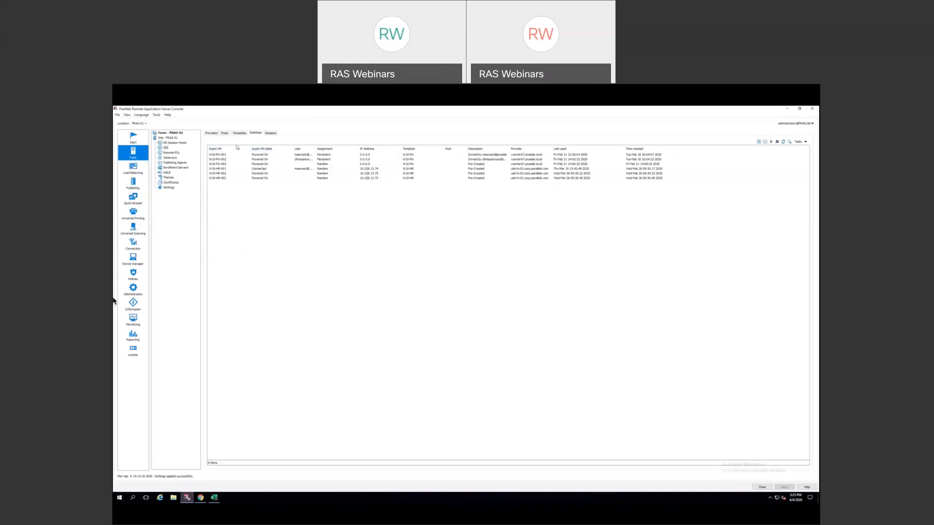
- Check the Sessions and Providers tabs, then minimize the RAS Console and bring the browser back
left_click(271, 134)
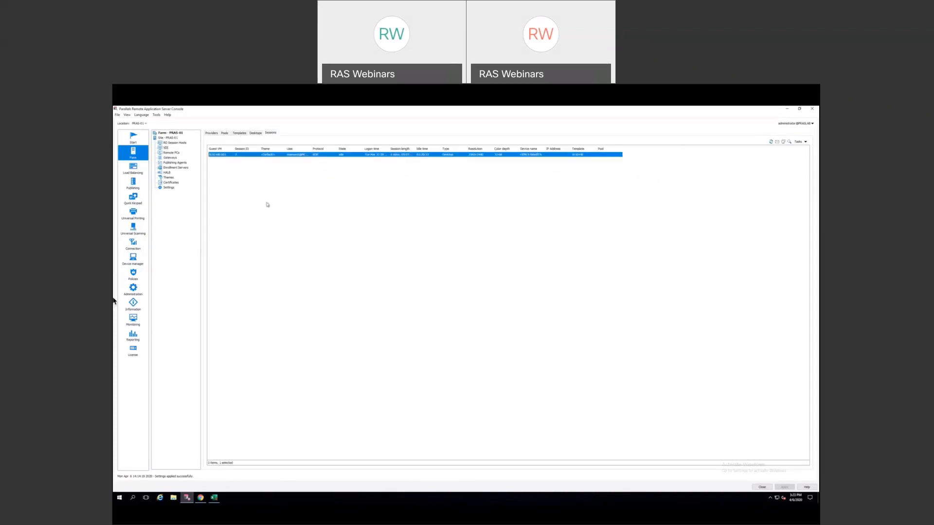
left_click(212, 133)
left_click(787, 111)
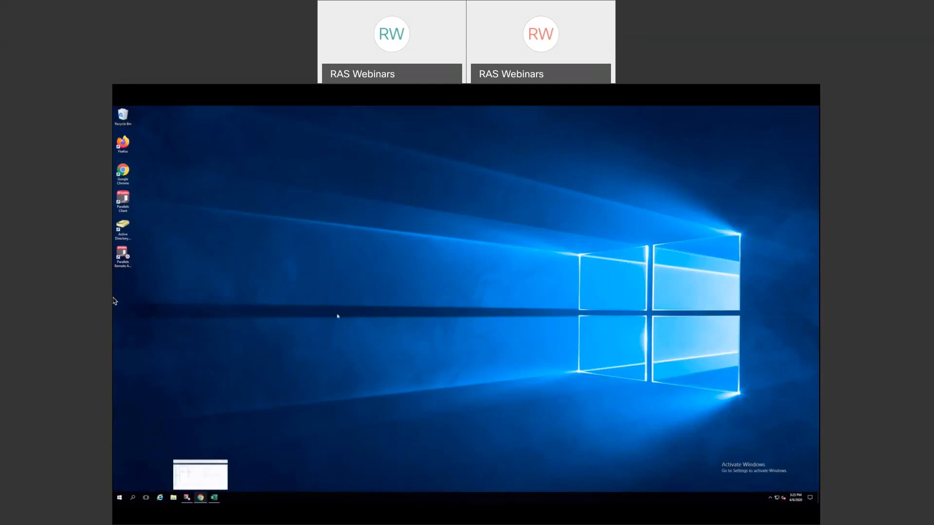
left_click(201, 498)
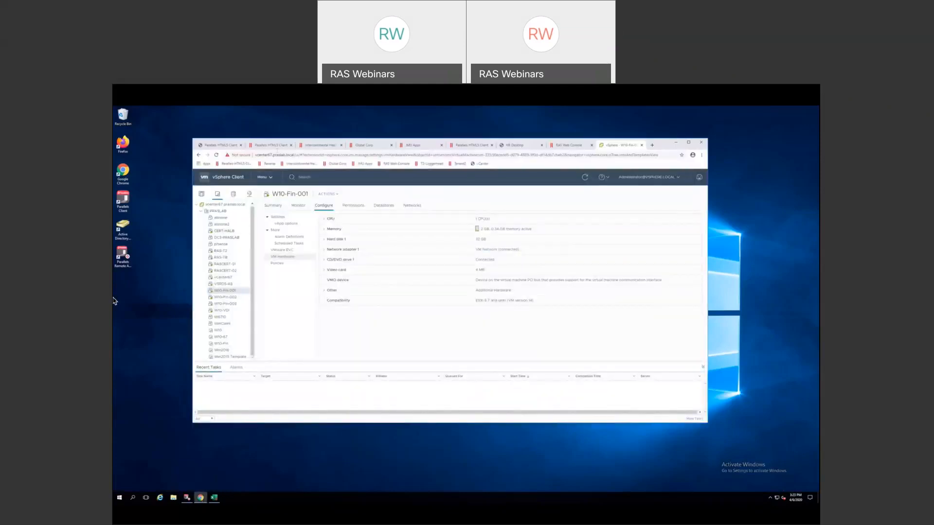
- Maximize the browser and open the Desktops folder in the RAS web launcher tab
left_click(273, 146)
left_click(688, 142)
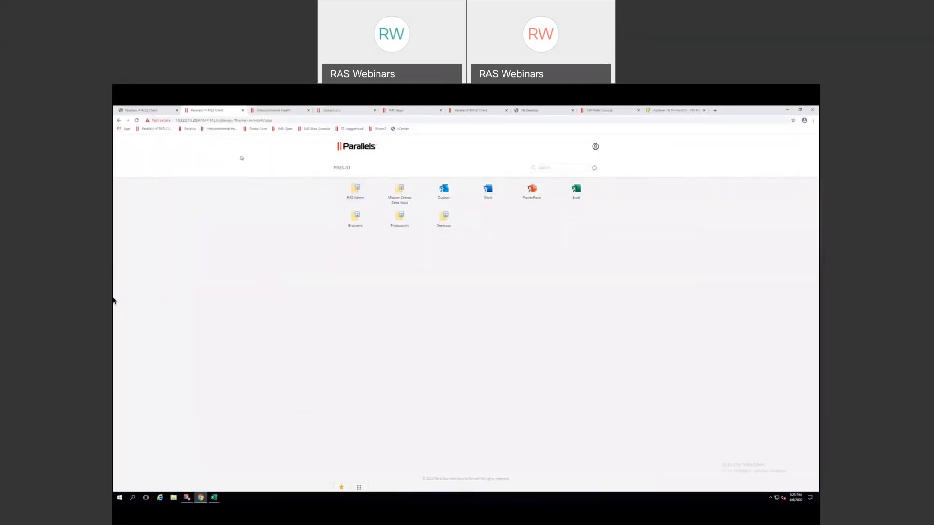
left_click(152, 111)
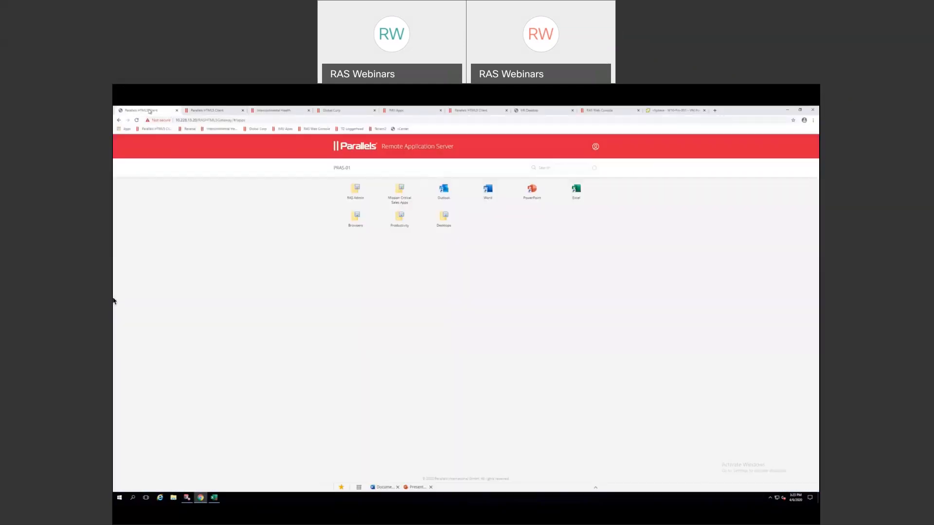
left_click(442, 224)
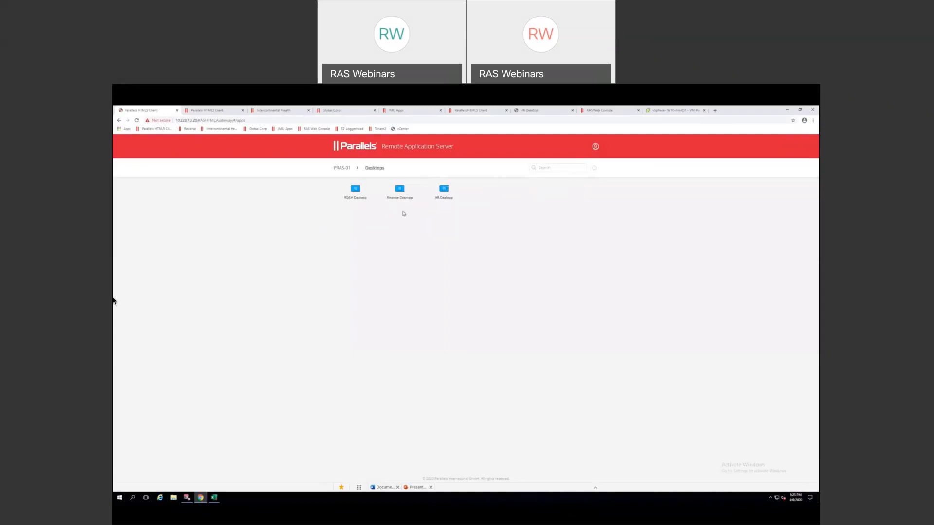
- Glance at HR Desktop's launch options, then switch to the running HR Desktop session tab
left_click(443, 203)
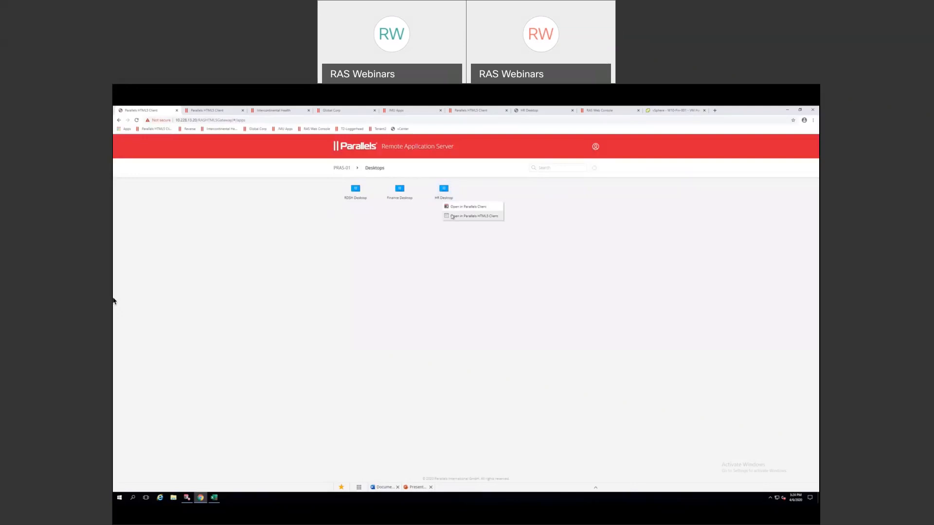
left_click(435, 212)
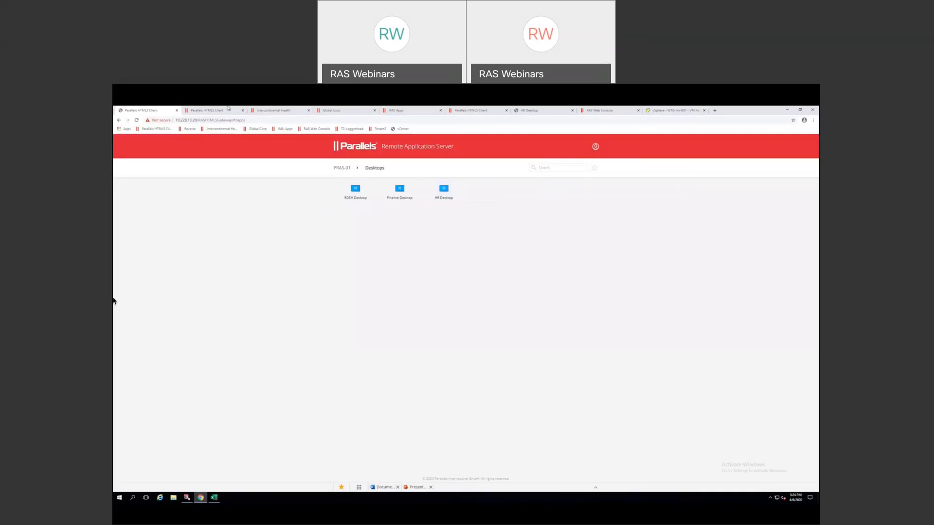
mouse_move(234, 108)
left_click(531, 111)
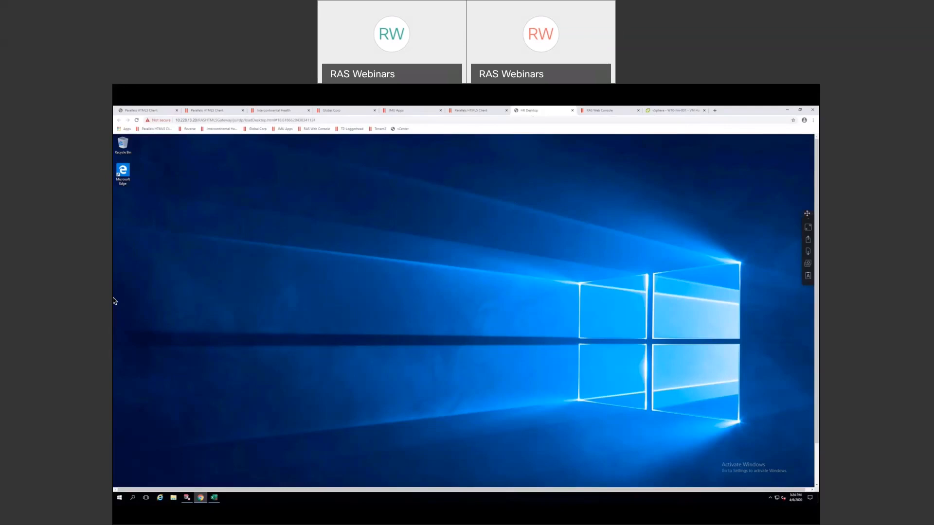
- View the HR Desktop session full screen, open and close its Start menu, exit full screen, and minimize Chrome
mouse_move(807, 213)
left_mouse_down()
mouse_move(808, 227)
mouse_move(808, 219)
left_mouse_up()
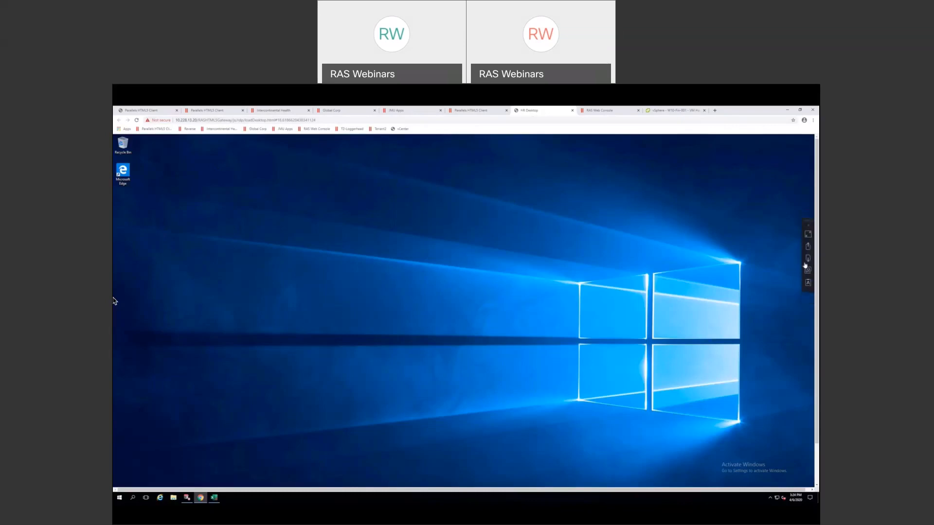
left_click(807, 236)
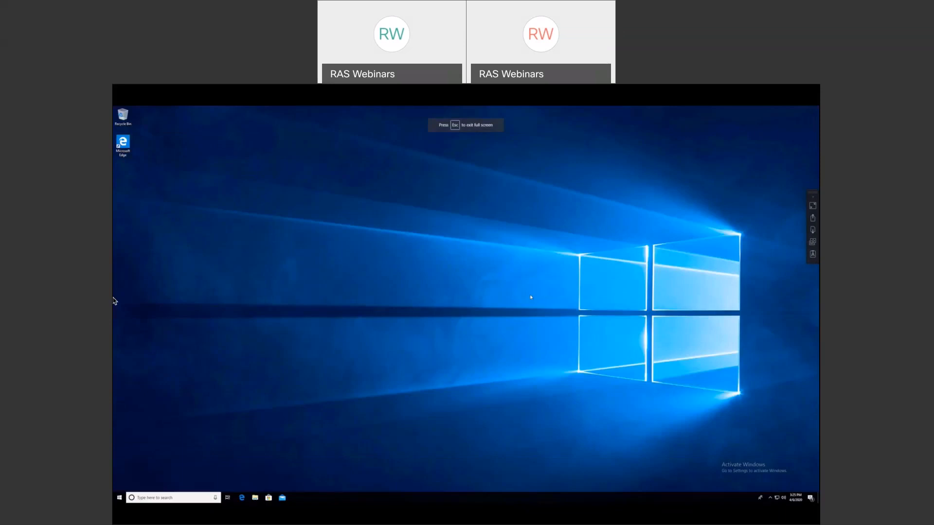
left_click(120, 498)
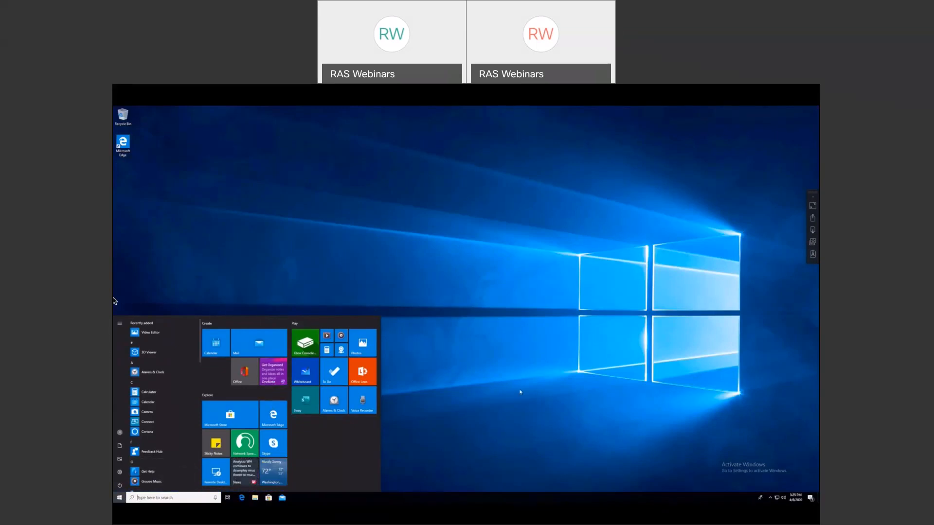
left_click(558, 369)
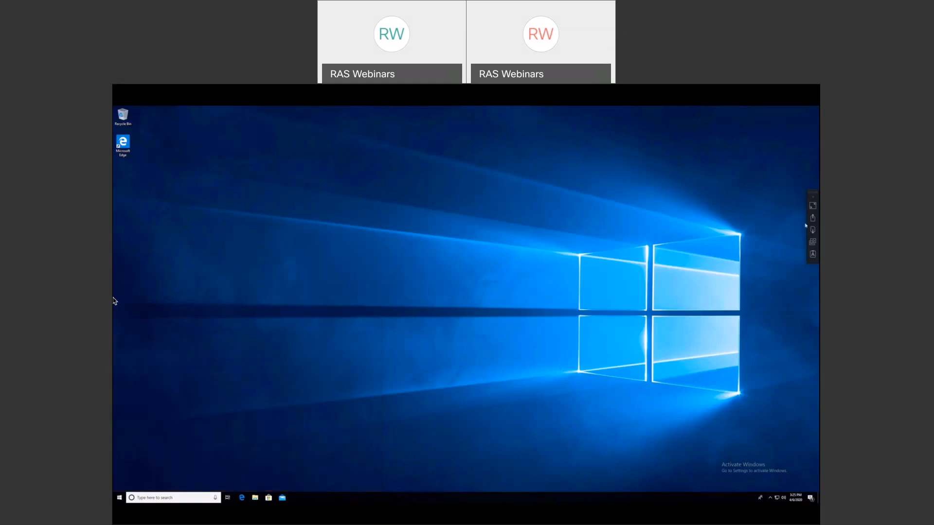
left_click(813, 206)
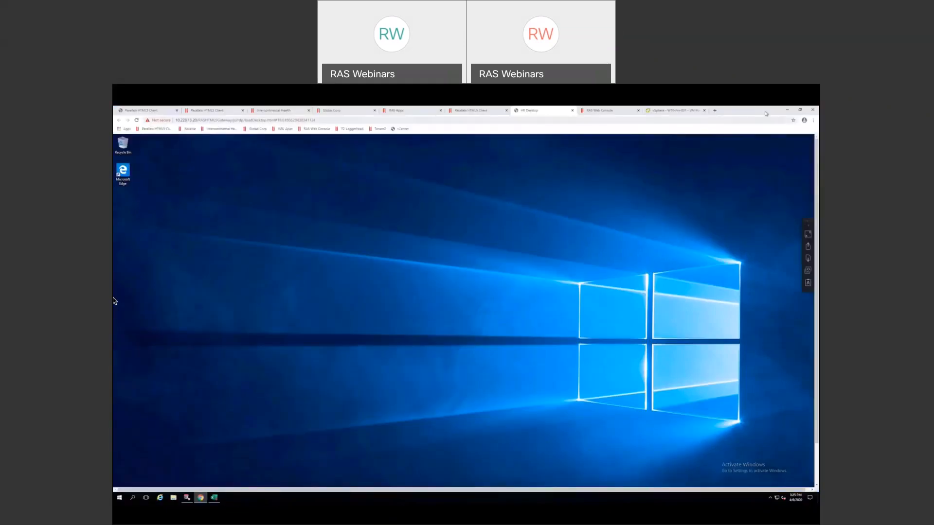
left_click(786, 111)
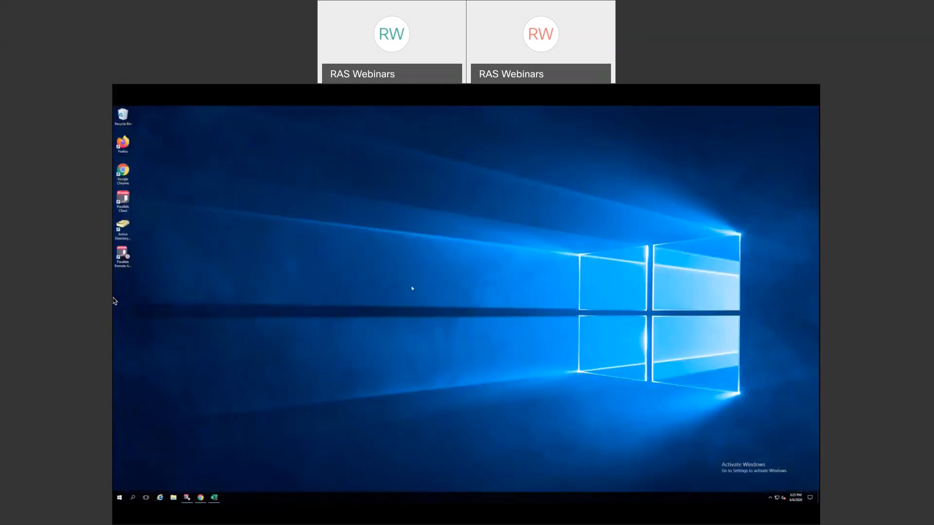
- Restore the console, open the RDSH template's properties from VDI Templates, then close them
left_click(187, 497)
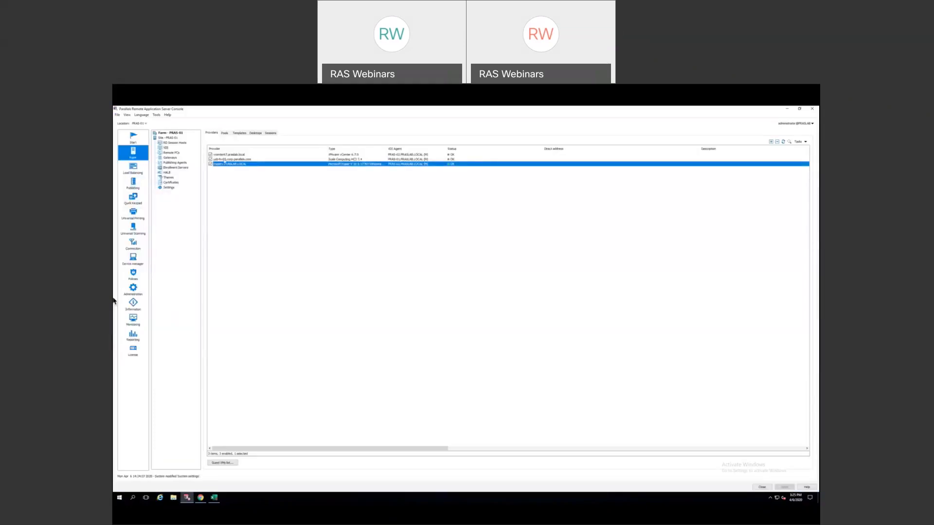
left_click(238, 134)
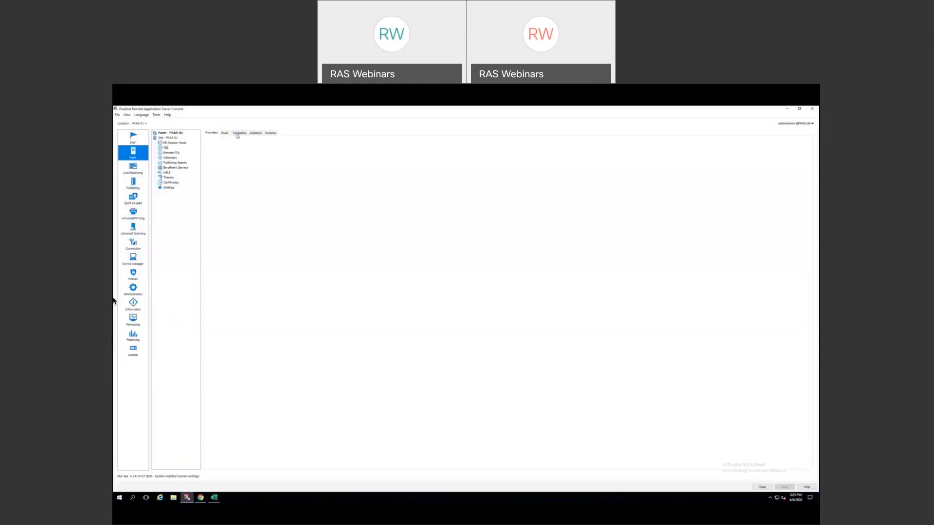
left_click(218, 159)
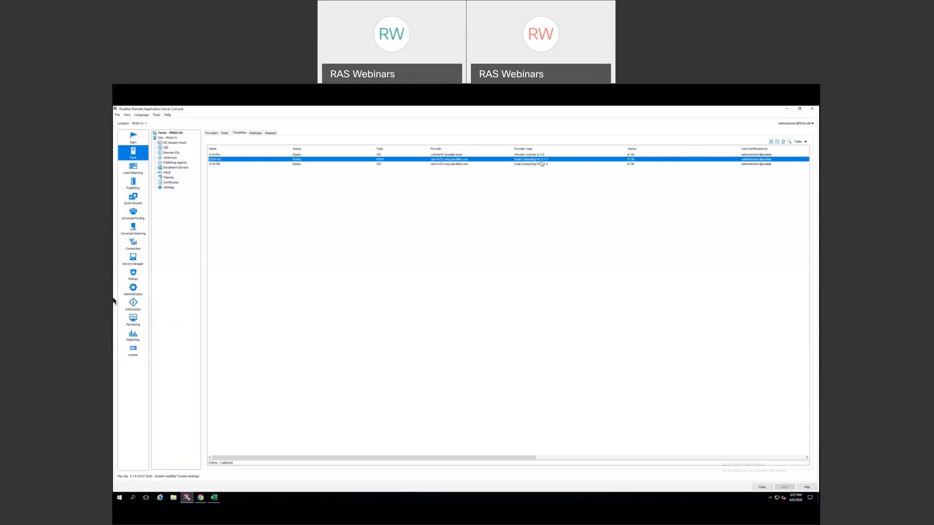
right_click(417, 161)
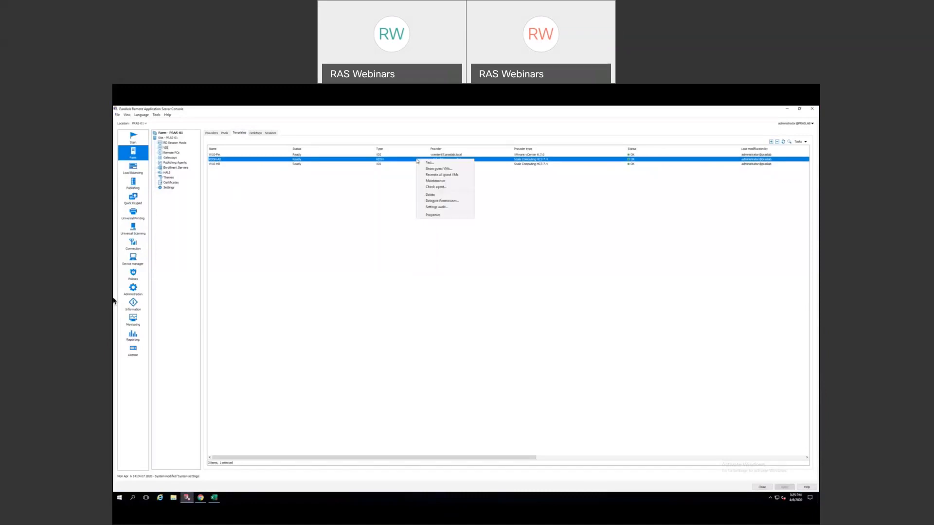
left_click(430, 215)
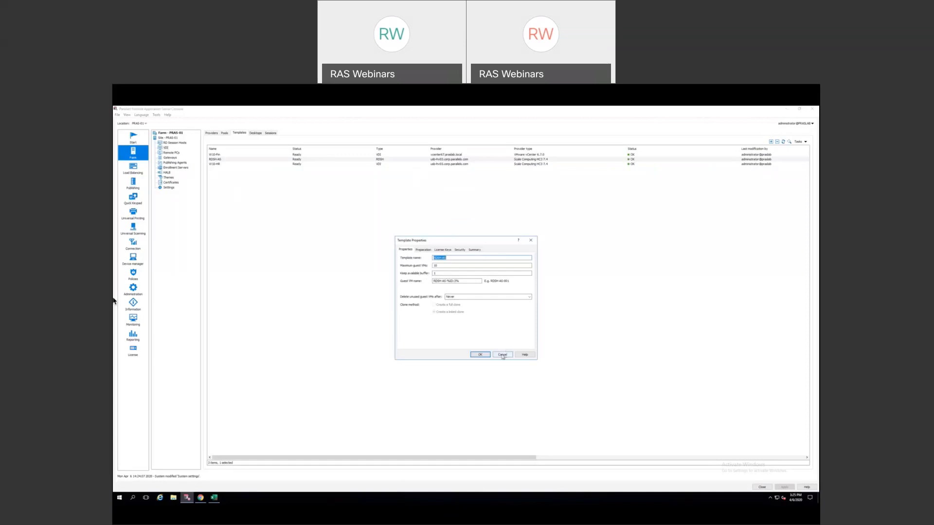
left_click(503, 355)
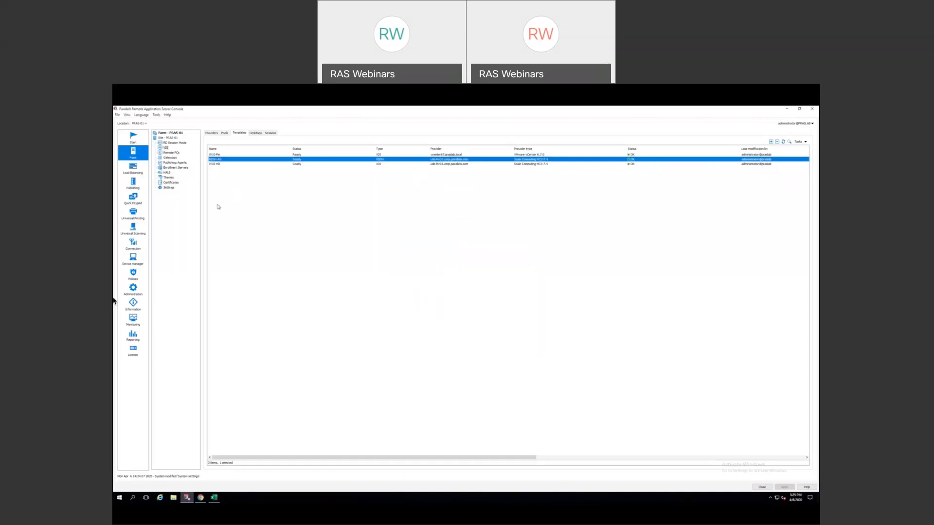
left_click(172, 143)
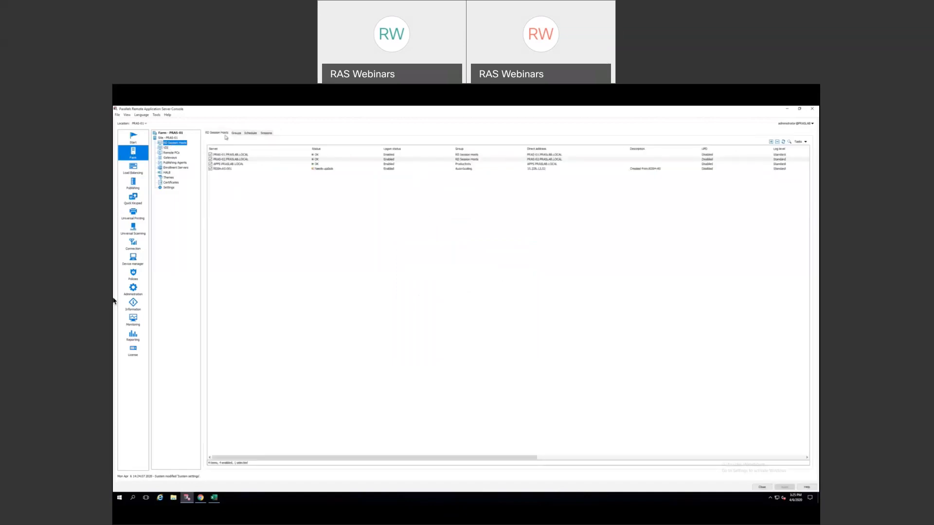
- Open the Auto-Scaling group's properties from the Groups tab, view Template Settings, and cancel
left_click(236, 134)
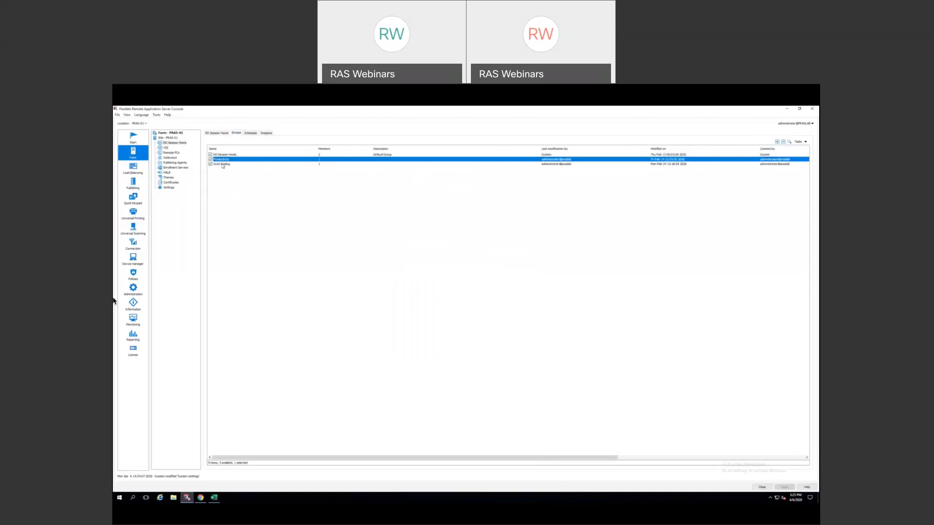
left_click(223, 165)
right_click(223, 165)
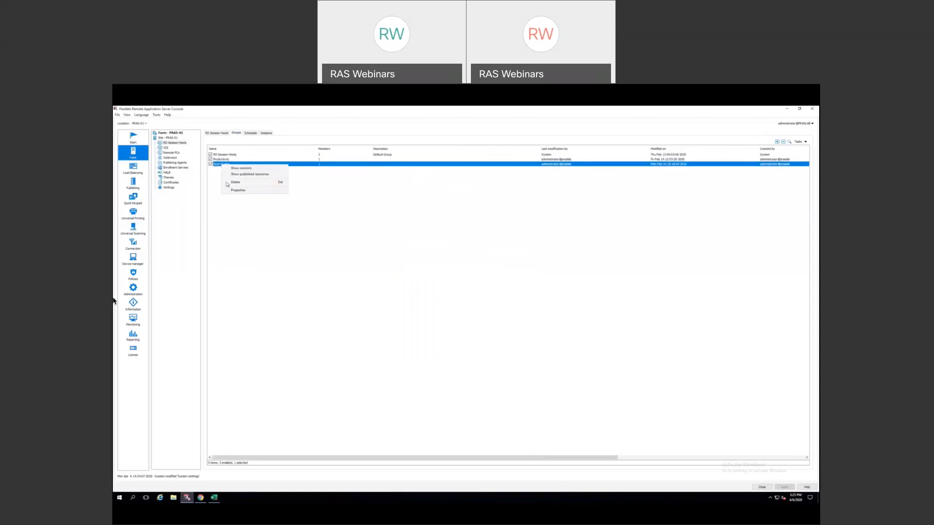
left_click(233, 190)
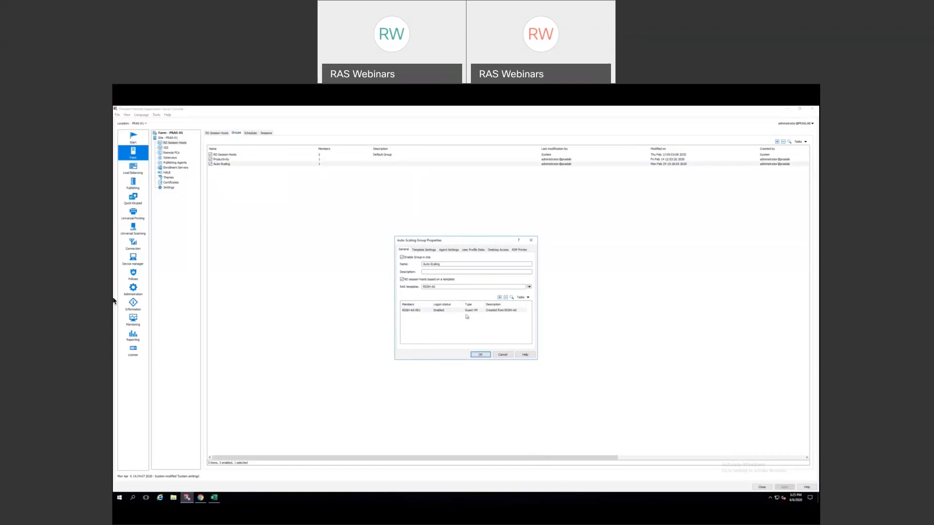
left_click(424, 250)
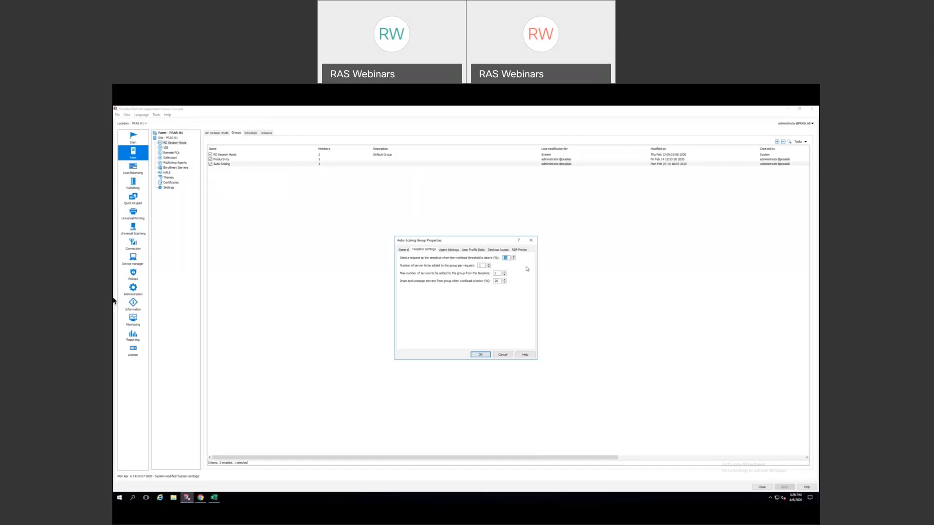
left_click(504, 354)
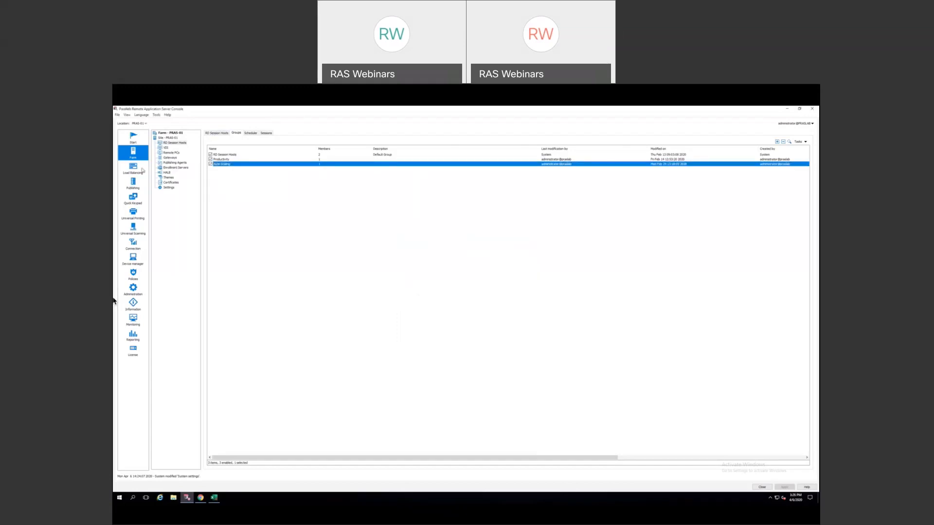
- Open the W10-HR template's properties on its Settings tab from VDI > Templates
left_click(166, 149)
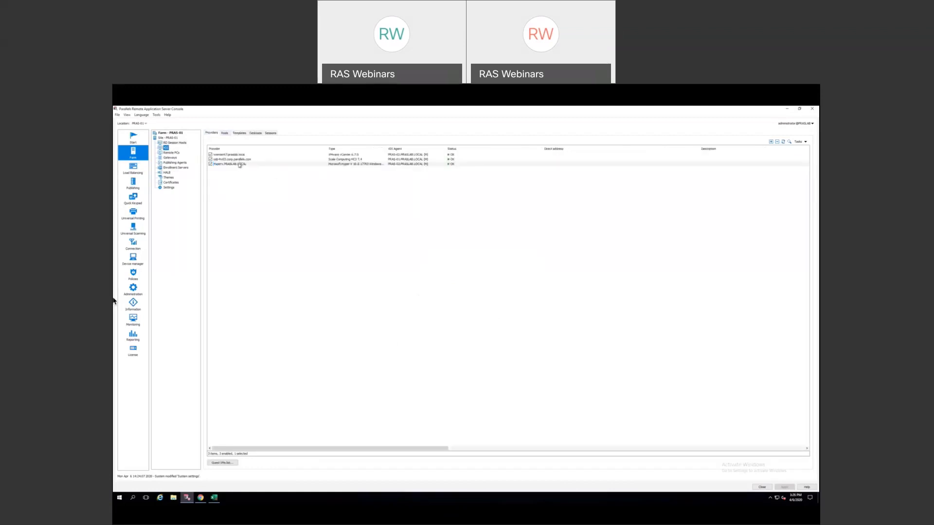
left_click(240, 133)
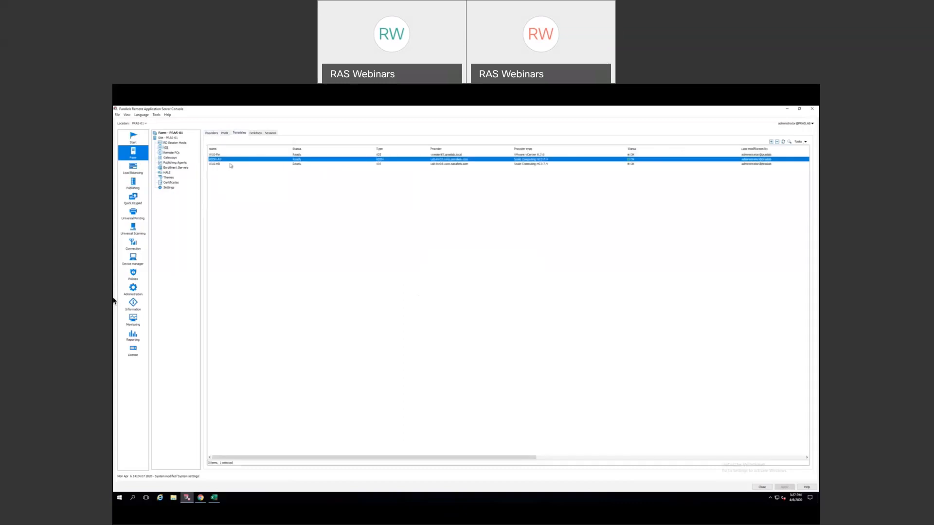
right_click(265, 165)
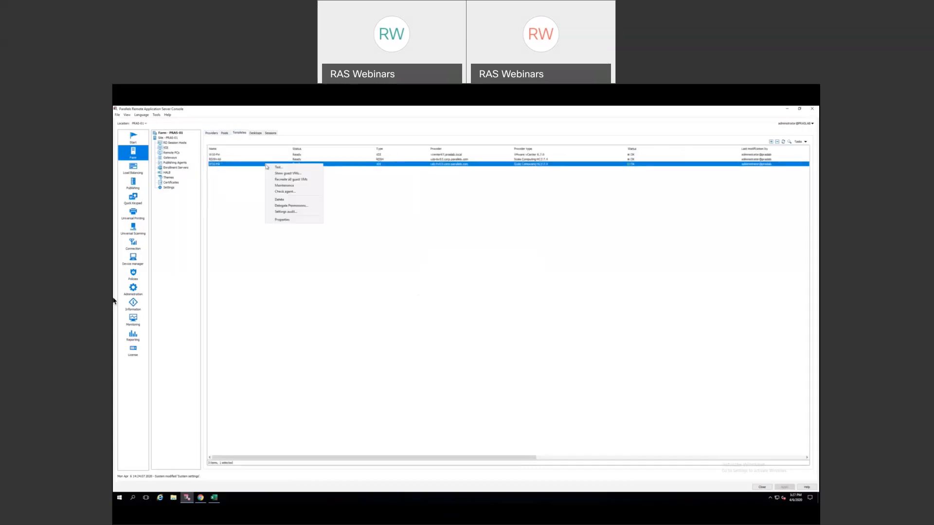
left_click(292, 221)
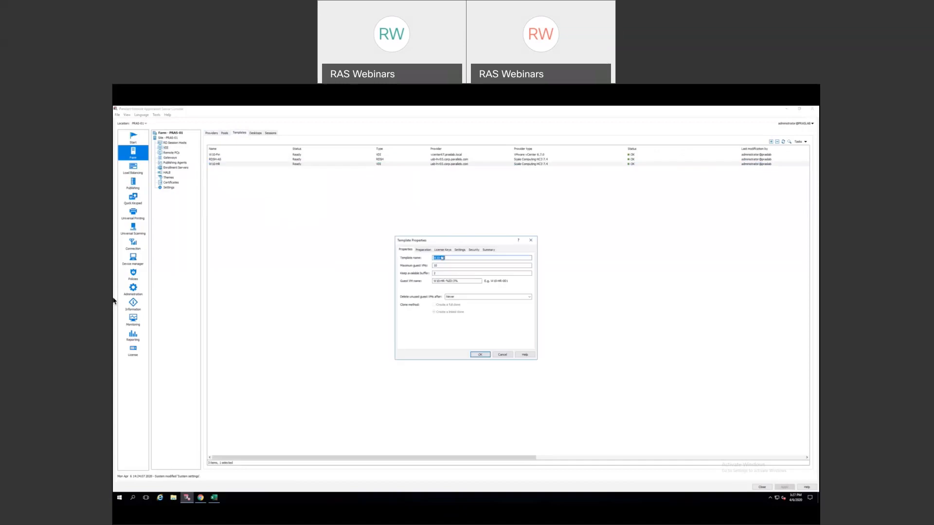
left_click(459, 250)
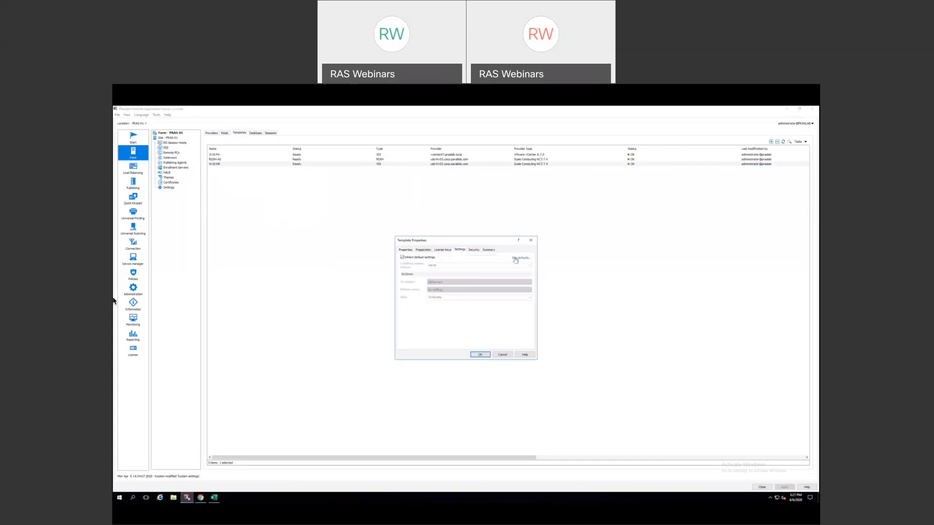
- Uncheck Inherit, set On session to Logoff, review the Perform action choices, then cancel
left_click(415, 258)
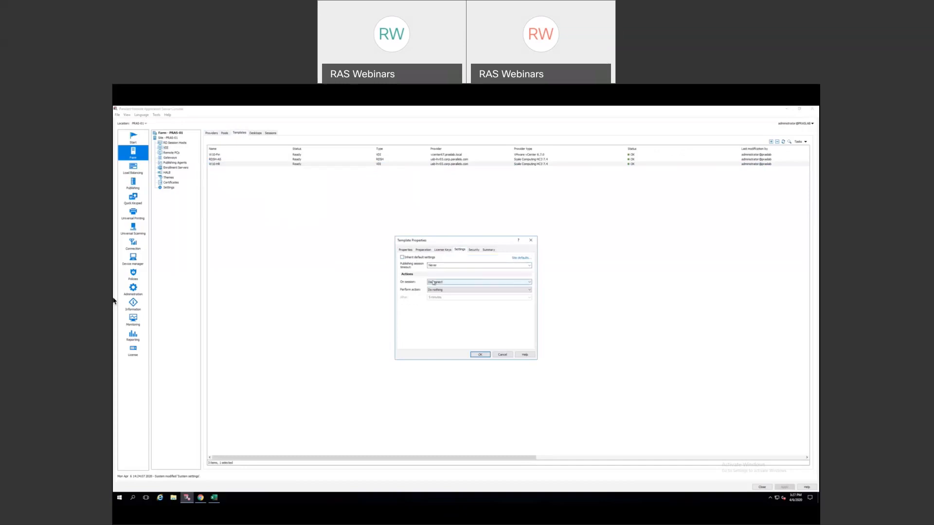
left_click(527, 284)
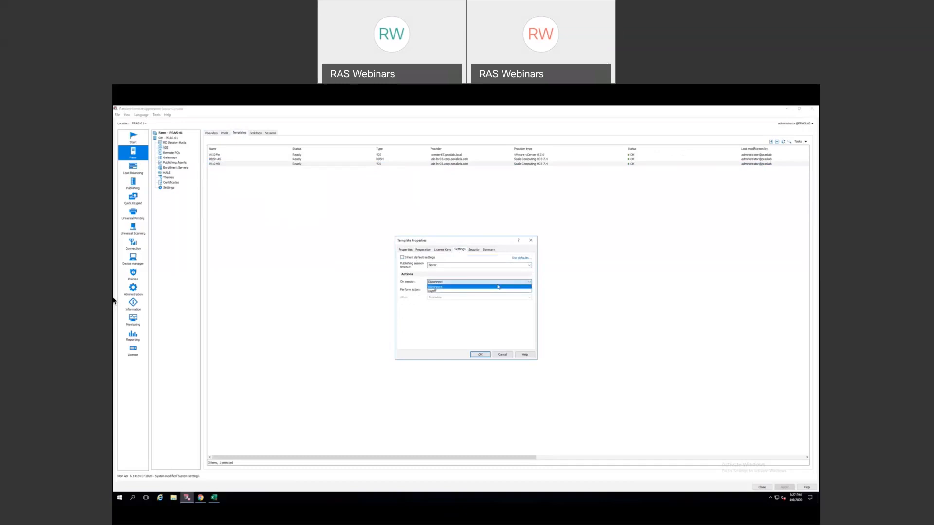
left_click(466, 290)
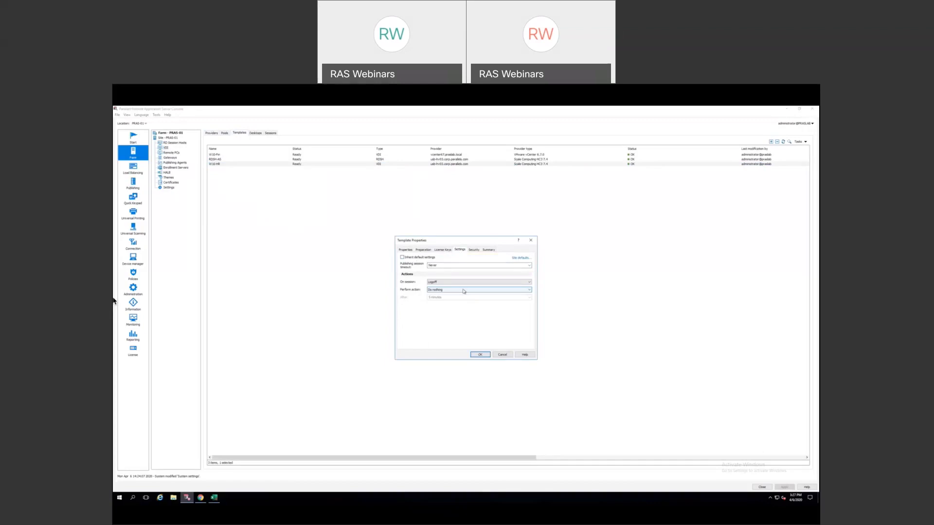
left_click(530, 290)
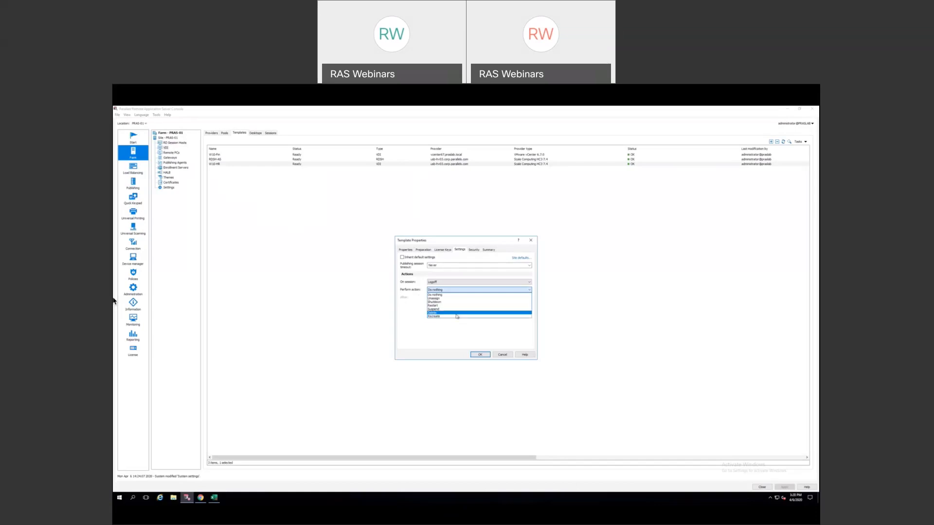
left_click(503, 356)
left_click(503, 355)
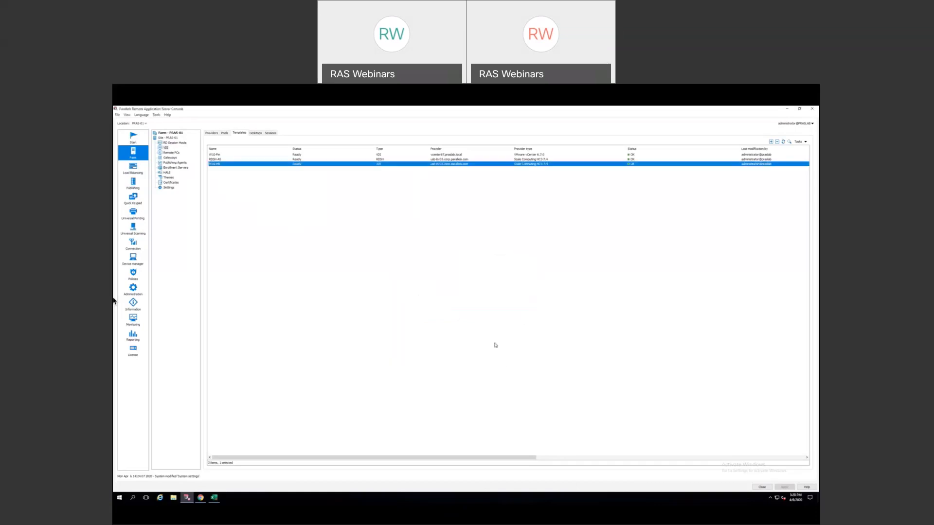
- Check the RDSH-AS template's action menu, then start adding a VDI provider from the Providers tab
left_click(220, 159)
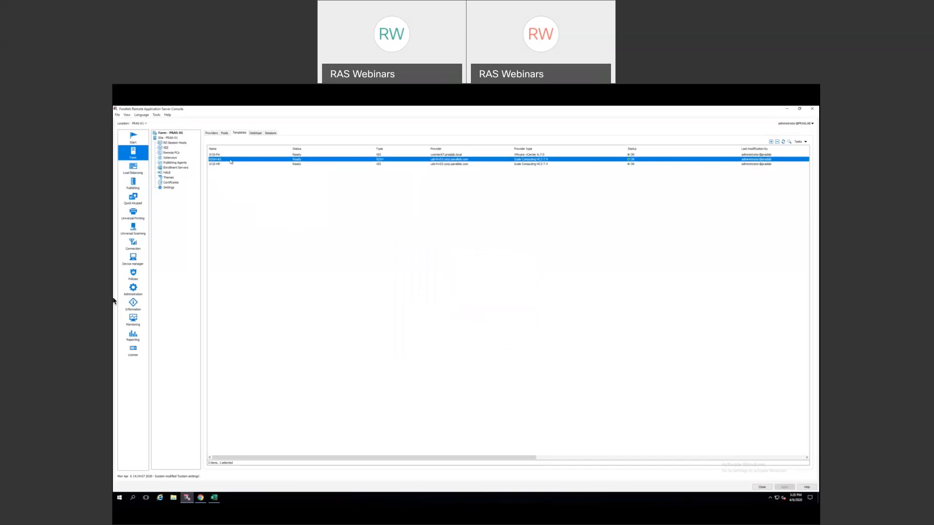
right_click(231, 162)
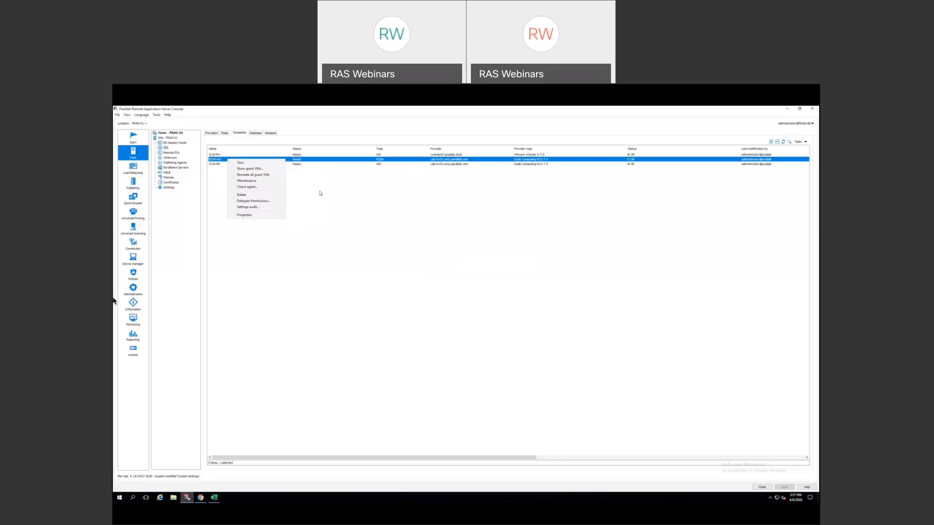
left_click(320, 194)
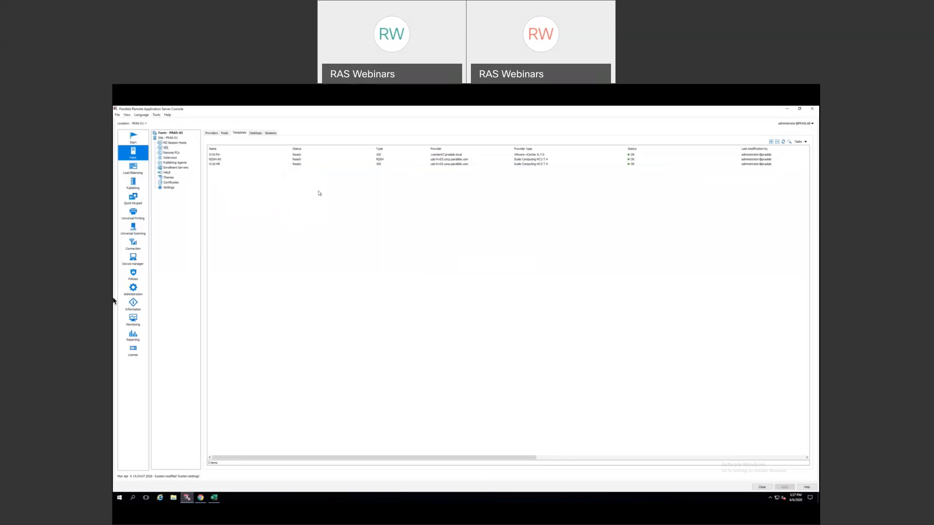
left_click(164, 148)
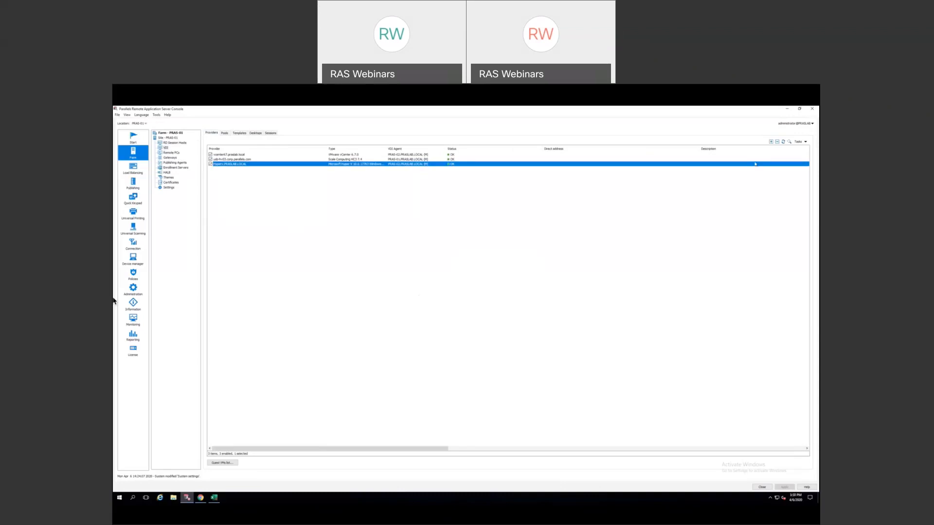
left_click(771, 141)
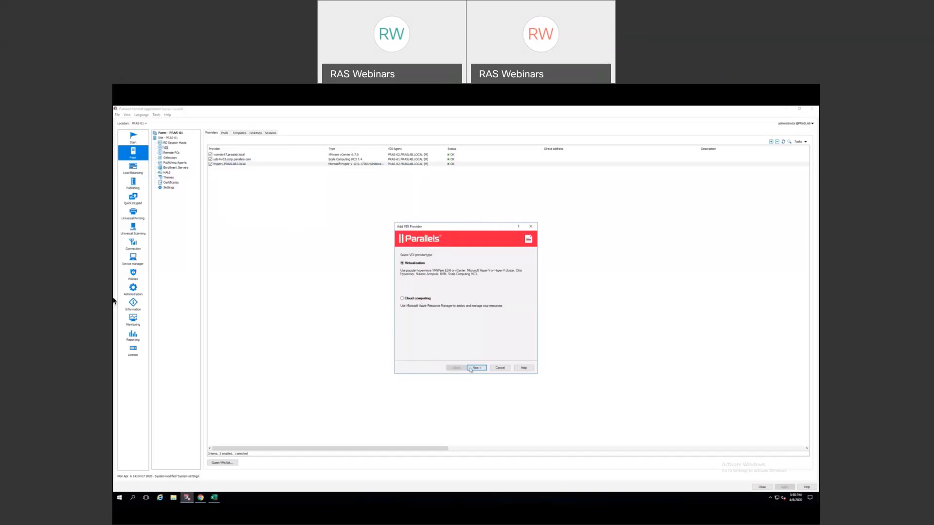
- Choose Cloud computing in the Add VDI Provider wizard, view the Azure settings, then cancel the wizard
left_click(412, 305)
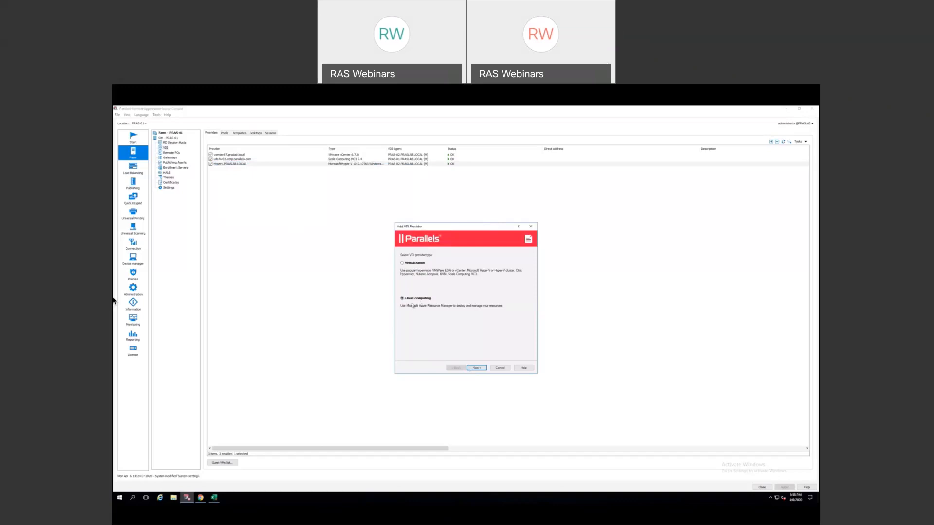
left_click(477, 368)
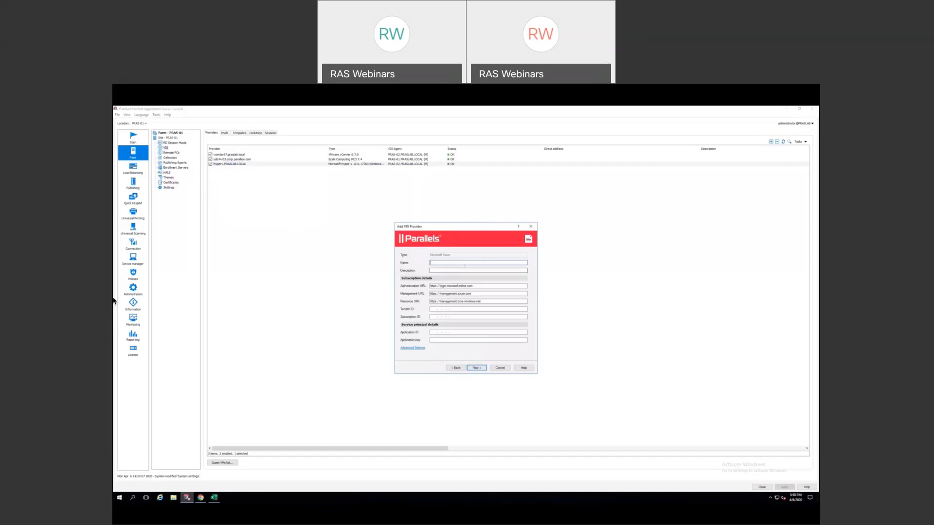
left_click(501, 369)
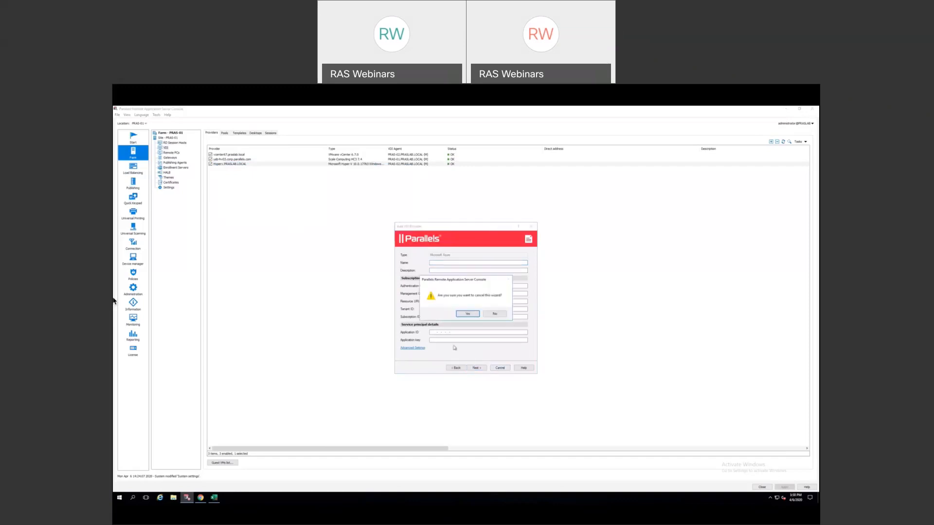
left_click(468, 315)
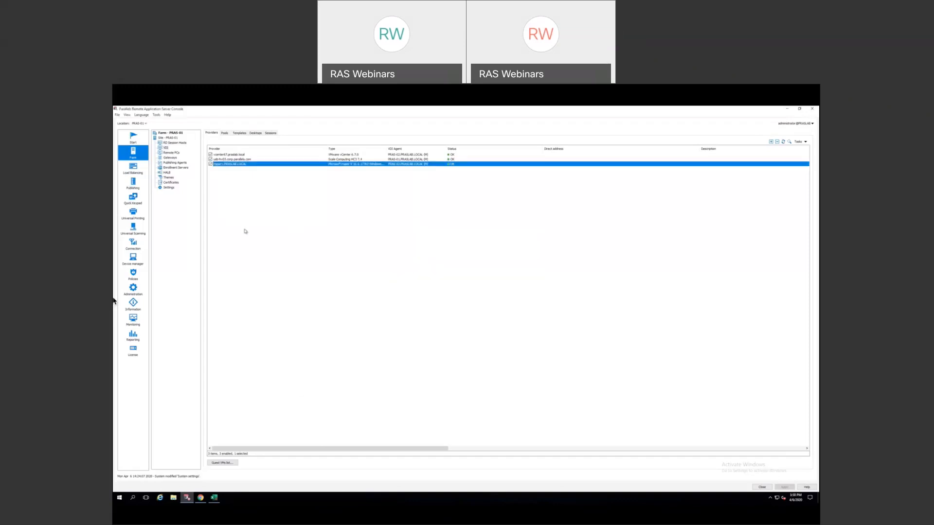
- On the Templates tab, check RDSH-AS's actions, select W10-Fin, and switch to the Windows 10 desktop
left_click(239, 133)
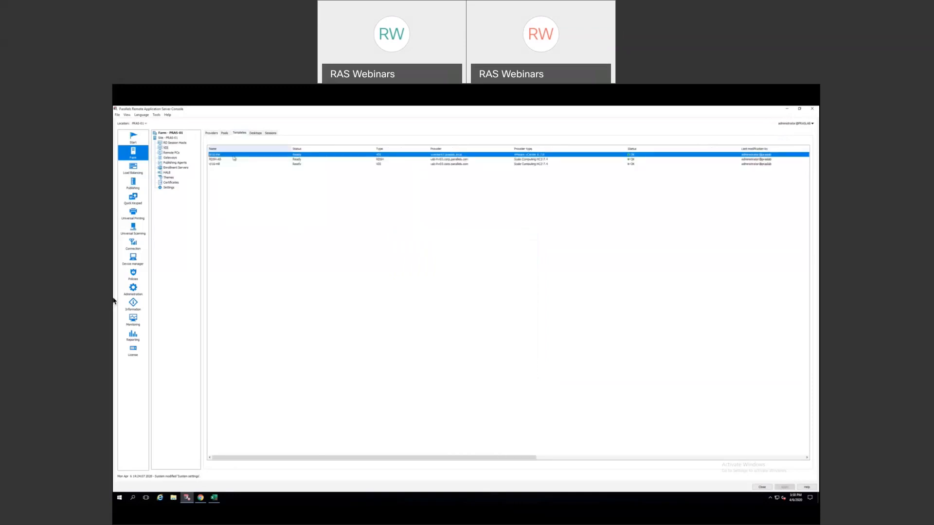
left_click(228, 160)
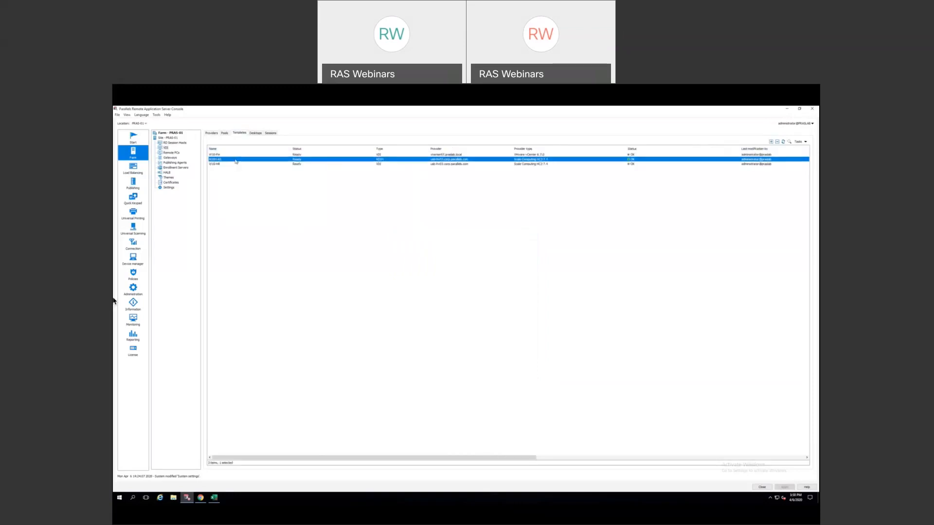
right_click(235, 160)
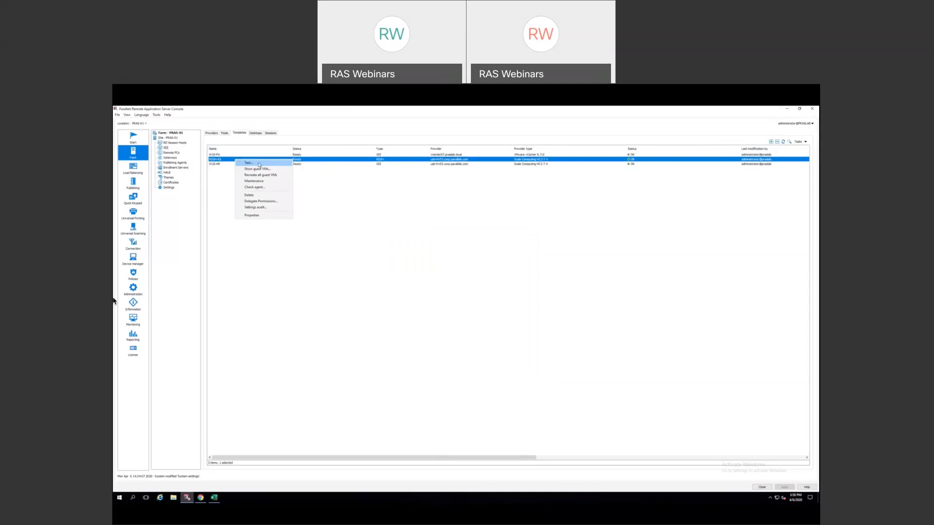
left_click(318, 208)
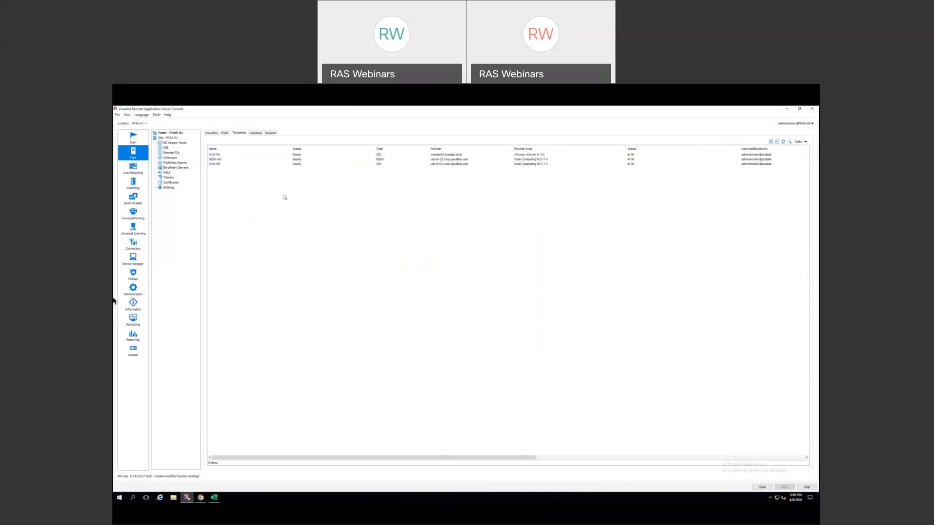
left_click(278, 155)
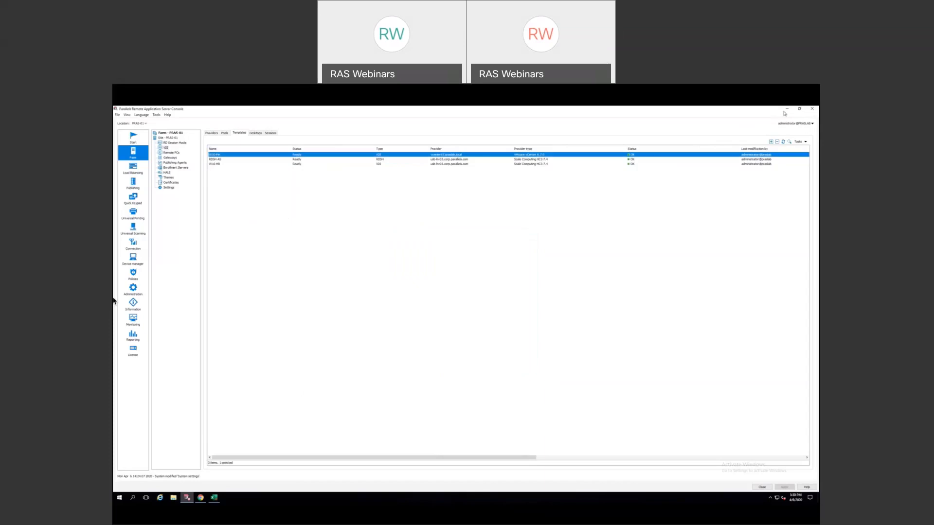
key("ctrl+Right")
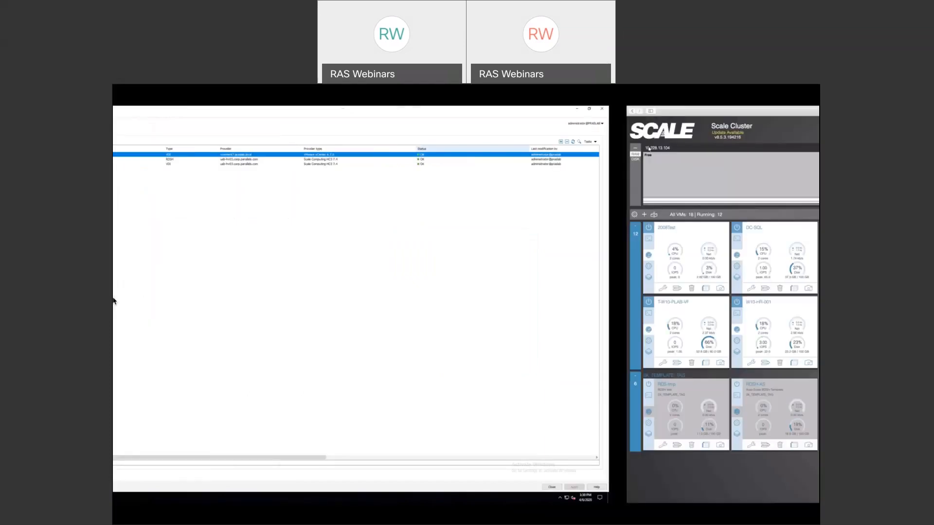
key("ctrl+Right")
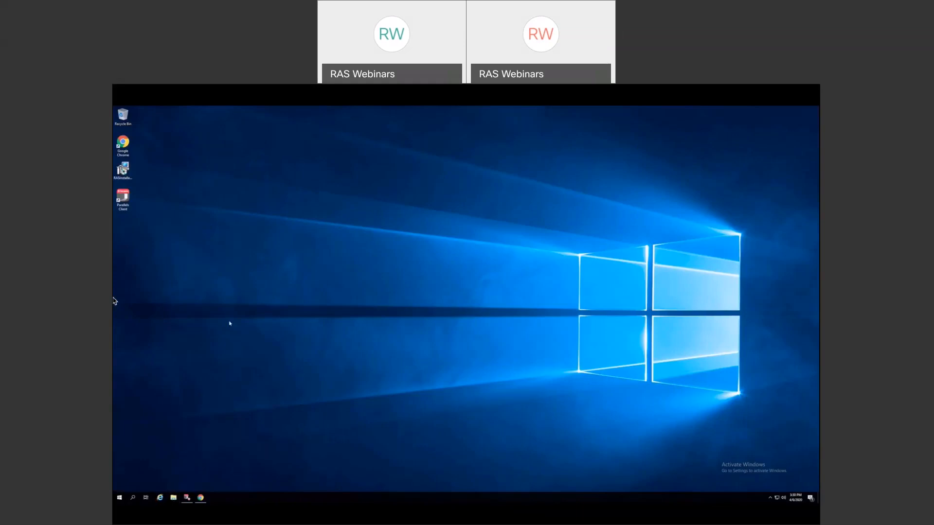
- Launch the RASPerformanceMonitor installer from the Downloads folder
key("super+e")
left_click(341, 258)
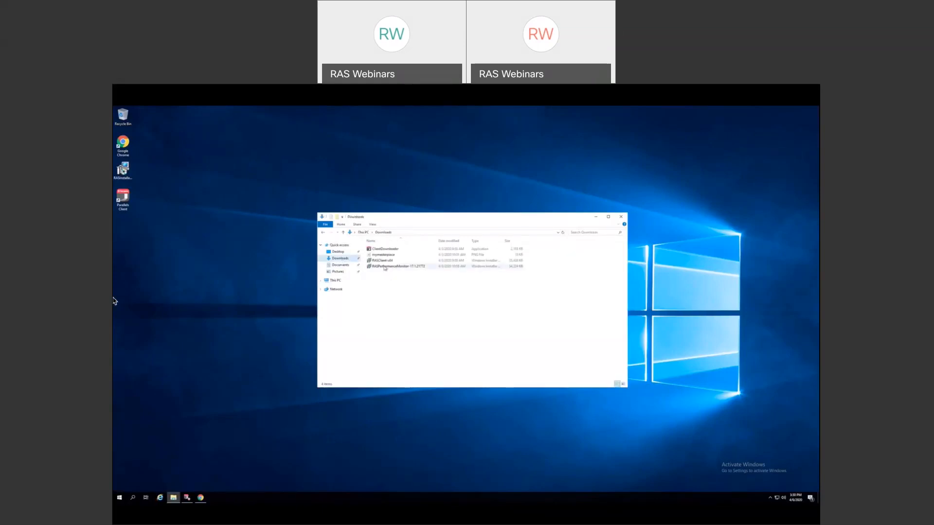
double_click(386, 267)
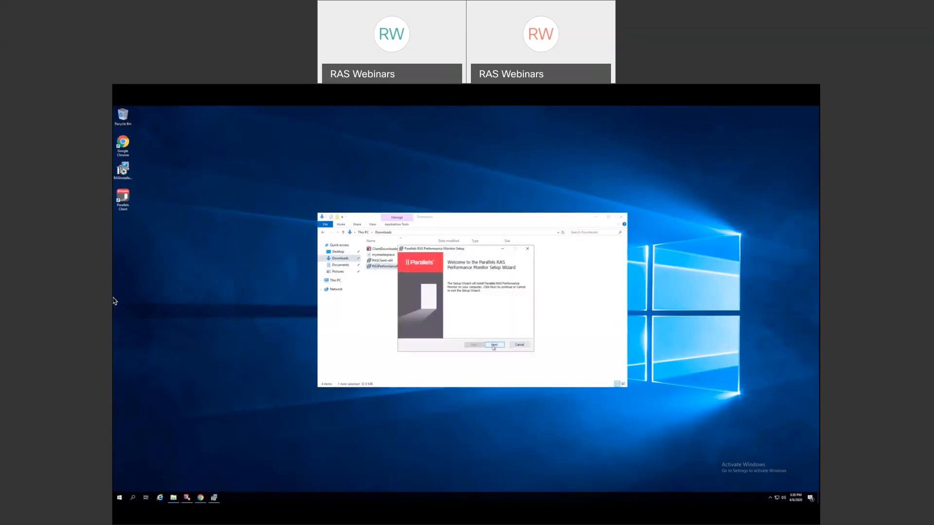
- Accept the EULA, keep the default install folder, install Performance Monitor, and finish the wizard
left_click(493, 345)
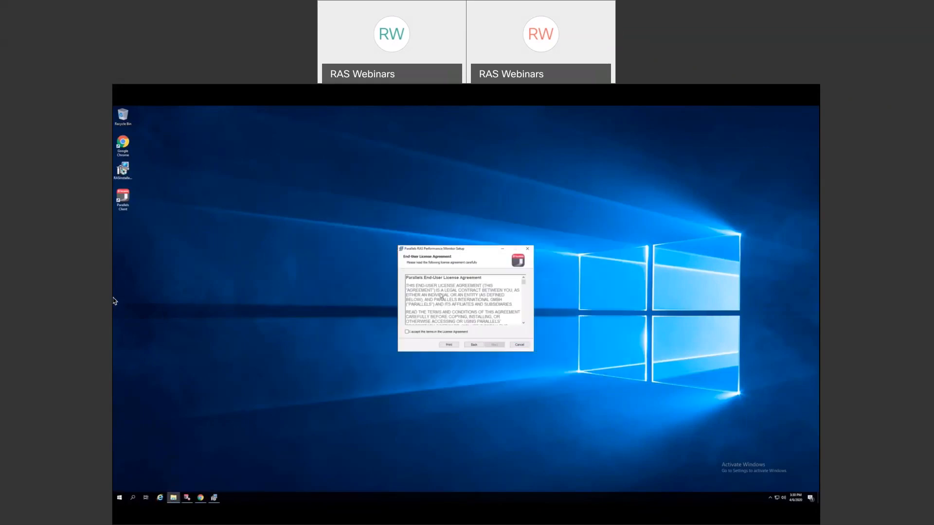
left_click(408, 332)
left_click(494, 346)
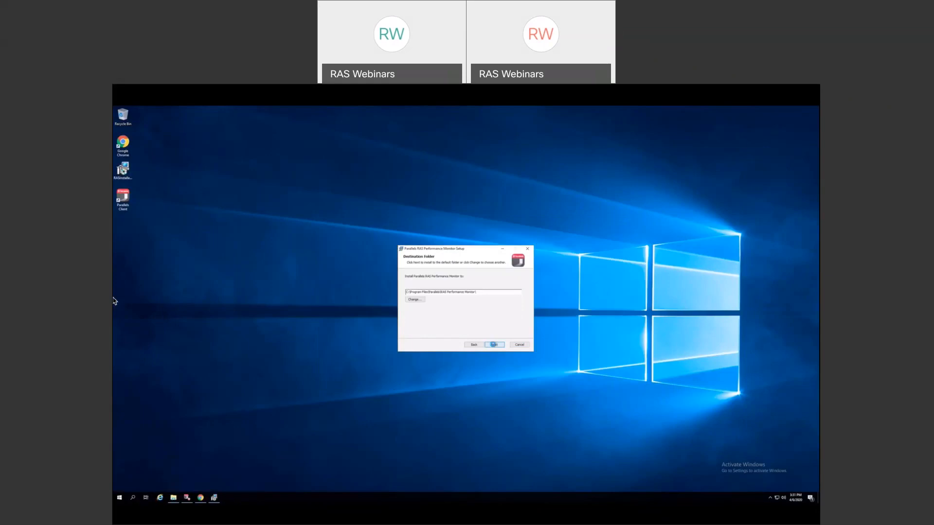
left_click(494, 345)
left_click(488, 344)
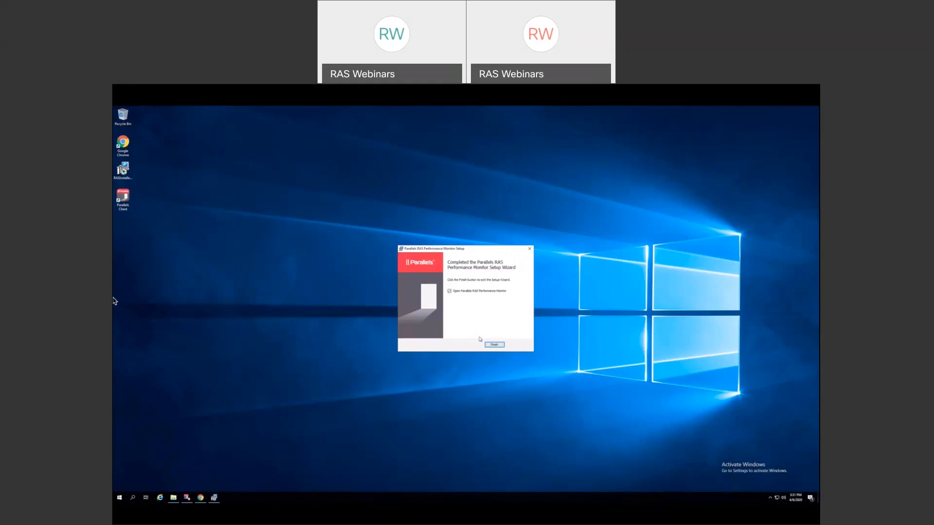
left_click(495, 344)
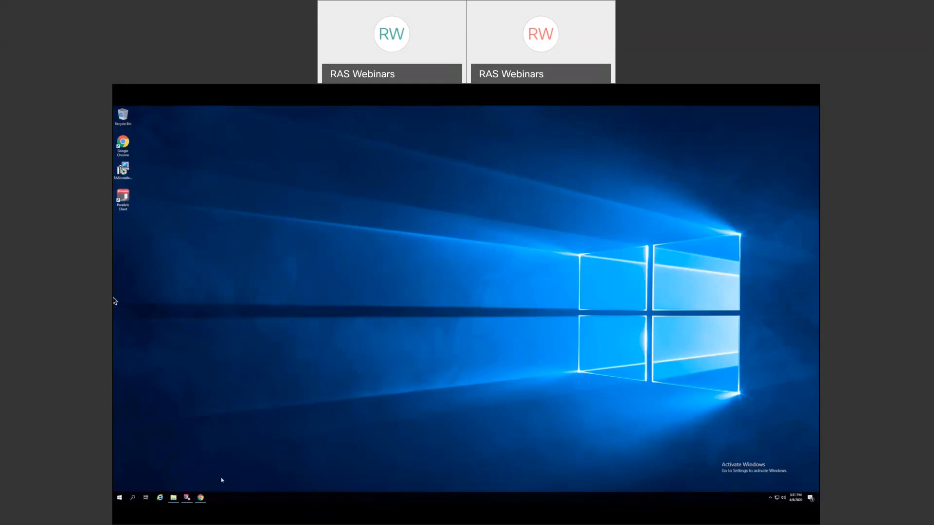
- Tick Enable RAS Performance Monitor under Administration > Reporting via Monitoring's 'here' link, and apply
left_click(187, 498)
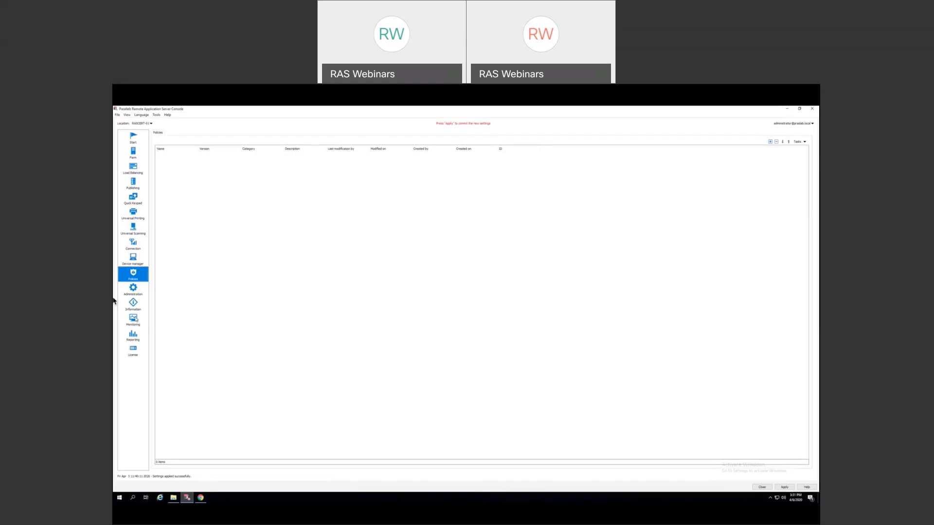
left_click(133, 319)
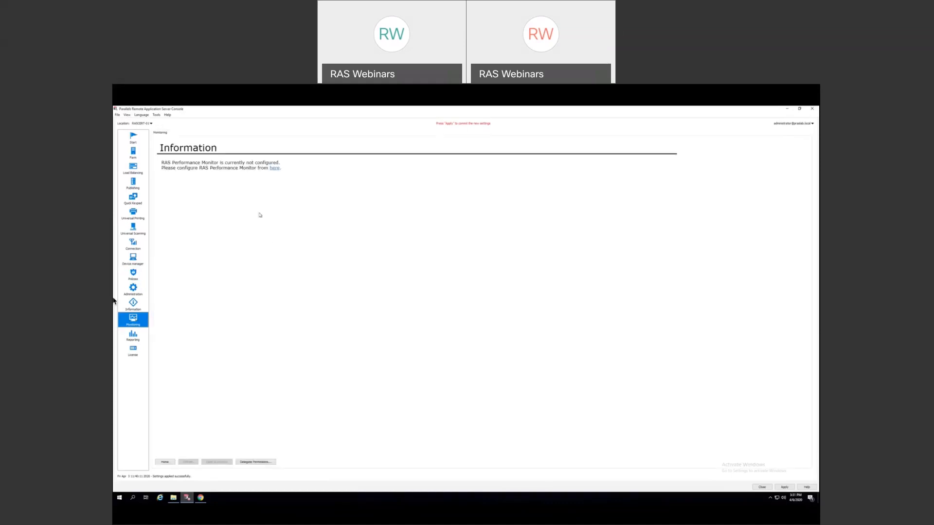
left_click(275, 168)
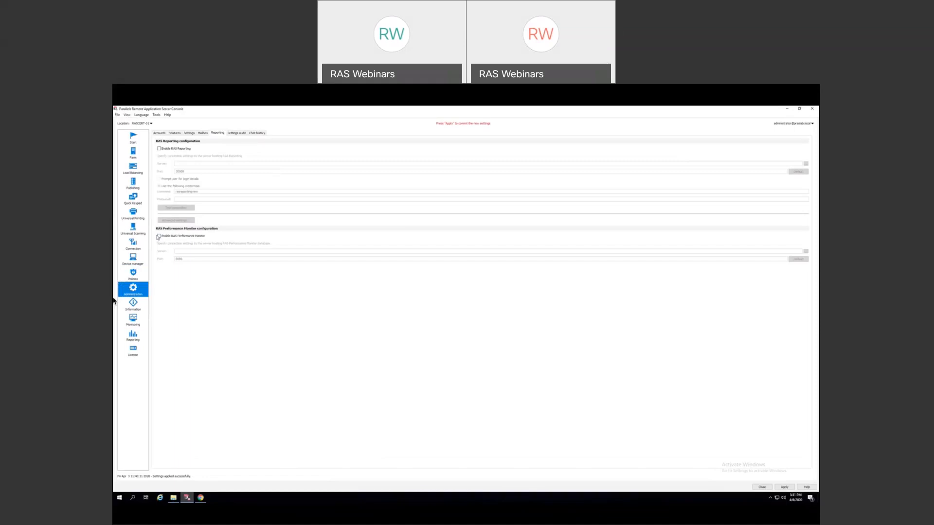
left_click(163, 238)
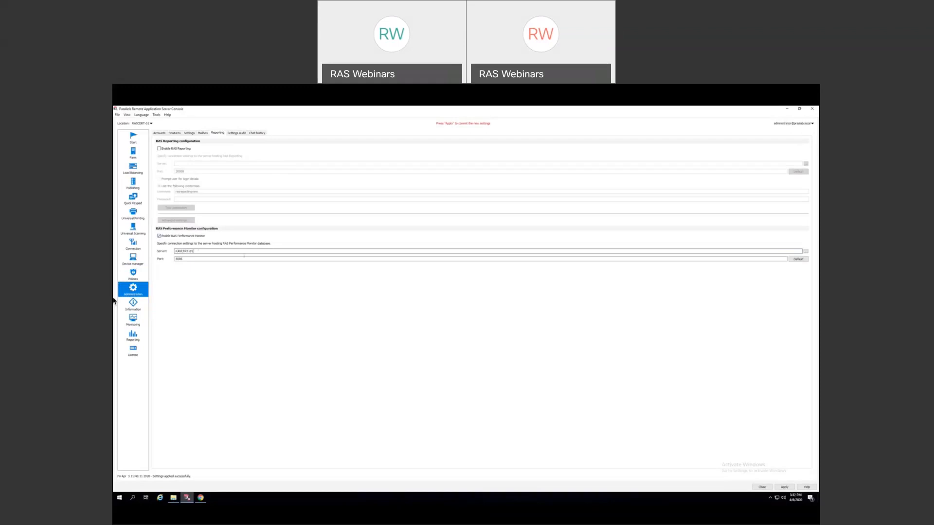
left_click(784, 487)
left_click(513, 321)
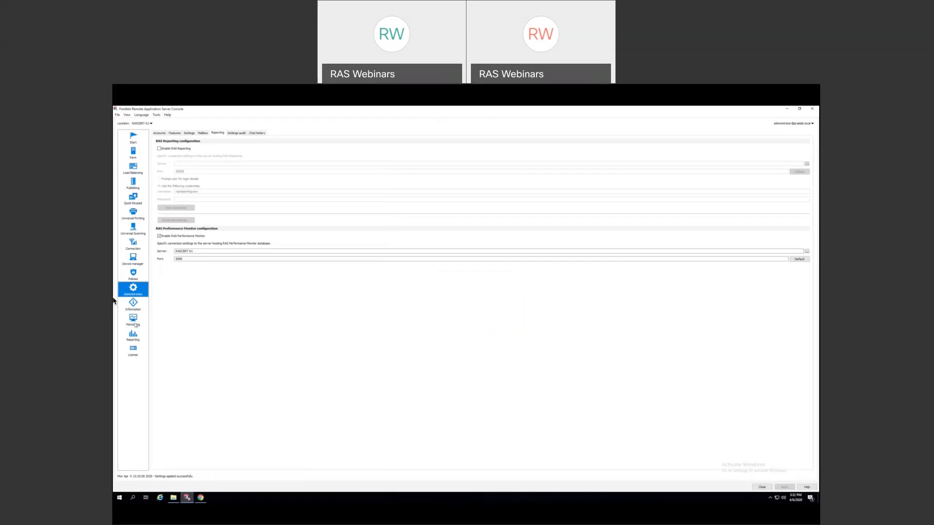
- Review the Monitoring dashboard's Session information and CPU Usage charts, then switch to the SQL Server setup desktop
left_click(134, 321)
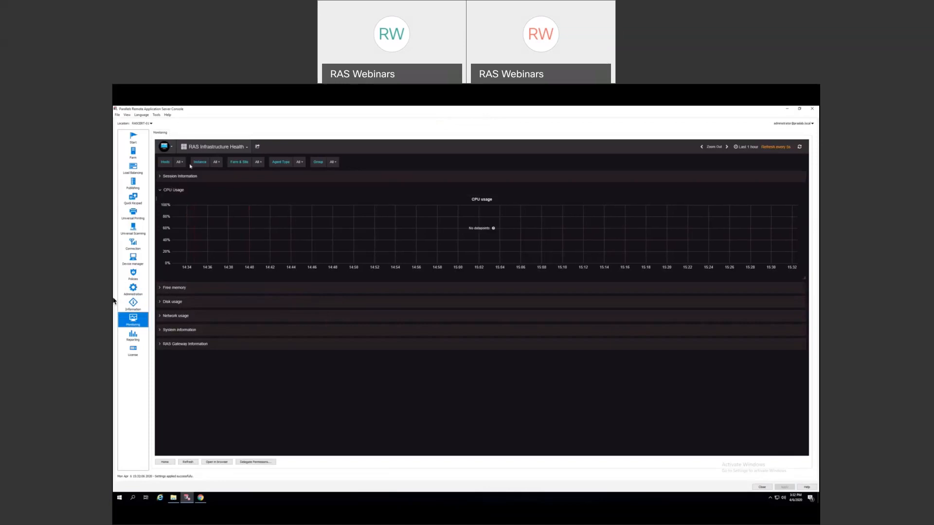
left_click(160, 190)
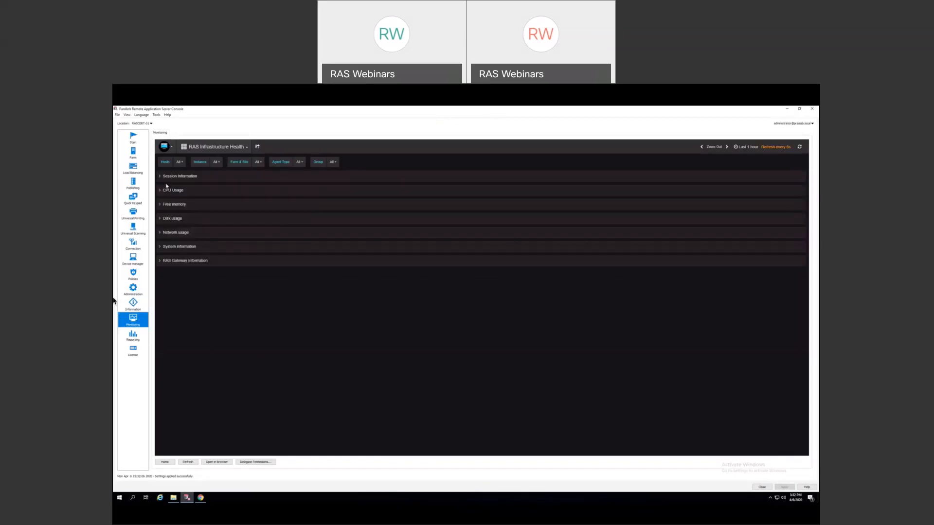
left_click(160, 177)
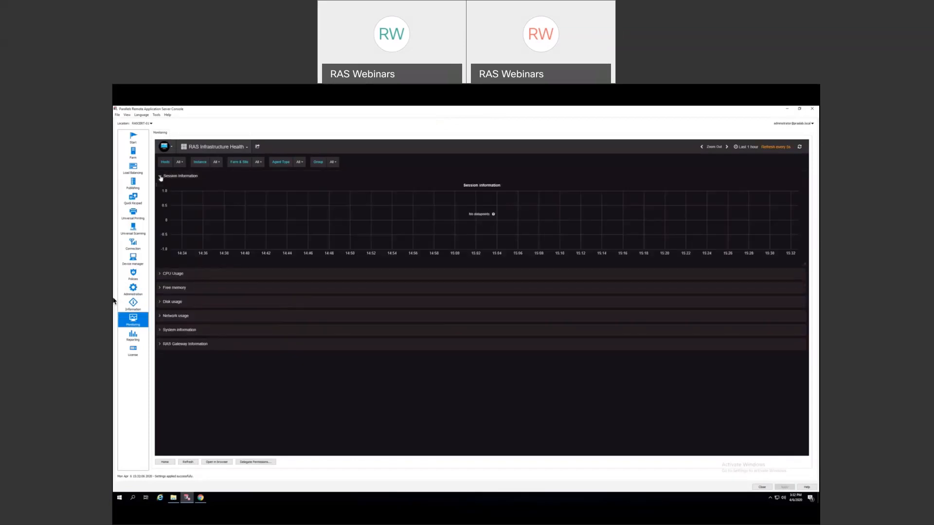
left_click(160, 177)
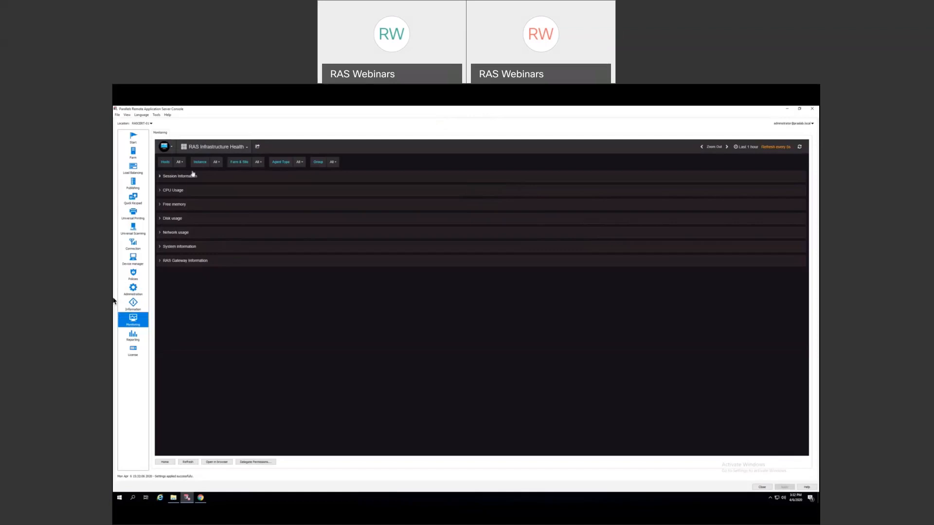
left_click(162, 190)
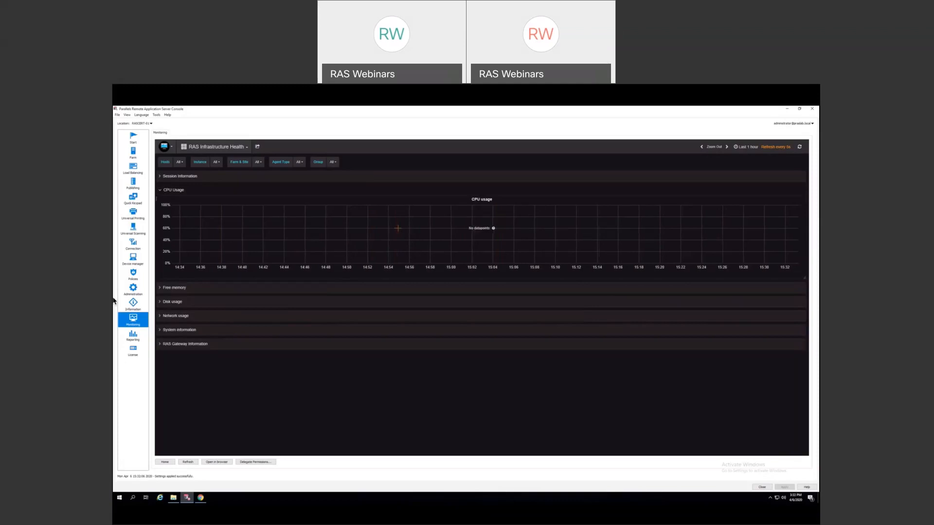
key("ctrl+Right")
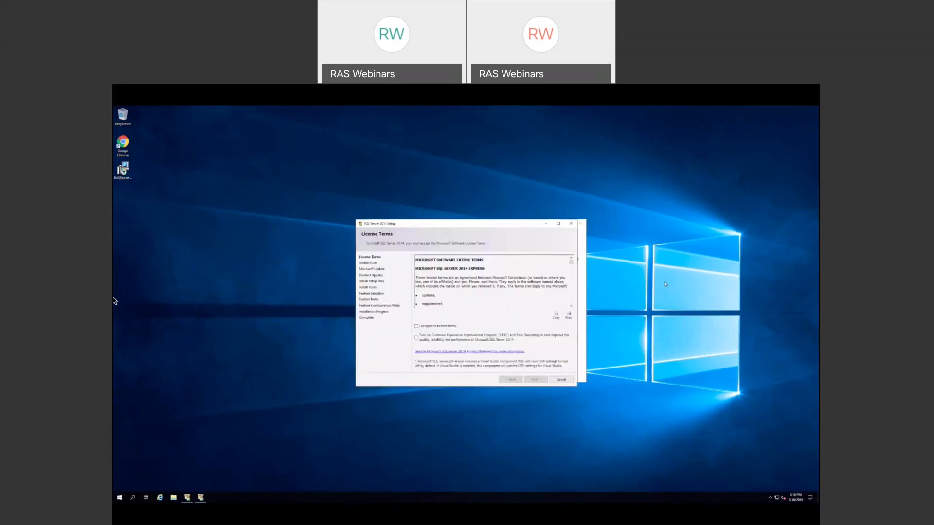
- Accept the SQL Server 2014 license terms and enable Microsoft Update checks
left_click(416, 326)
left_click(536, 380)
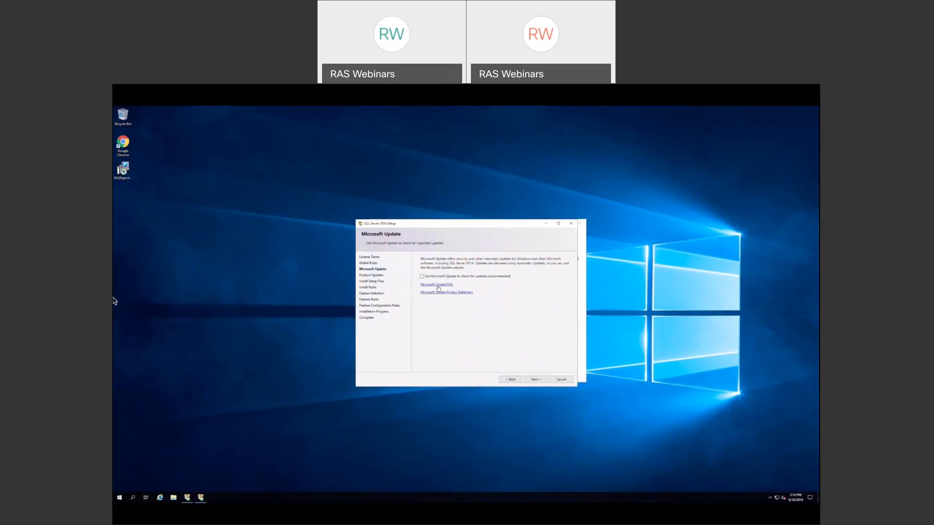
left_click(423, 280)
left_click(536, 379)
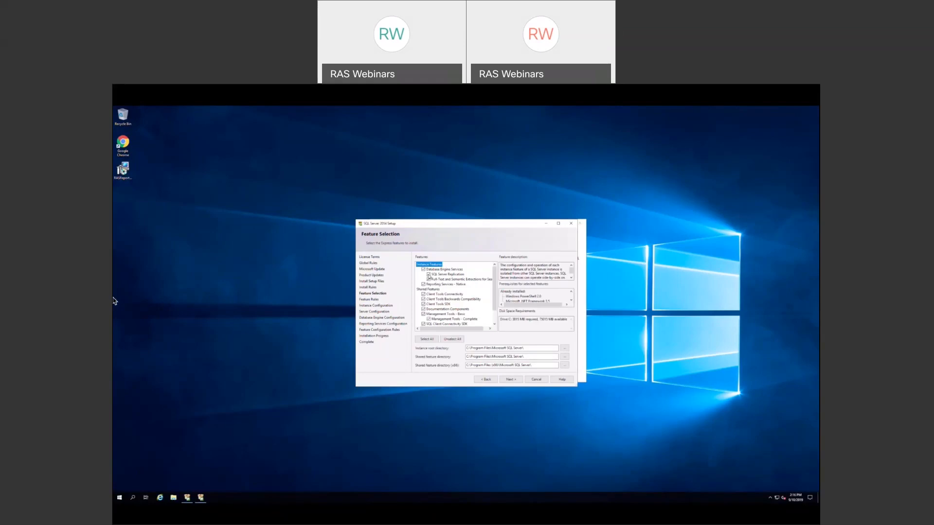
- Exclude Full-Text Search and the three Client Tools features, then select the SQLExpress instance name
left_click(429, 280)
left_click(423, 295)
left_click(424, 299)
left_click(423, 304)
mouse_move(496, 303)
left_mouse_down()
mouse_move(497, 320)
mouse_move(497, 308)
left_mouse_up()
left_click(511, 380)
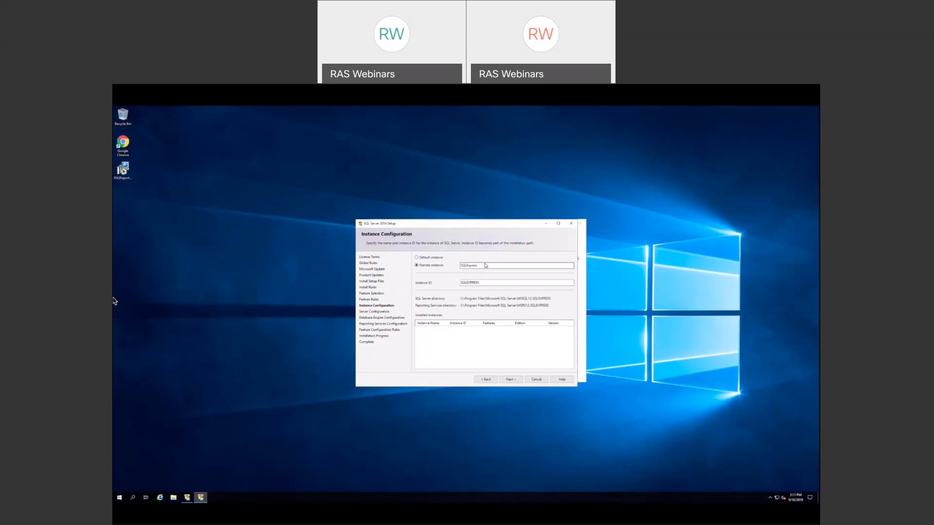
left_click_drag(486, 266, 460, 267)
- Enter rasreporting as the named instance and keep the default server configuration
type("s")
type("asreporting")
key("Tab")
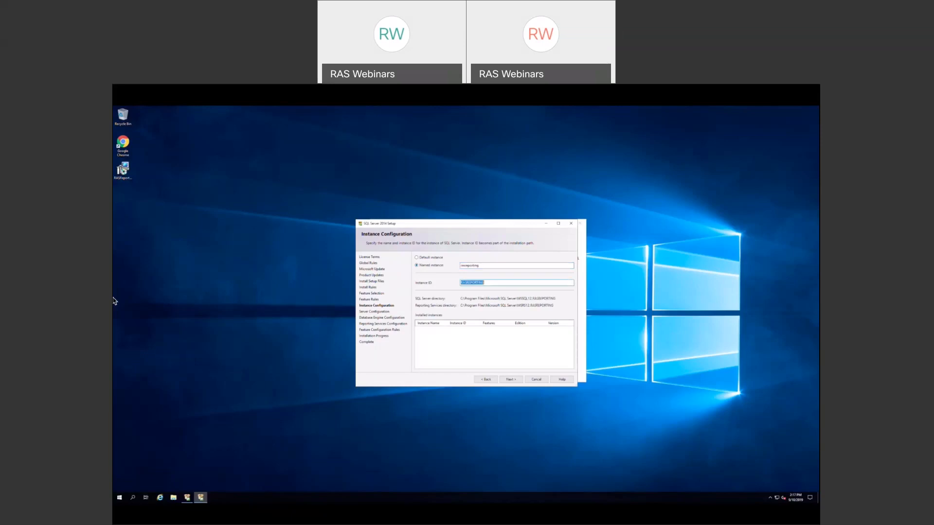
left_click(504, 380)
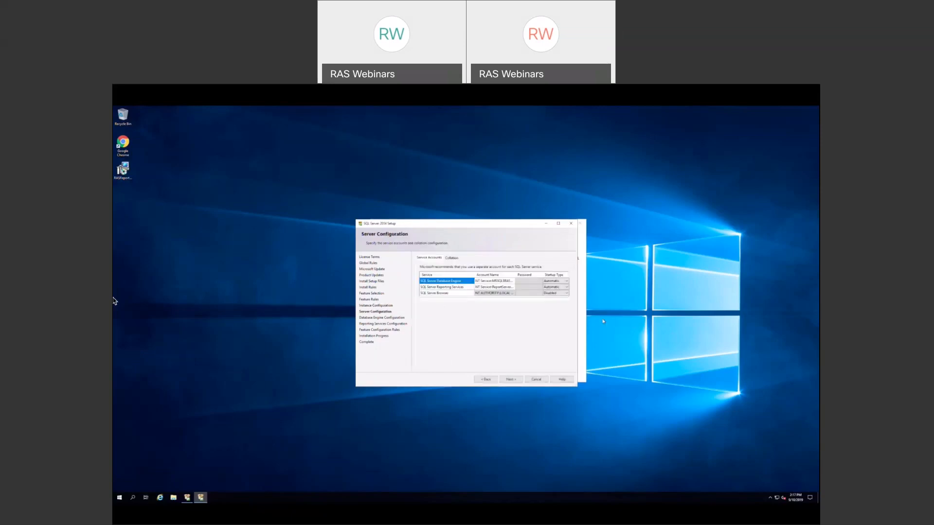
left_click(510, 380)
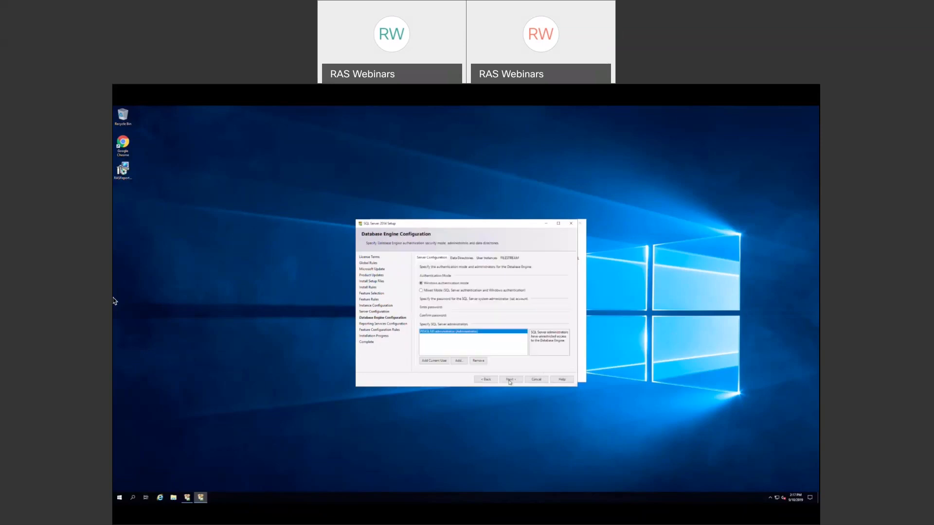
- Add Domain Admins and the reporting account as SQL Server administrators, then run the installation
left_click(459, 362)
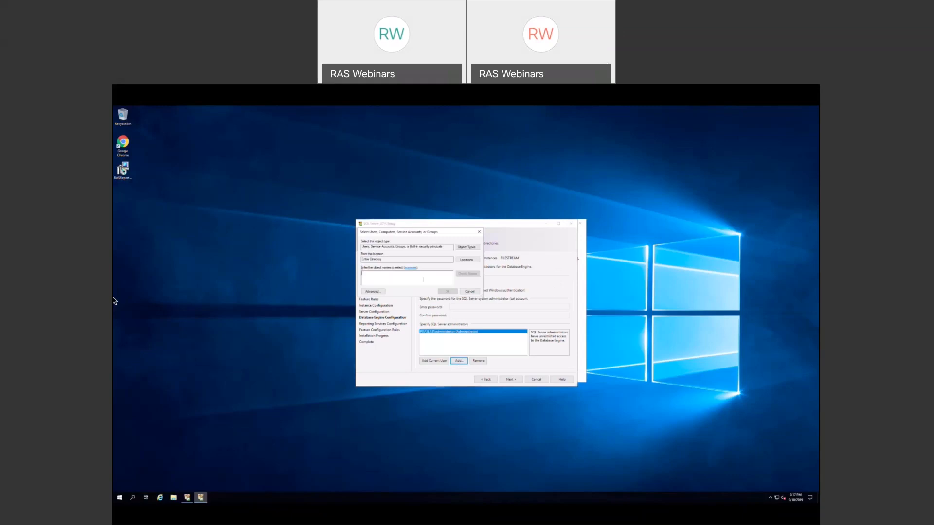
type("loc")
left_click(468, 274)
left_click(468, 274)
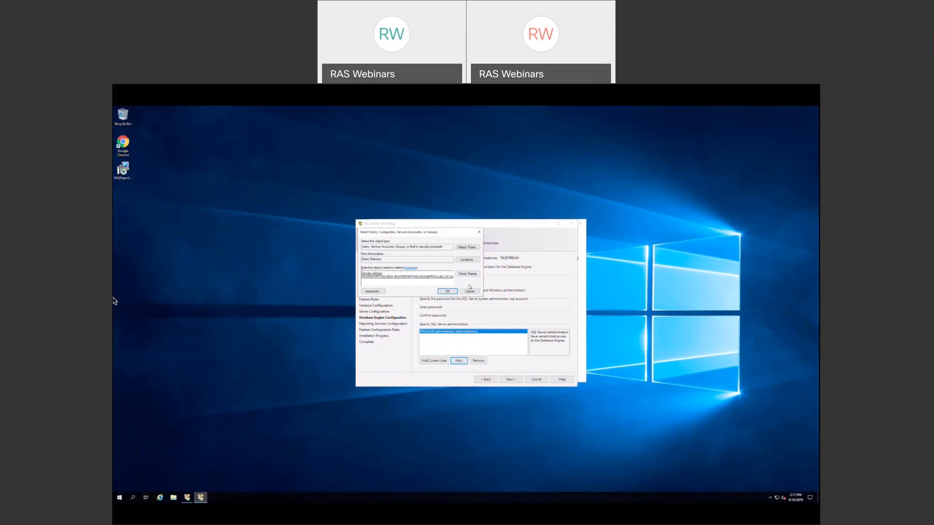
left_click(445, 292)
left_click(509, 380)
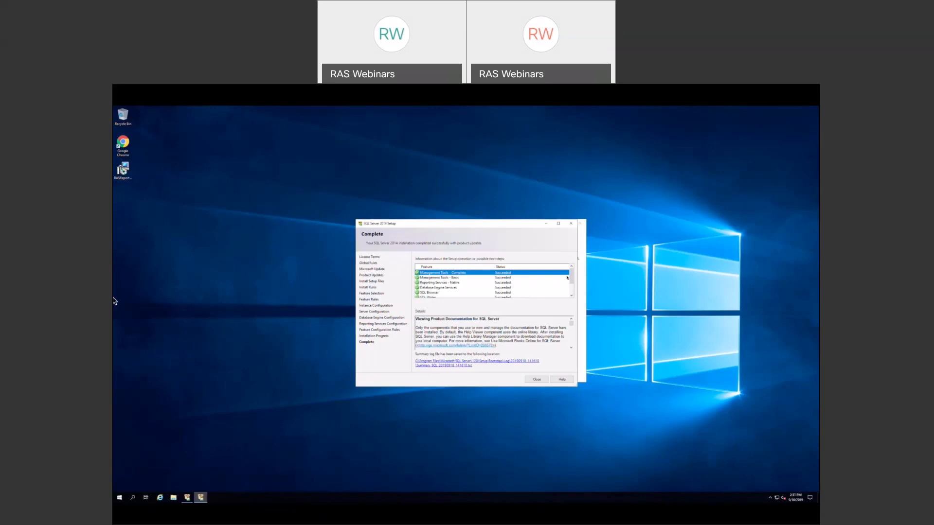
- Close the completed SQL Server setup wizard and the Installation Center
scroll(570, 282, "down", 2)
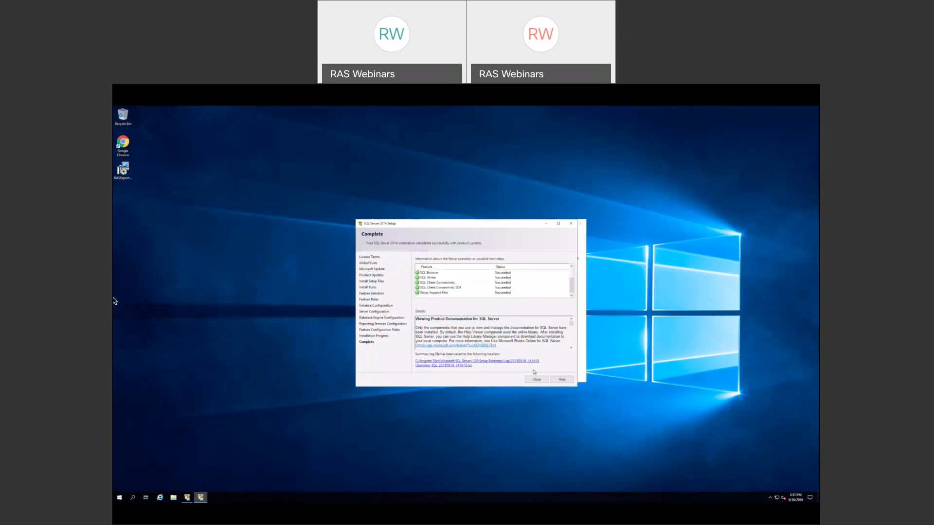
left_click(535, 380)
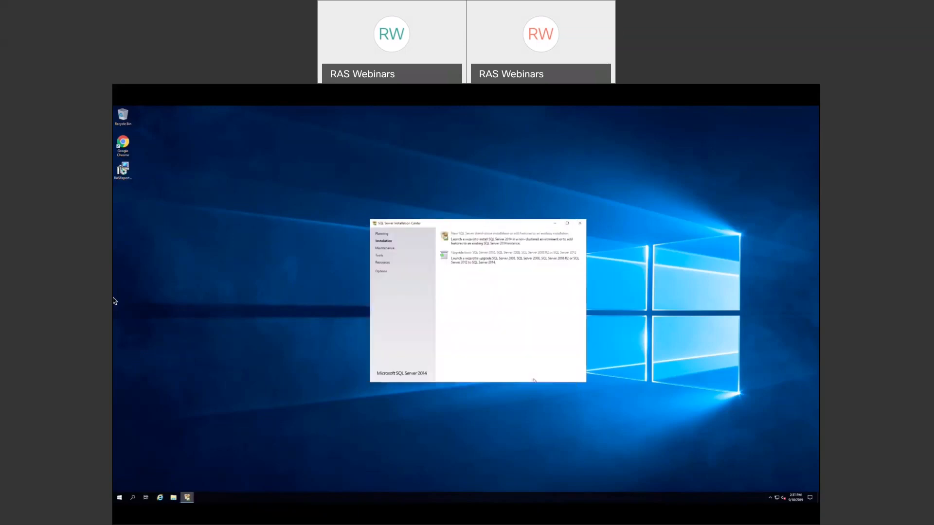
left_click(581, 225)
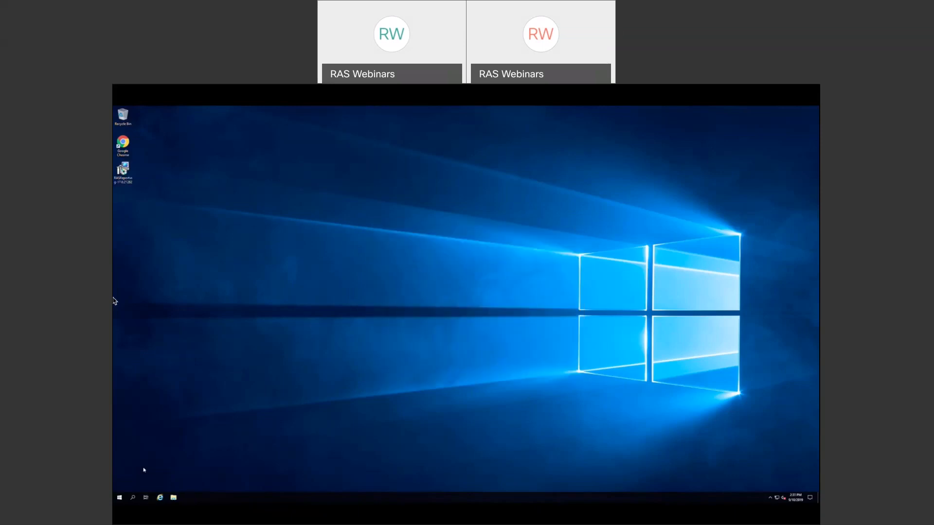
- Launch Reporting Services Configuration Manager from the Microsoft SQL Server 2014 Start menu group
left_click(119, 498)
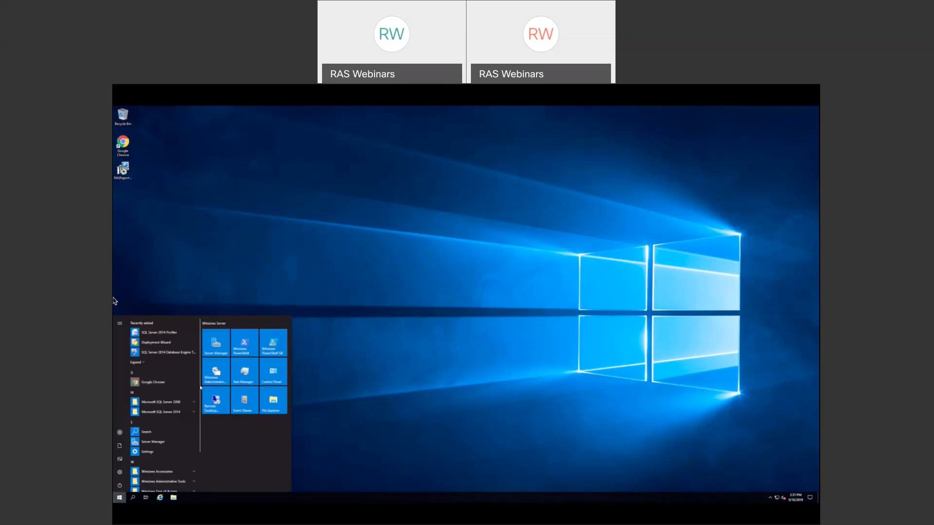
left_click(179, 413)
left_click_drag(201, 394, 201, 438)
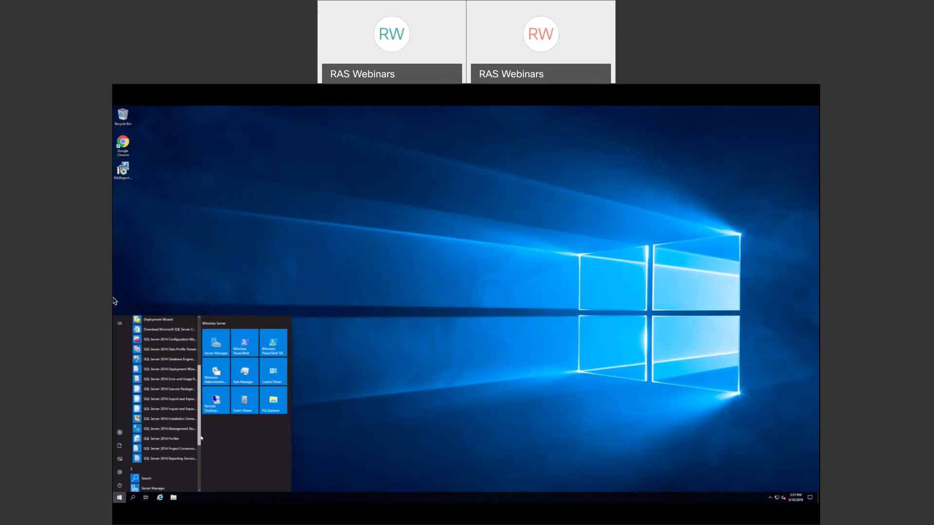
left_click(185, 459)
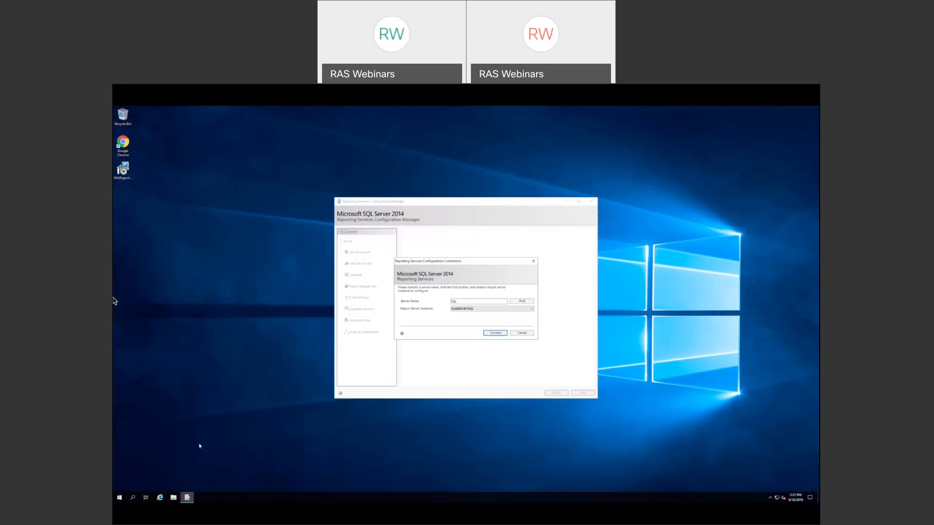
- Connect to RASREPORTING, change the Web Service URL TCP port from 80 to 8085, apply, and exit
left_click(495, 333)
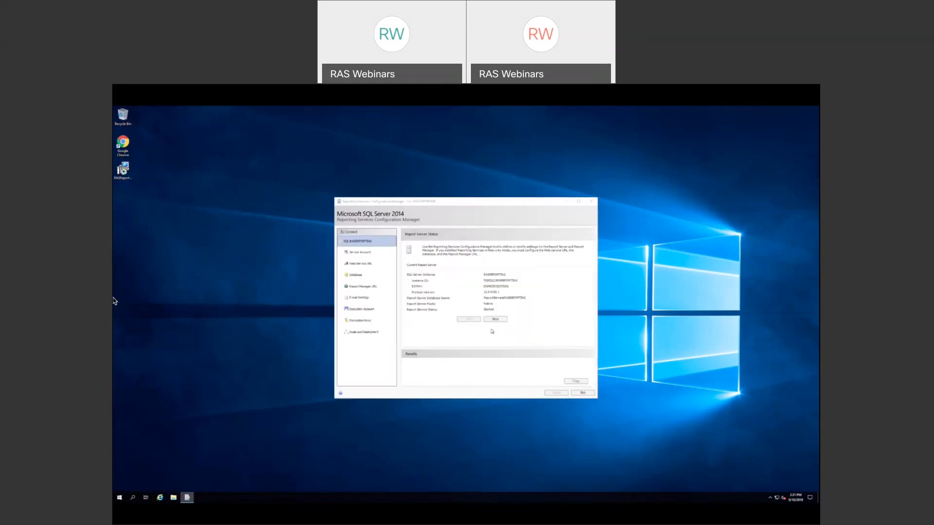
left_click(367, 267)
double_click(470, 293)
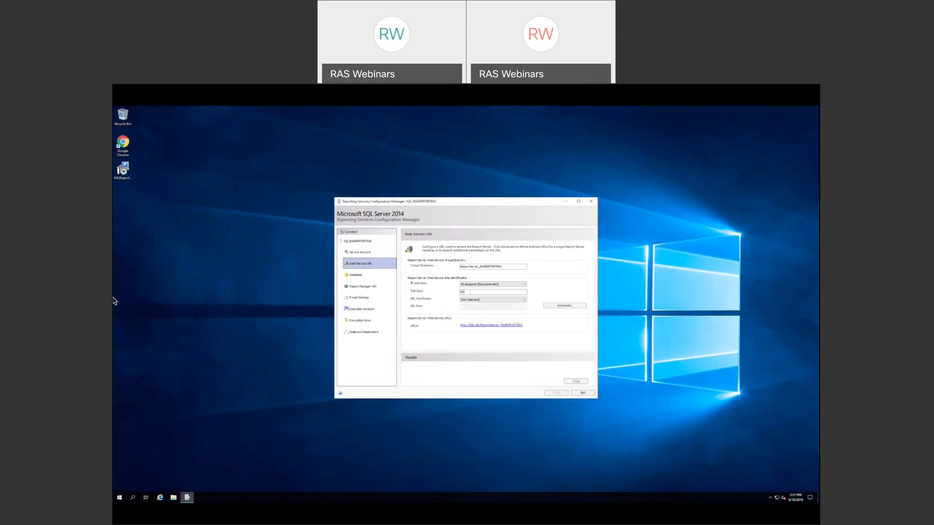
type("8085")
left_click(555, 393)
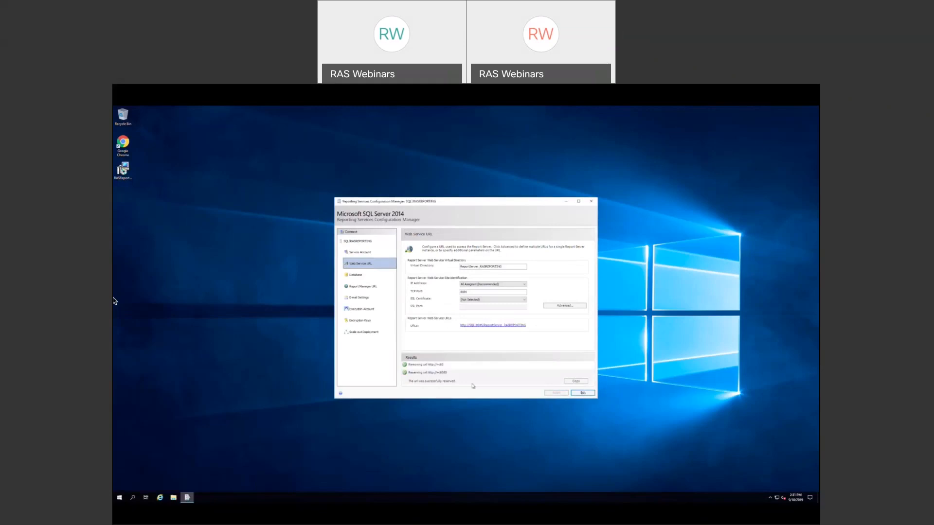
left_click(576, 394)
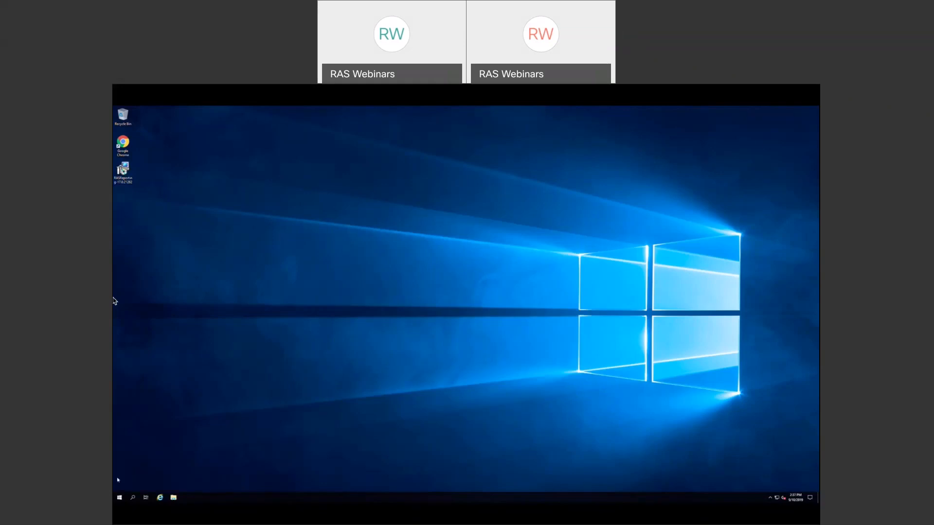
- Launch SQL Server Management Studio, connect to the database engine, and shrink its window
left_click(119, 498)
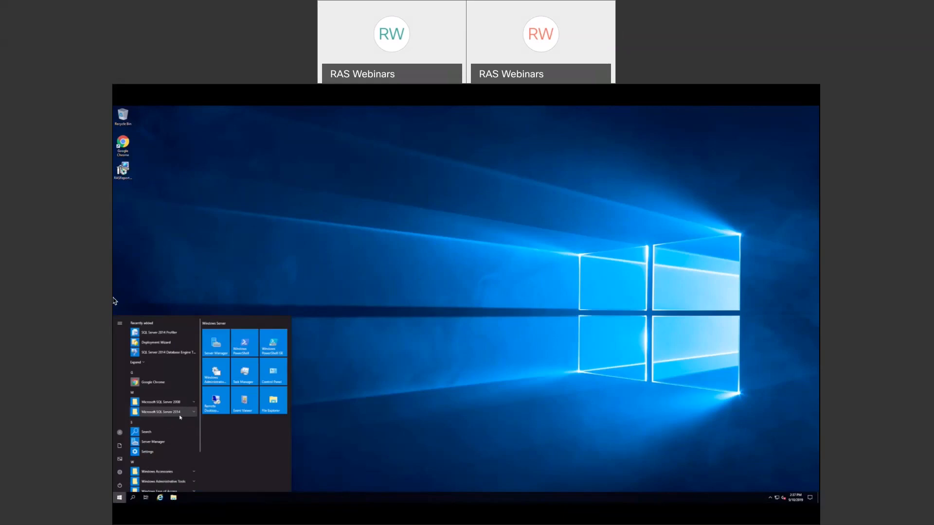
left_click(177, 416)
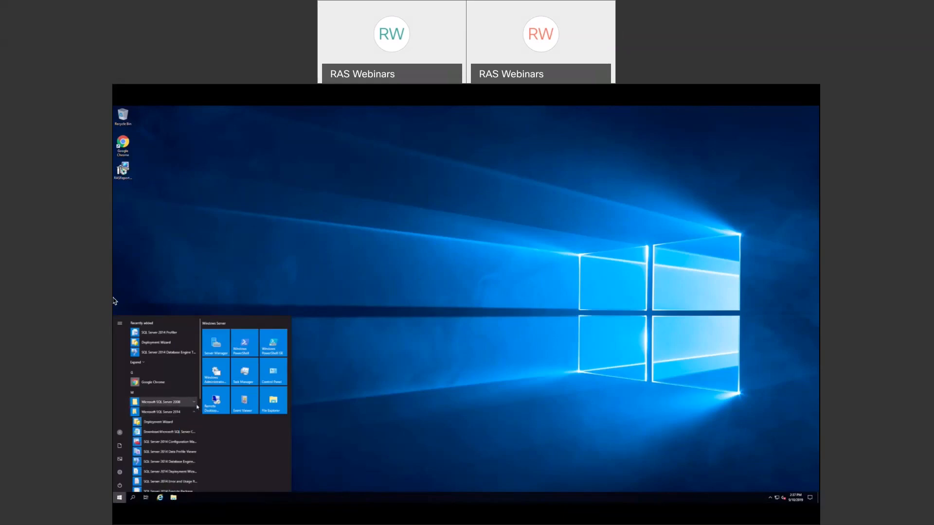
left_click_drag(201, 396, 203, 446)
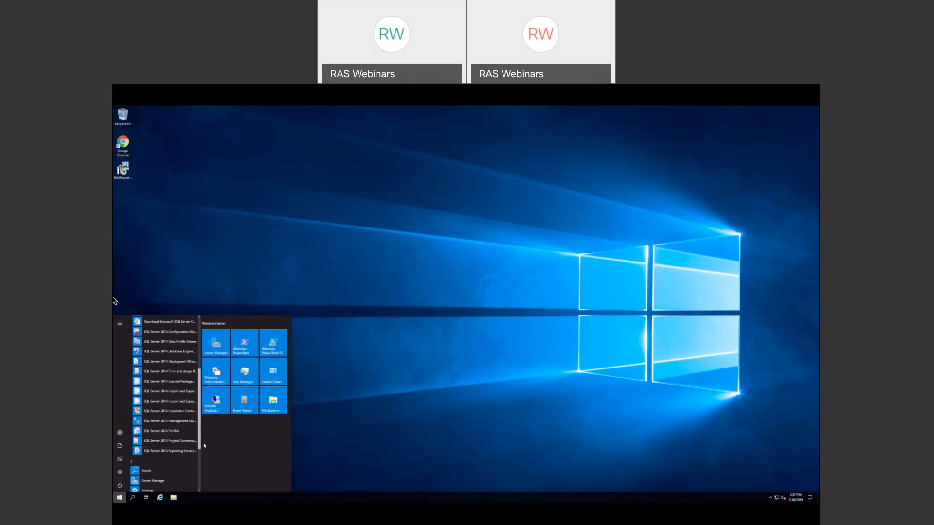
left_click(183, 421)
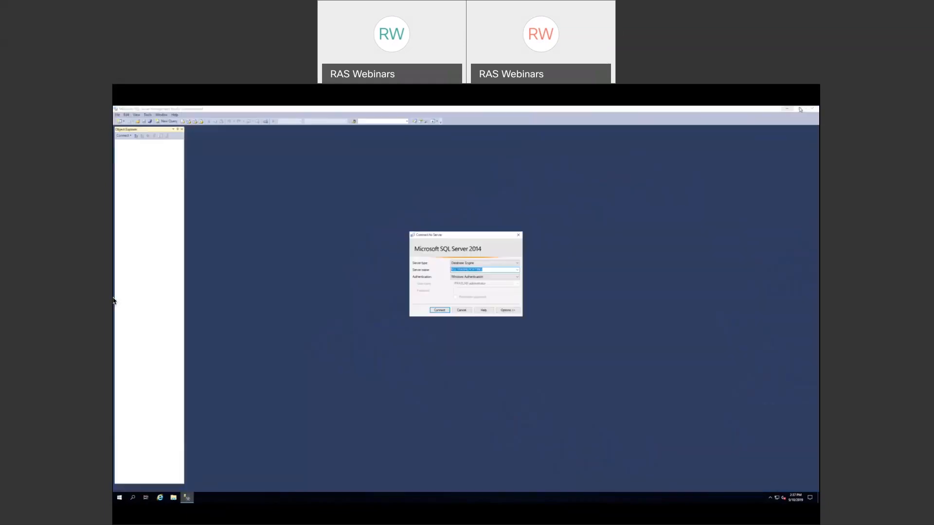
left_click(440, 310)
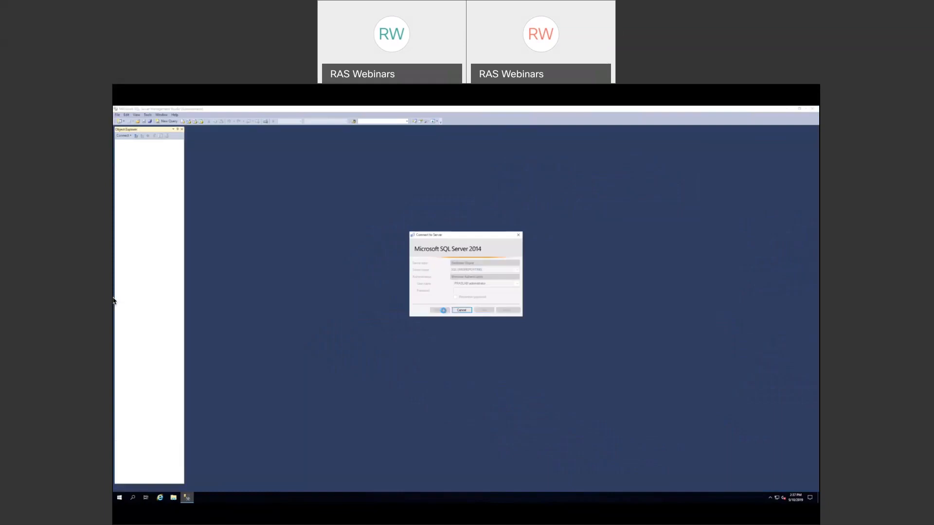
left_click(799, 109)
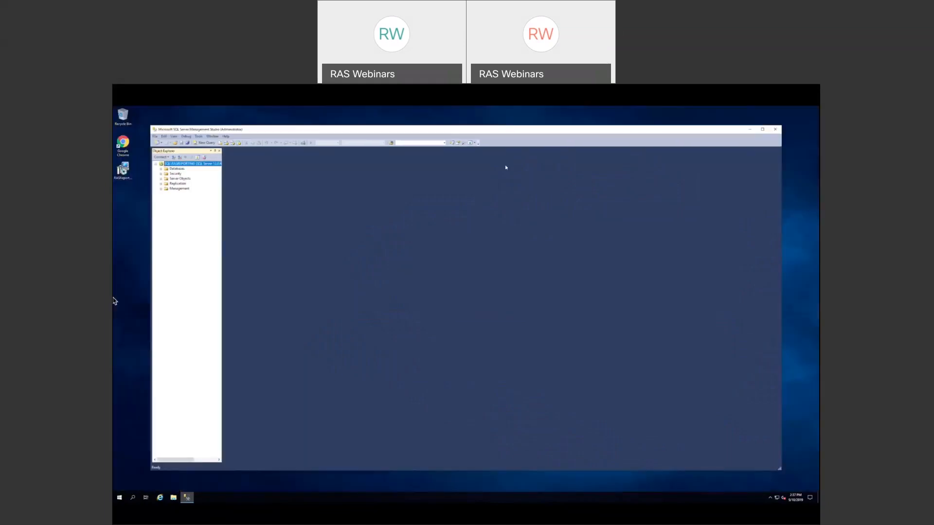
- Grant the NT AUTHORITY\SYSTEM login the sysadmin server role and close Management Studio
left_click(161, 174)
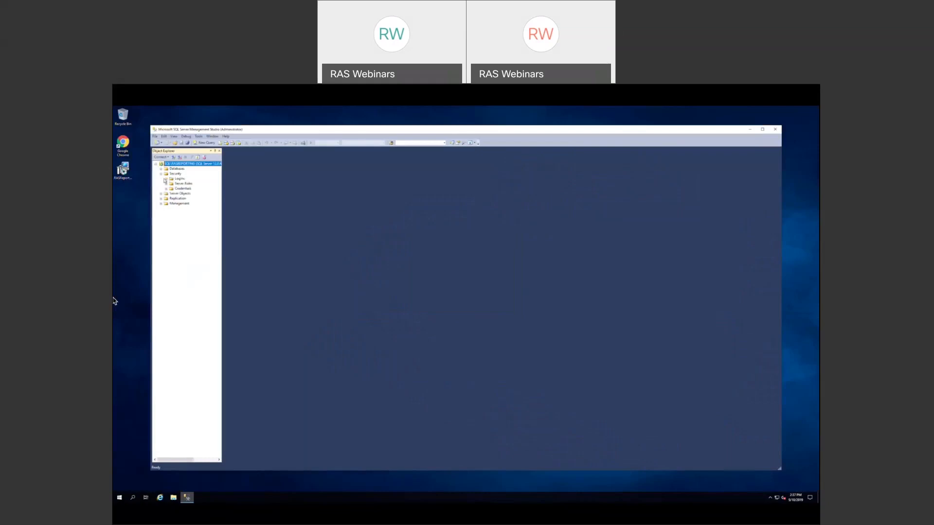
left_click(166, 179)
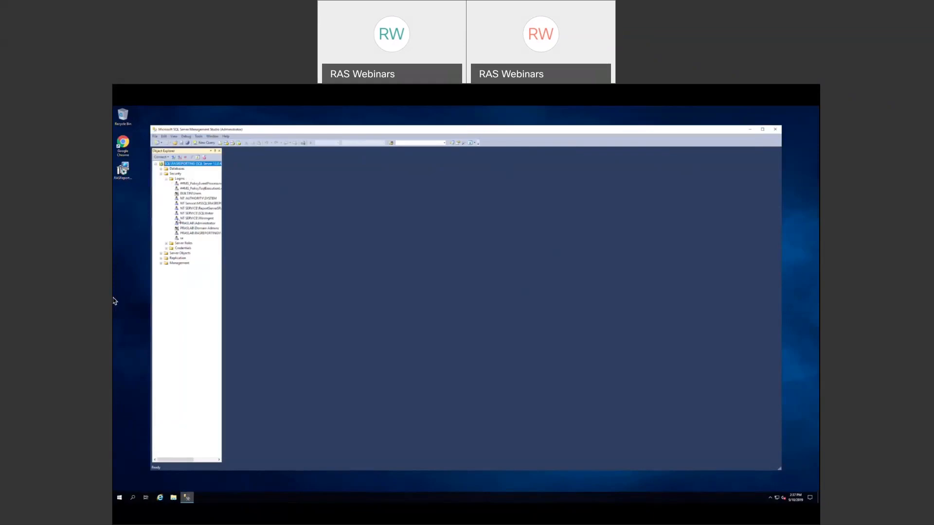
left_click(203, 199)
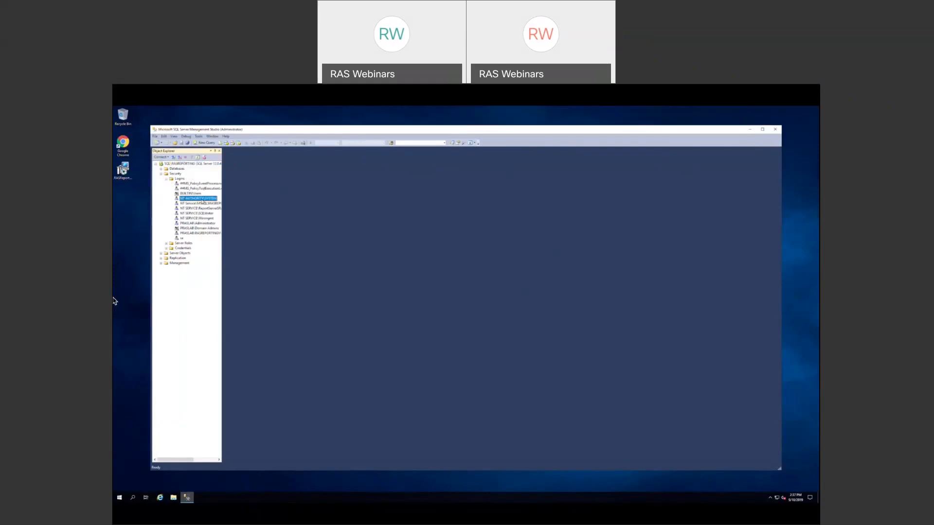
double_click(202, 199)
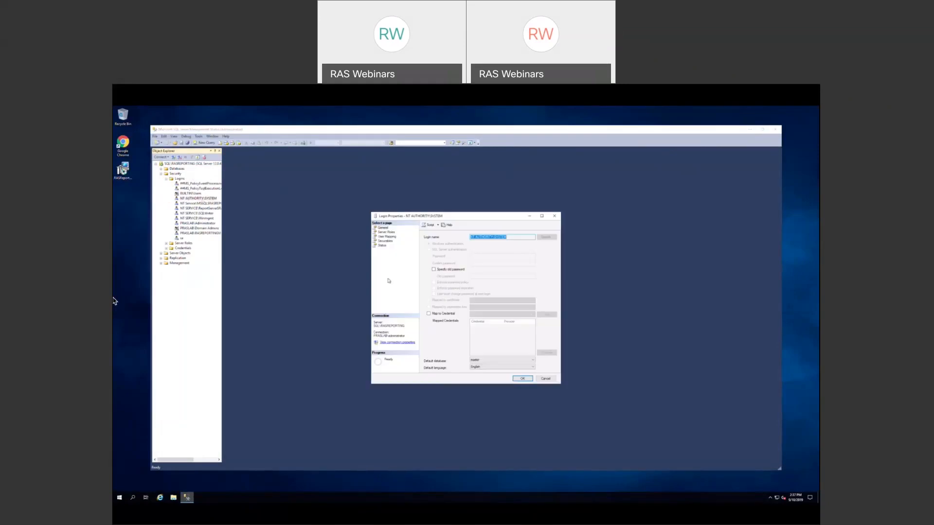
left_click(385, 233)
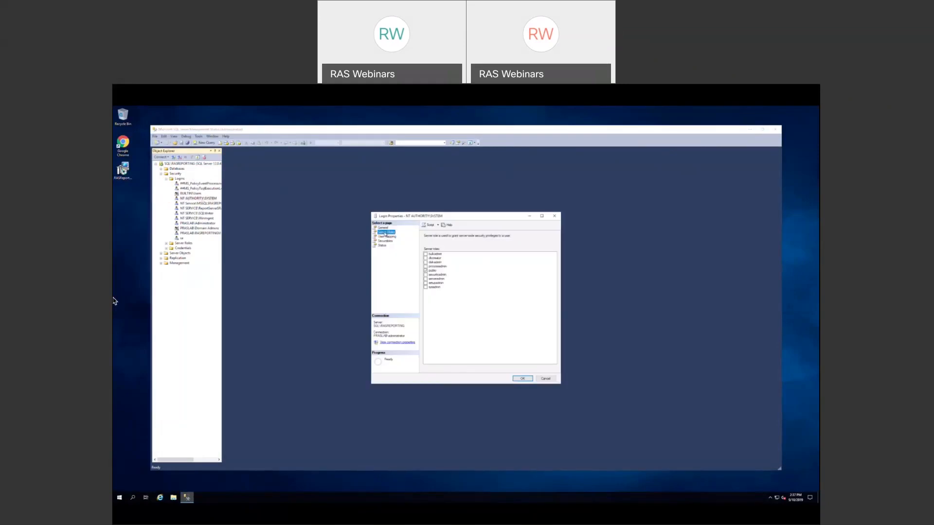
left_click(426, 287)
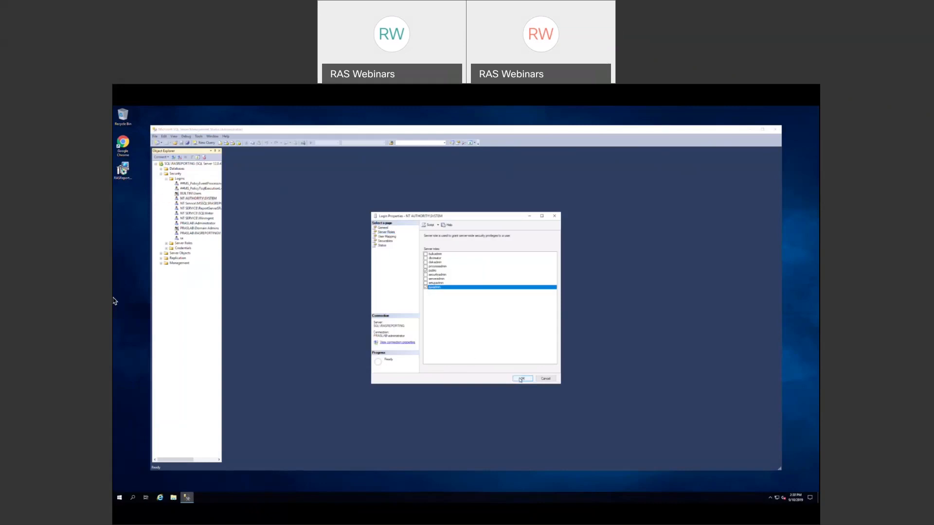
left_click(520, 379)
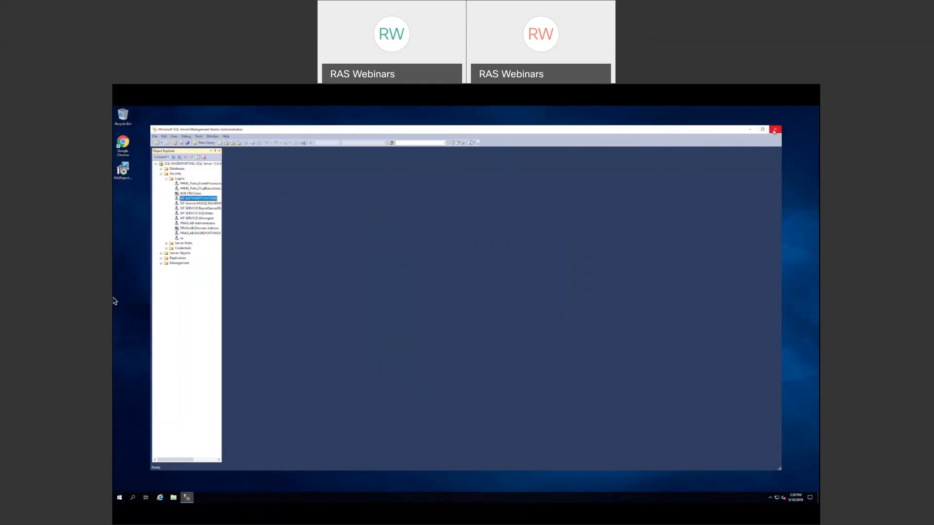
left_click(775, 130)
- Run the RAS Reporting installer, accept the licence, keep default database instance and folder, and install
left_click(125, 174)
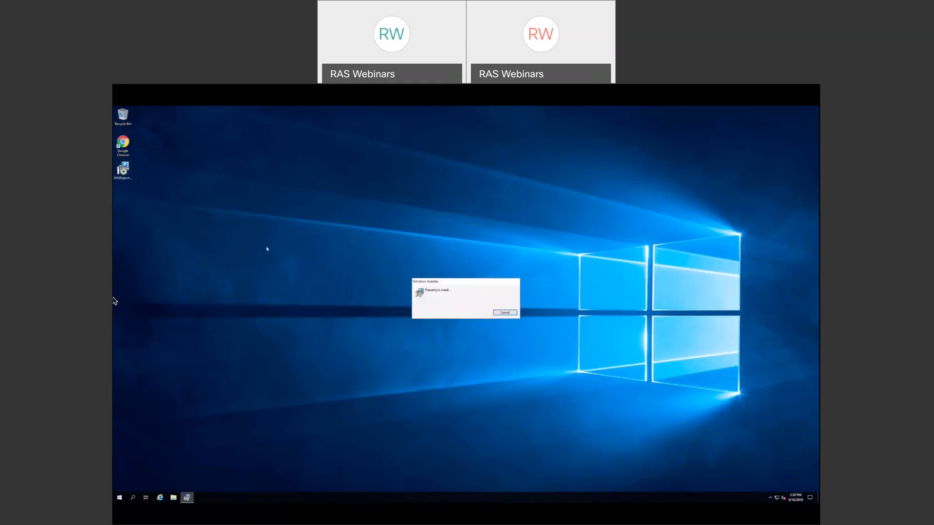
left_click(493, 345)
left_click(447, 334)
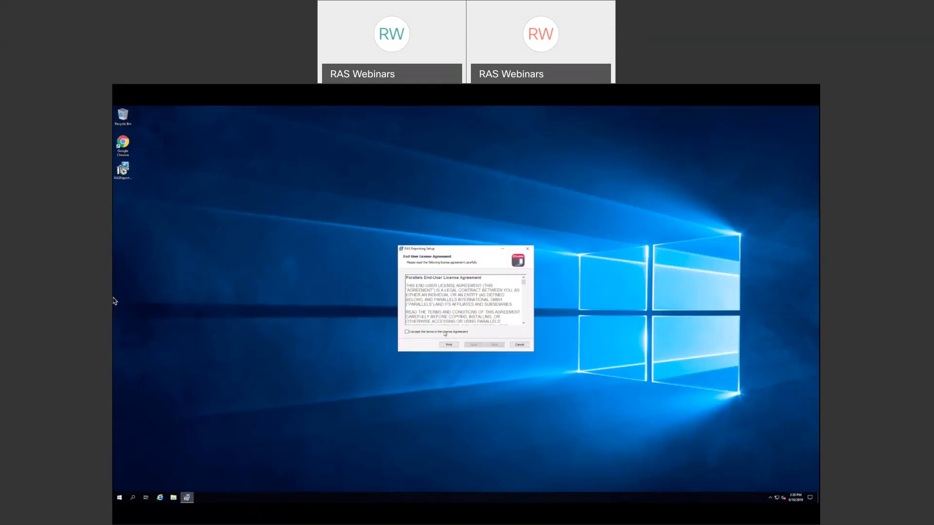
left_click(495, 347)
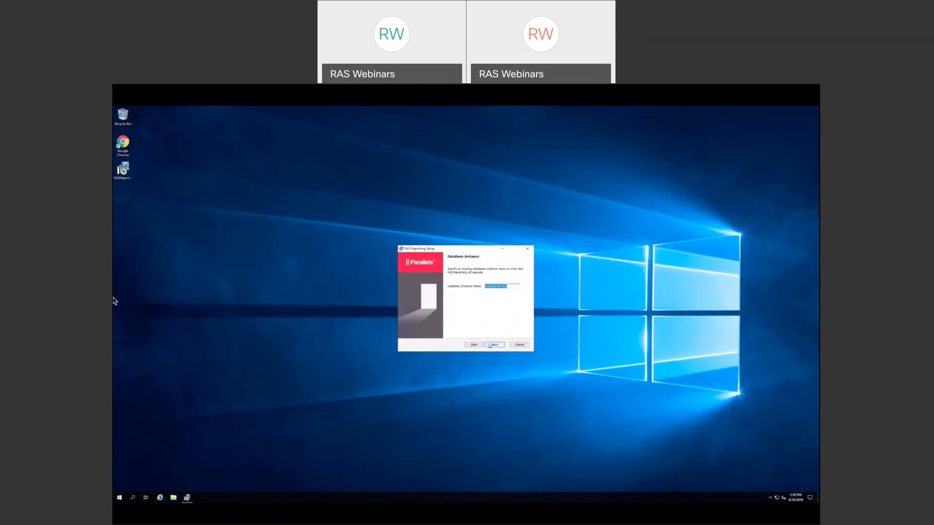
left_click(492, 345)
left_click(491, 345)
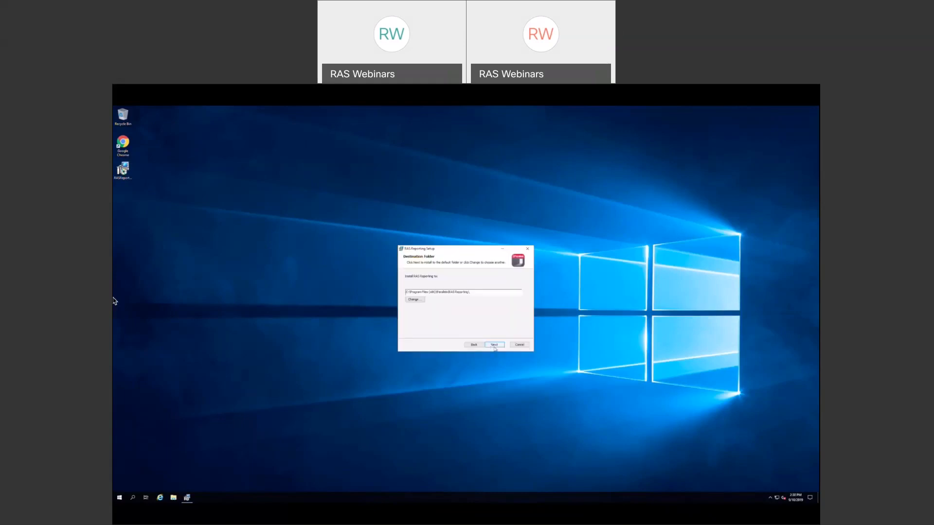
left_click(495, 345)
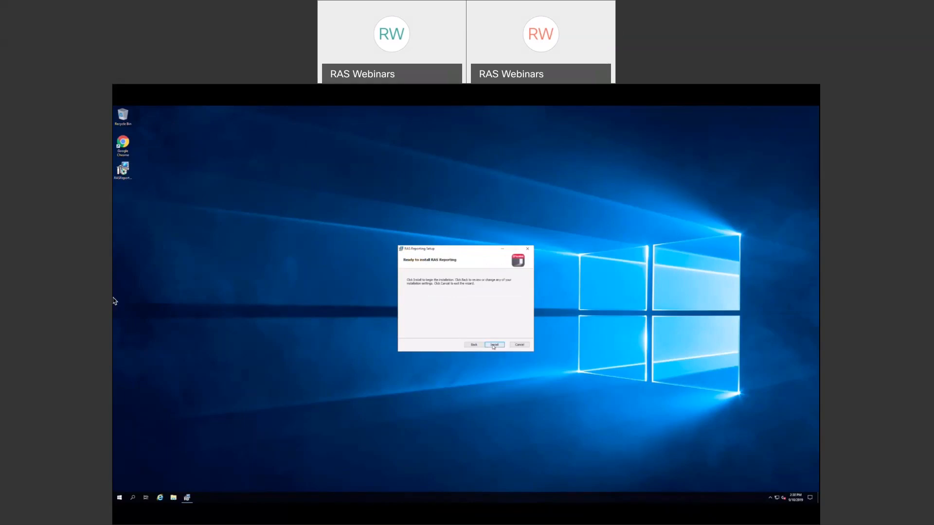
left_click(494, 346)
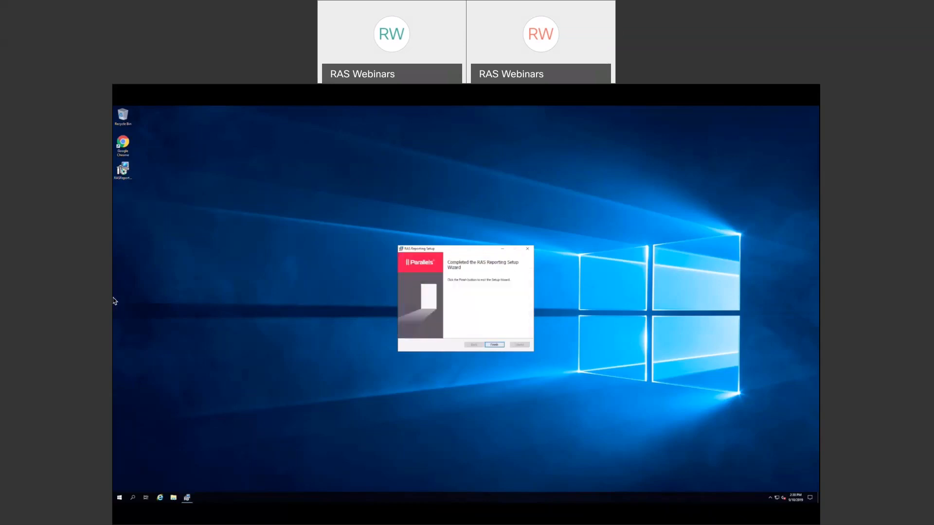
left_click(494, 346)
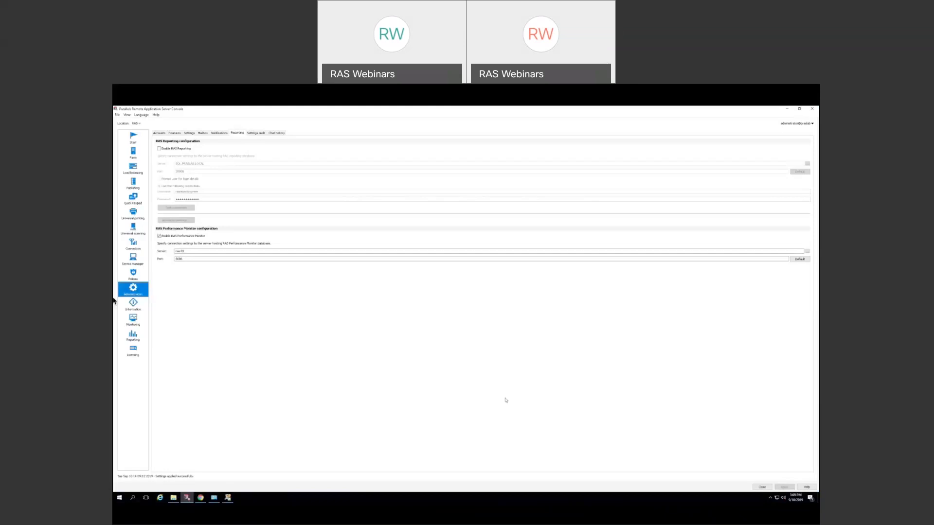
- Tick Enable RAS Reporting, verify the reporting server test connection succeeds, and apply
left_click(160, 149)
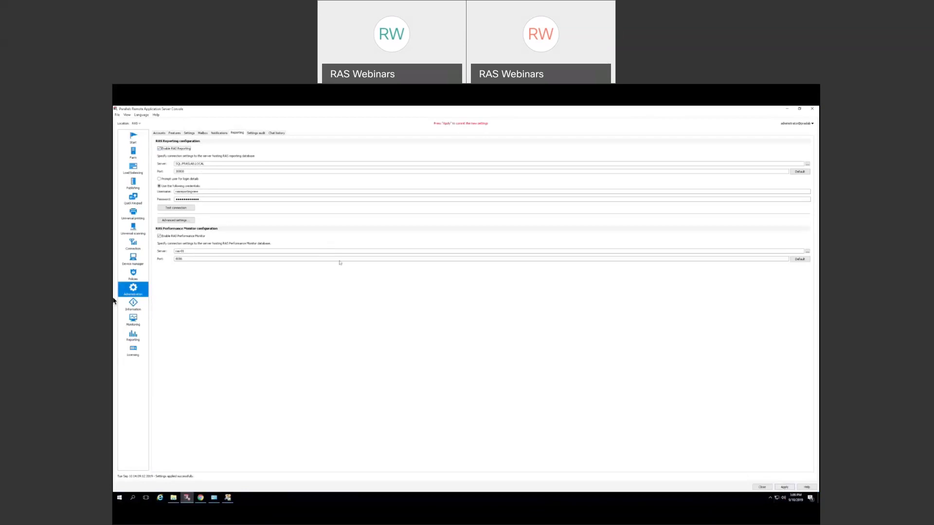
left_click(176, 208)
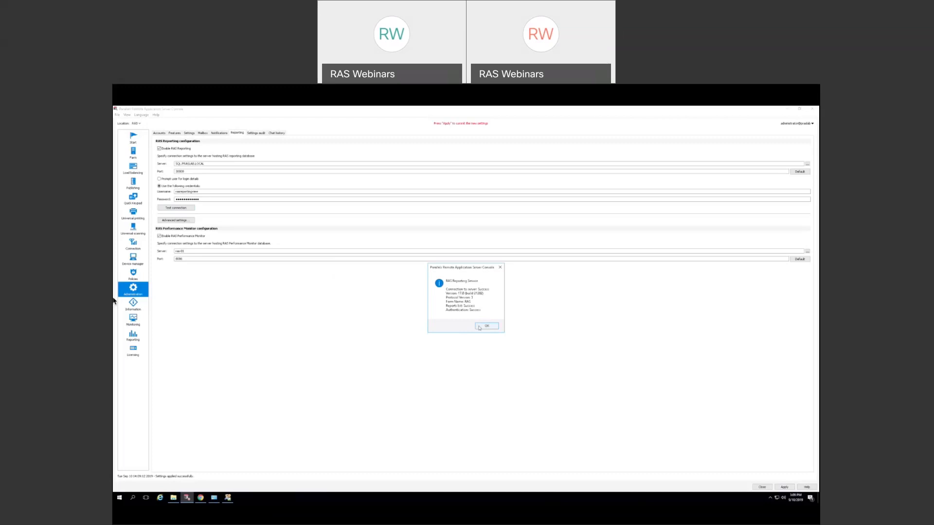
left_click(486, 326)
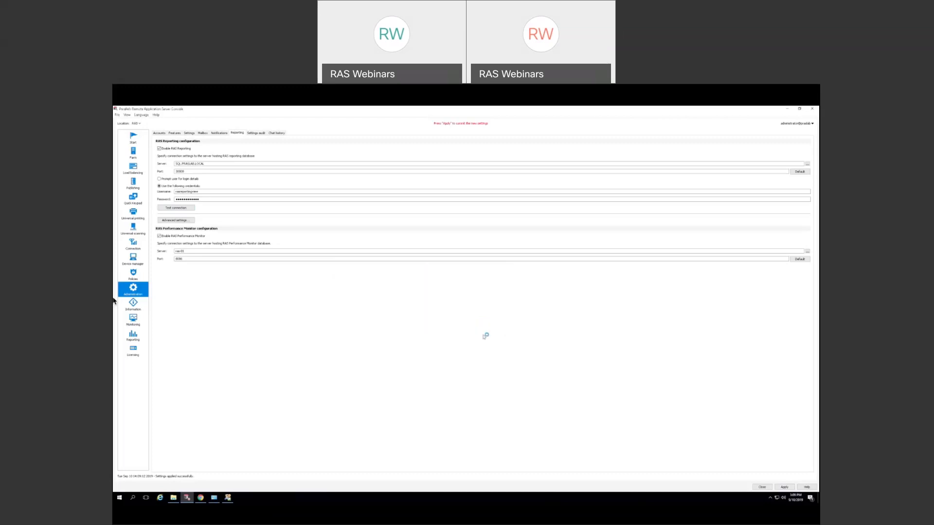
left_click(786, 488)
- View the Applications Usage report as a bar graph, sorted by Application Name
left_click(134, 335)
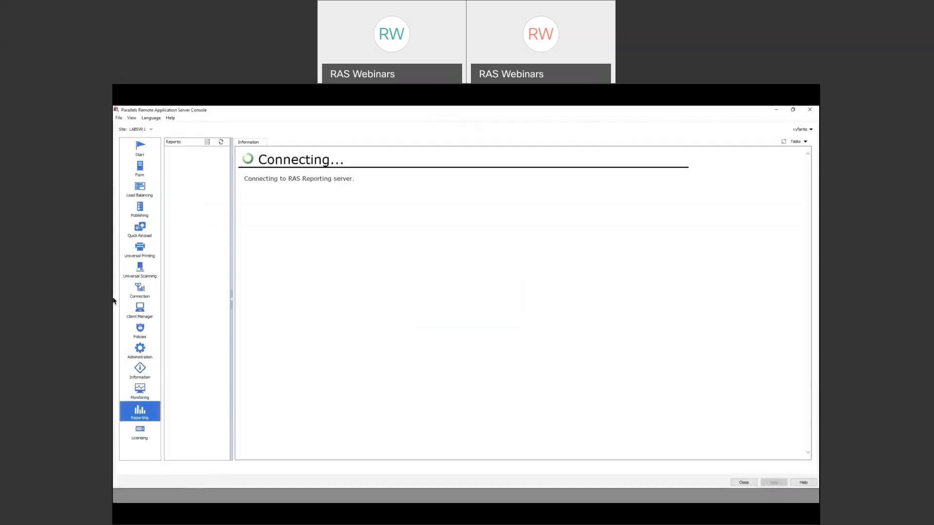
left_click(197, 262)
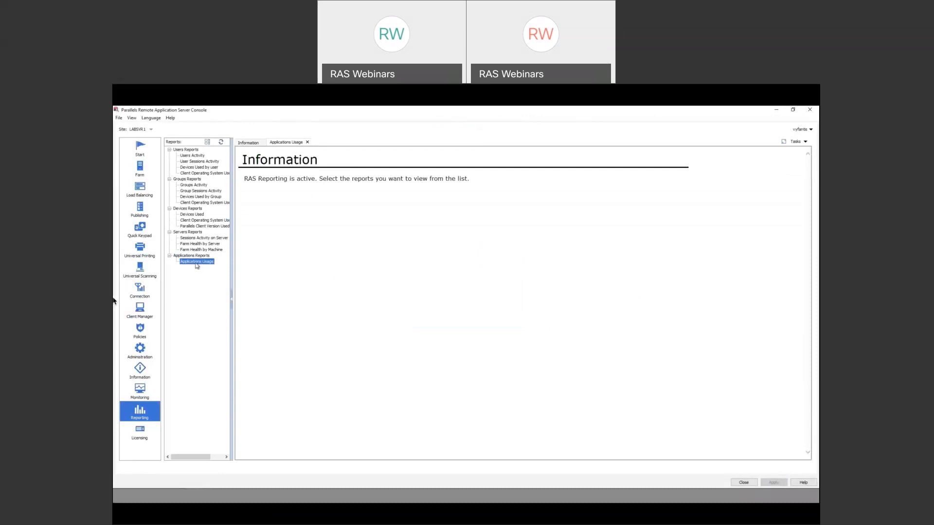
left_click(192, 245)
left_click(191, 250)
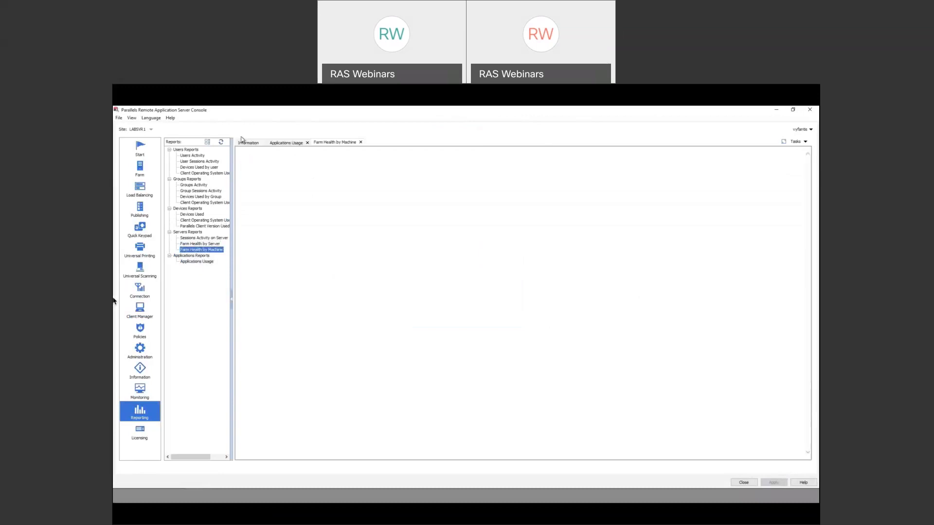
left_click(285, 143)
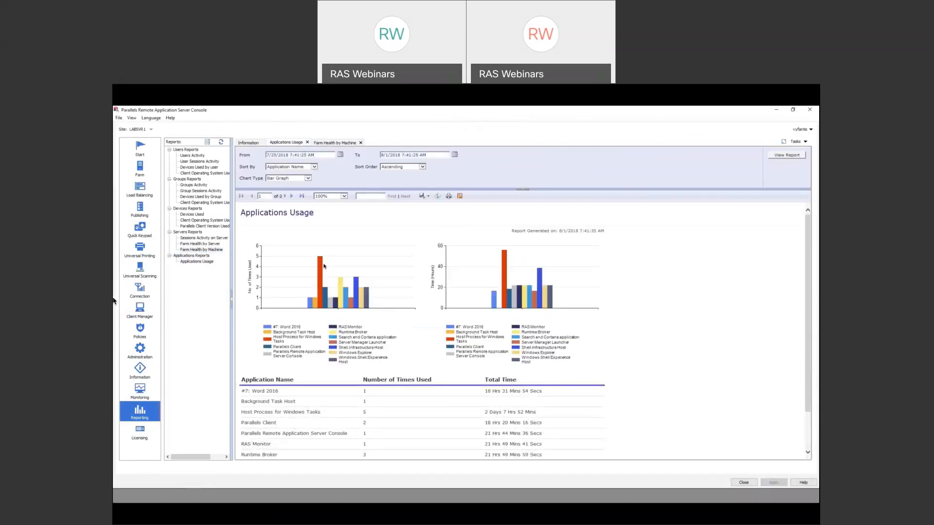
left_click(305, 178)
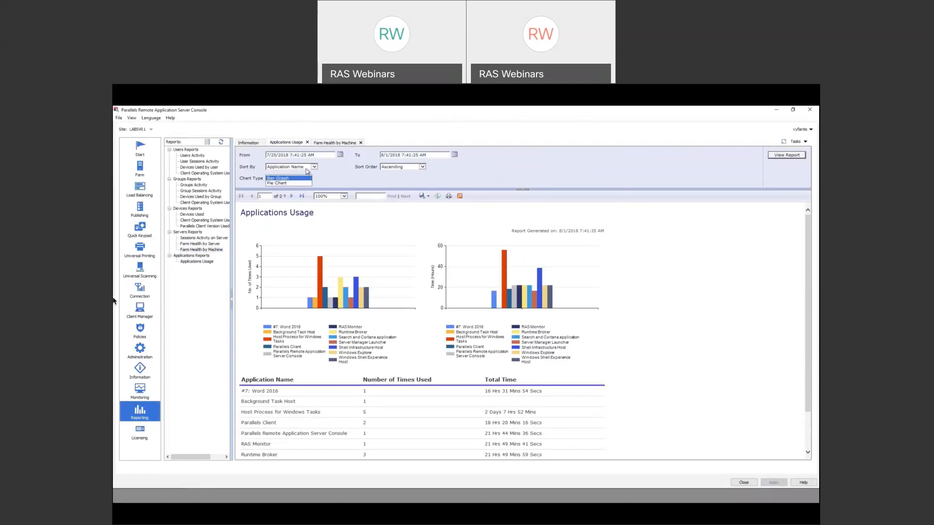
left_click(314, 167)
left_click(314, 168)
left_click(313, 168)
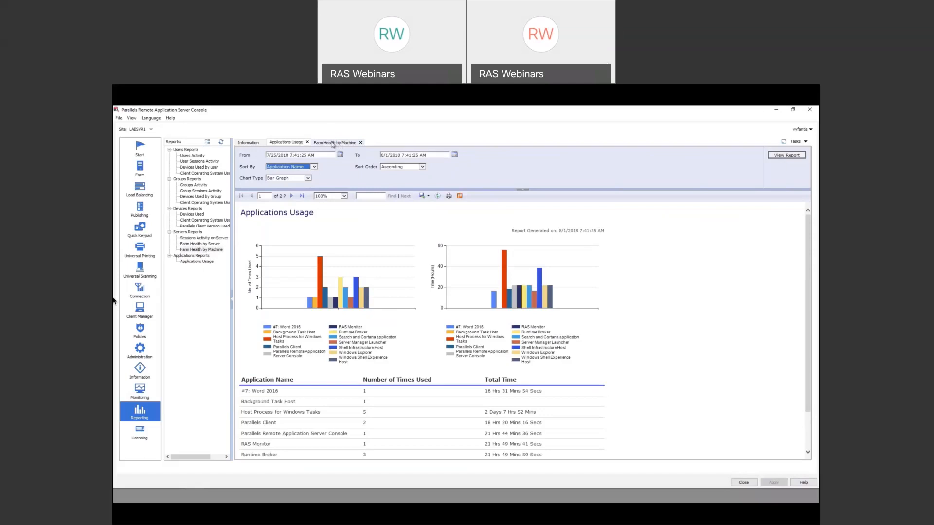
- Generate the Farm Health by Machine report for LABSVR1
left_click(332, 144)
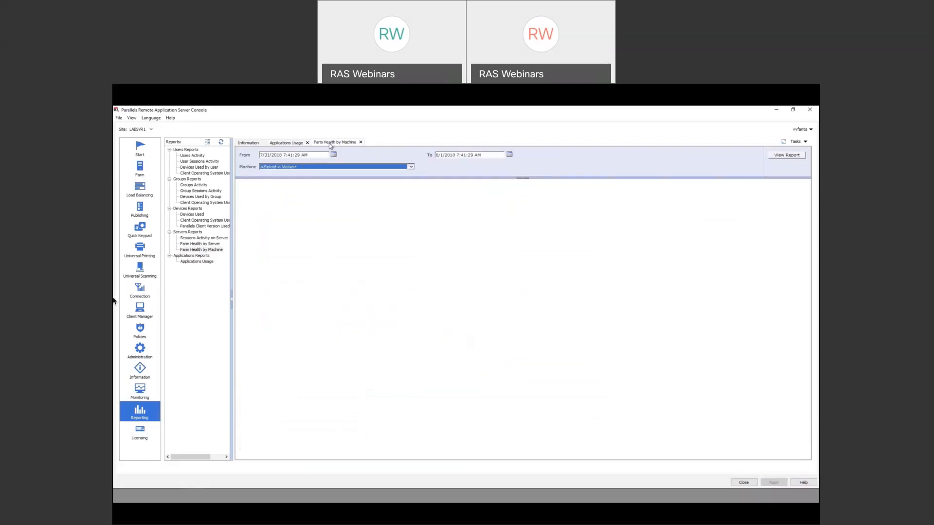
left_click(411, 168)
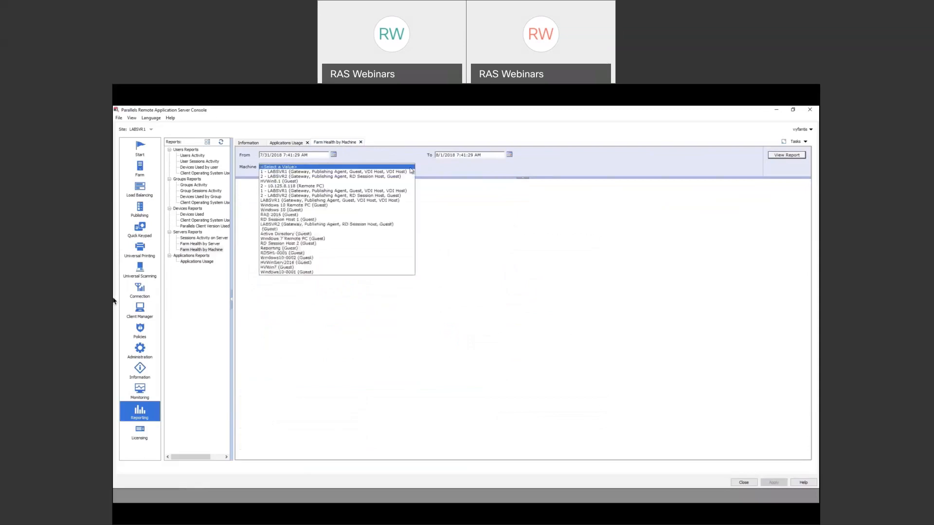
left_click(324, 172)
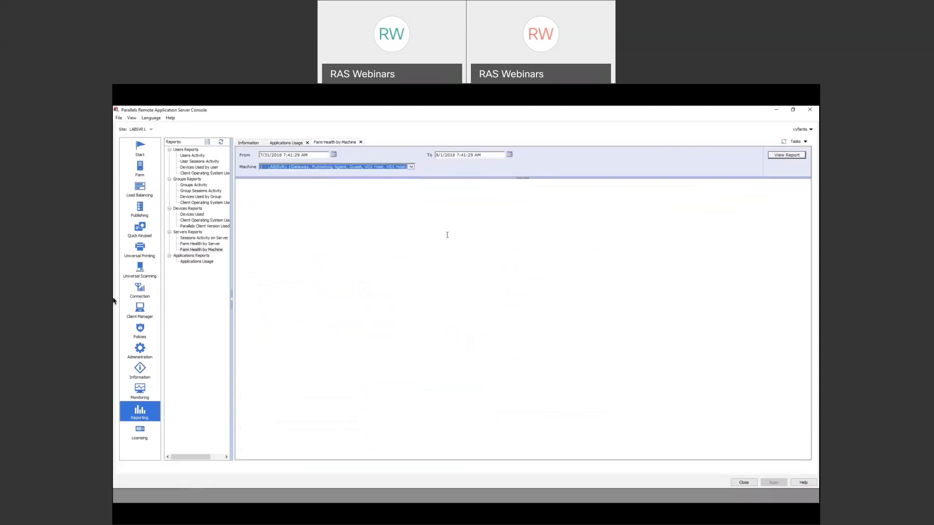
left_click(786, 154)
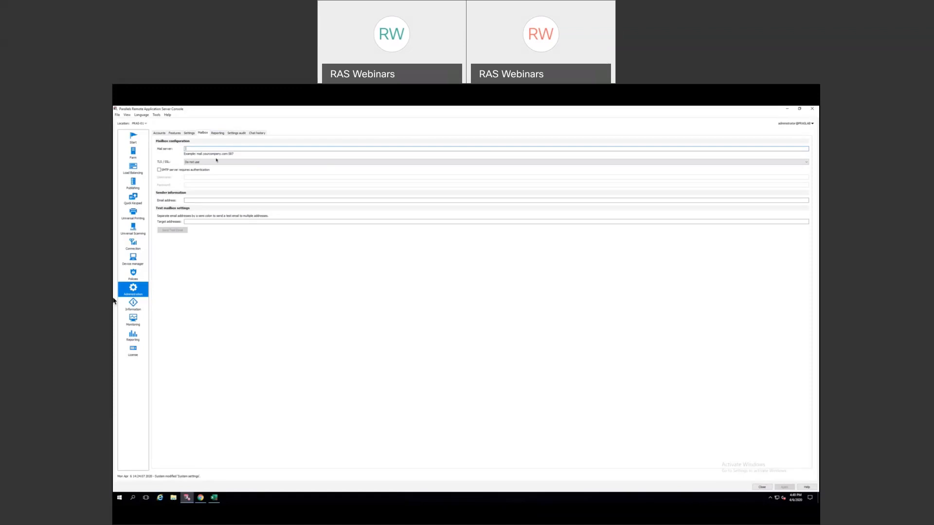
left_click(190, 134)
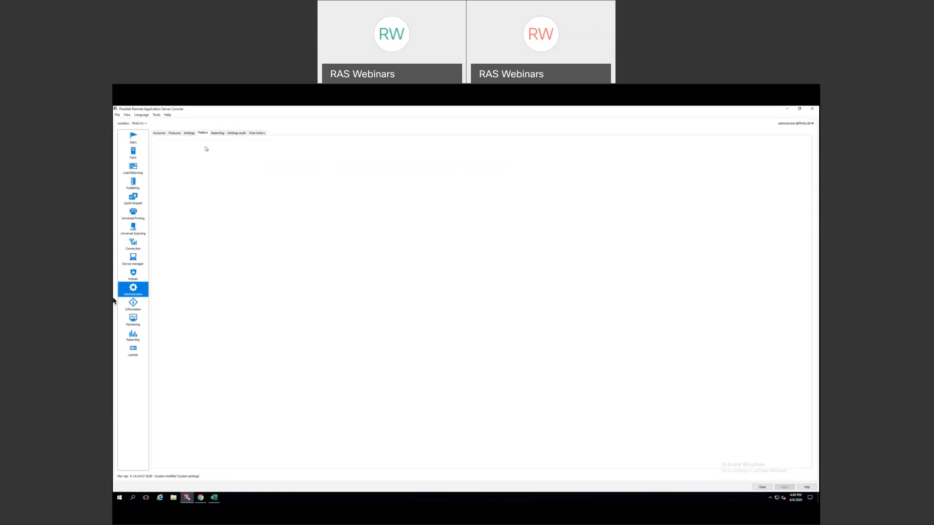
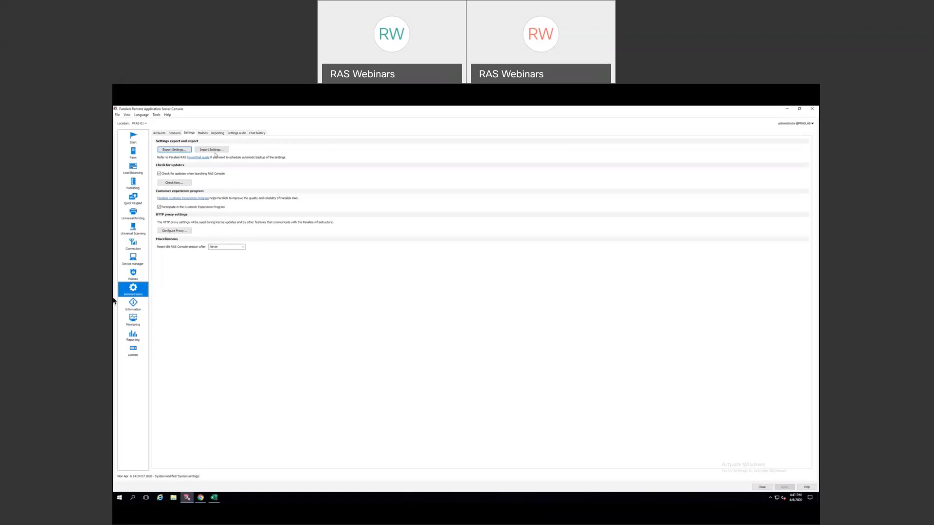
- Show the Farm's RD Session Hosts sessions list with active, disconnected and idle sessions
left_click(160, 134)
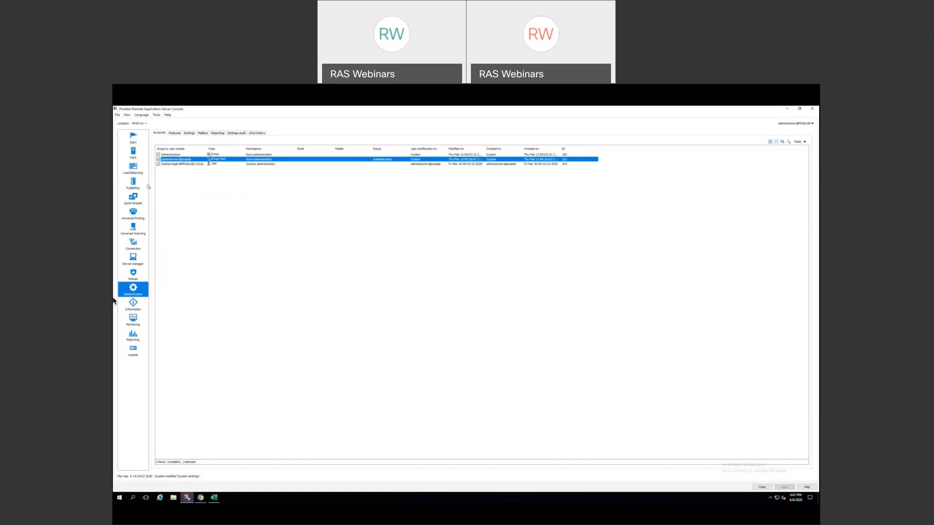
left_click(133, 158)
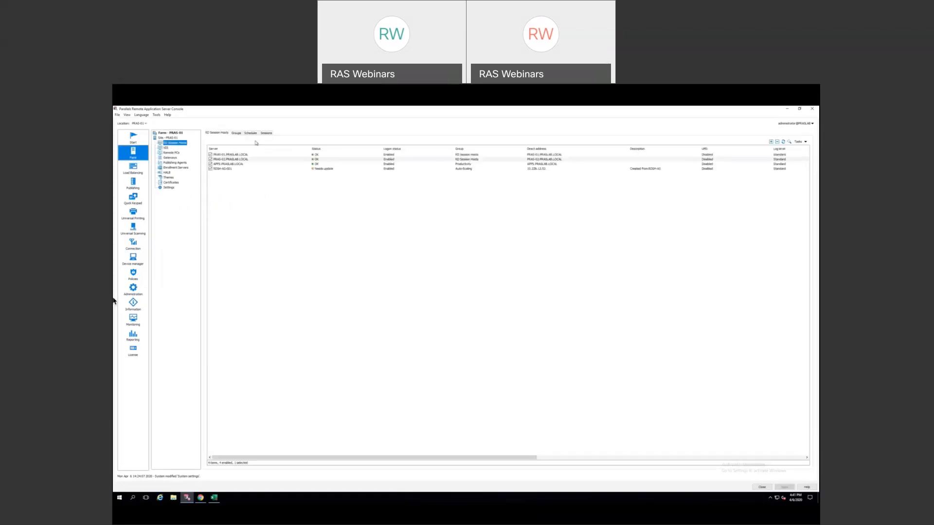
left_click(266, 133)
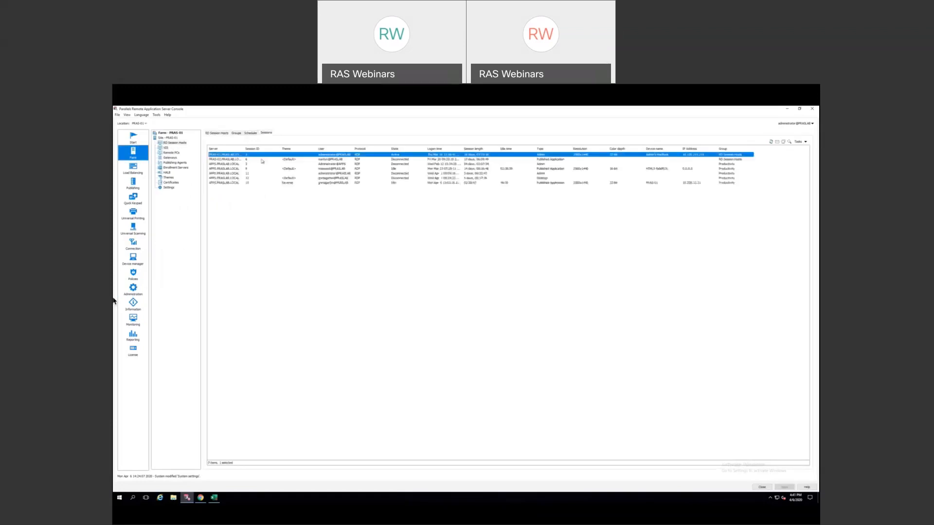
- Check the session actions for APPS.PRASLAB.LOCAL and PRAS-02, then minimize the RAS console
left_click(227, 164)
right_click(227, 165)
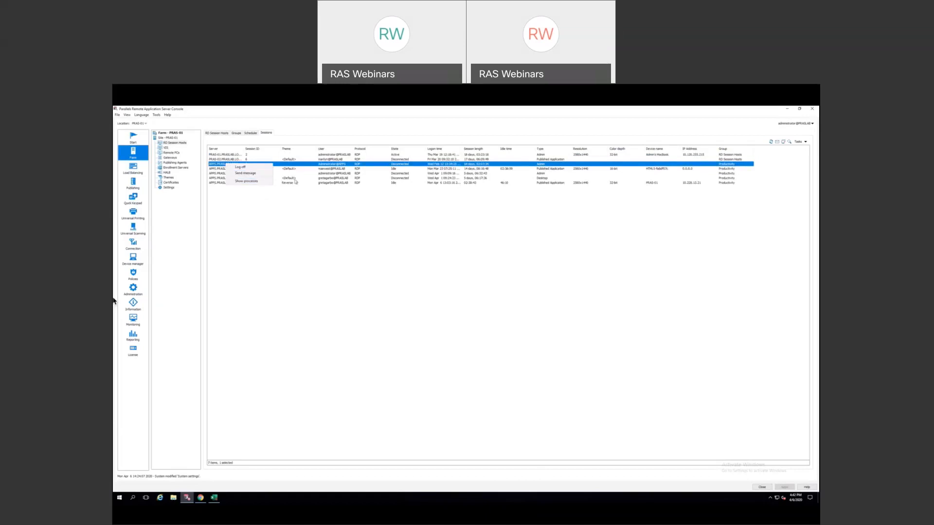
left_click(313, 216)
right_click(284, 160)
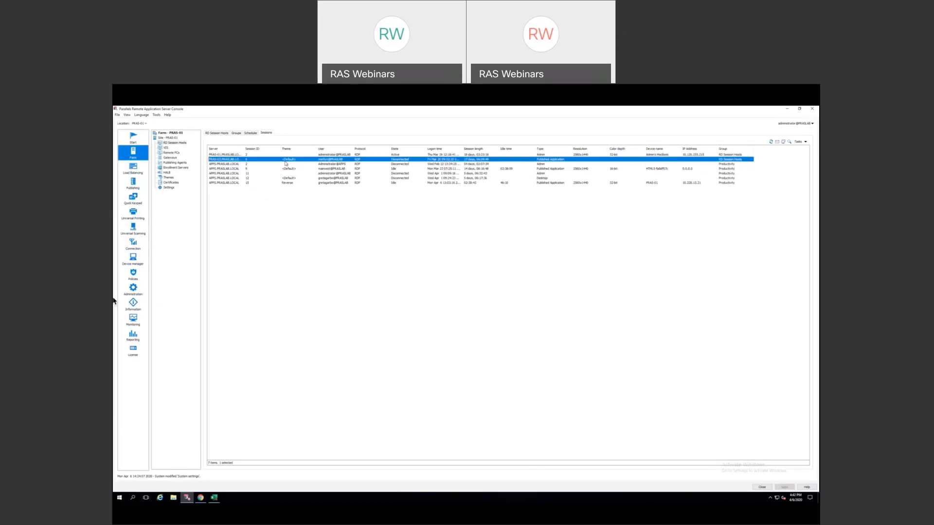
left_click(300, 203)
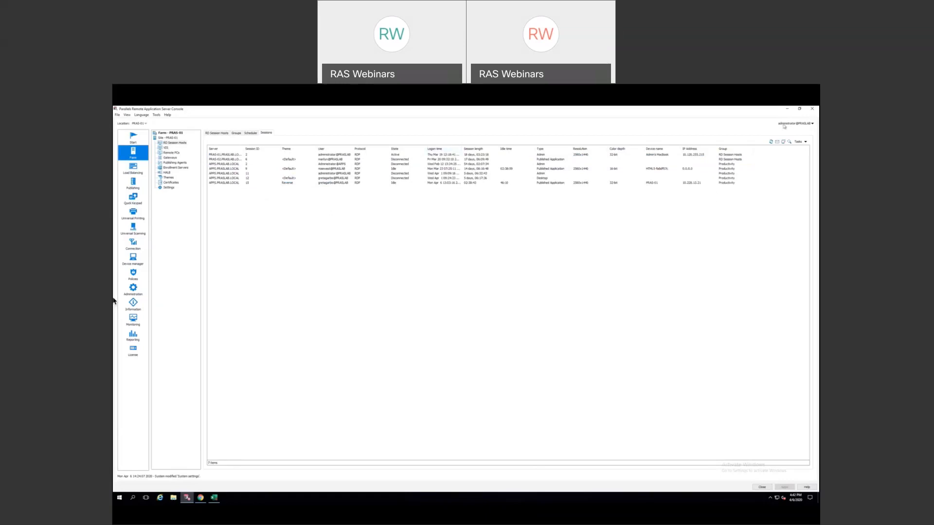
left_click(785, 109)
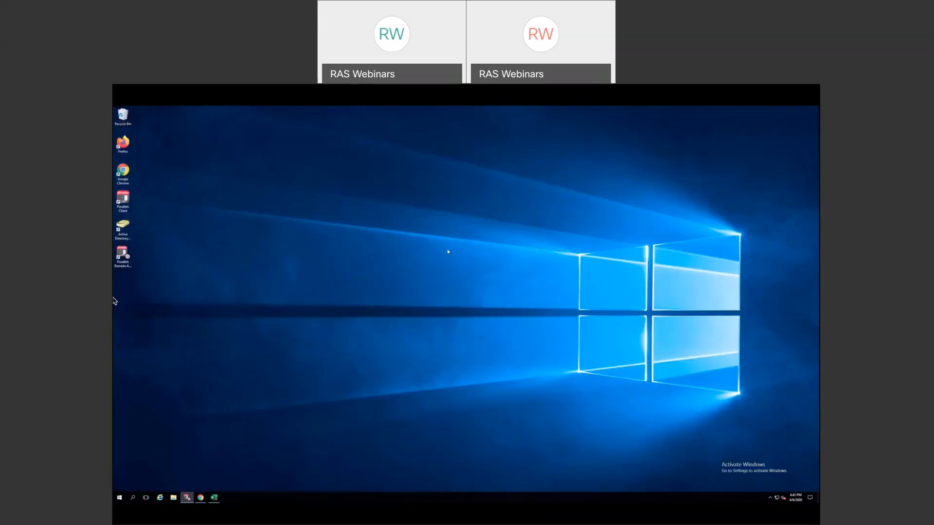
- Bring back the RAS Helpdesk Tool in Chrome and list its eight user sessions
left_click(201, 498)
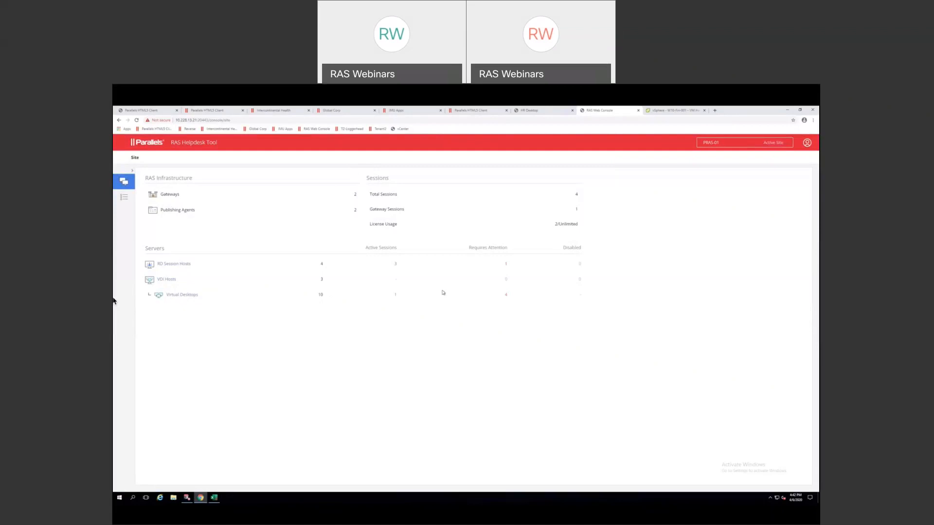
left_click(125, 198)
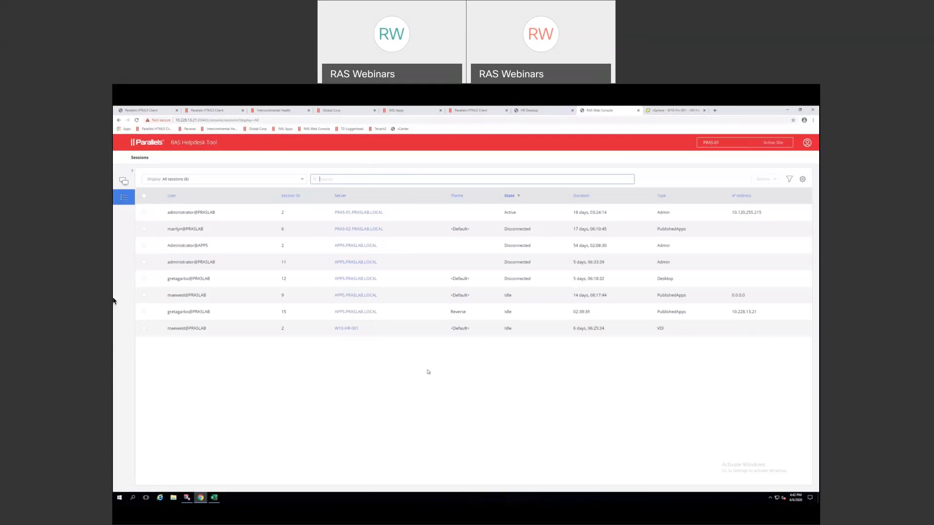
- Switch from the Helpdesk Tool to the PowerPoint deck at slide 45, Follow-Up Email
key("super+Tab")
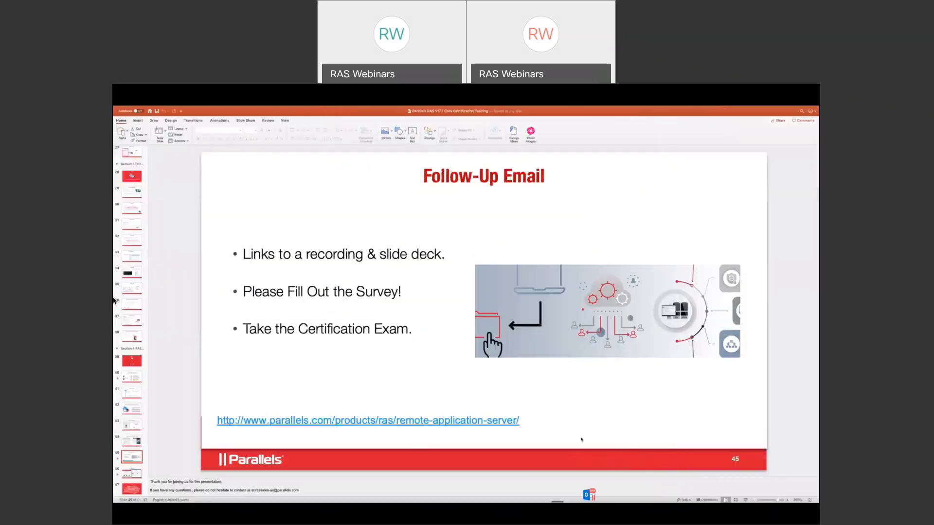
- Present slide 45 full screen and reveal its recording and slide-deck bullet
key("super+shift+Return")
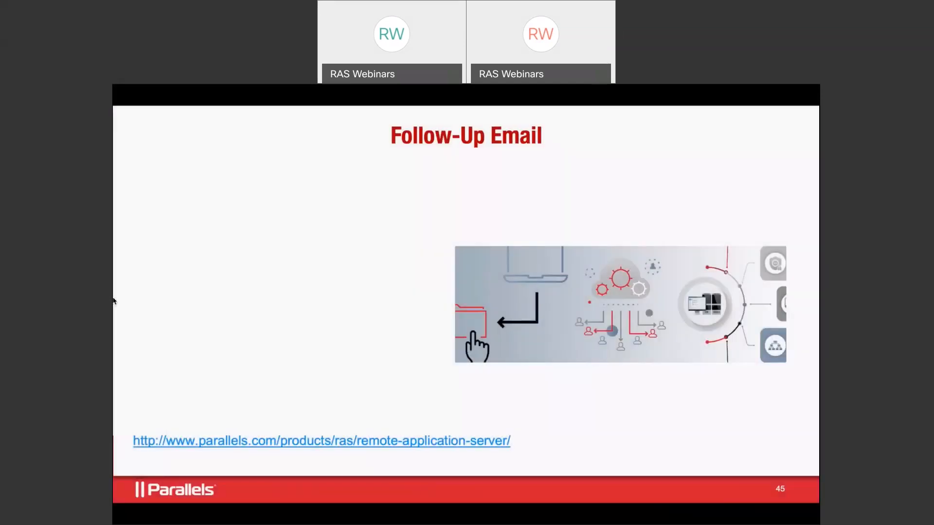
key("Right")
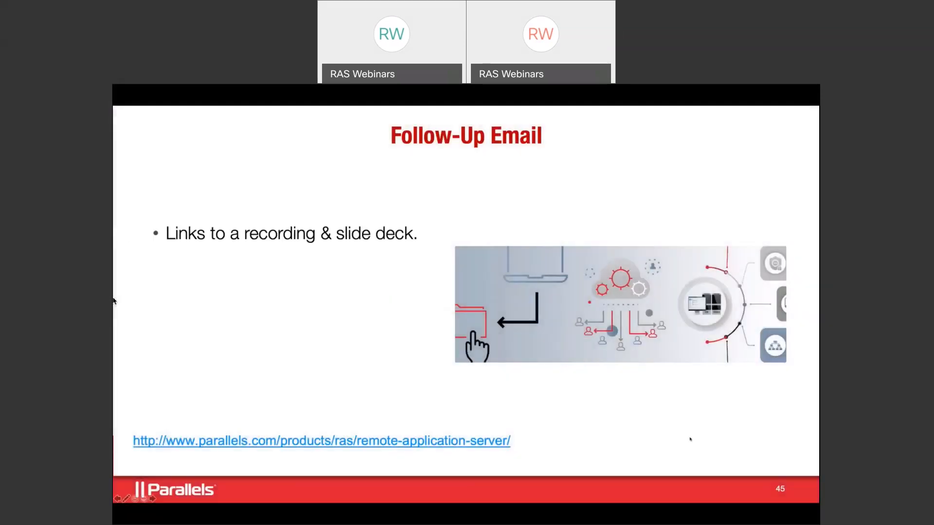